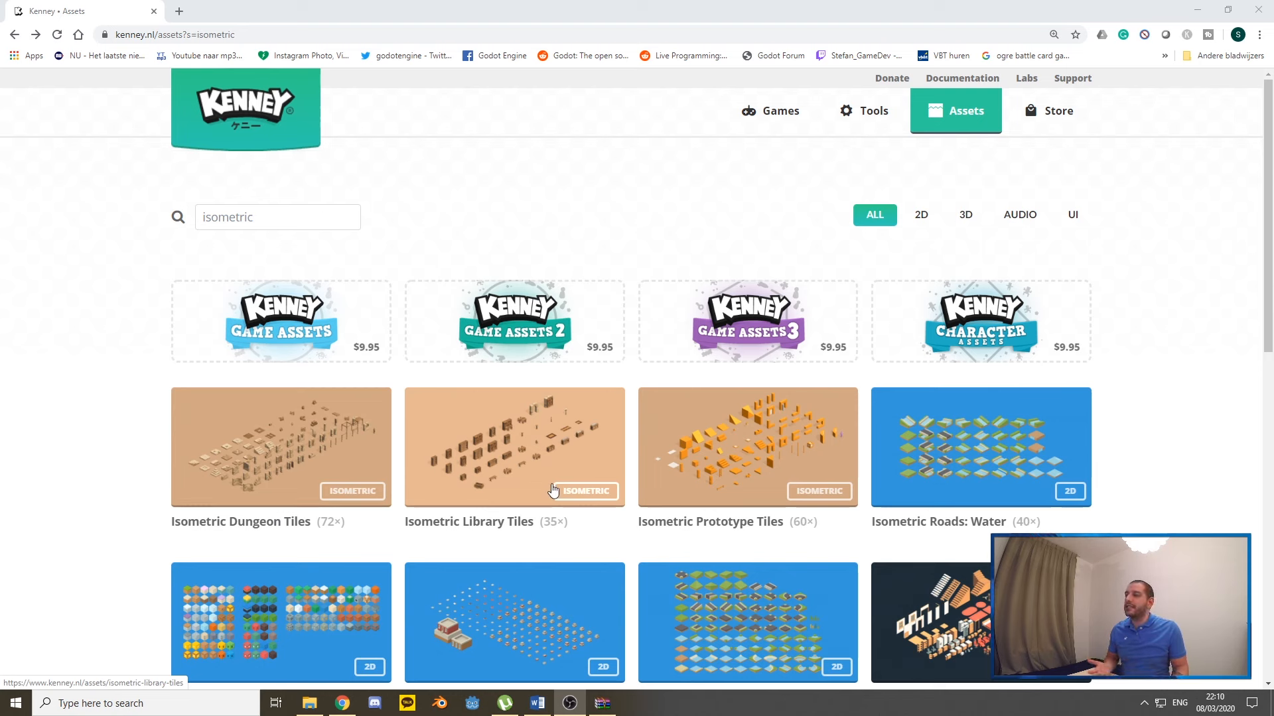
Open the Isometric Dungeon Tiles asset page from the isometric search results.
left_click(264, 217)
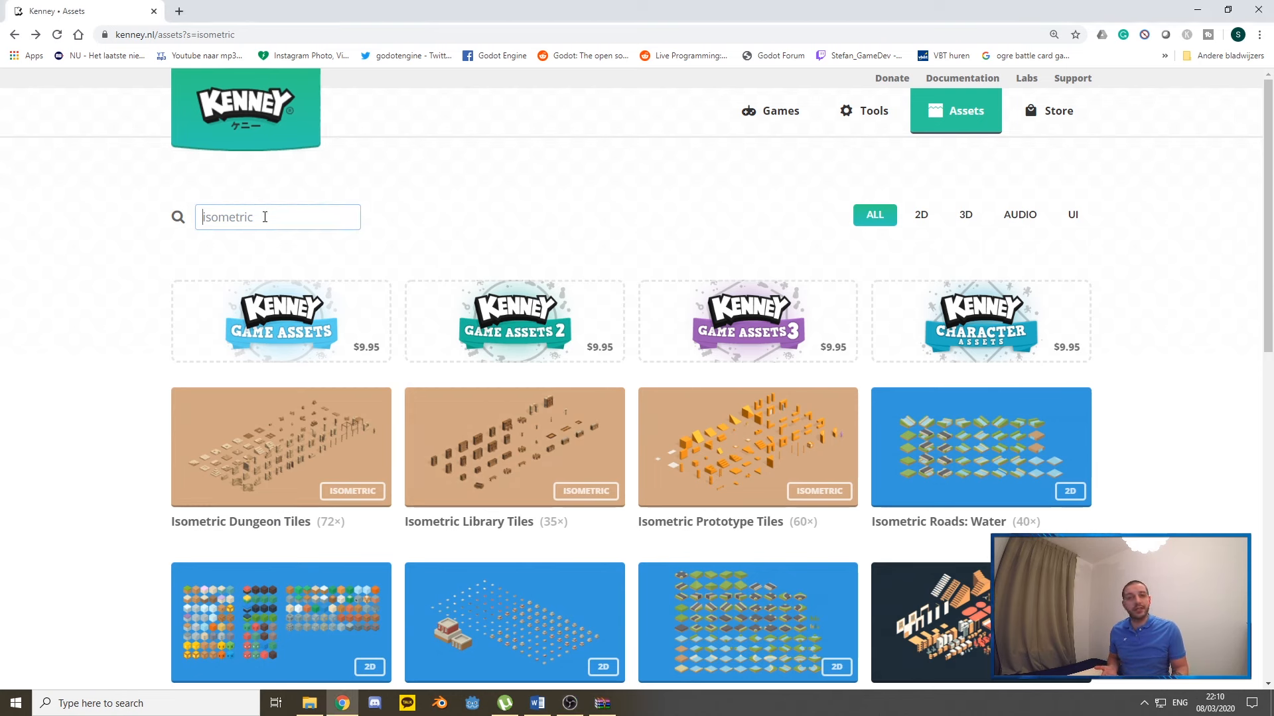
left_click(240, 449)
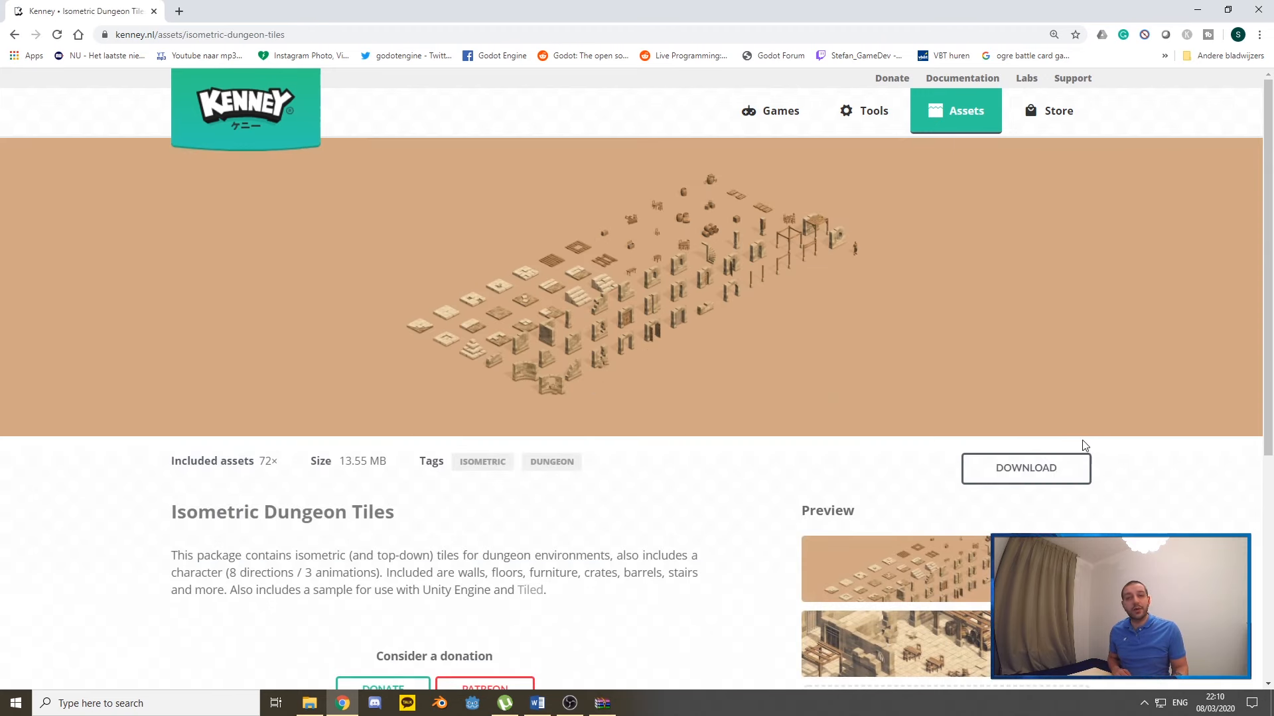
Switch to WinRAR and browse the PNG tiles in the Isometric folder of kenneyDungeonPack_2.3.zip.
left_click(602, 705)
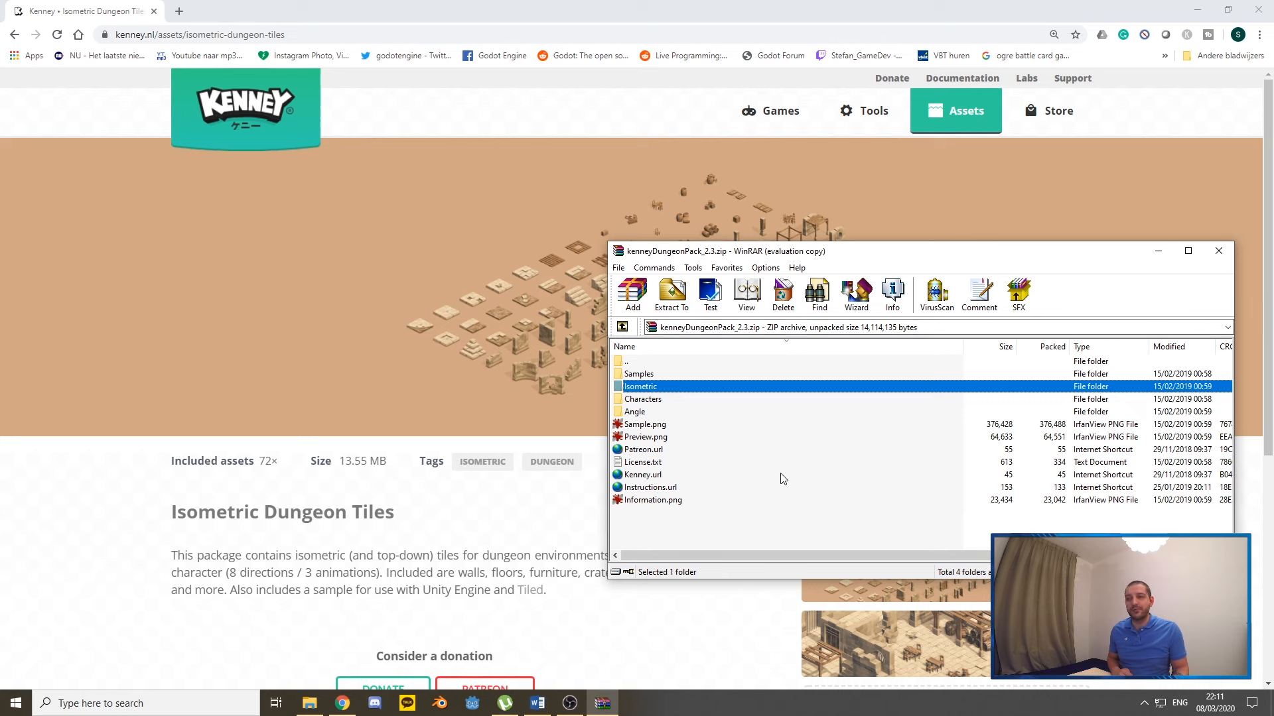
double_click(652, 390)
scroll(704, 437, "down", 5)
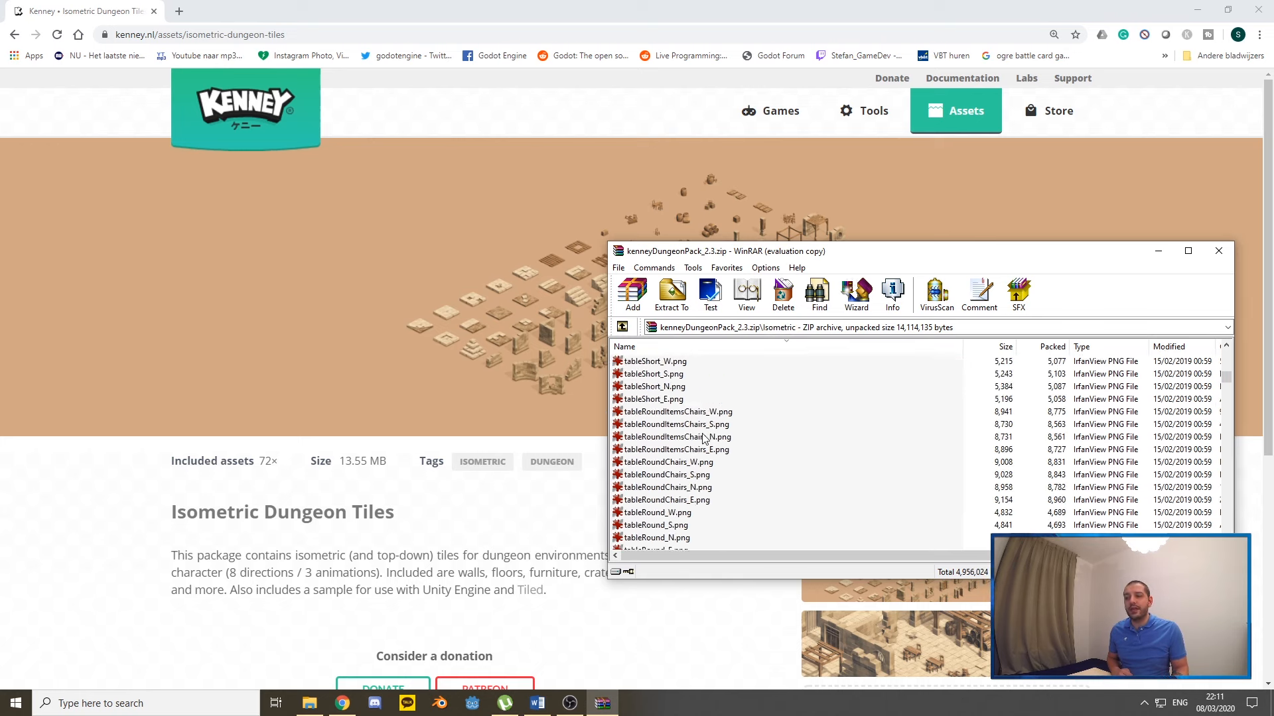
scroll(704, 438, "down", 6)
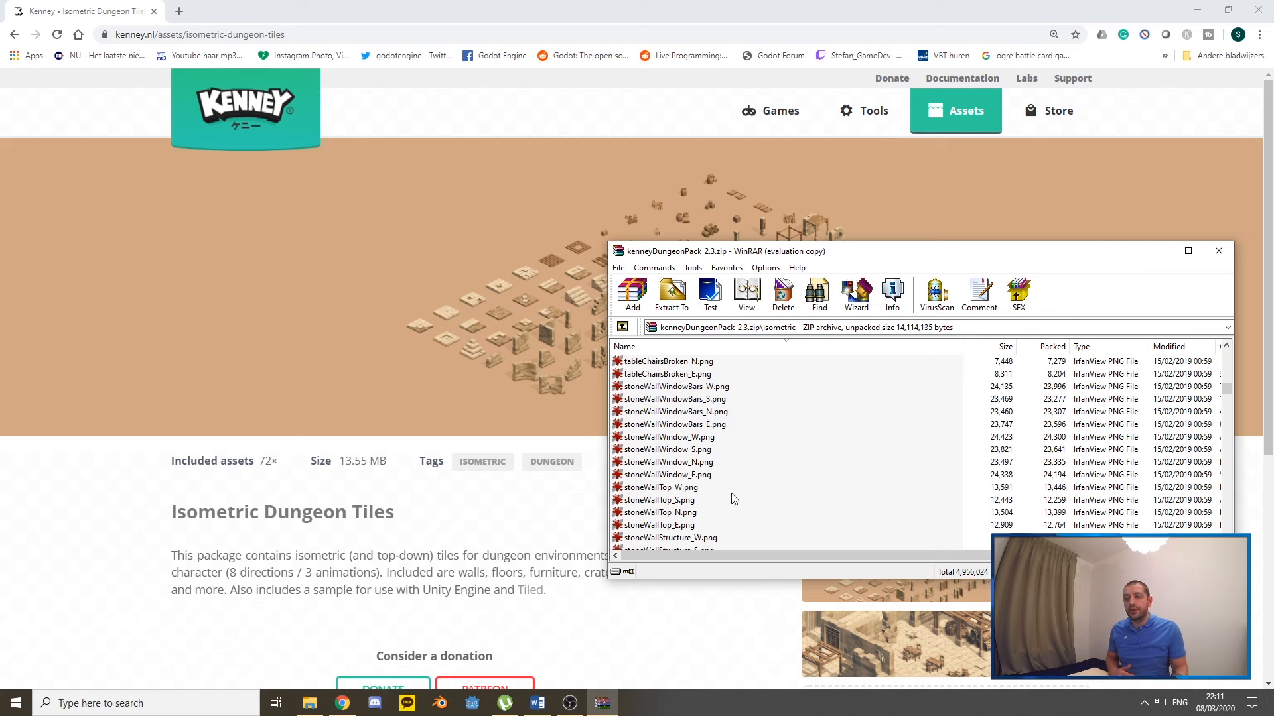
scroll(723, 494, "up", 6)
scroll(697, 464, "up", 3)
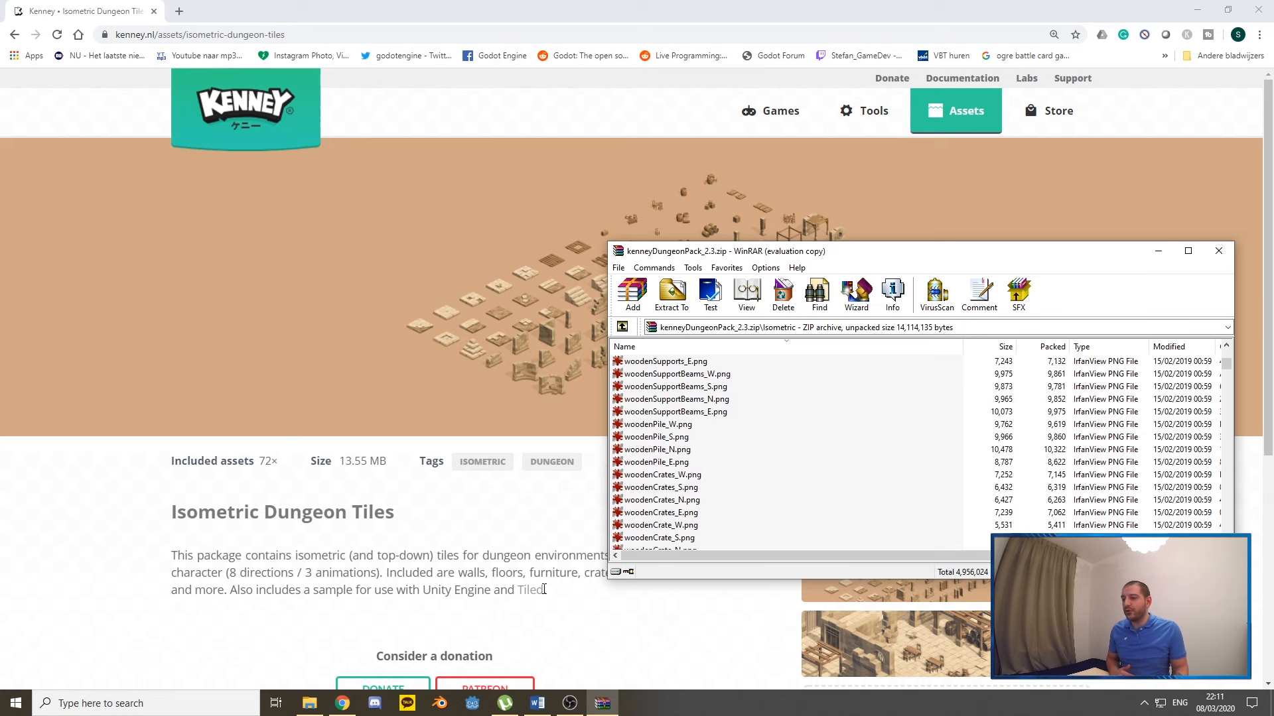
Switch to File Explorer and open the Dungeon Set folder inside the Godot project's Assets folder.
left_click(309, 703)
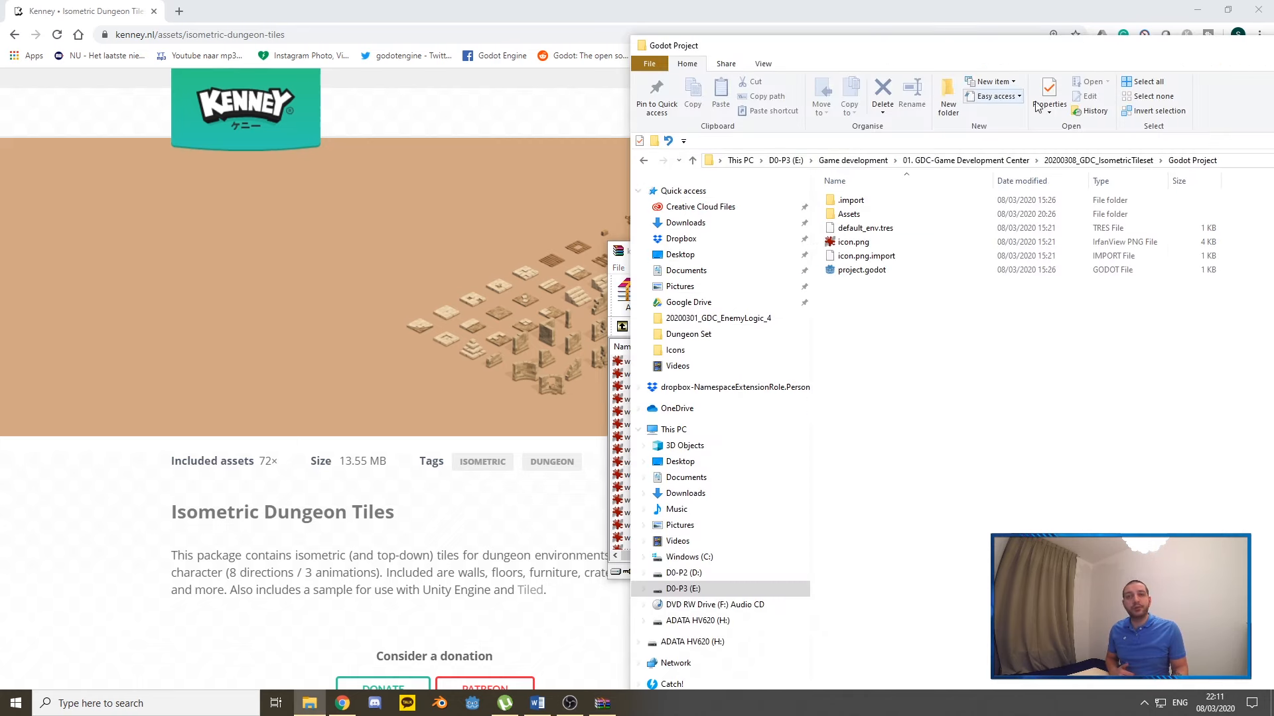
double_click(865, 215)
double_click(865, 206)
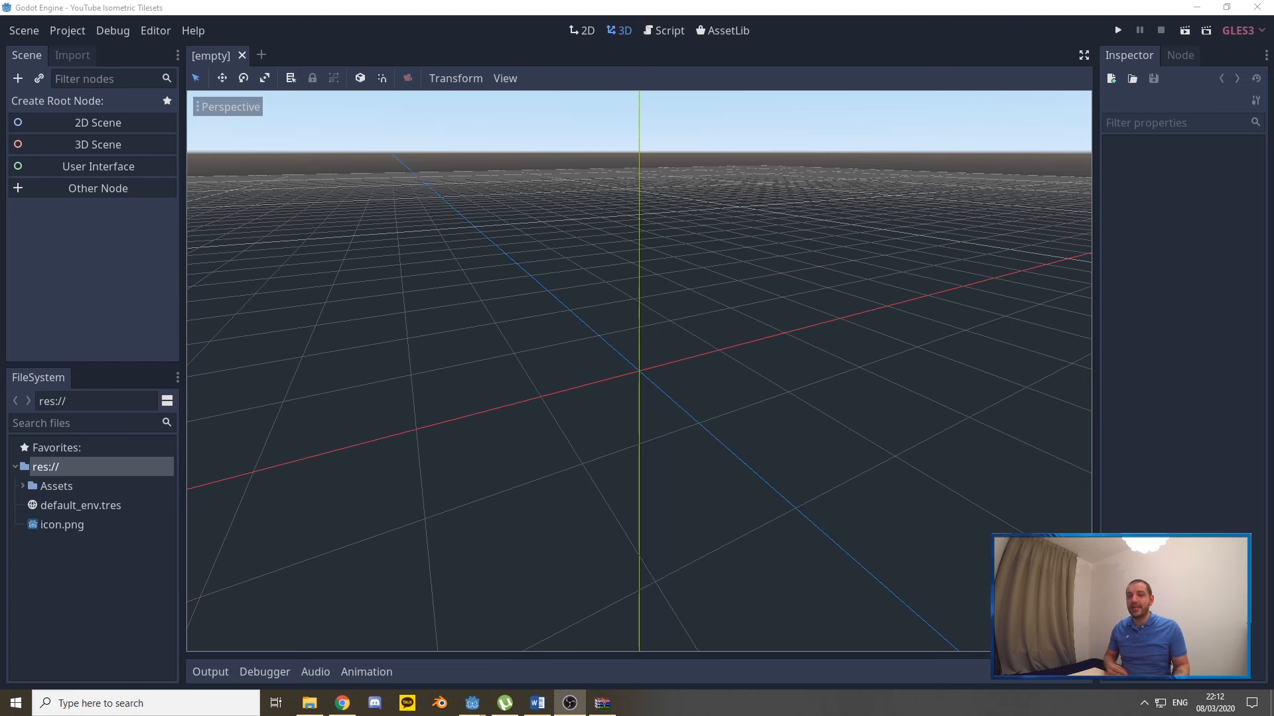
Create a scene with a Node2D root and add all the Dungeon Set images to it as sprites.
left_click(98, 123)
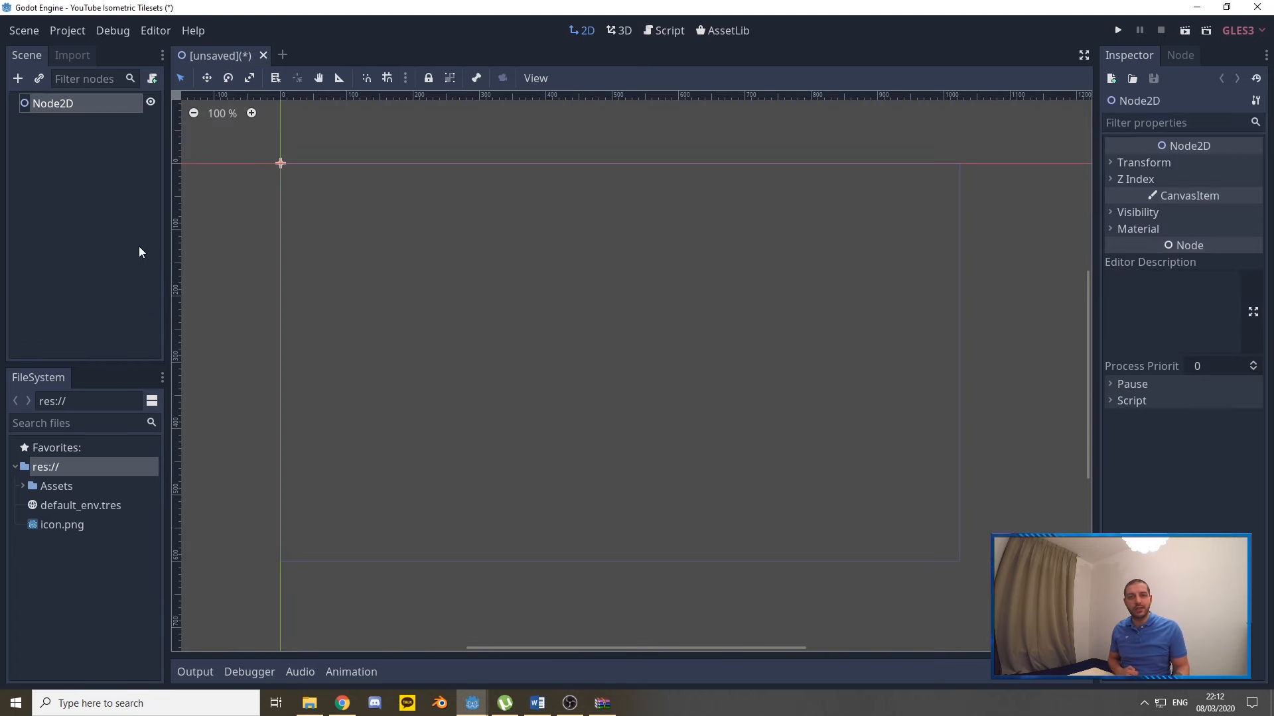
left_click(23, 488)
left_click(31, 506)
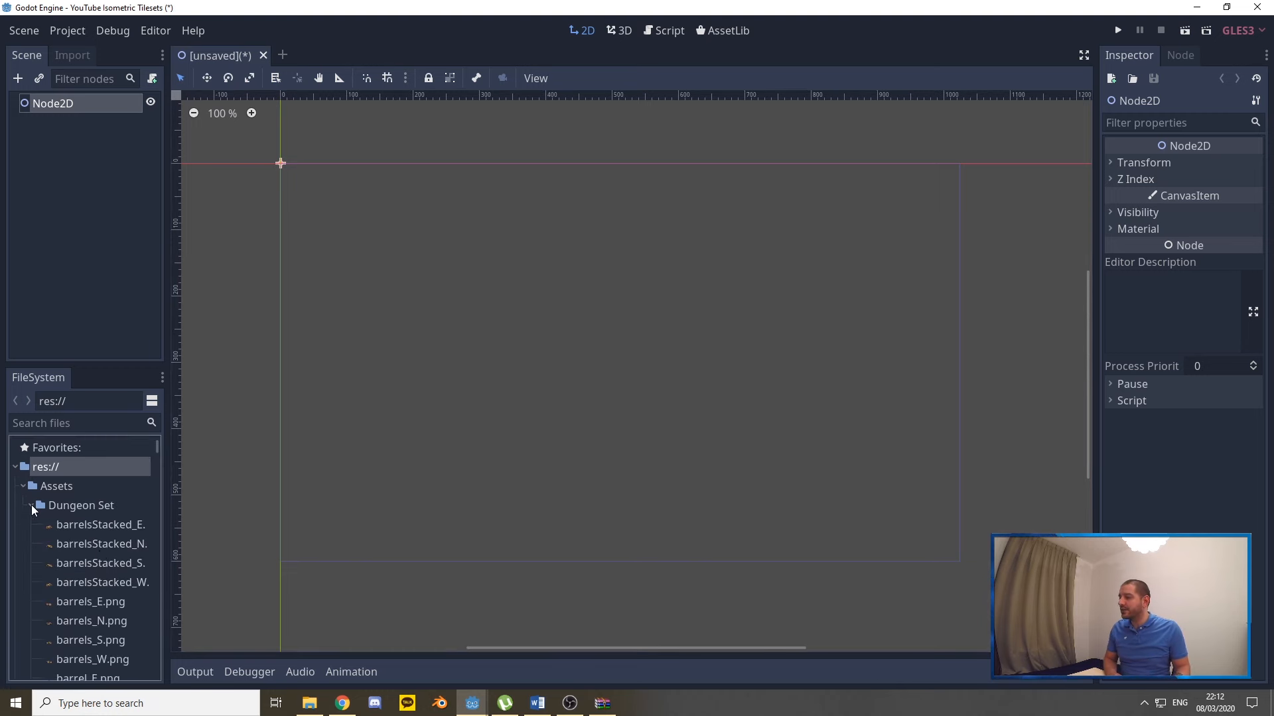
scroll(85, 529, "down", 10)
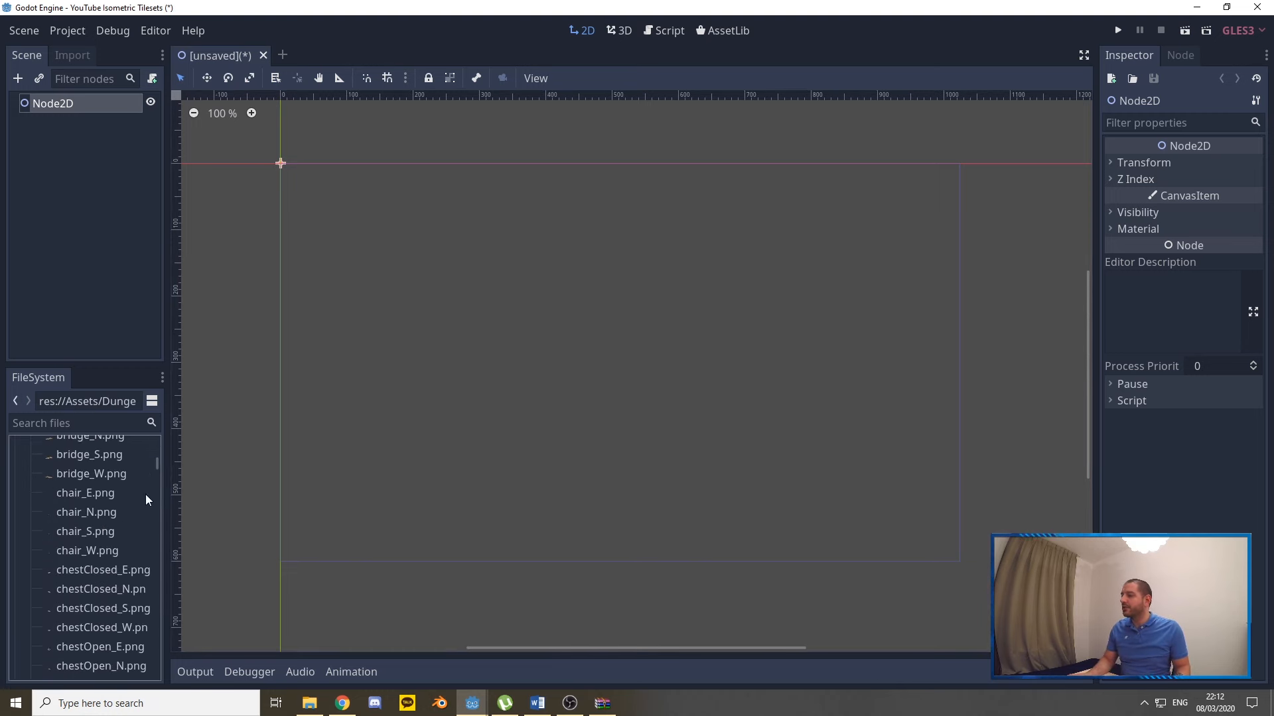
left_click_drag(157, 464, 144, 622)
scroll(144, 622, "down", 5)
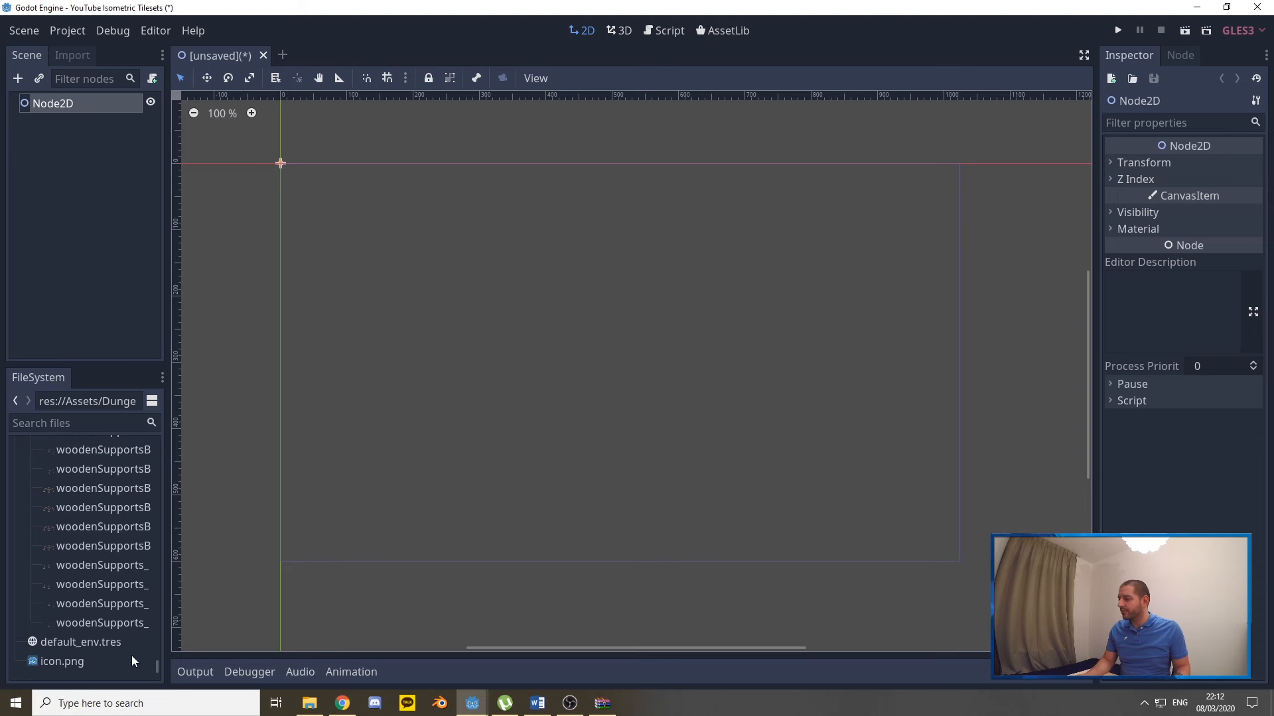
left_click(93, 624, "shift")
left_click_drag(92, 623, 606, 263)
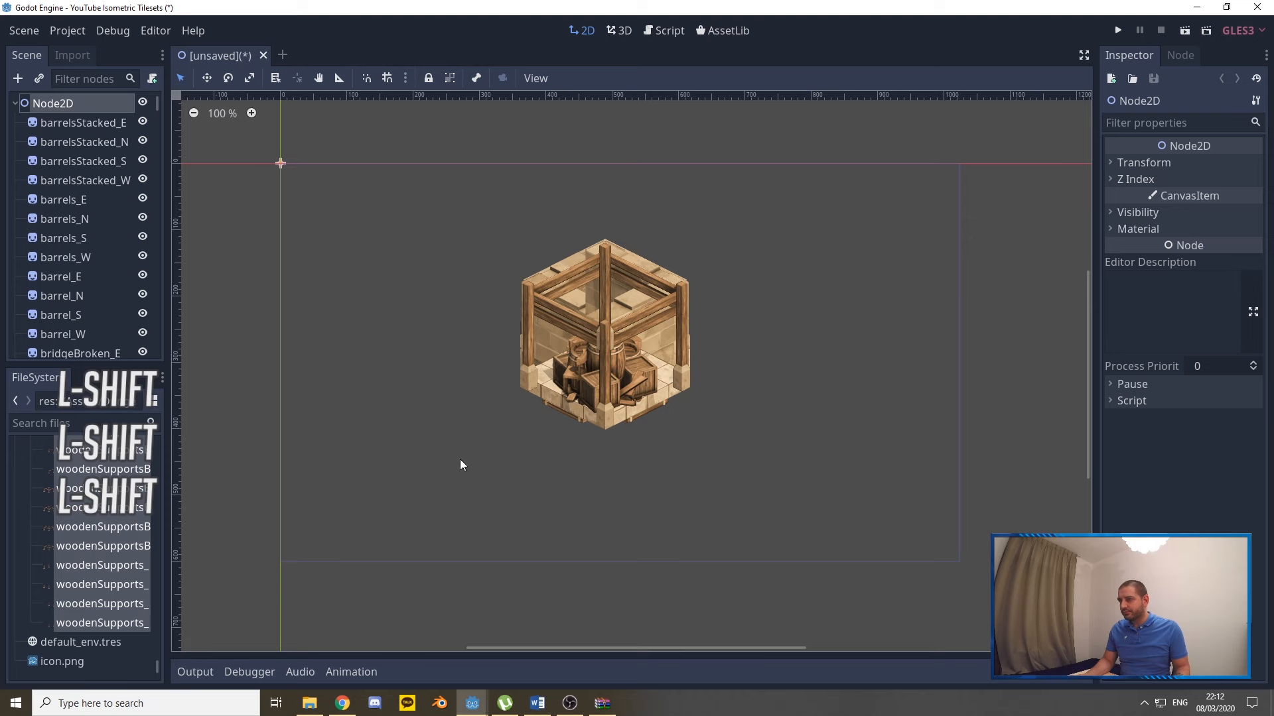
Start converting the sprite scene to a tile set and create a Resources folder in the project root for the export.
scroll(33, 235, "down", 15)
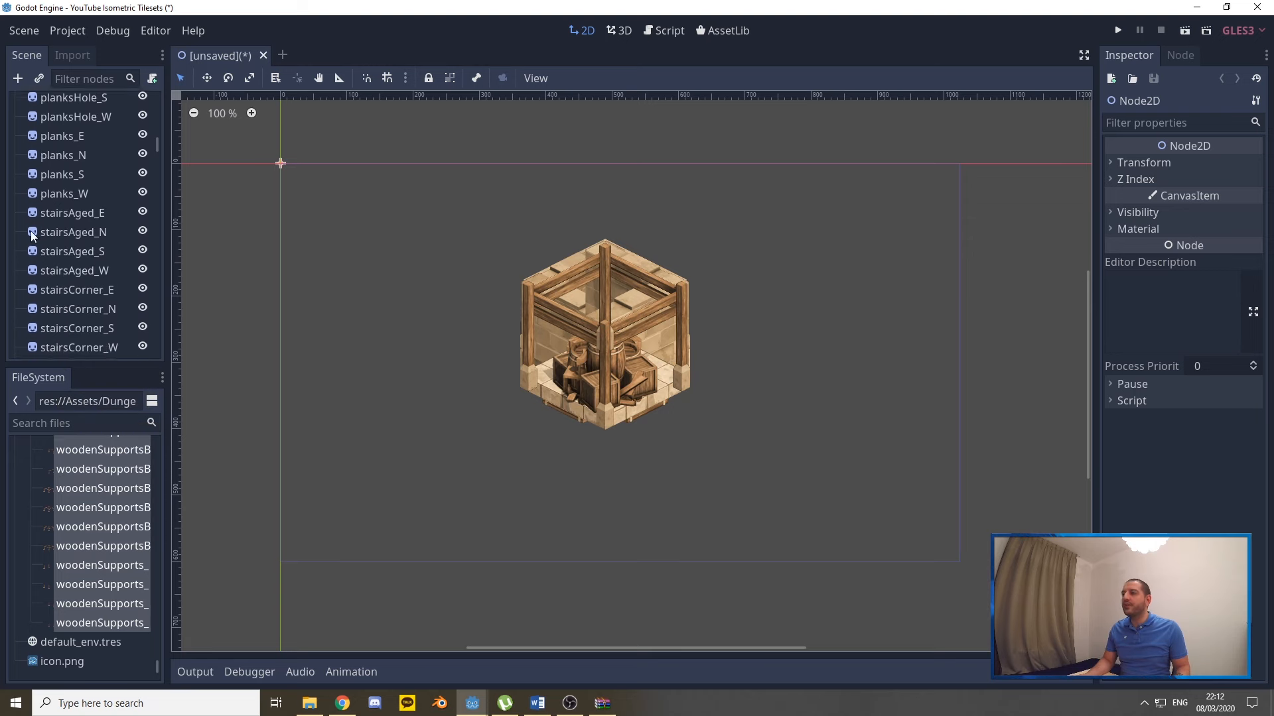
scroll(79, 226, "down", 10)
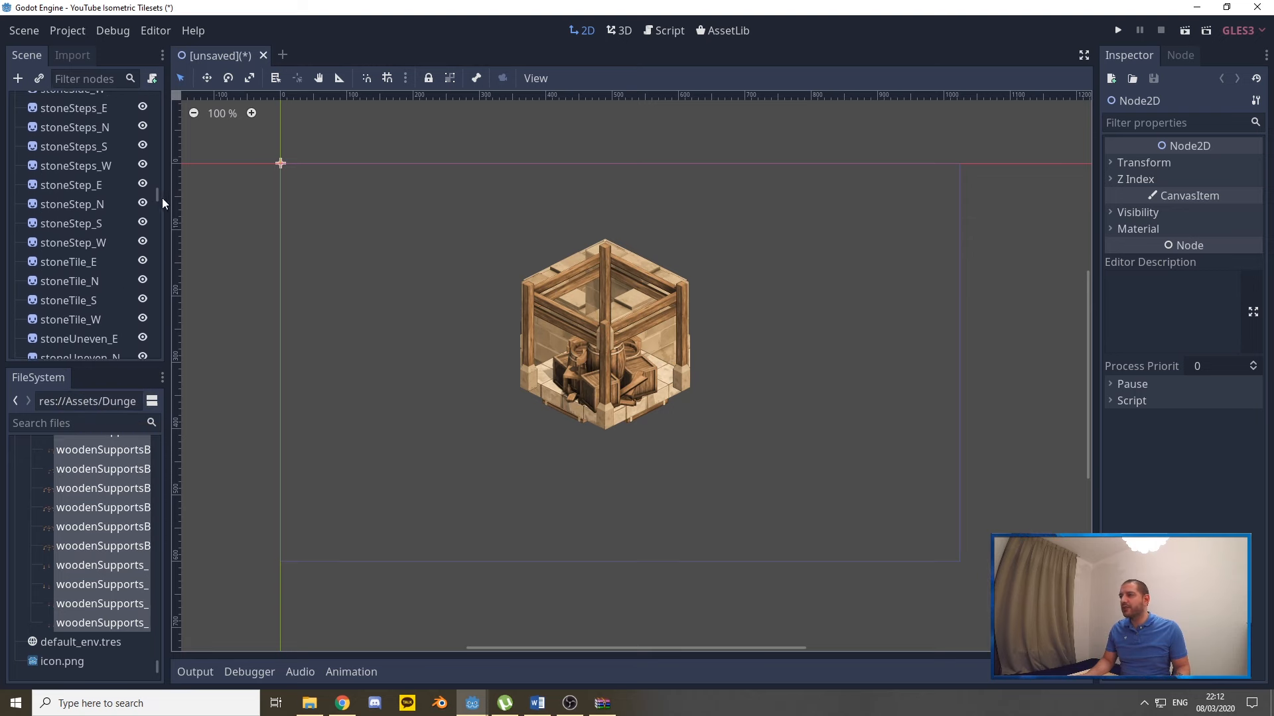
left_click_drag(159, 199, 158, 100)
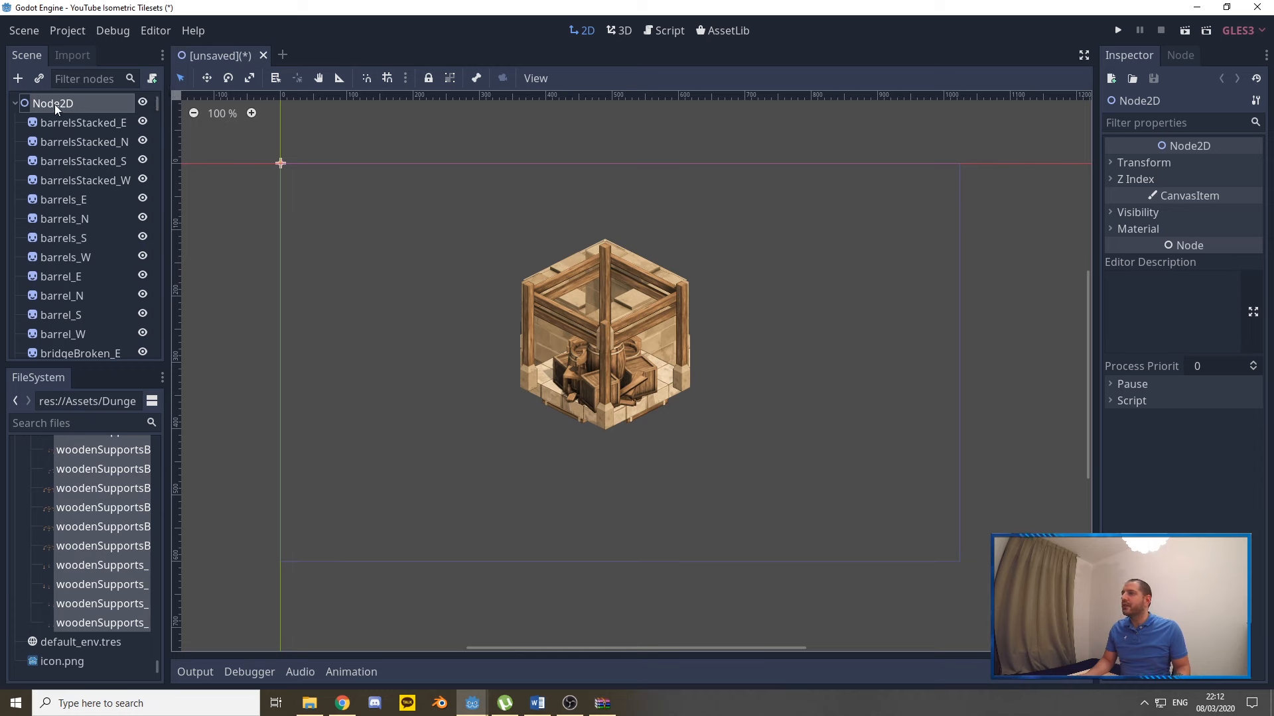
left_click(24, 32)
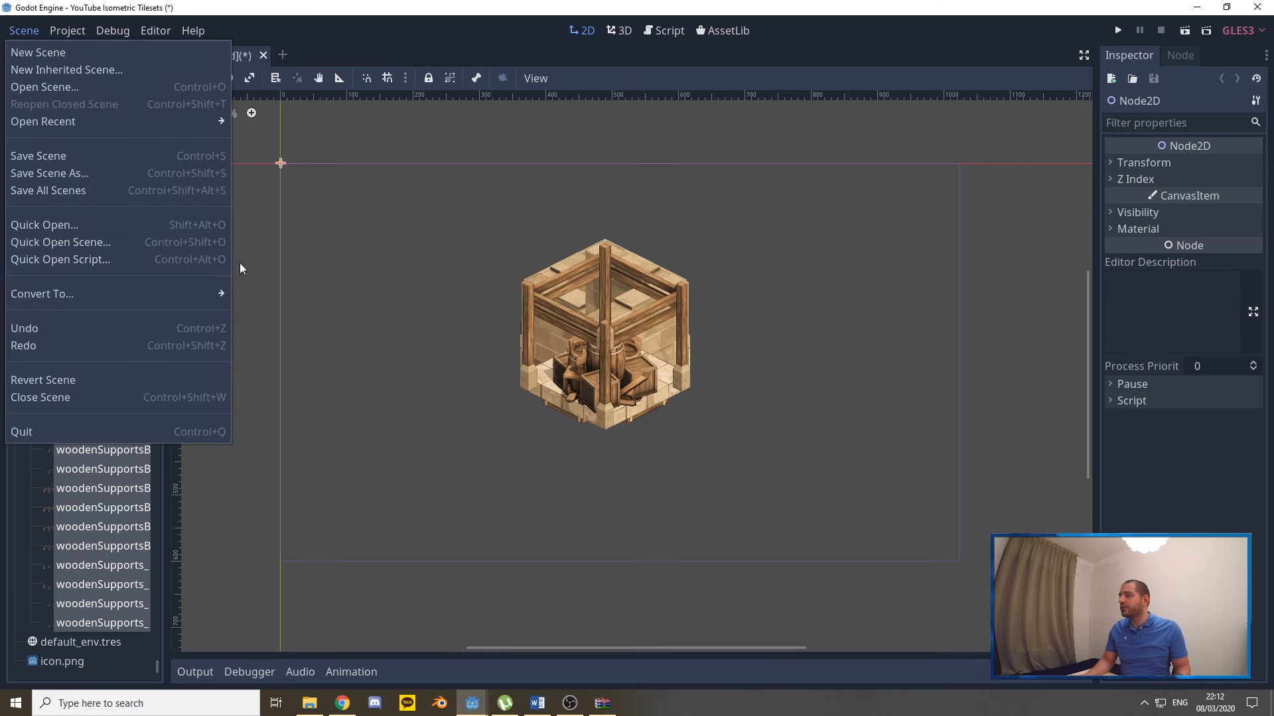
mouse_move(209, 295)
left_click(259, 312)
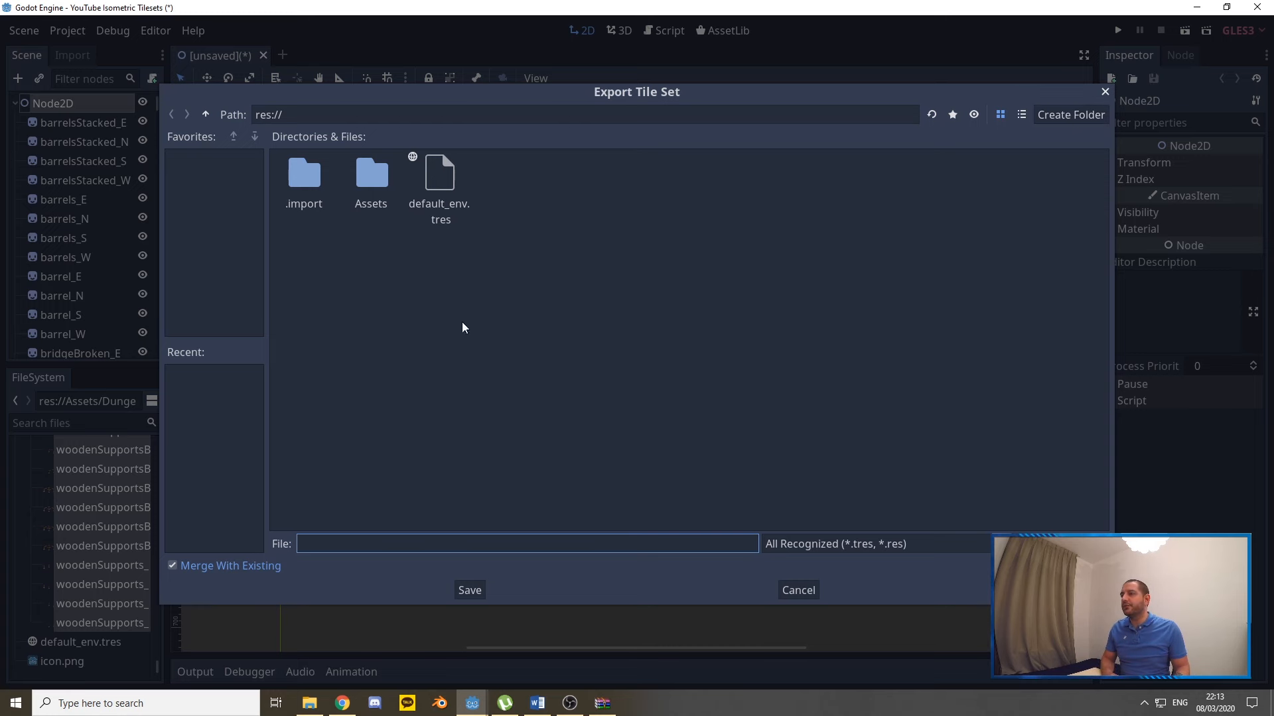
left_click(1073, 117)
type("Resources")
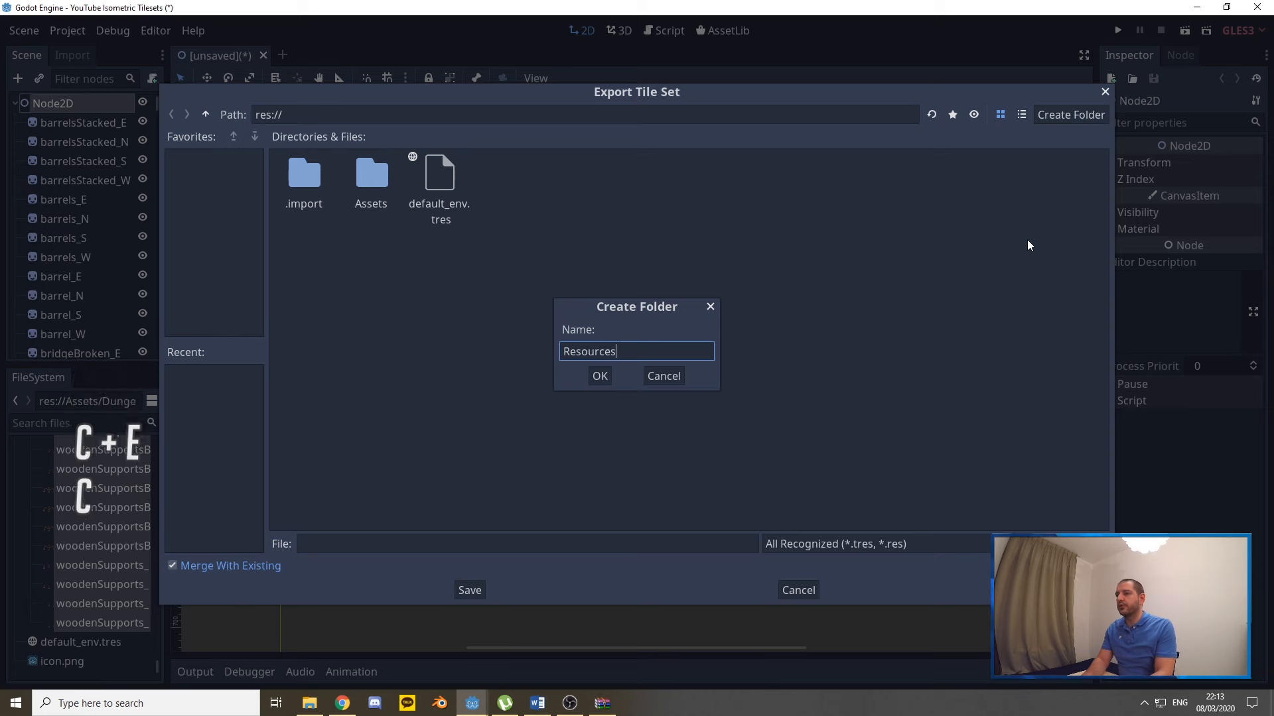
key("Return")
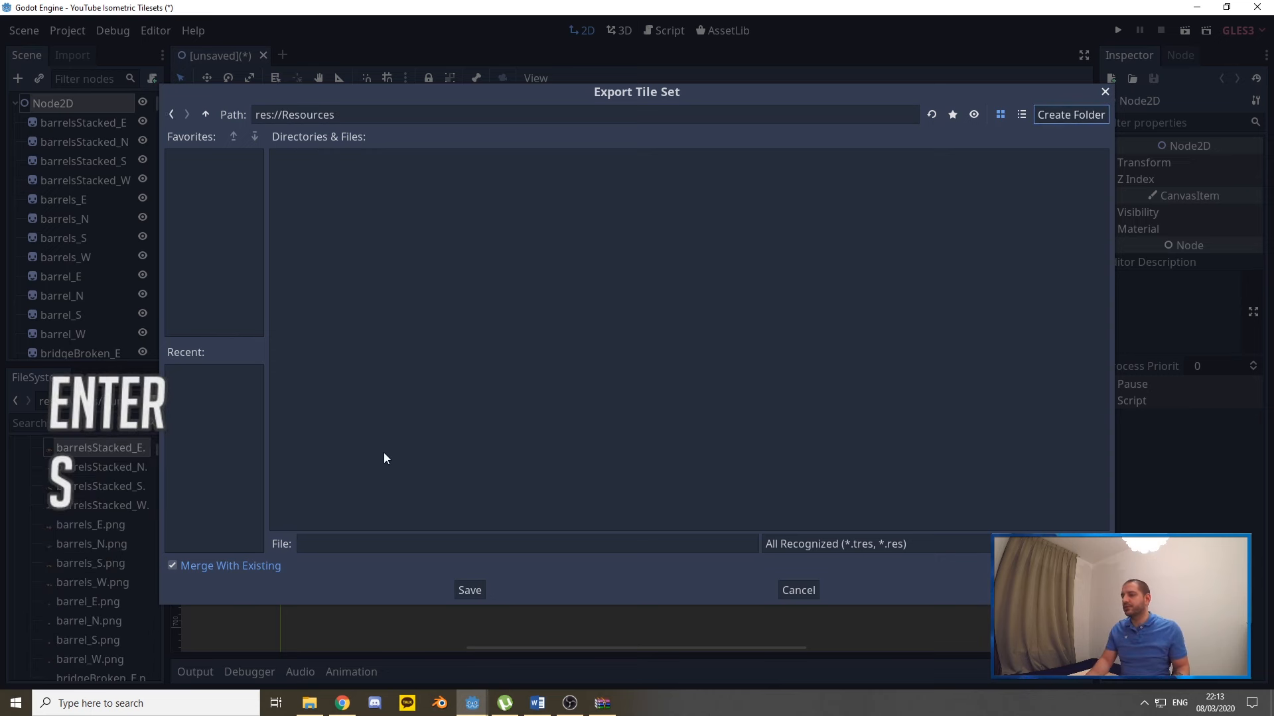
Export the tile set as Dungeon.tres into the Resources folder.
left_click(405, 544)
type("Dungeon")
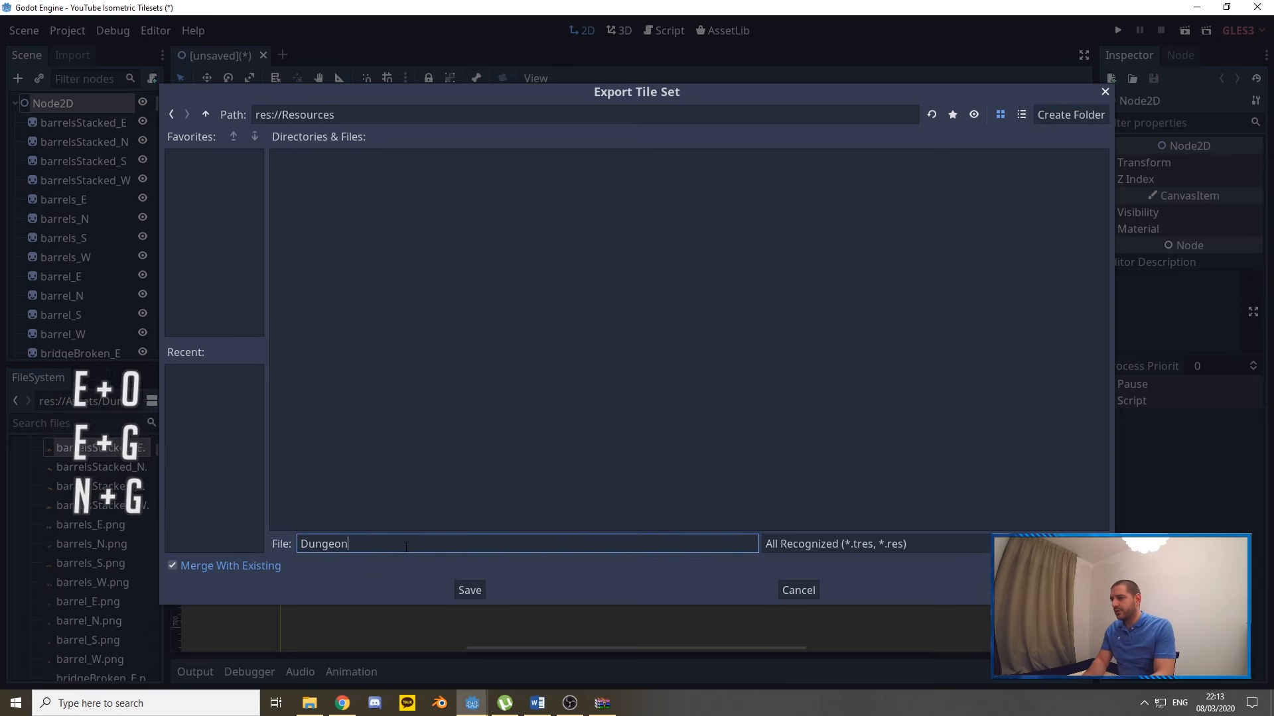
type(".tres")
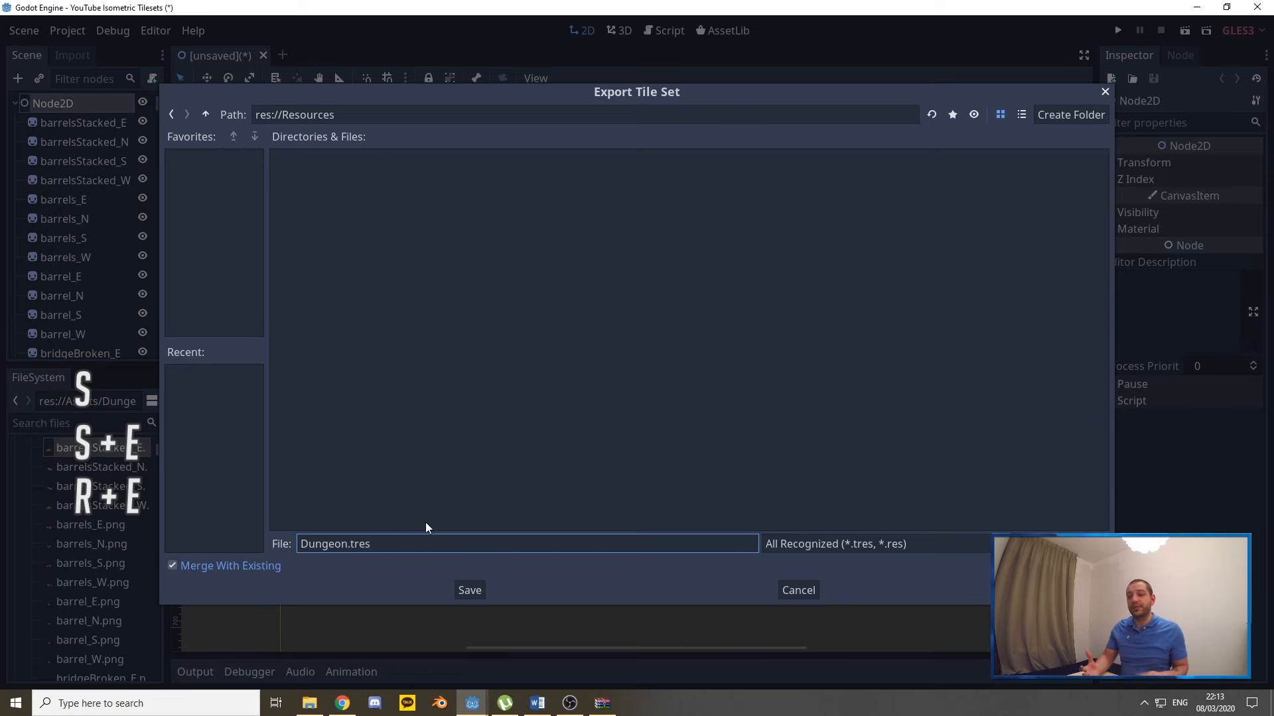
left_click(469, 590)
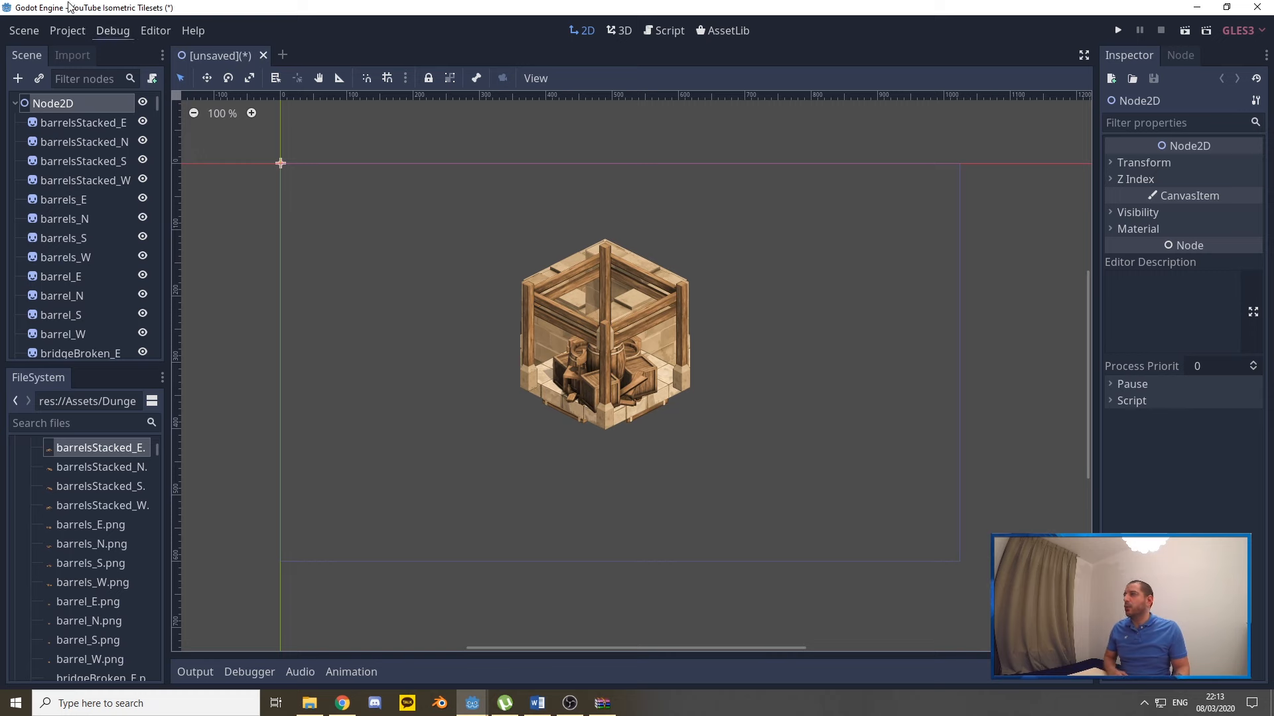
Create a new scene with a Node2D root and add a TileMap child node to it.
left_click(24, 31)
left_click(53, 52)
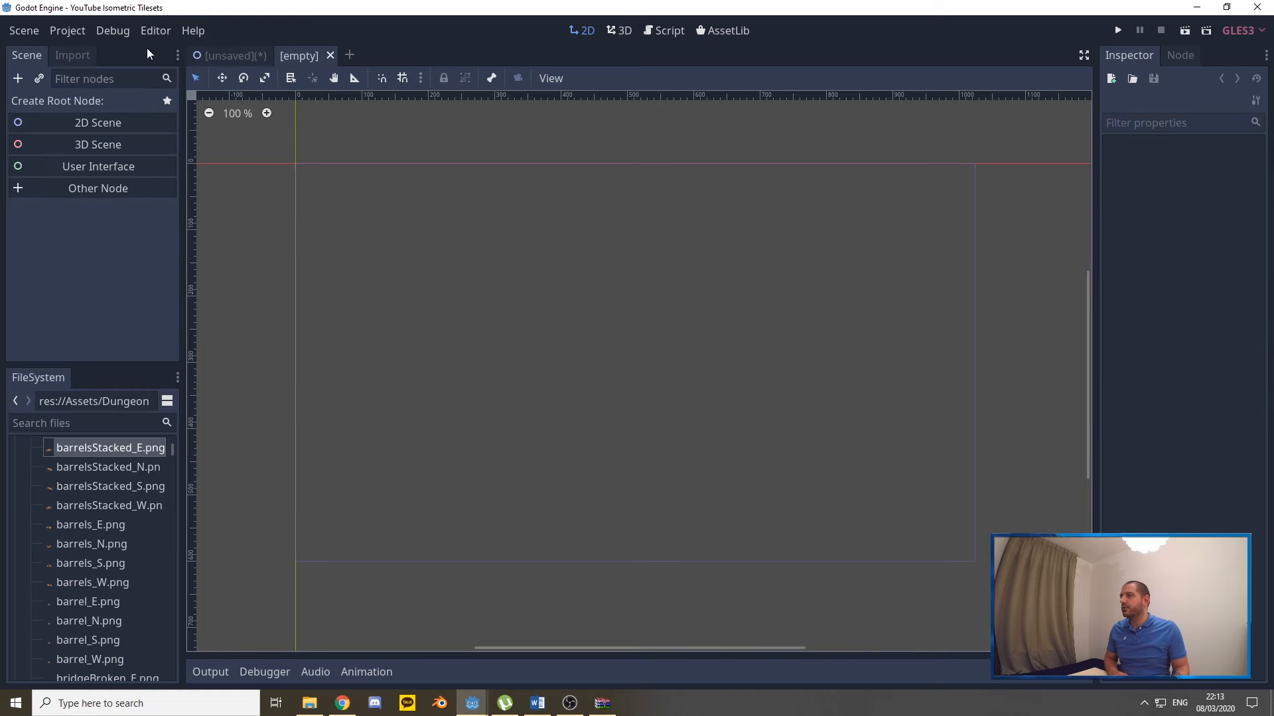
left_click(108, 132)
right_click(60, 104)
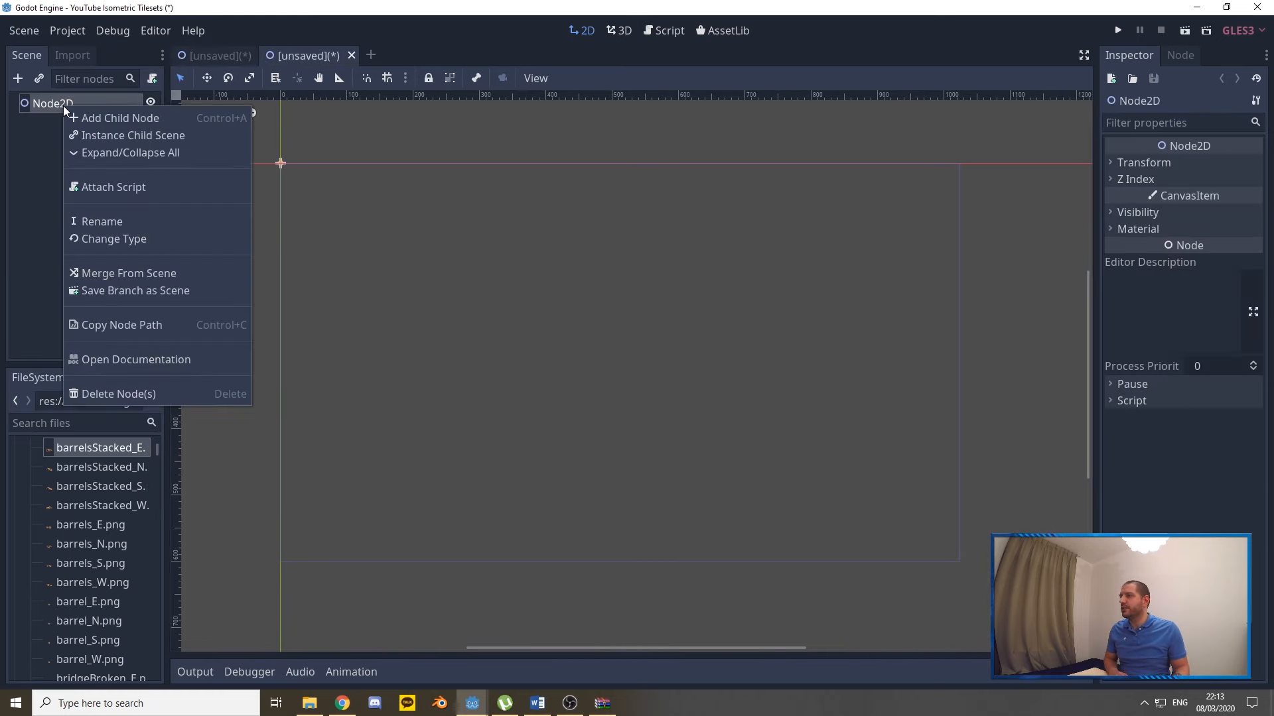
left_click(100, 119)
type("tilema")
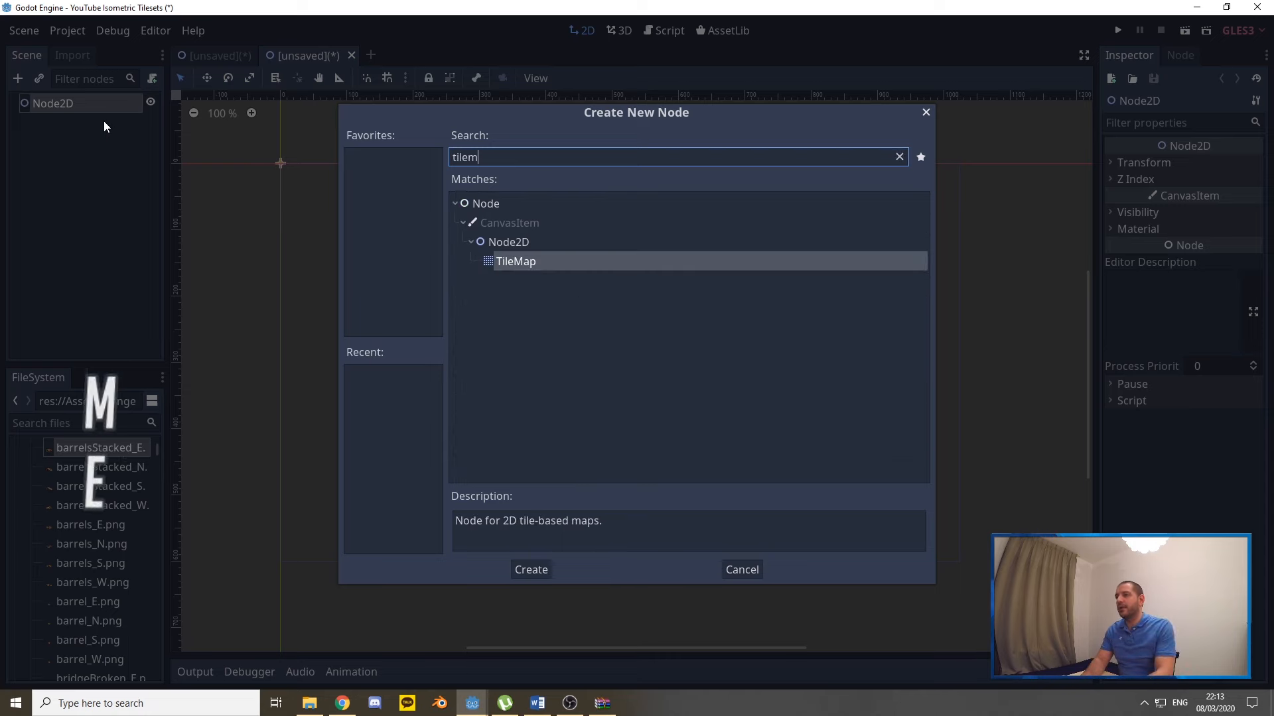
left_click(531, 570)
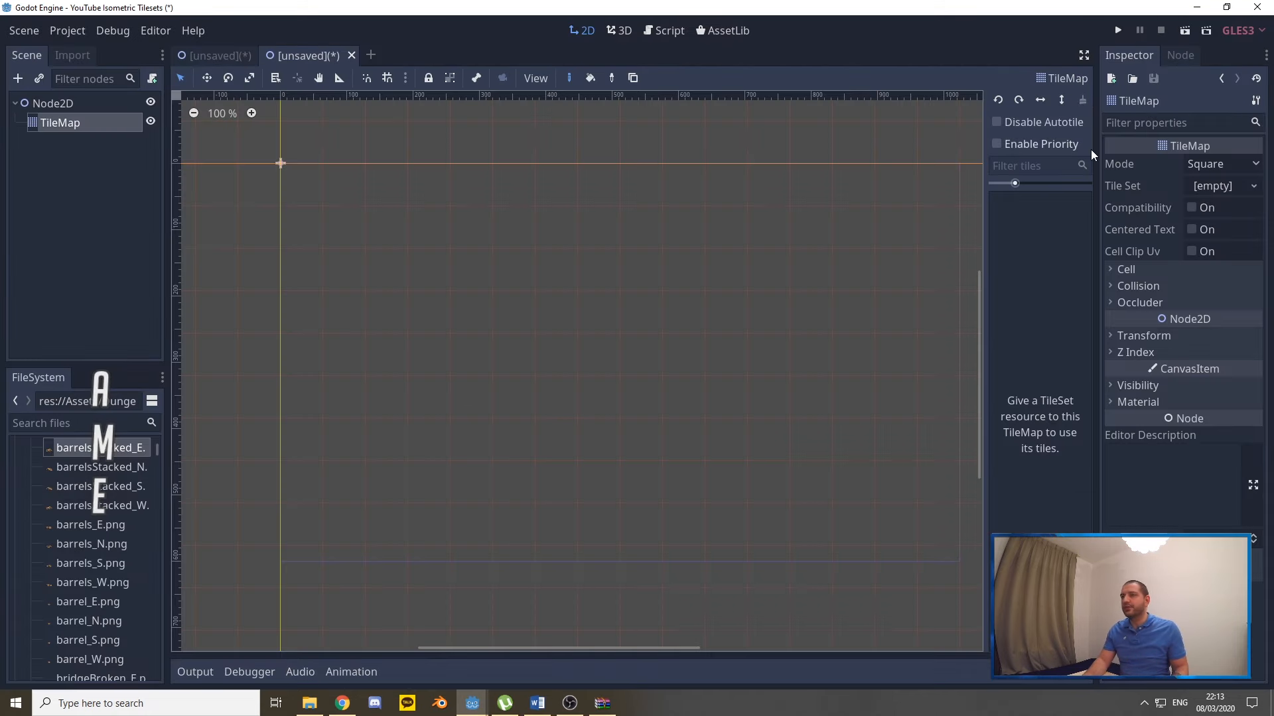
Load the exported Dungeon tile set from the Resources folder as the TileMap's Tile Set.
left_click(1253, 188)
left_click(1222, 243)
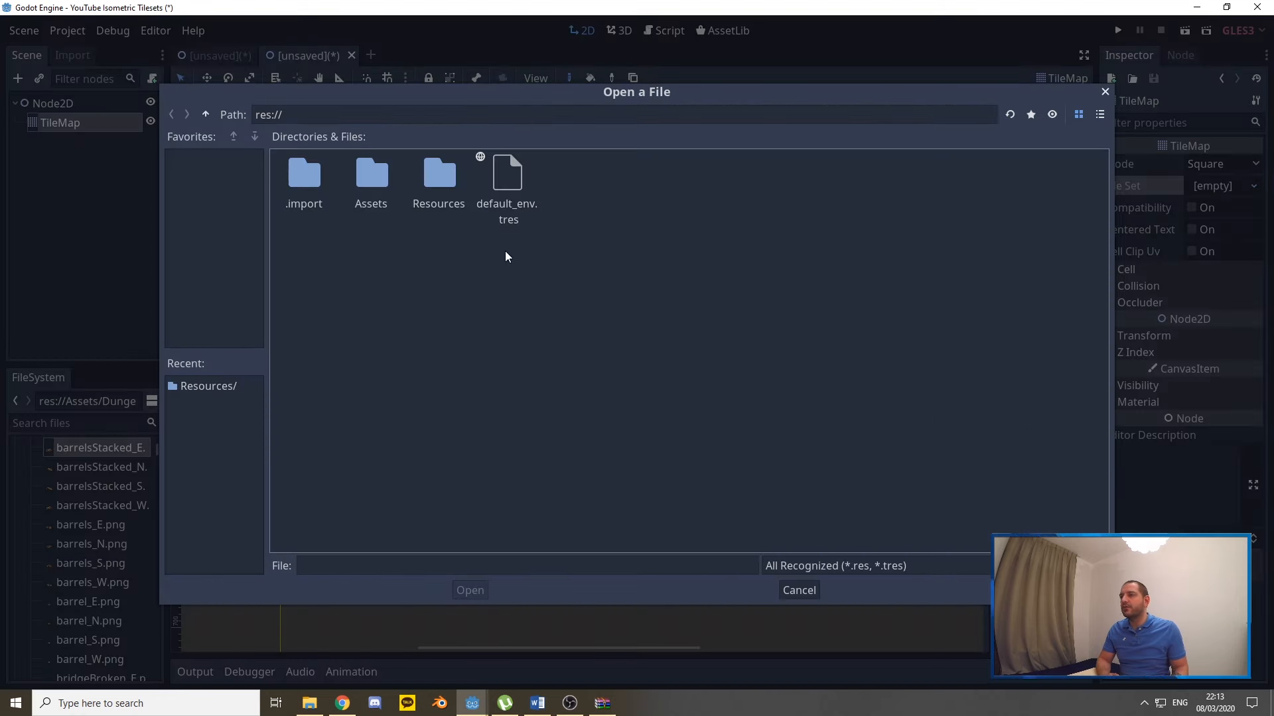
double_click(438, 176)
double_click(305, 175)
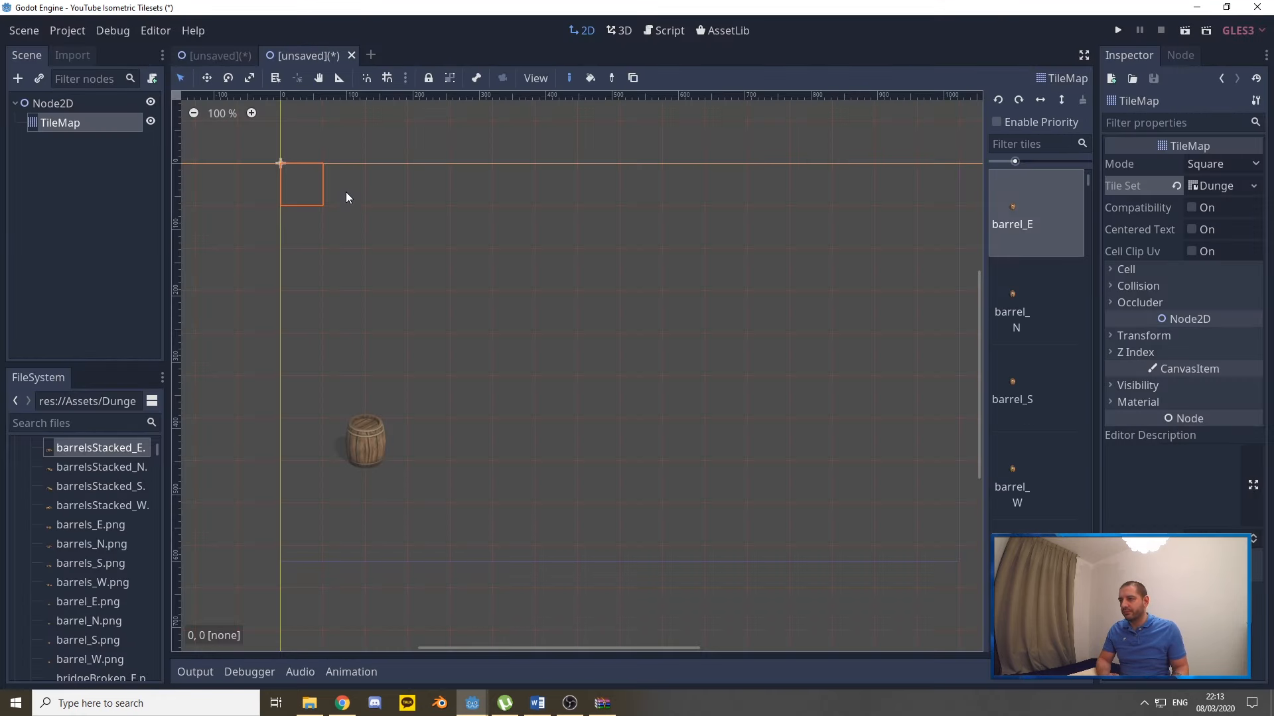
Widen the tile palette and place one dirt_E tile on the map near the origin.
left_click_drag(987, 305, 848, 321)
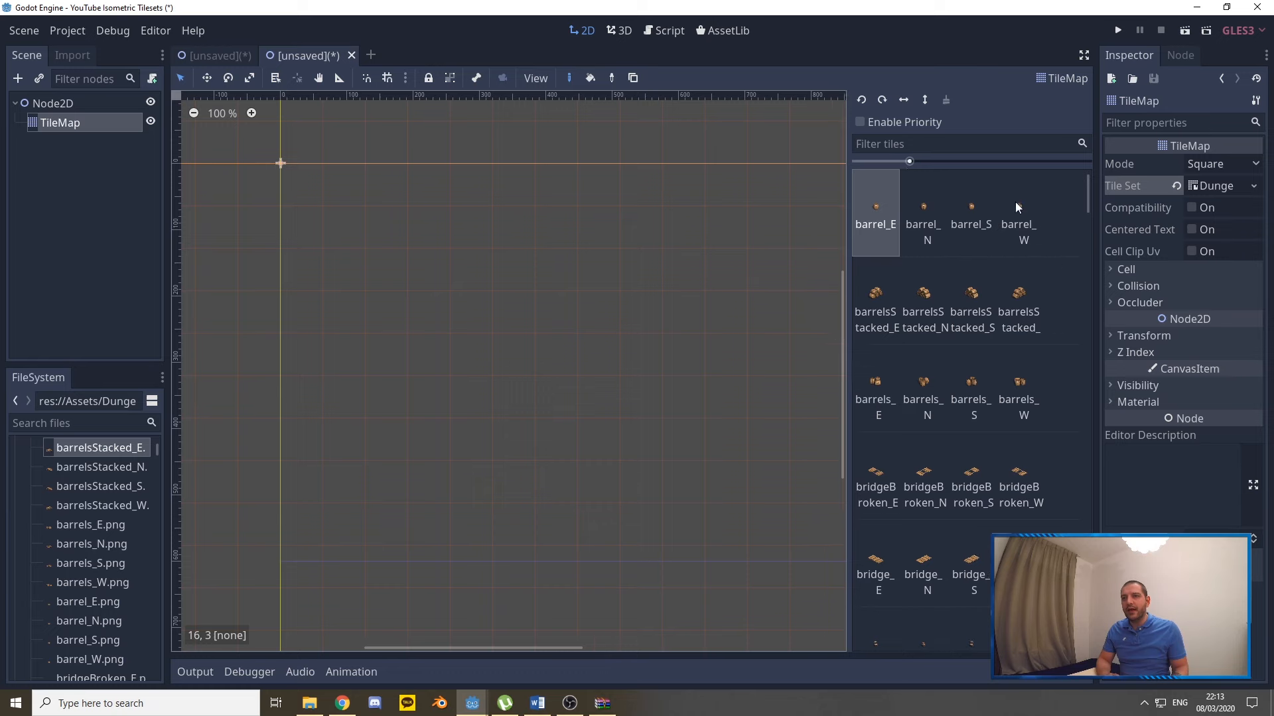
scroll(973, 277, "down", 10)
left_click(874, 241)
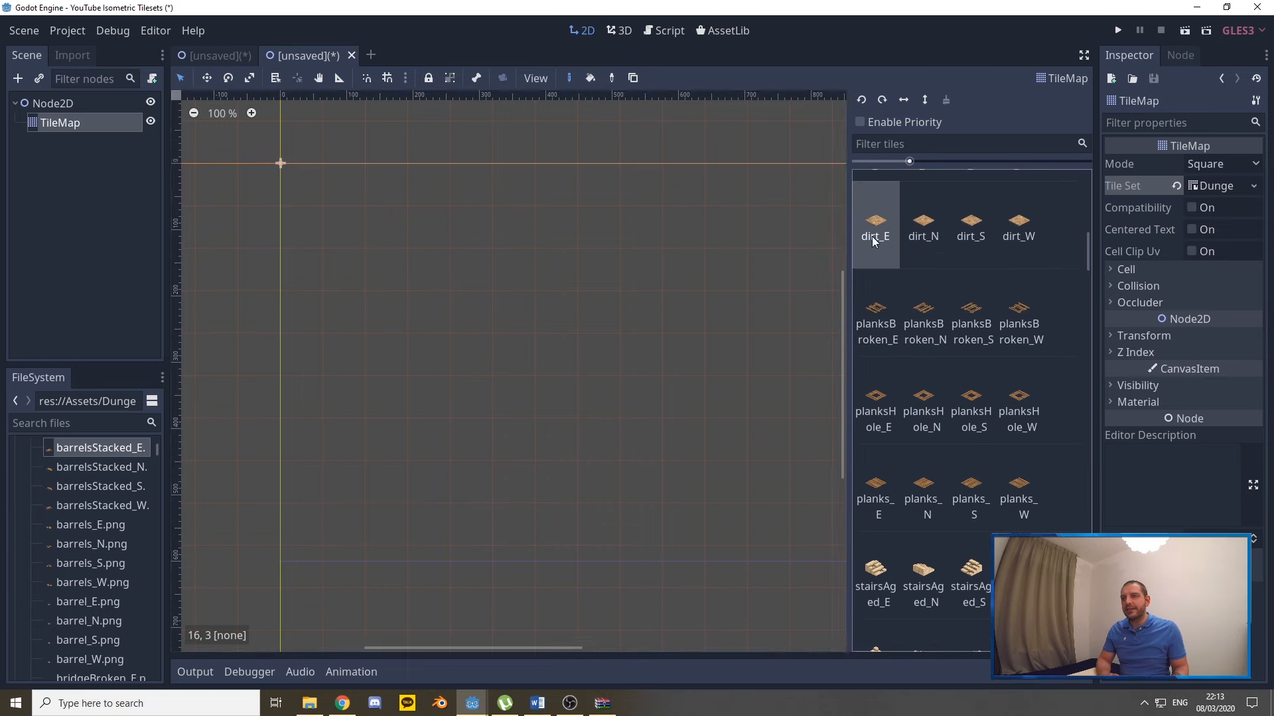
left_click(432, 202)
Set the TileMap's Mode to Isometric.
scroll(426, 268, "down", 1, "ctrl")
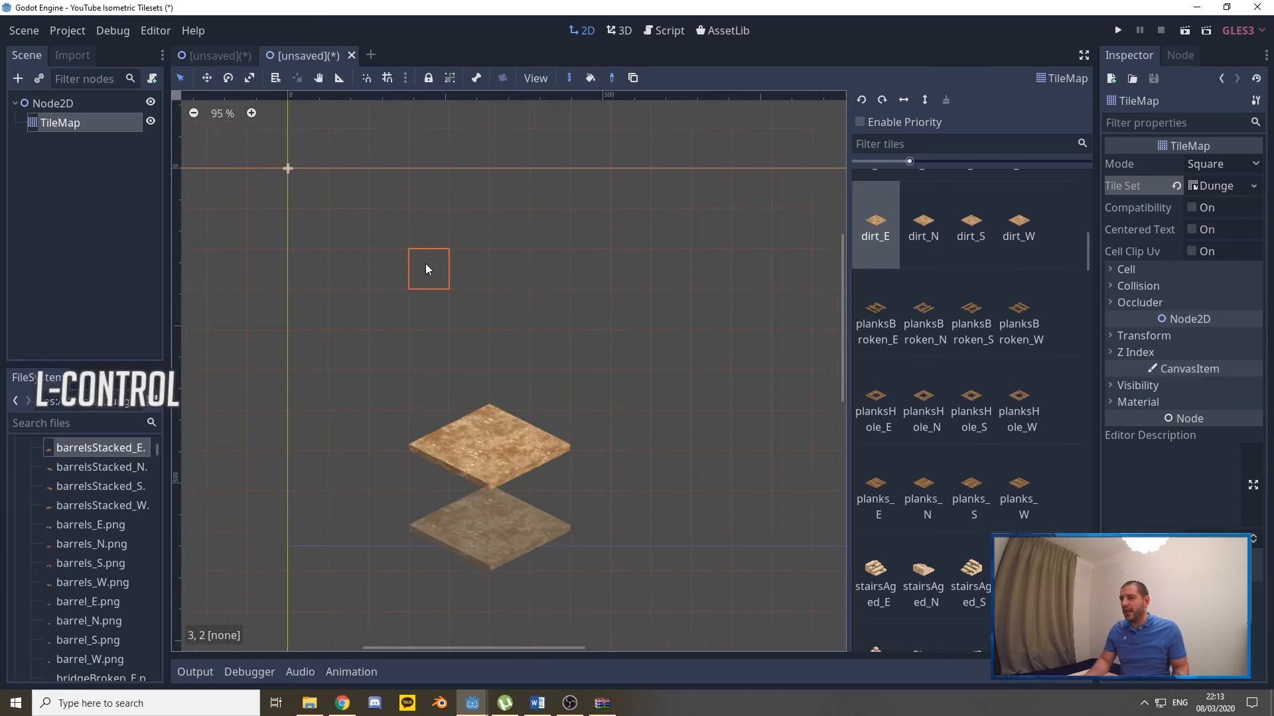
scroll(428, 272, "down", 4, "ctrl")
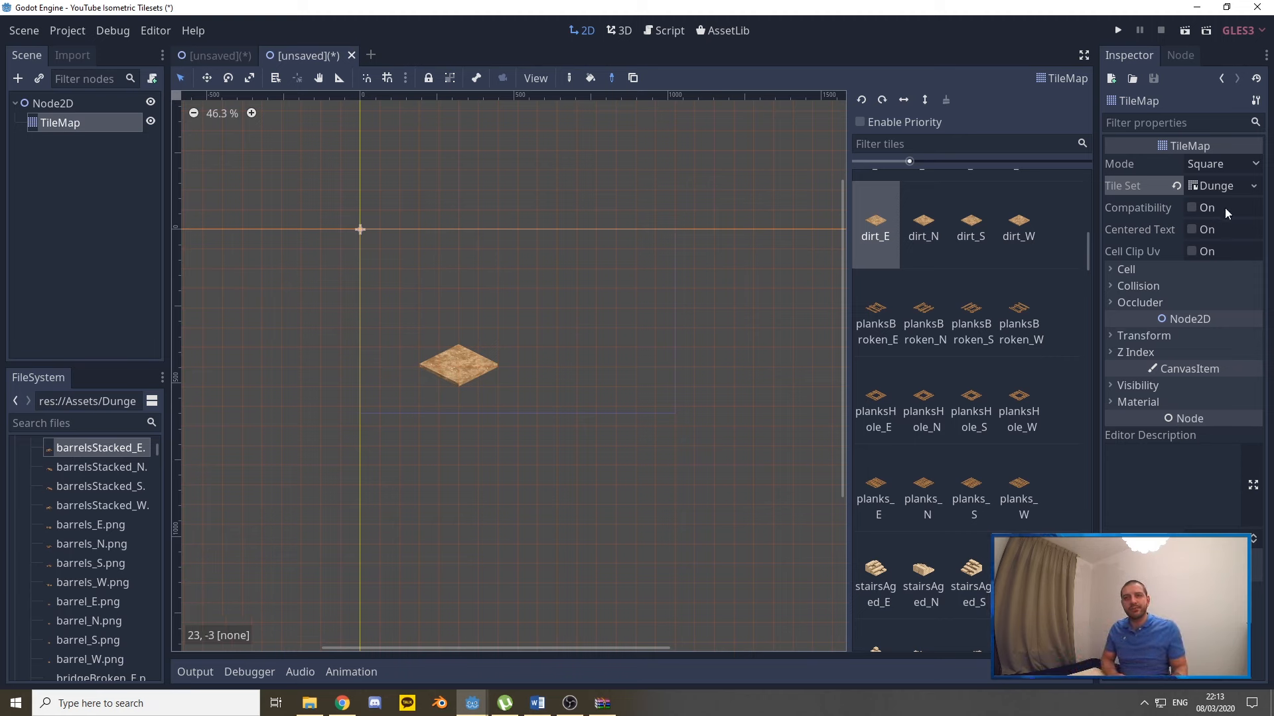
left_click(1255, 170)
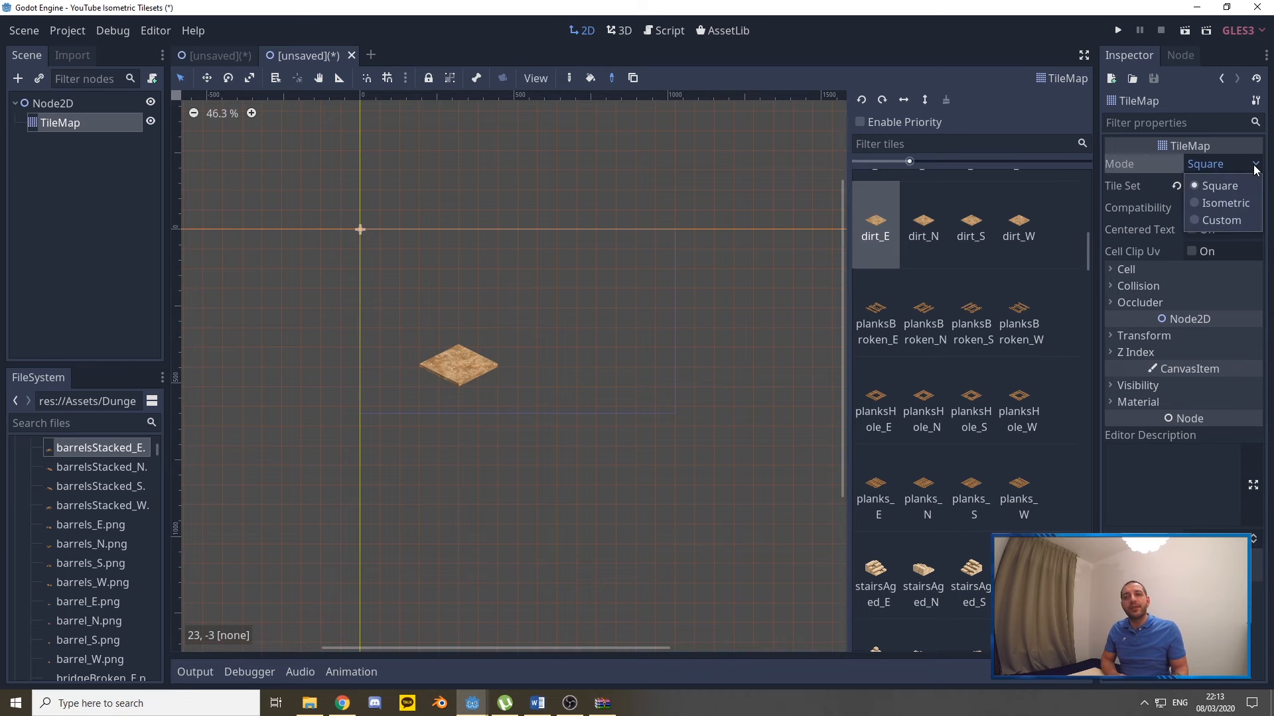
left_click(1228, 205)
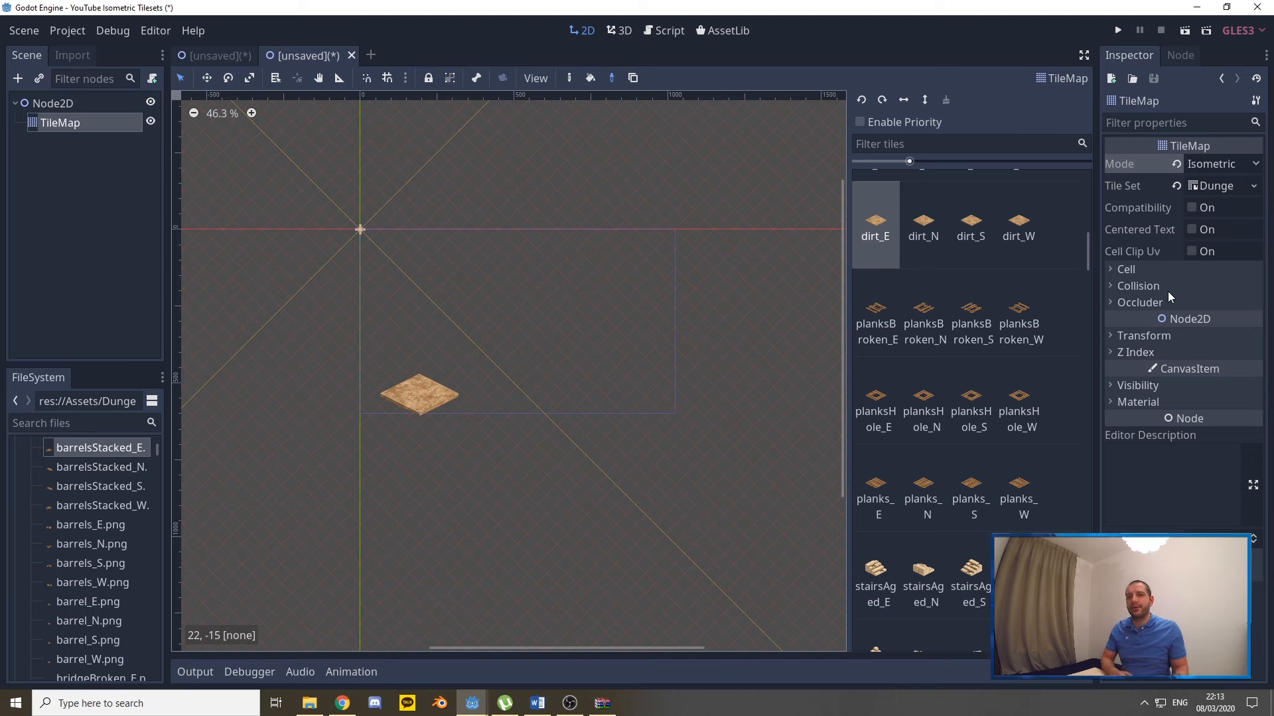
Set the TileMap's cell size to 256 by 128.
left_click(1144, 271)
left_click(1207, 287)
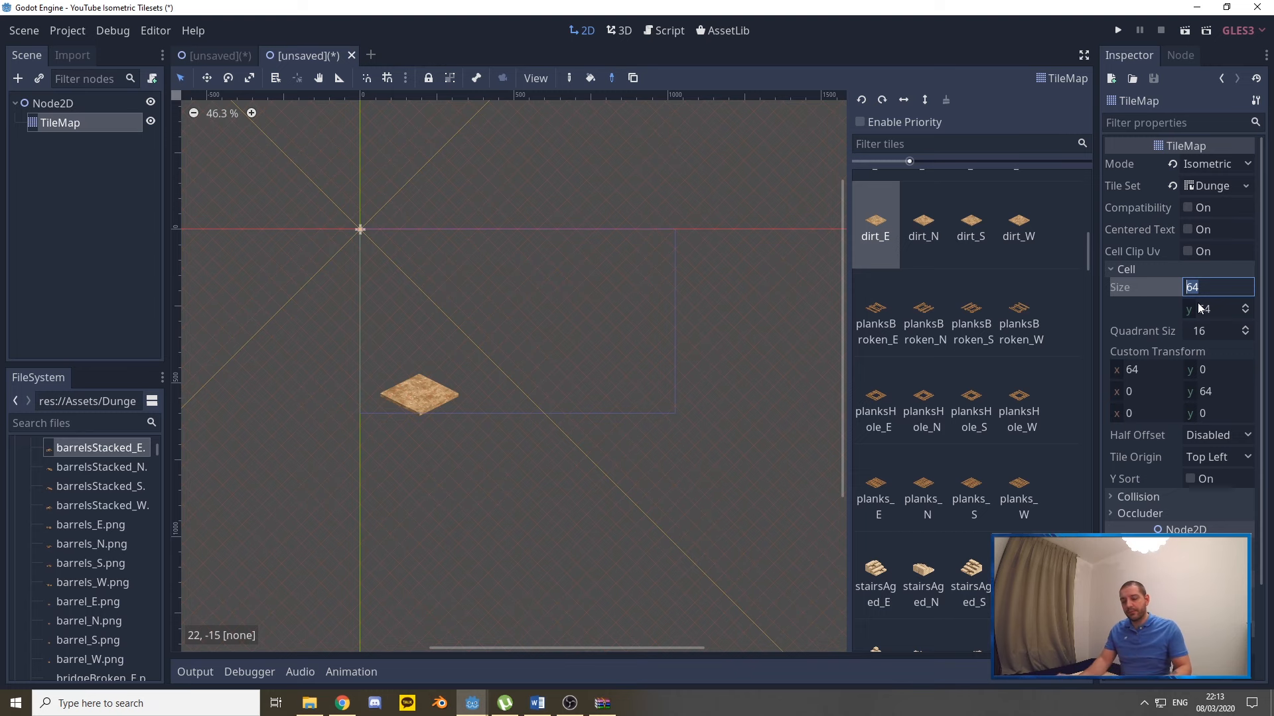
type("256")
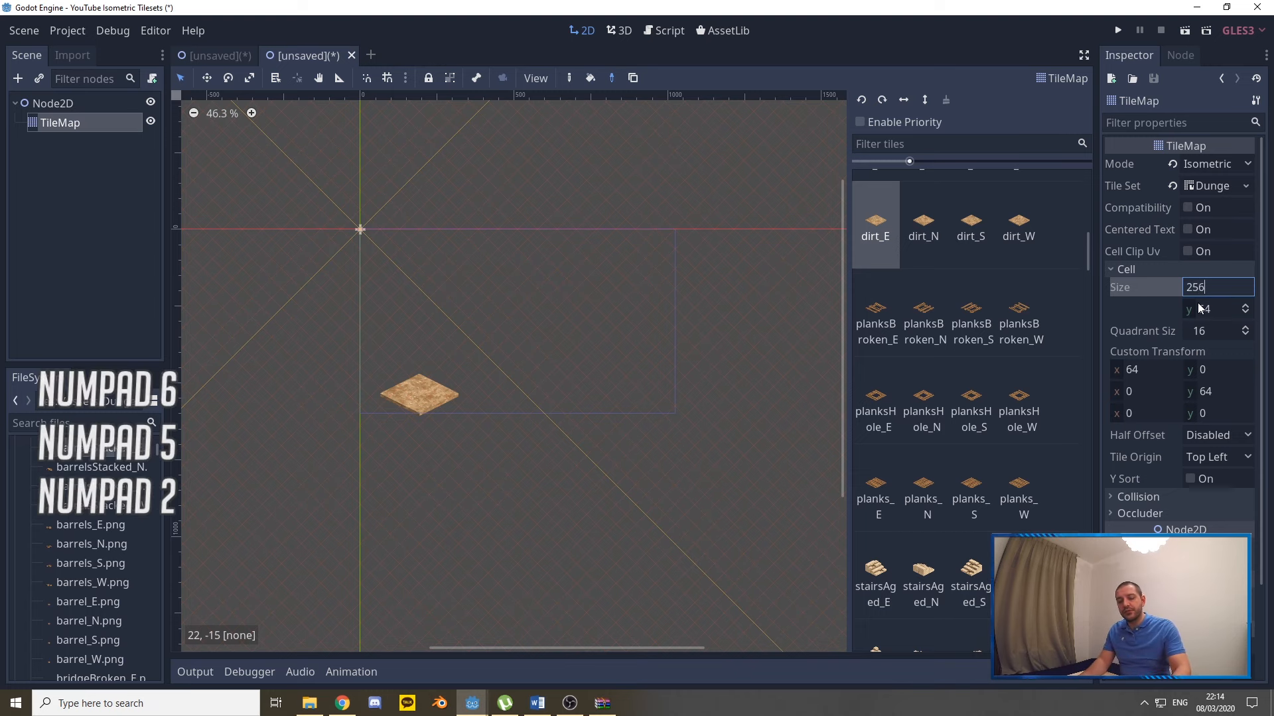
key("Tab")
type("128")
key("Return")
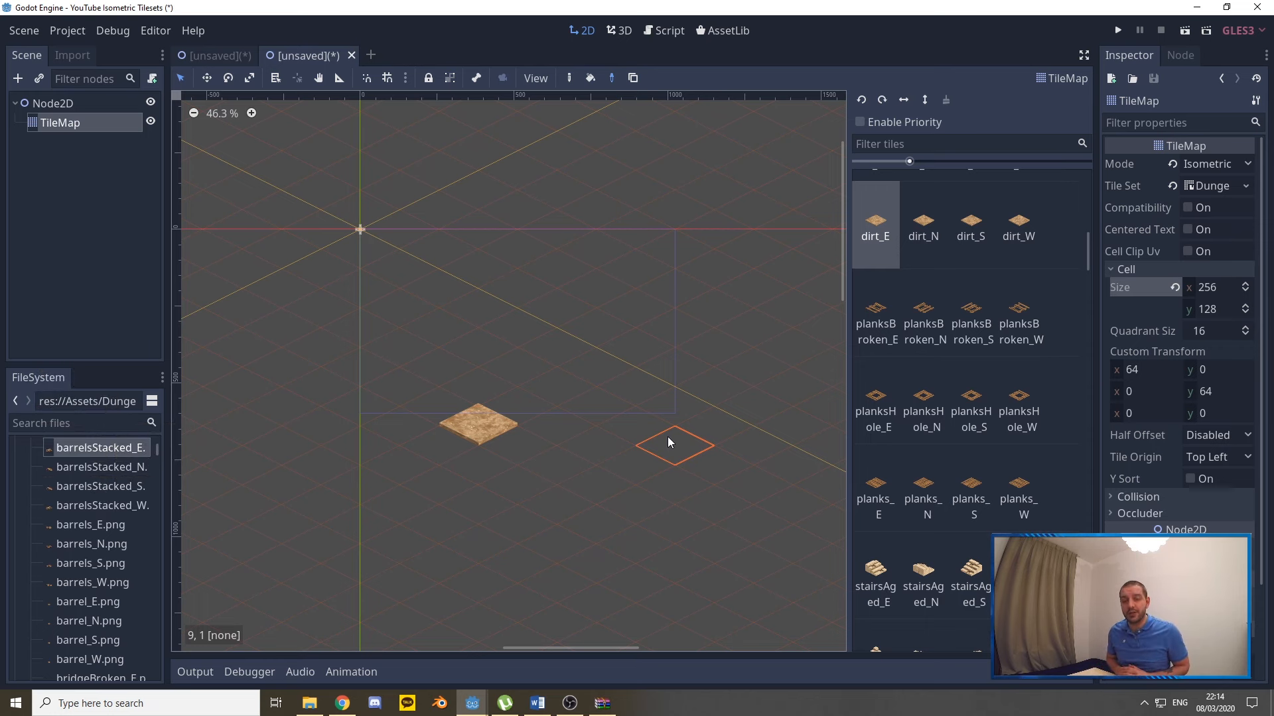
Paint a few dirt_N tiles near the existing dirt tile and a short run of planks_S tiles behind them.
left_click(932, 210)
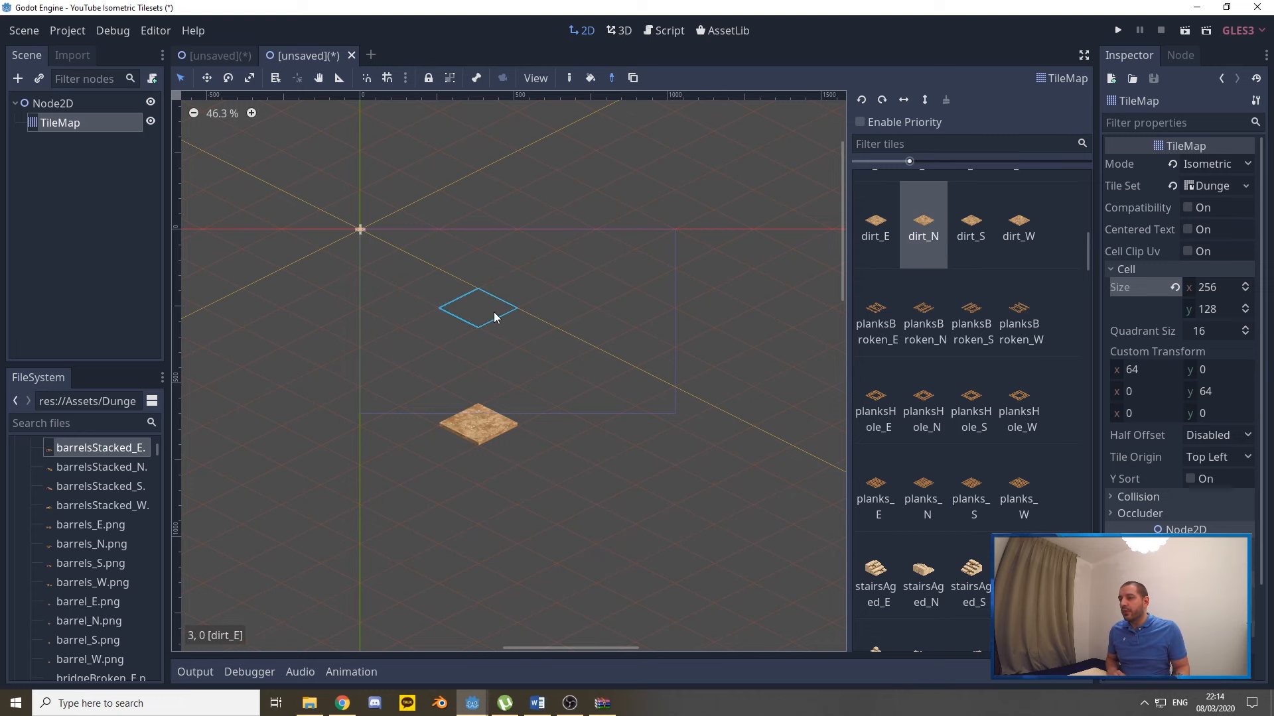
mouse_move(491, 313)
left_mouse_down()
mouse_move(605, 326)
mouse_move(739, 318)
left_mouse_up()
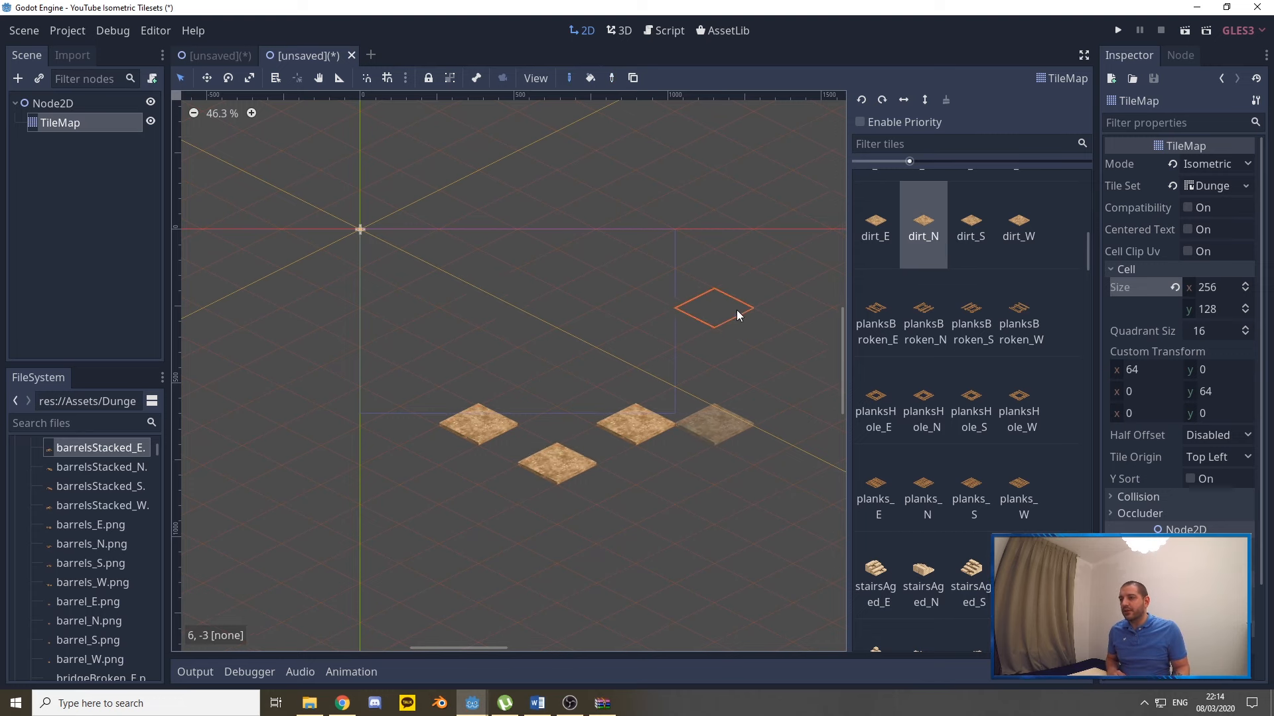
left_click(971, 491)
left_click(559, 308)
left_click_drag(560, 307, 667, 284)
Paint a large floor patch of dirtTiles_E over the dirt and plank tiles.
scroll(982, 265, "down", 3)
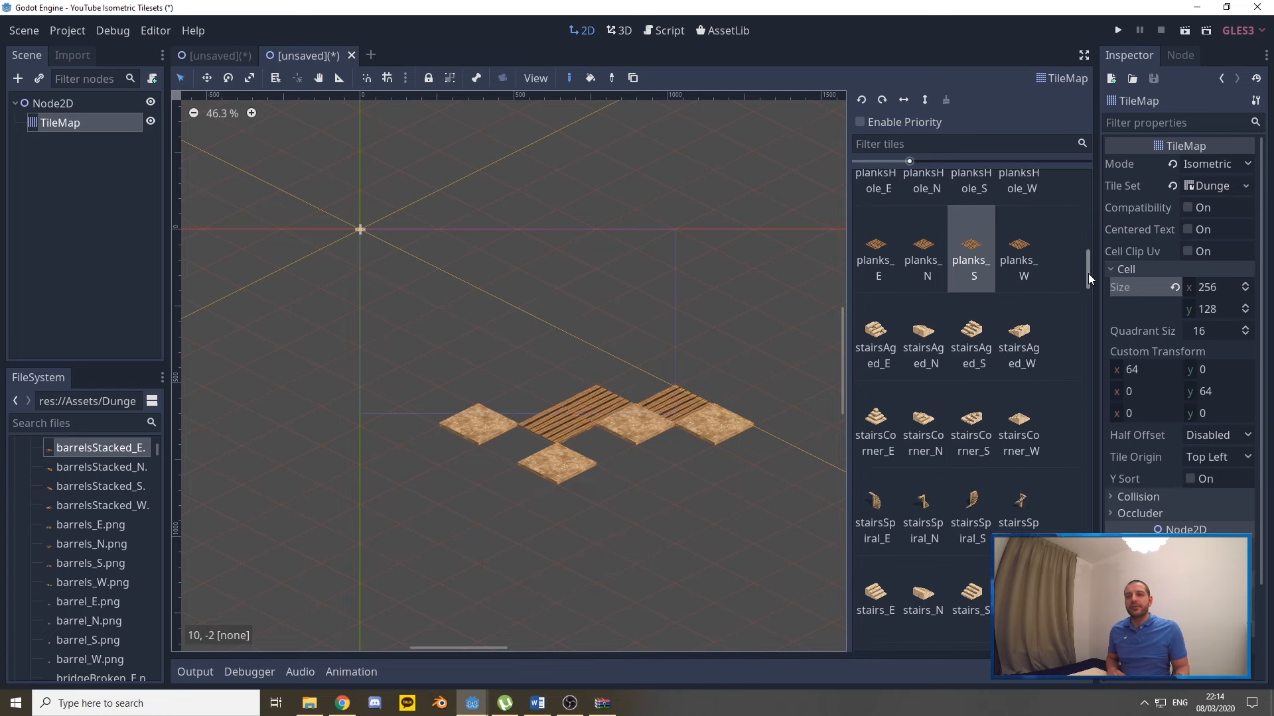
left_click_drag(1088, 274, 1092, 186)
scroll(932, 358, "down", 10)
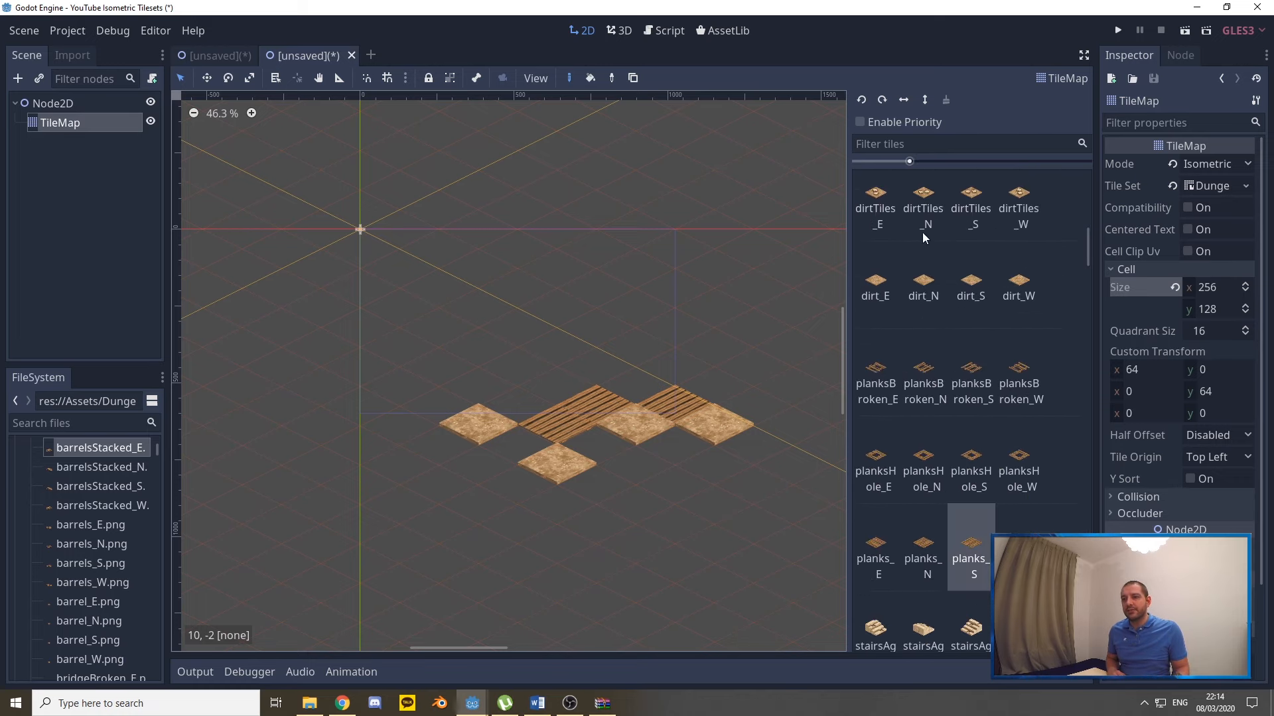
left_click(875, 202)
mouse_move(431, 311)
left_mouse_down()
mouse_move(543, 267)
mouse_move(572, 324)
mouse_move(664, 431)
mouse_move(464, 504)
left_mouse_up()
Place a short diagonal run of stoneWallAged_S wall tiles across the dirt floor.
scroll(982, 337, "down", 5)
scroll(988, 341, "down", 8)
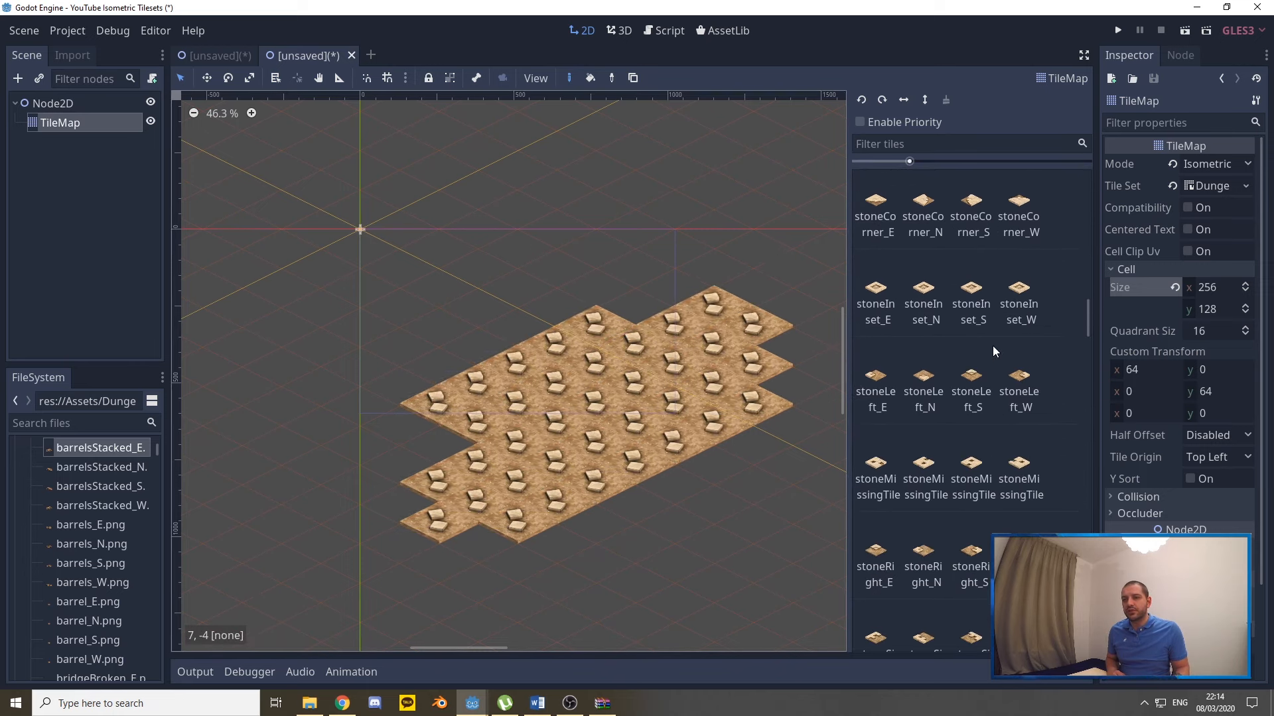
left_click(974, 325)
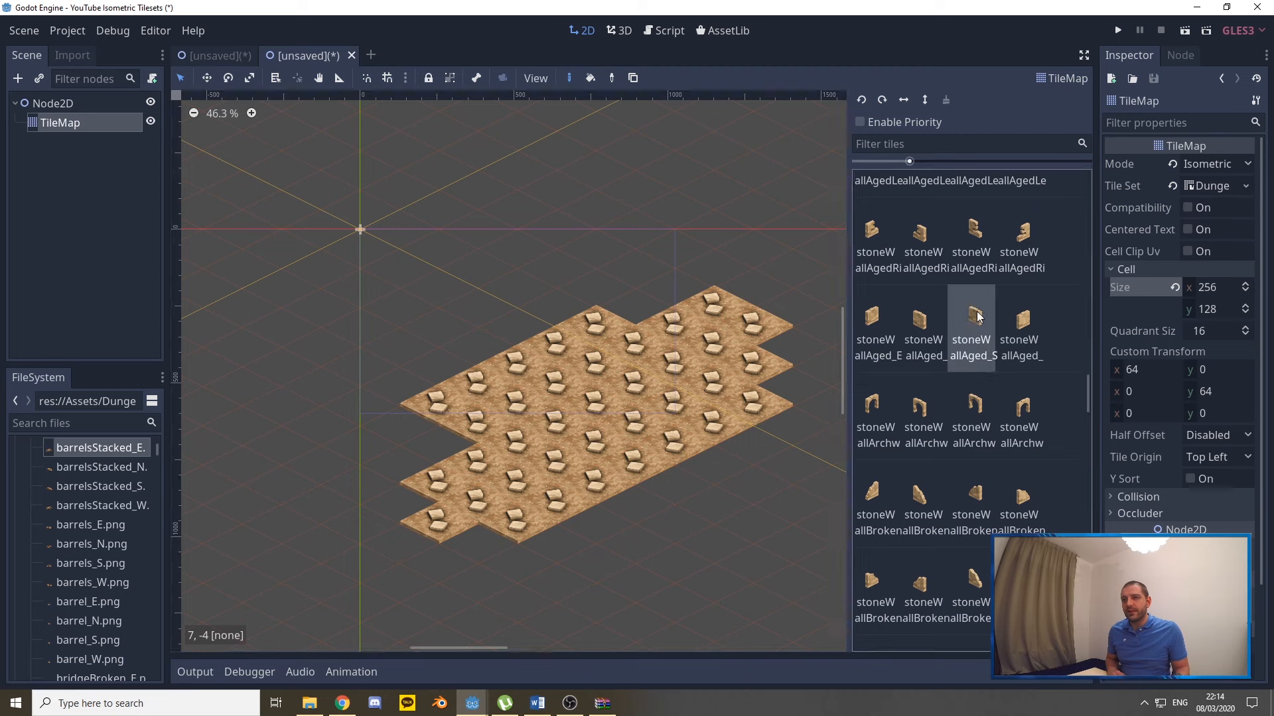
left_click(593, 240)
left_click_drag(643, 266, 678, 283)
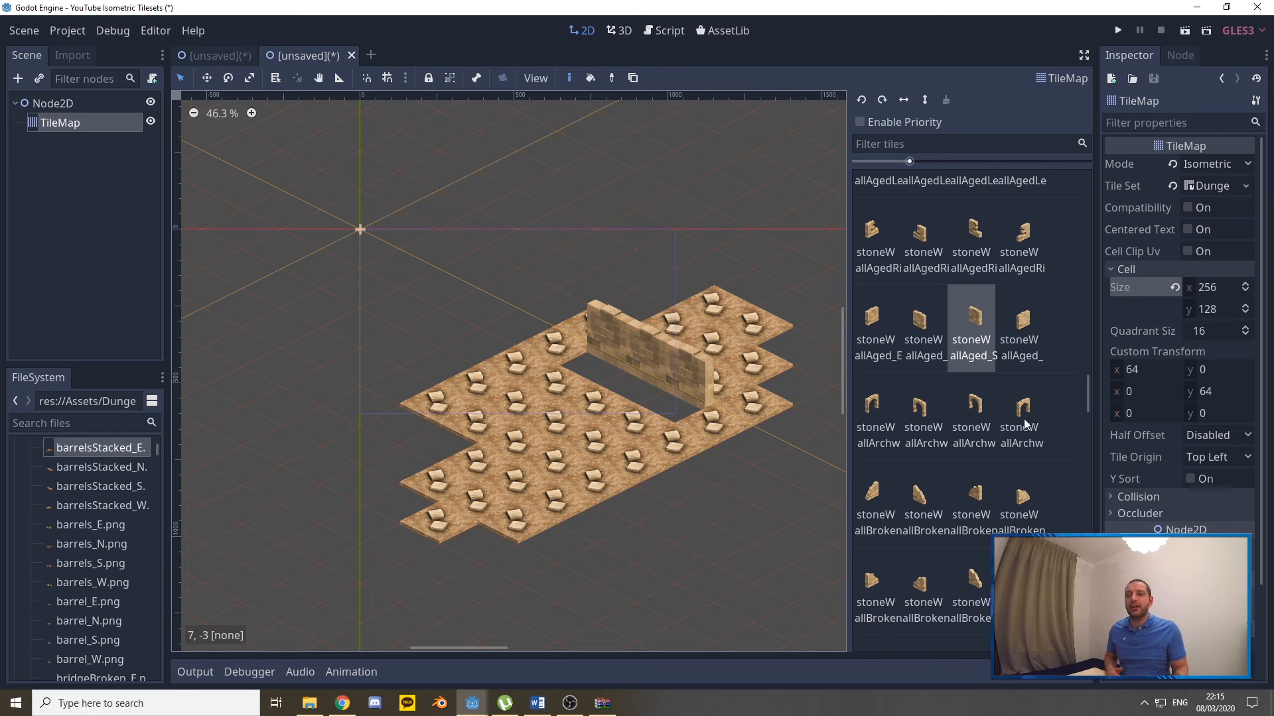
left_click_drag(1088, 393, 1084, 421)
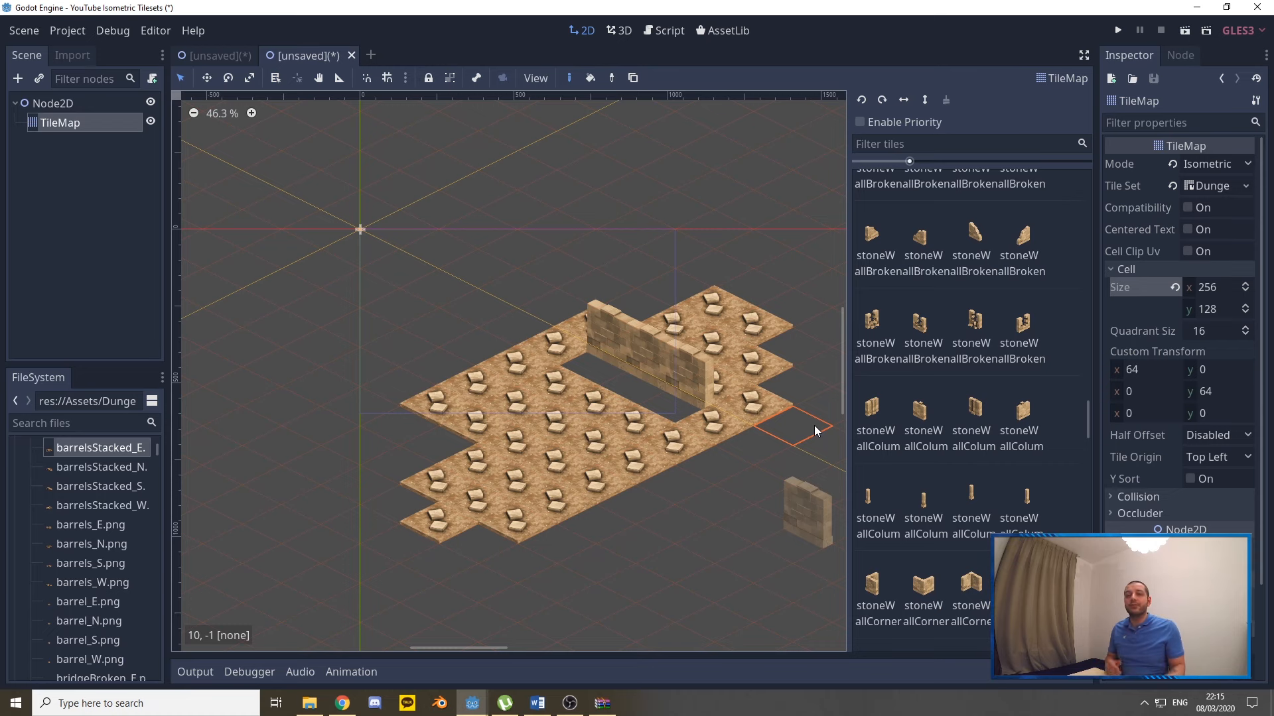
Switch to the scene holding the dungeon sprites and look through its nodes and the imported image files.
left_click(215, 57)
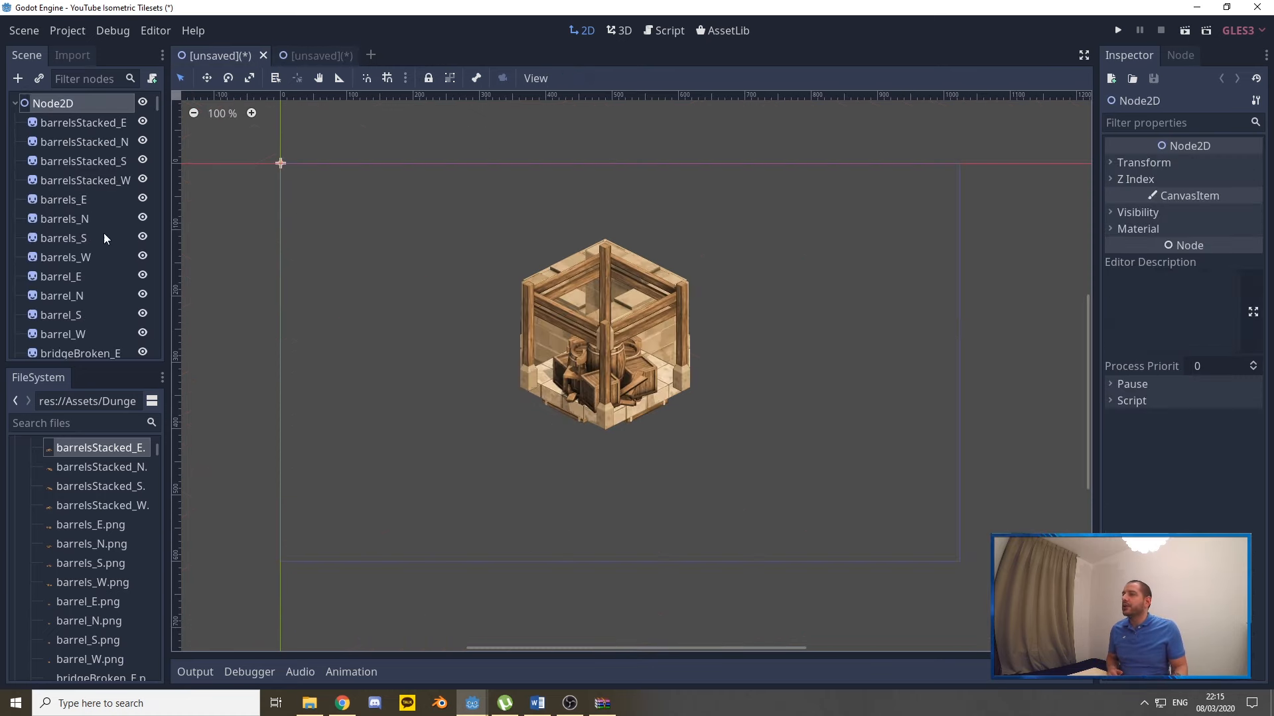
scroll(79, 206, "down", 4)
scroll(99, 206, "up", 4)
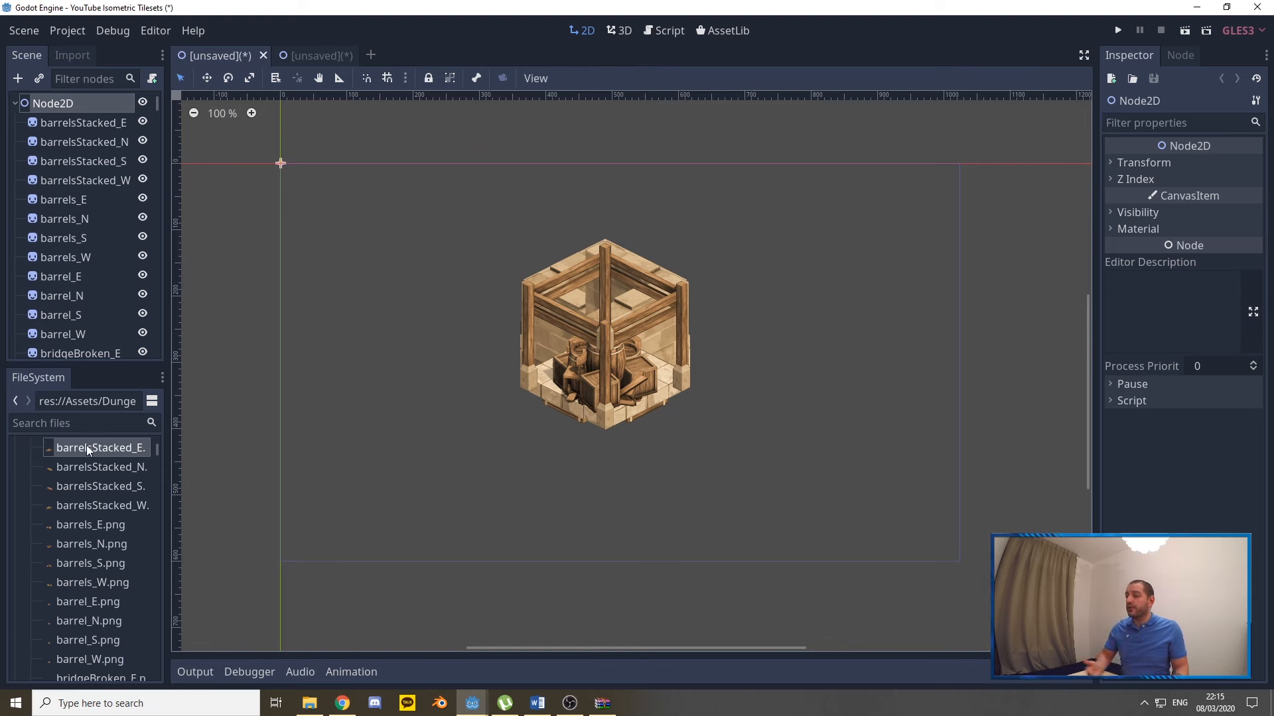
scroll(87, 449, "down", 15)
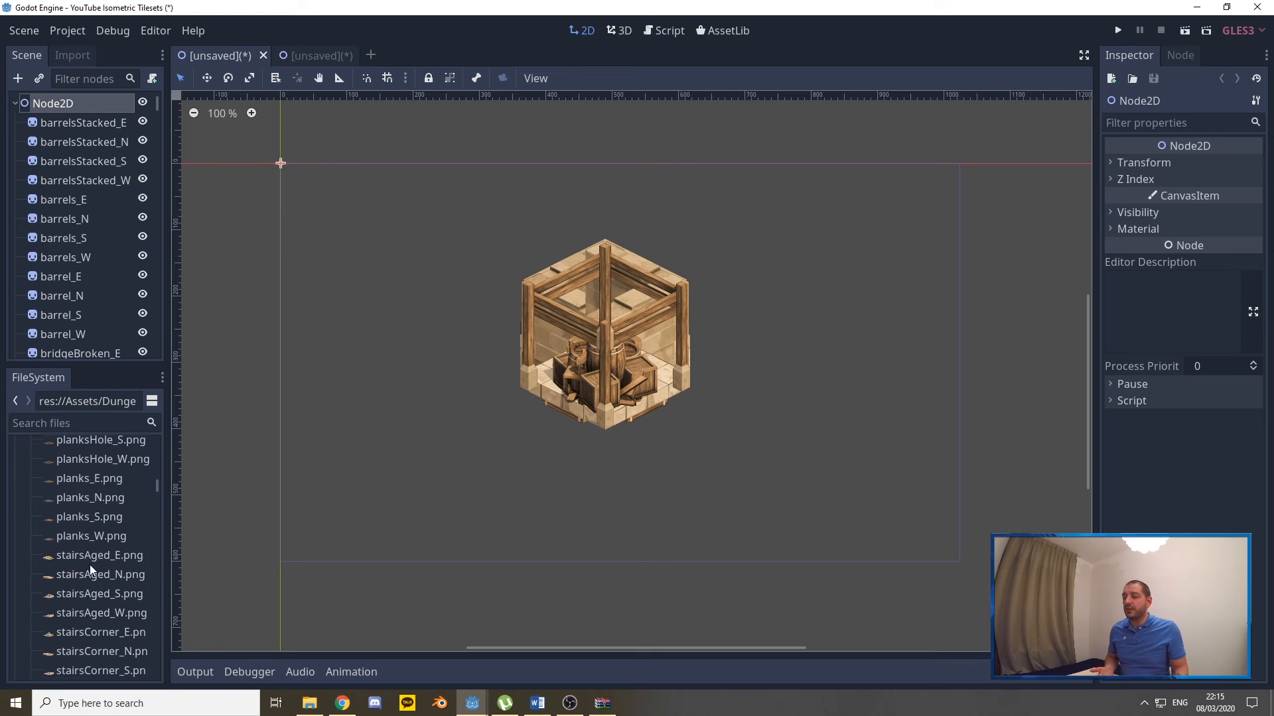
scroll(90, 564, "down", 10)
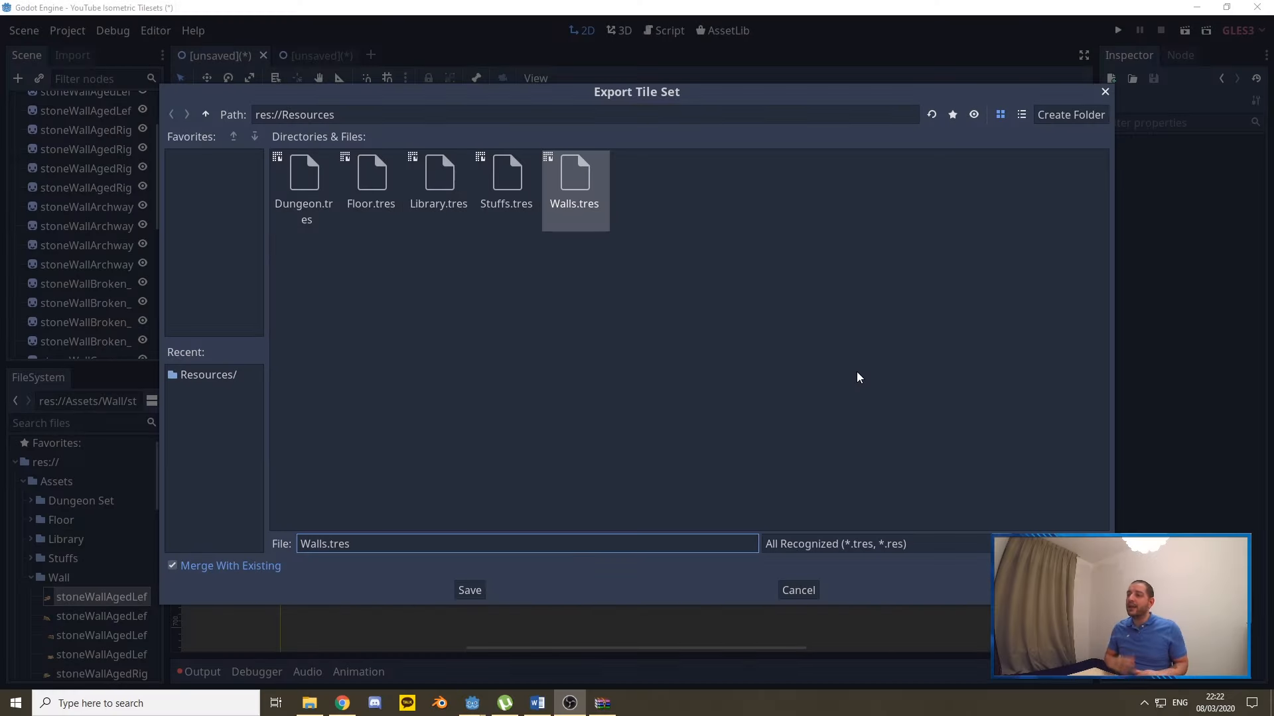
Review the Dungeon, Floor, Library, Stuffs and Walls tile set files in the export dialog and cancel the export.
left_click(292, 182)
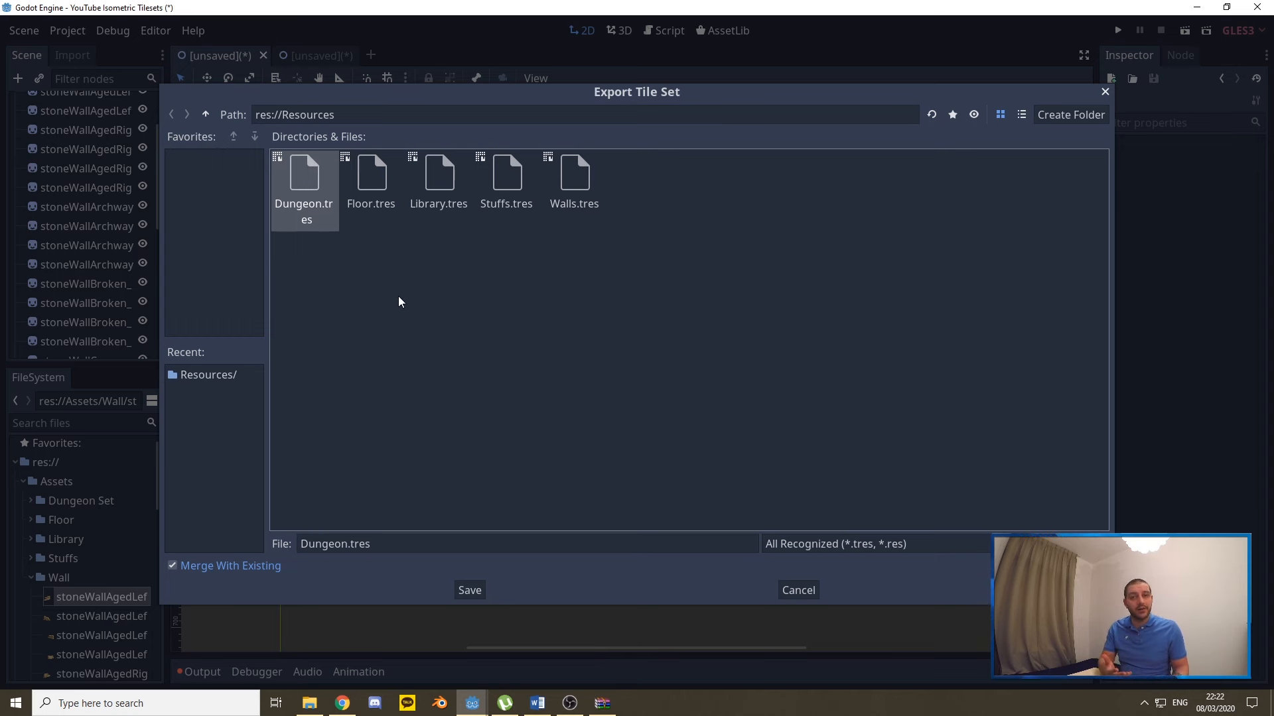
left_click(380, 180)
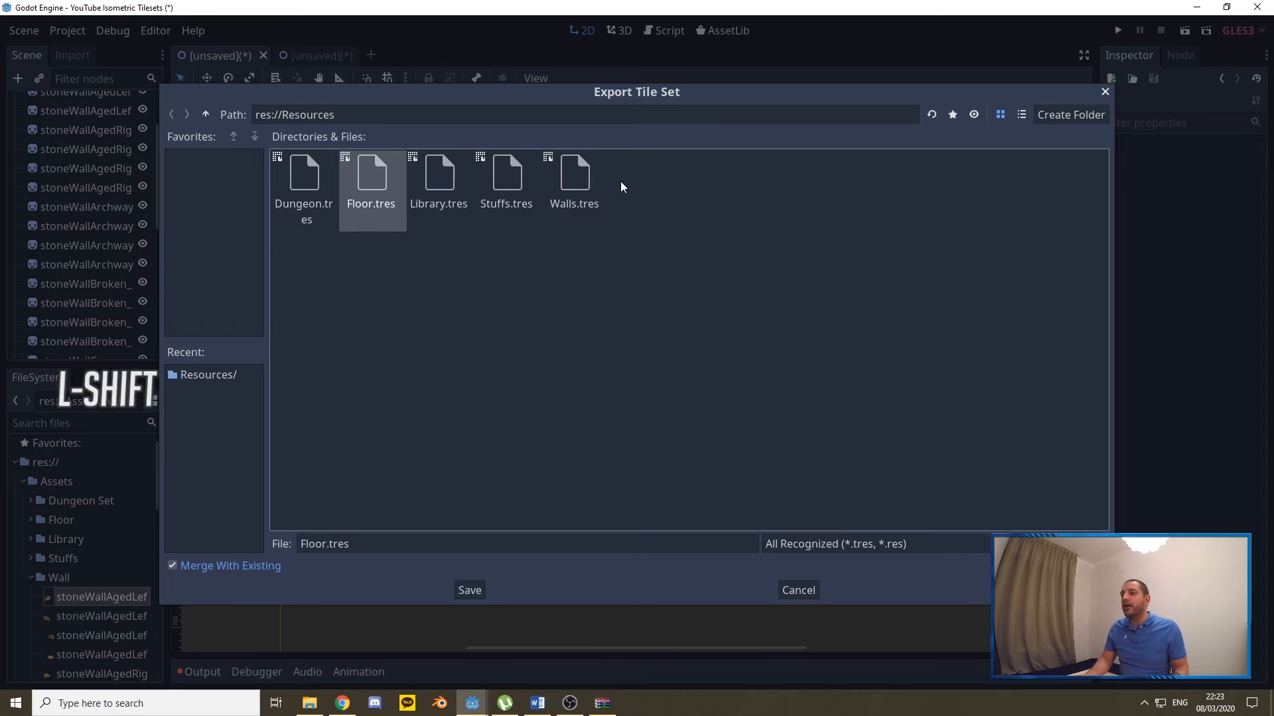
left_click(588, 174, "shift")
left_click(369, 179)
left_click(438, 175, "ctrl")
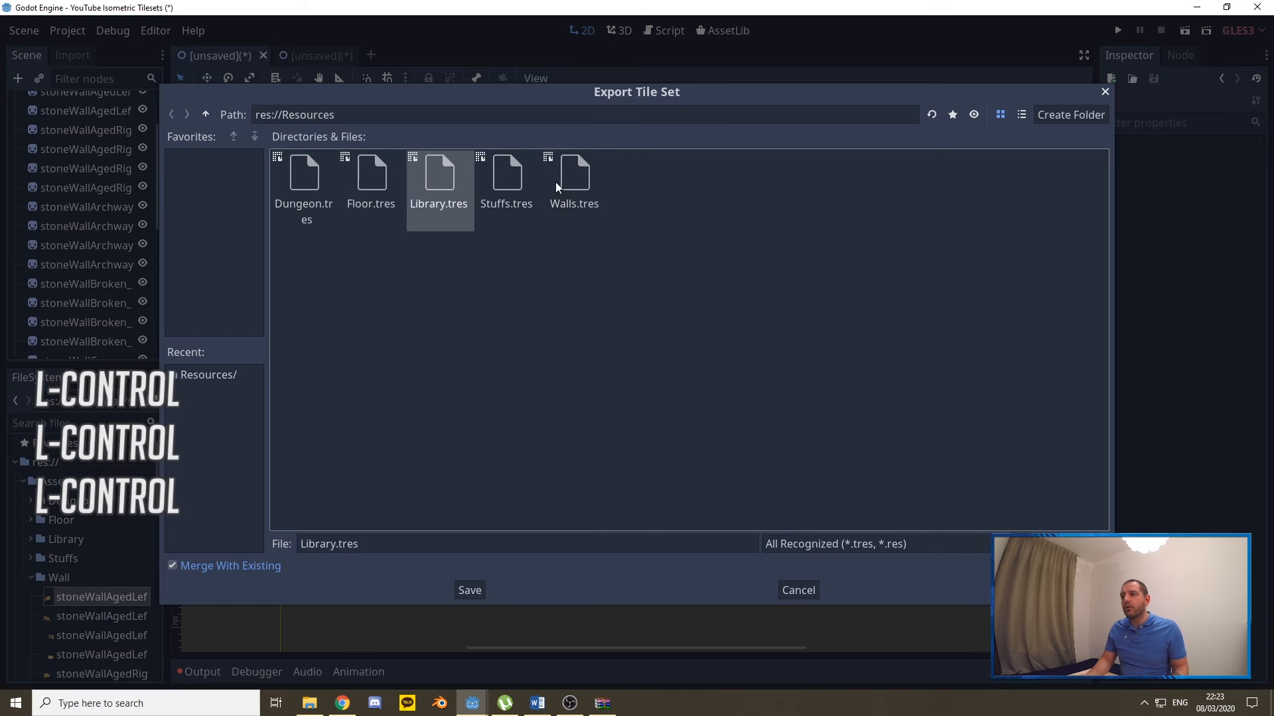
left_click(524, 169, "ctrl")
left_click(603, 185)
left_click(522, 282)
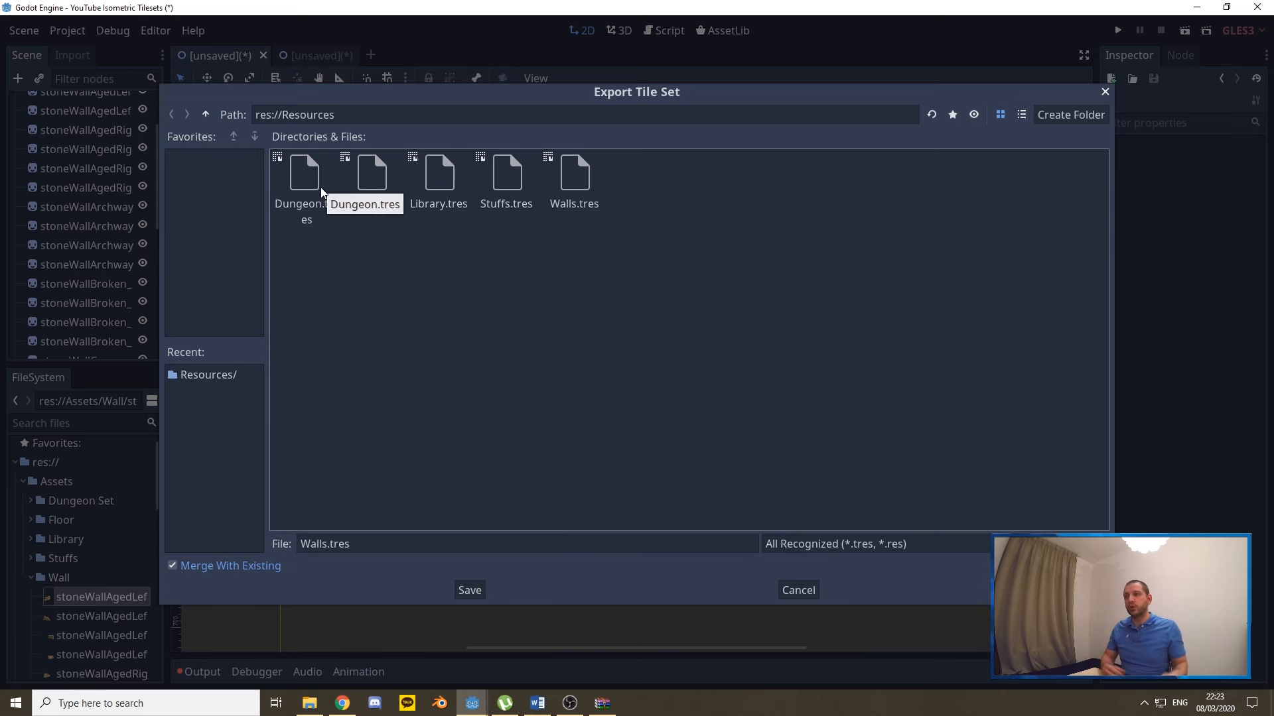
left_click(804, 592)
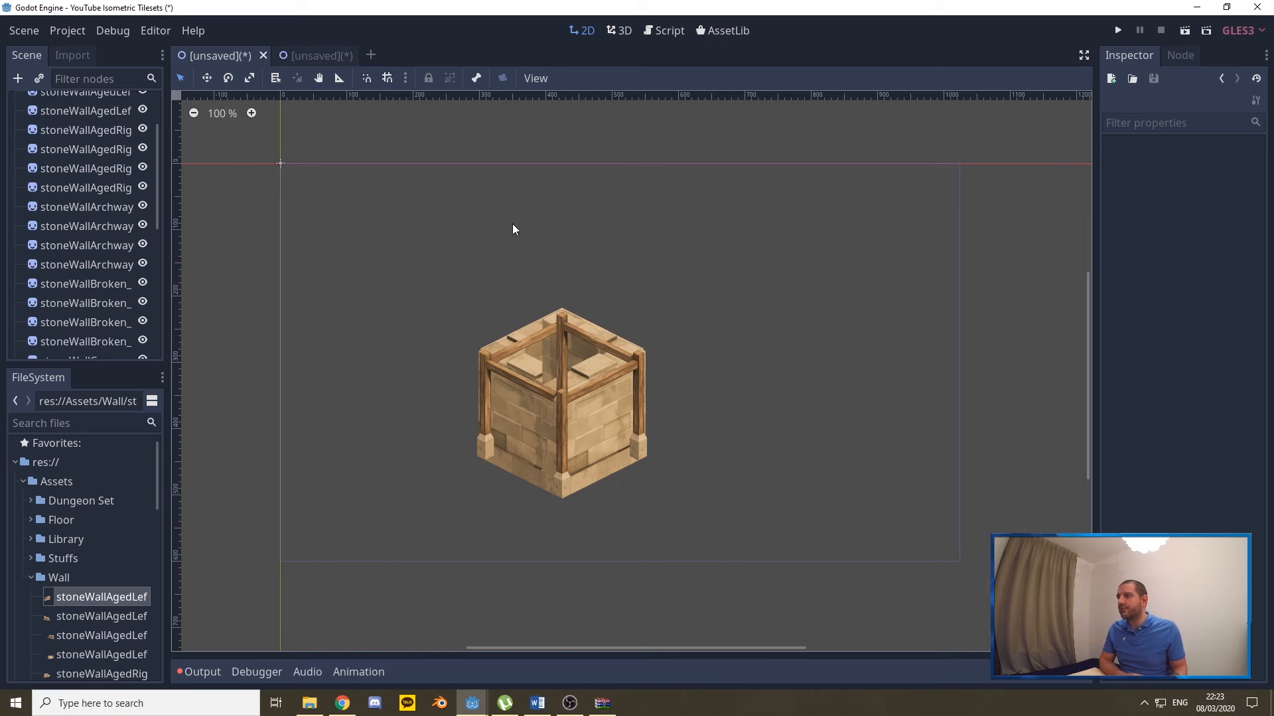
Close the wall sprite scene without saving it.
scroll(113, 184, "up", 3)
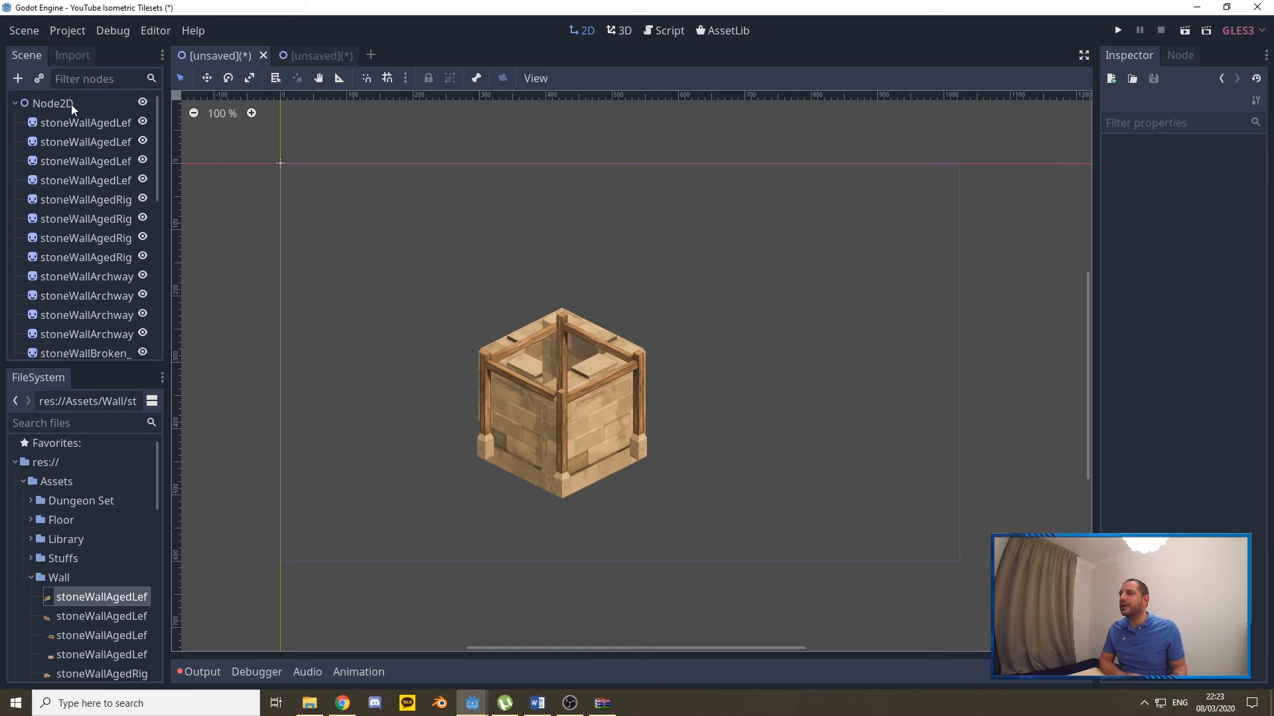
scroll(81, 199, "down", 2)
scroll(97, 165, "up", 2)
left_click(264, 55)
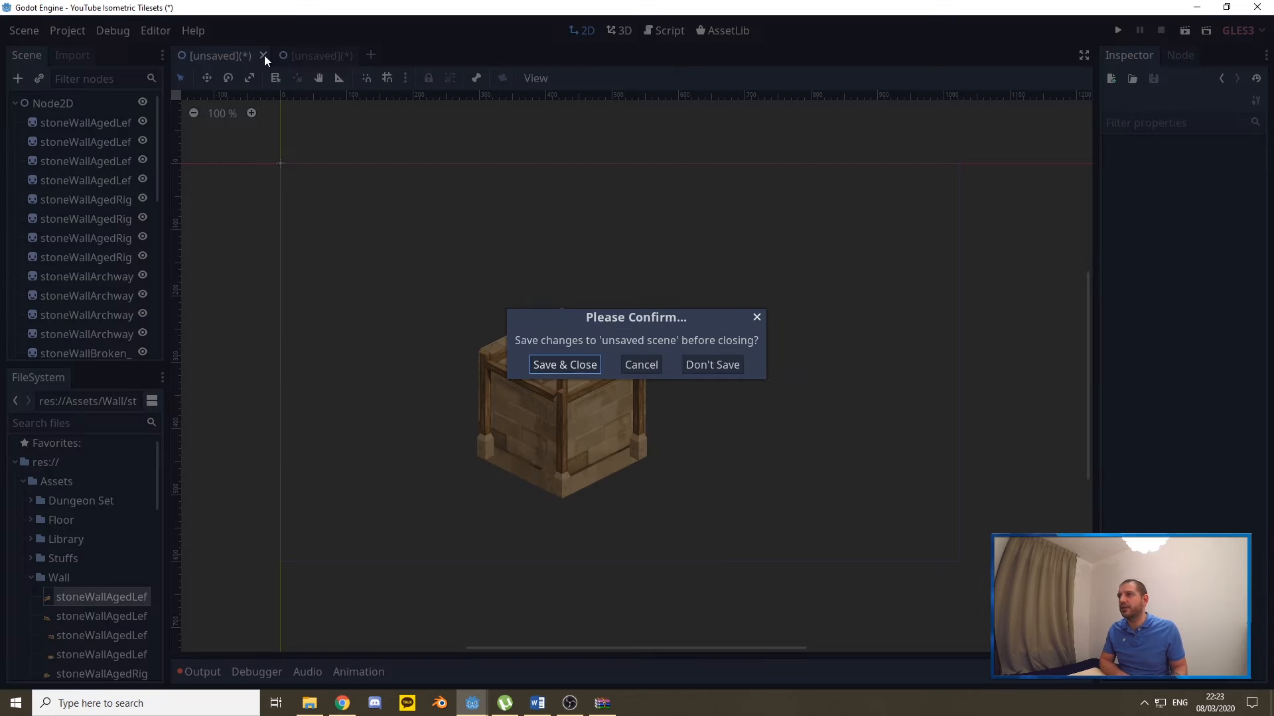
left_click(717, 365)
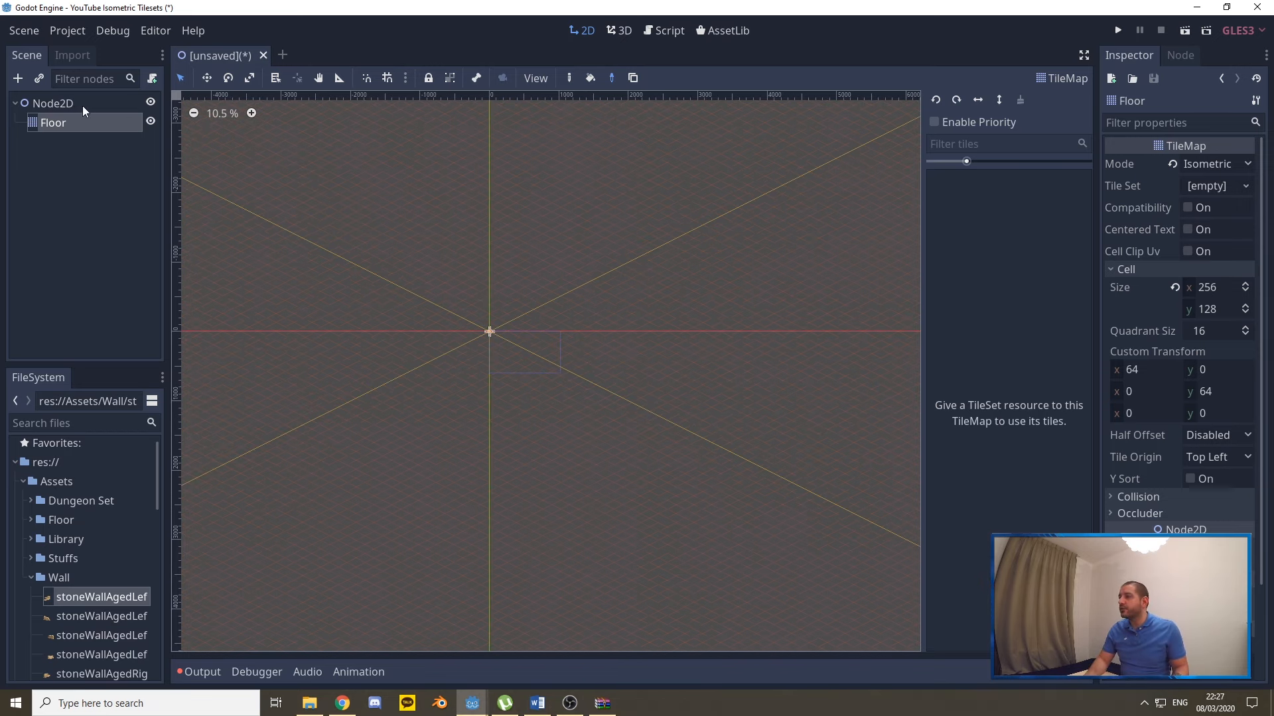
Duplicate the Floor TileMap node six times.
left_click(65, 109)
left_click(57, 123)
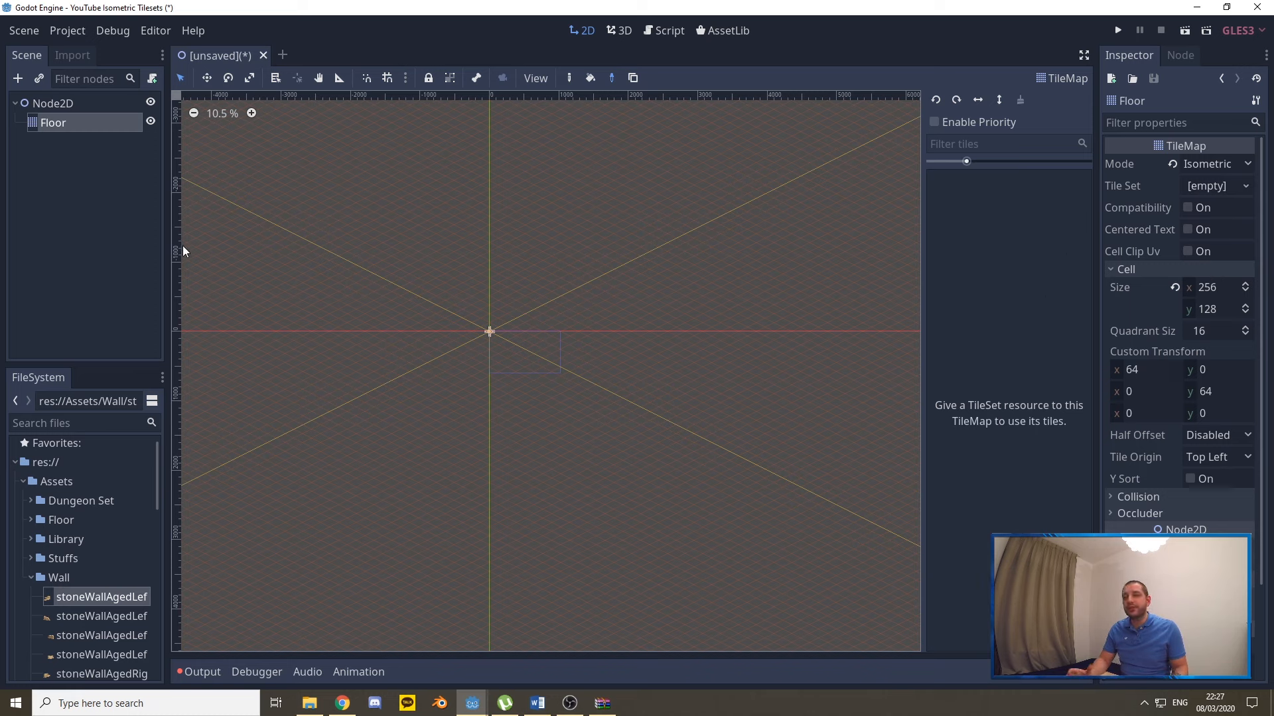
key("ctrl")
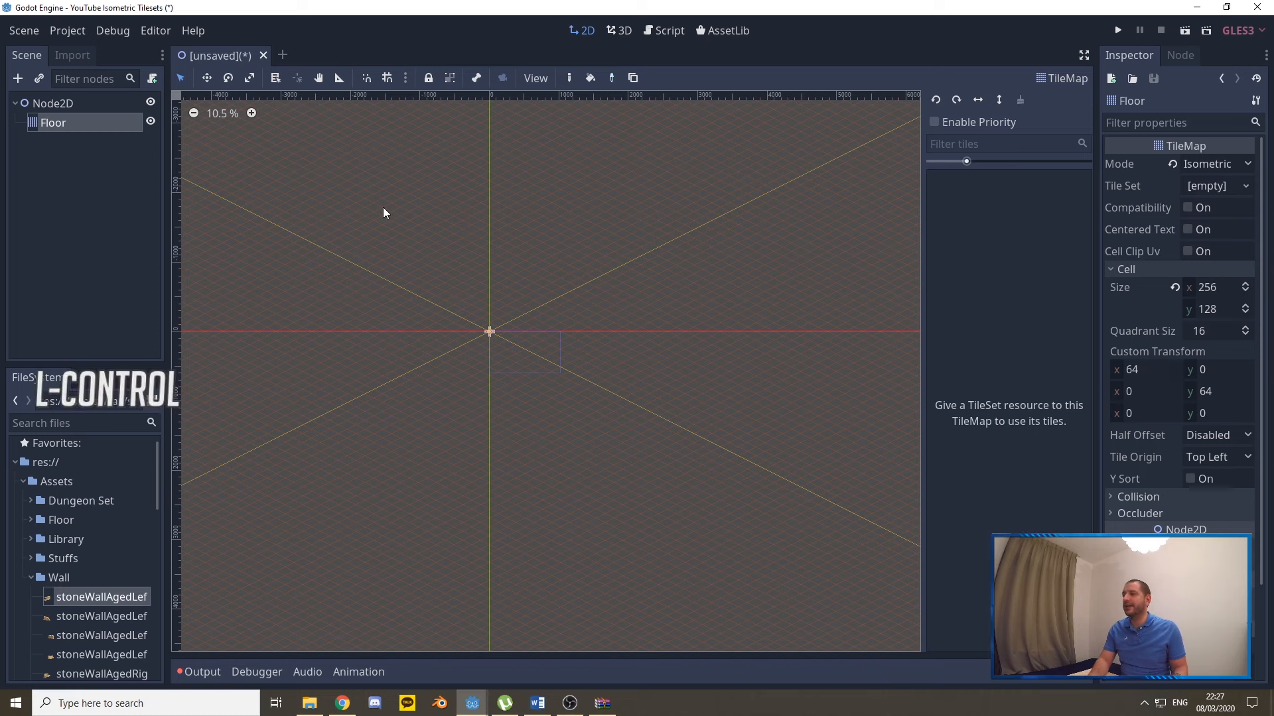
key("ctrl+d")
key("ctrl+d")
key("ctrl+d")
key("ctrl+d")
key("ctrl+d")
key("ctrl+d")
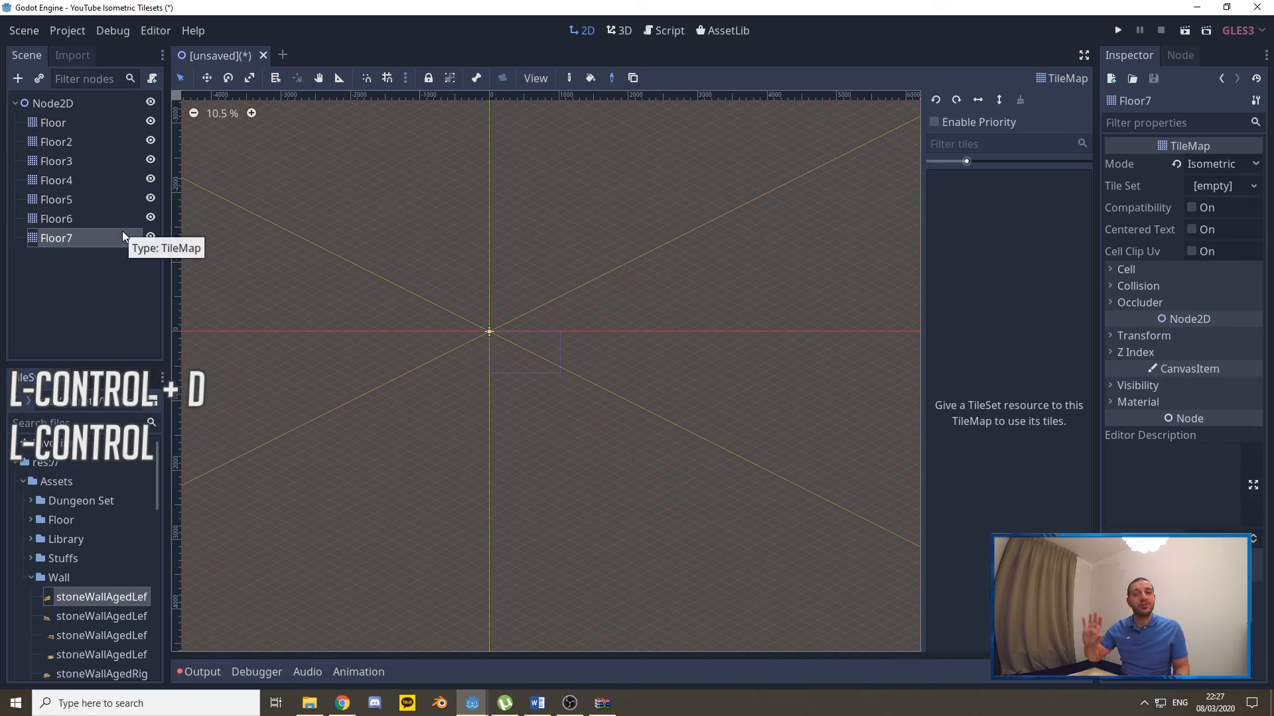
Load Floor.tres from the Resources folder as the Tile Set of the first Floor TileMap.
left_click(53, 123)
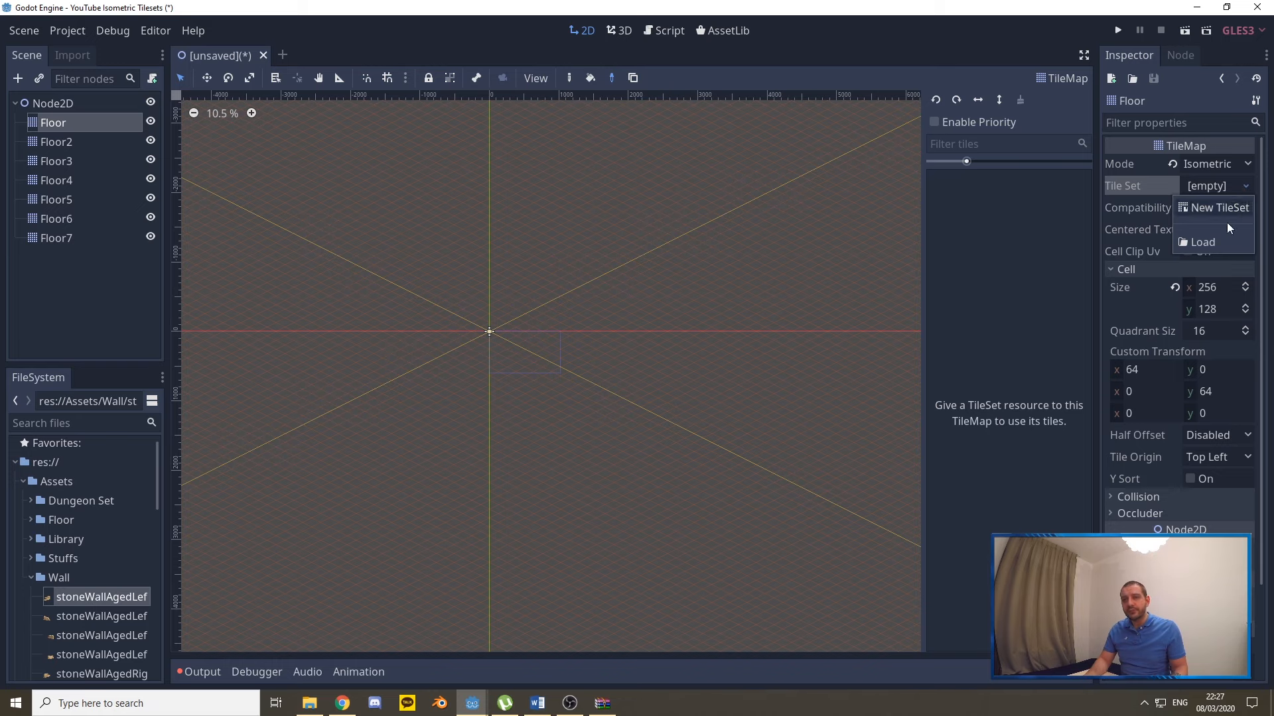
left_click(1220, 242)
double_click(437, 192)
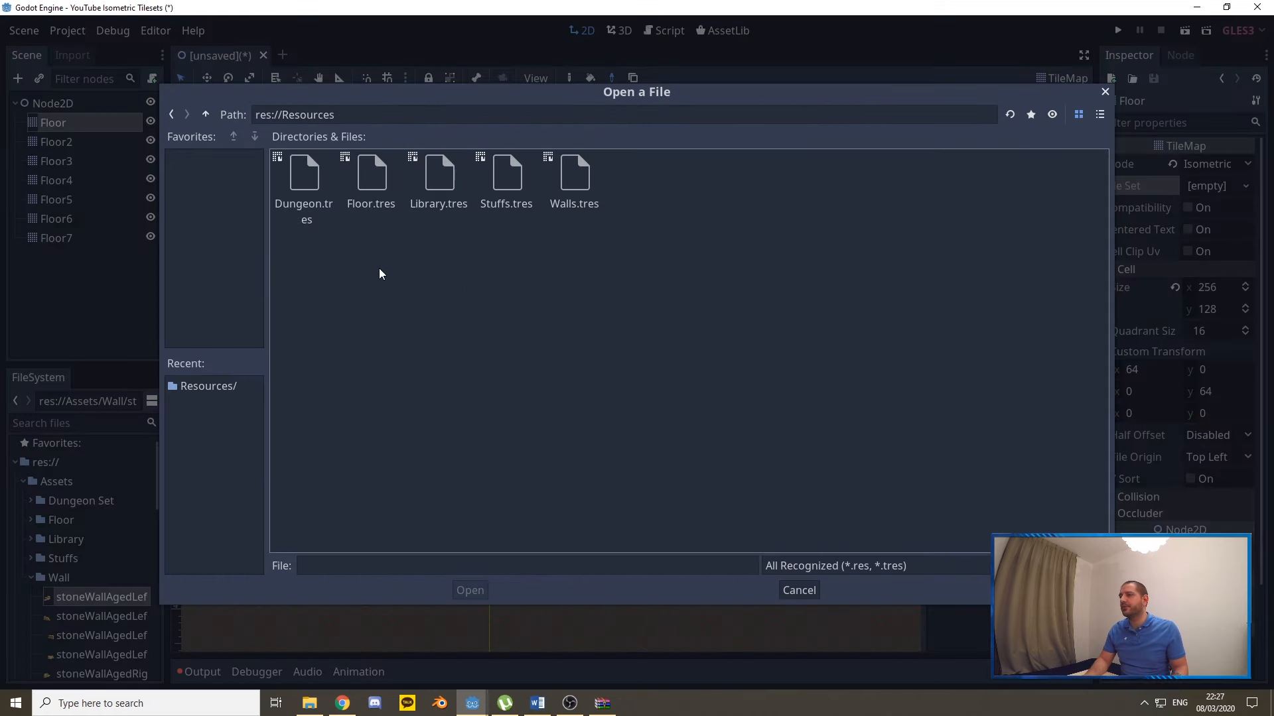
left_click(372, 192)
left_click(470, 590)
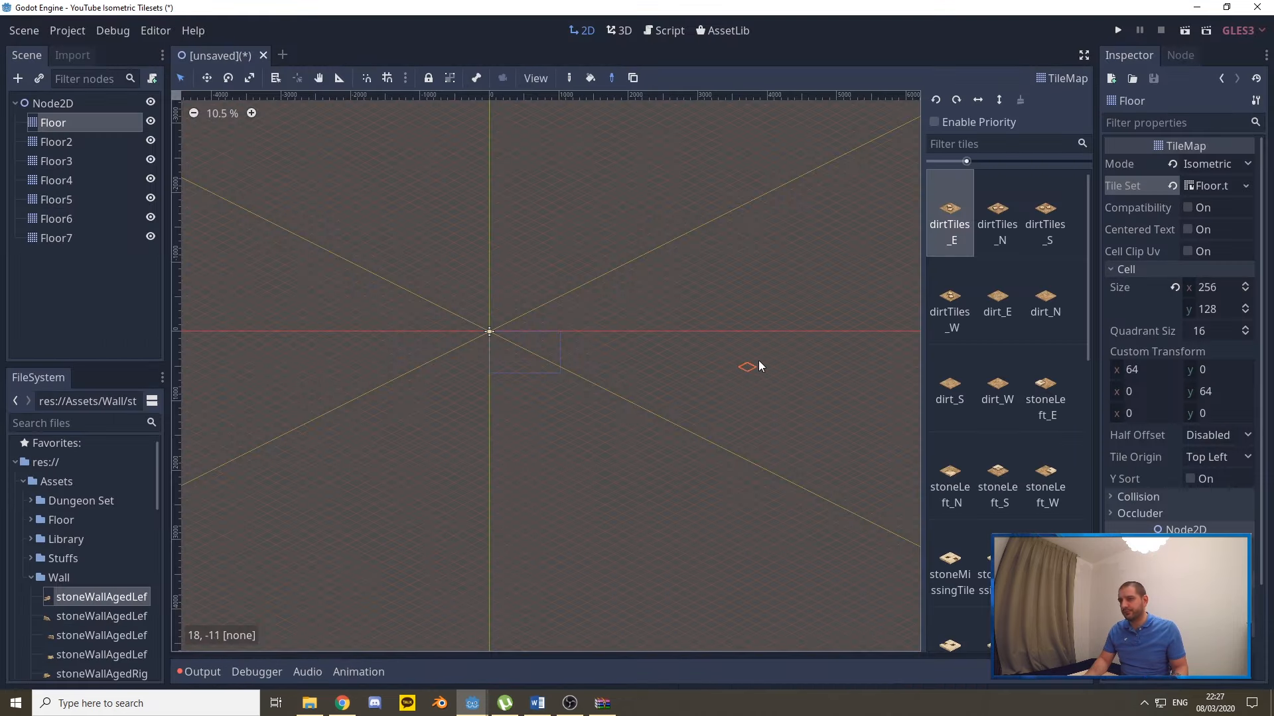
Paint a winding row of stone_N tiles just above the horizontal axis, plus a few single tiles near its end.
scroll(1008, 298, "down", 5)
scroll(1006, 299, "down", 5)
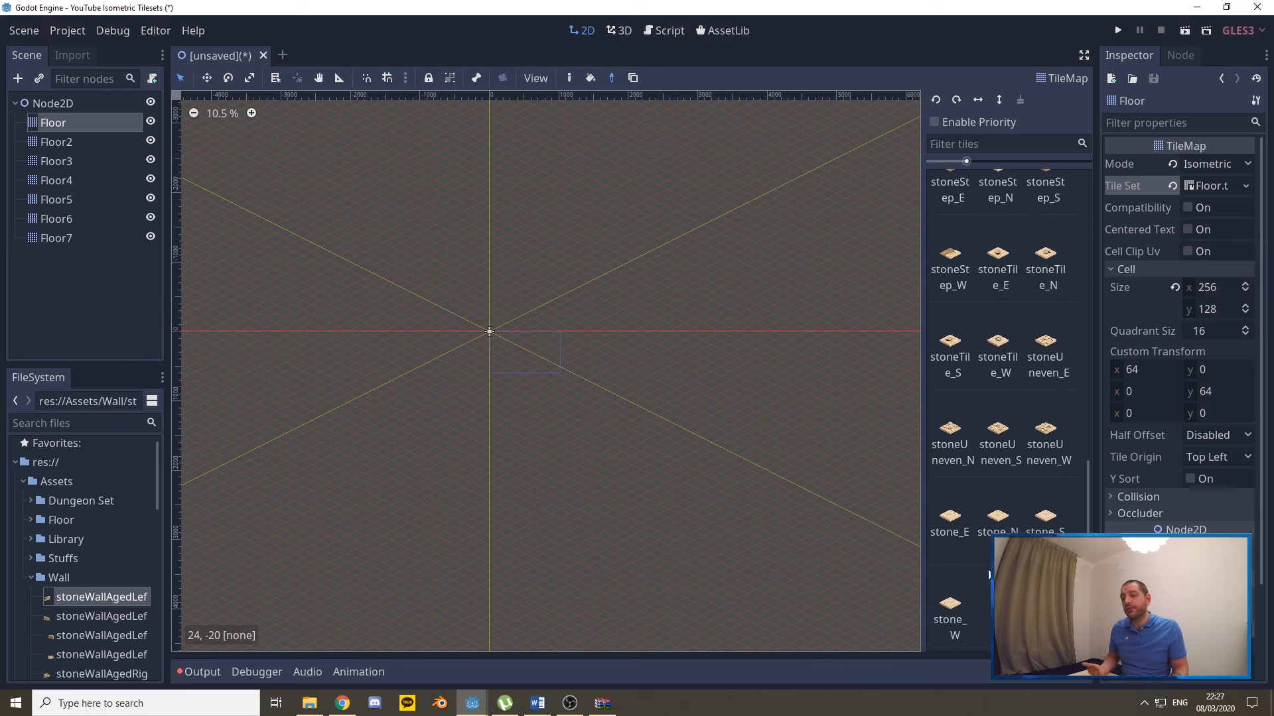
left_click(999, 522)
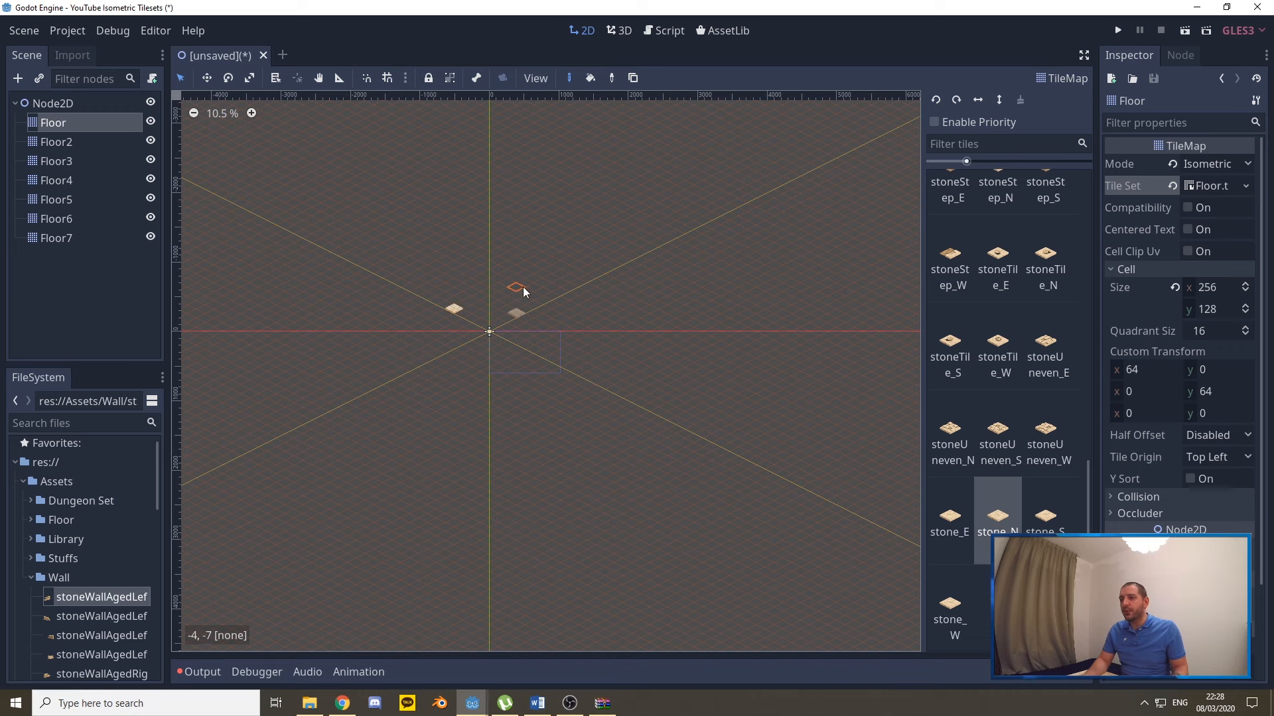
left_click(675, 355)
left_click(667, 307)
left_click_drag(437, 295, 662, 297)
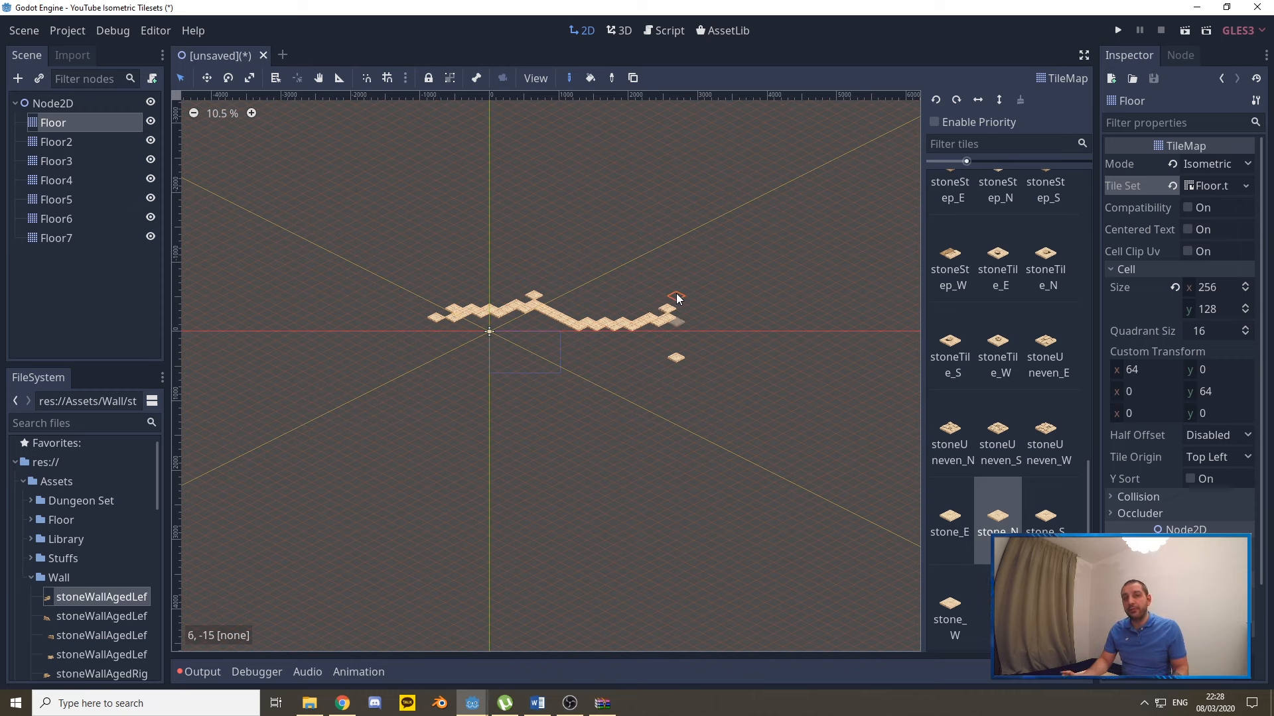
Extend the stone_N row into a large rectangular floor outline and paint an irregular patch of the same tile inside it.
mouse_move(675, 295)
left_mouse_down("shift")
mouse_move(778, 296)
mouse_move(807, 170)
mouse_move(623, 167)
mouse_move(859, 297)
mouse_move(892, 296)
mouse_move(892, 625)
left_mouse_up("shift")
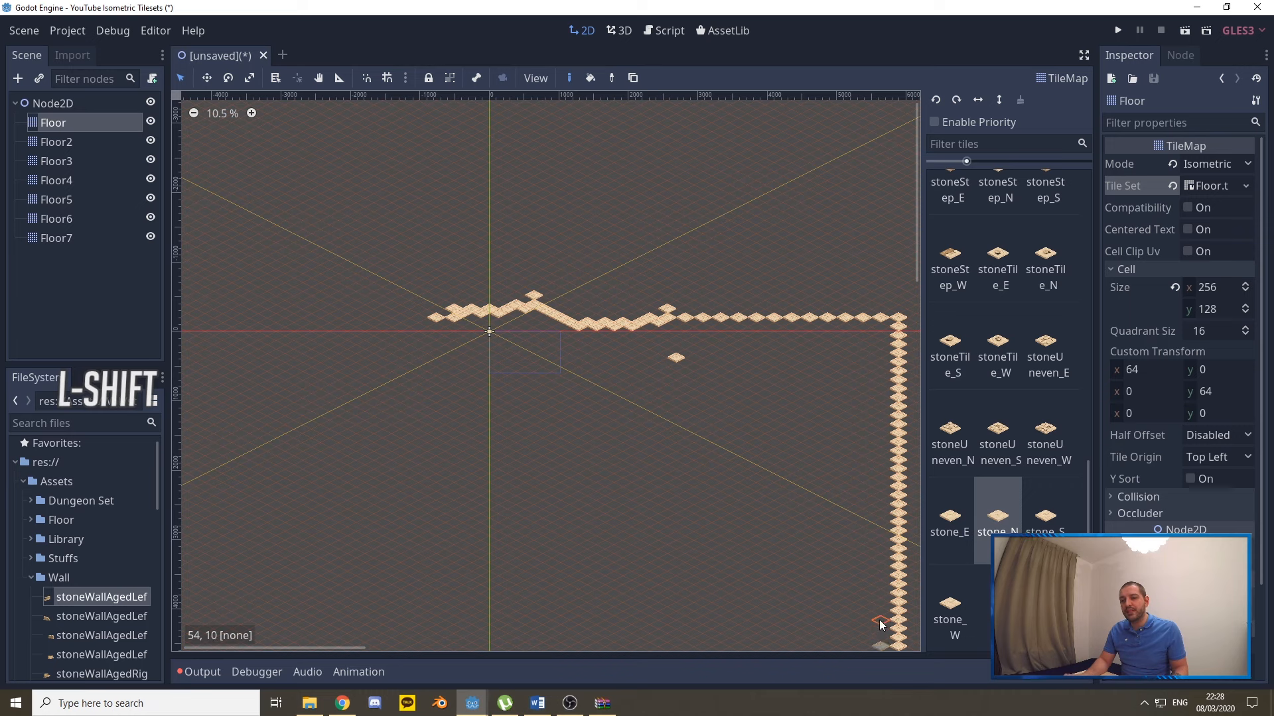
left_click(881, 625, "shift")
mouse_move(882, 625)
left_mouse_down("shift")
mouse_move(435, 617)
mouse_move(449, 621)
mouse_move(456, 309)
left_mouse_up("shift")
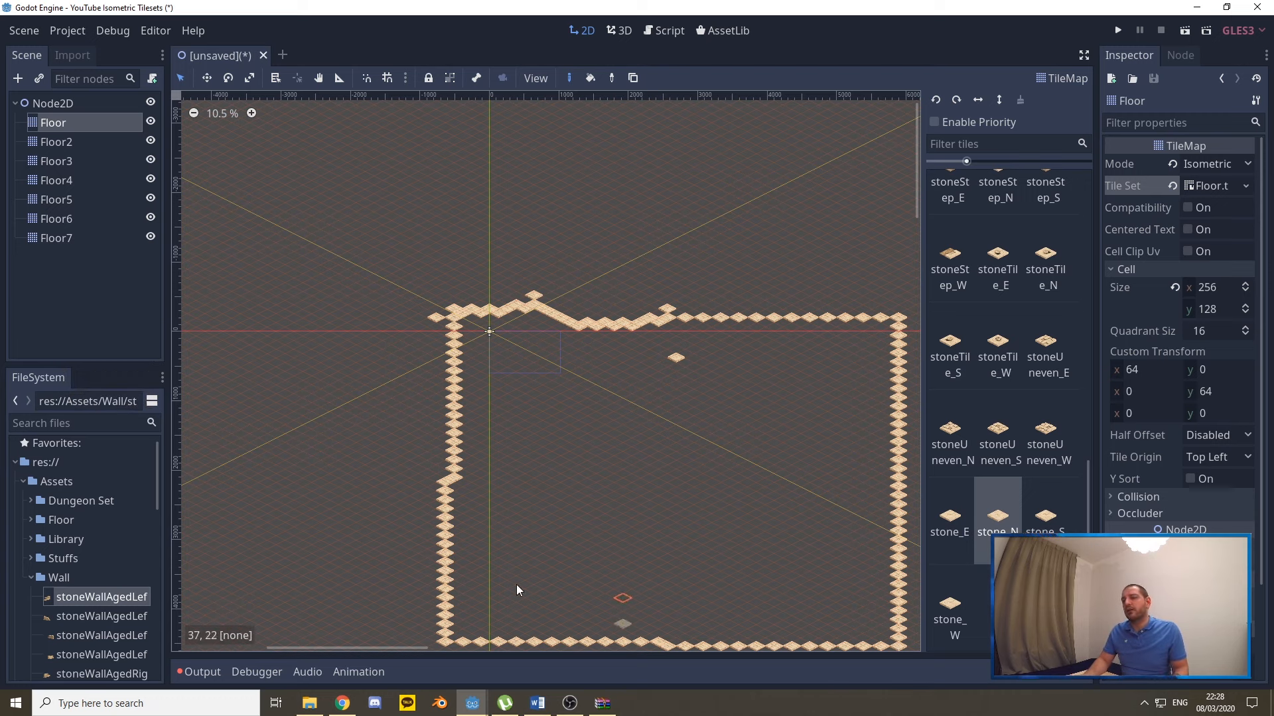
mouse_move(518, 398)
left_mouse_down()
mouse_move(659, 369)
mouse_move(694, 377)
mouse_move(779, 343)
left_mouse_up()
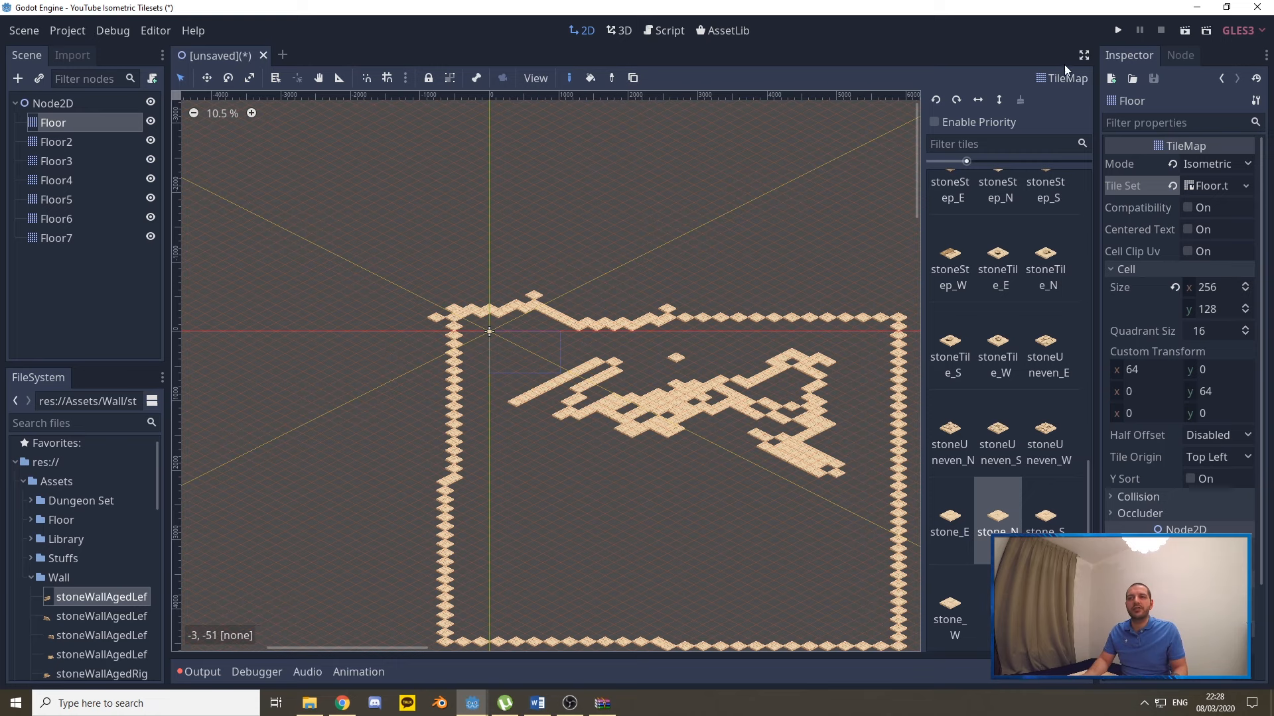
Bucket-fill the interior of the stone_N floor outline and the unfilled pockets inside it.
left_click(590, 78)
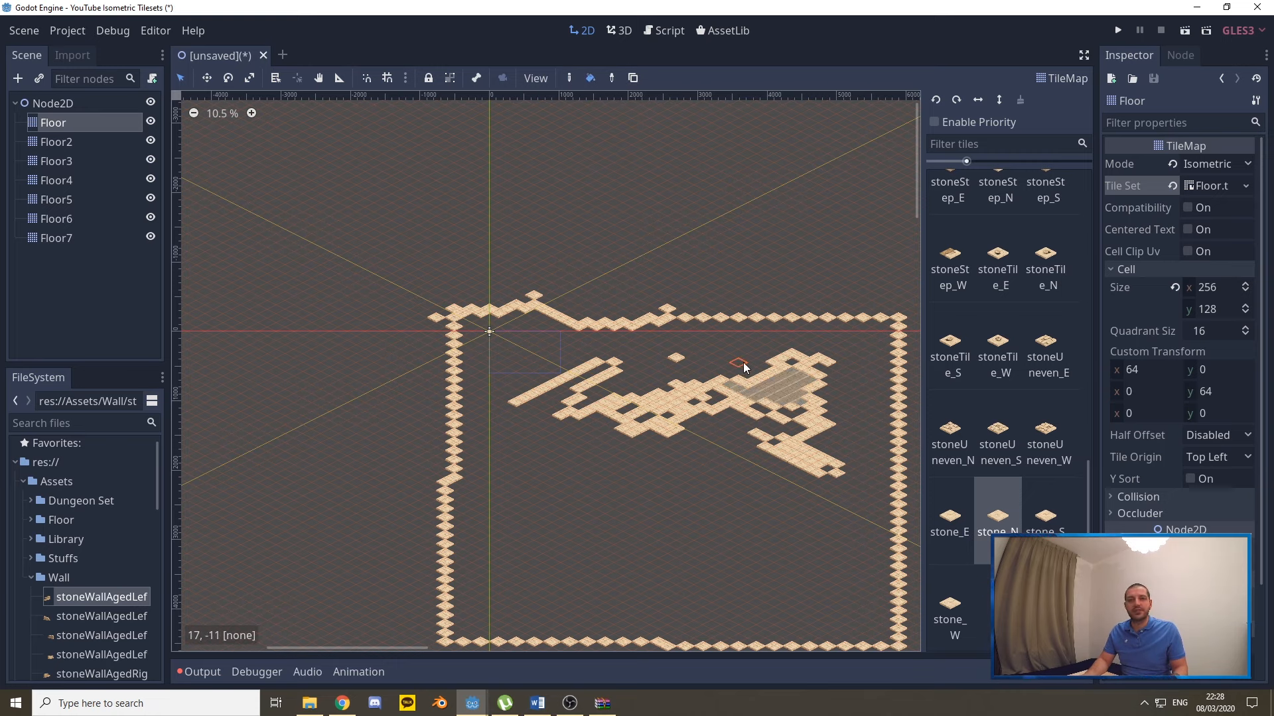
left_click(664, 487)
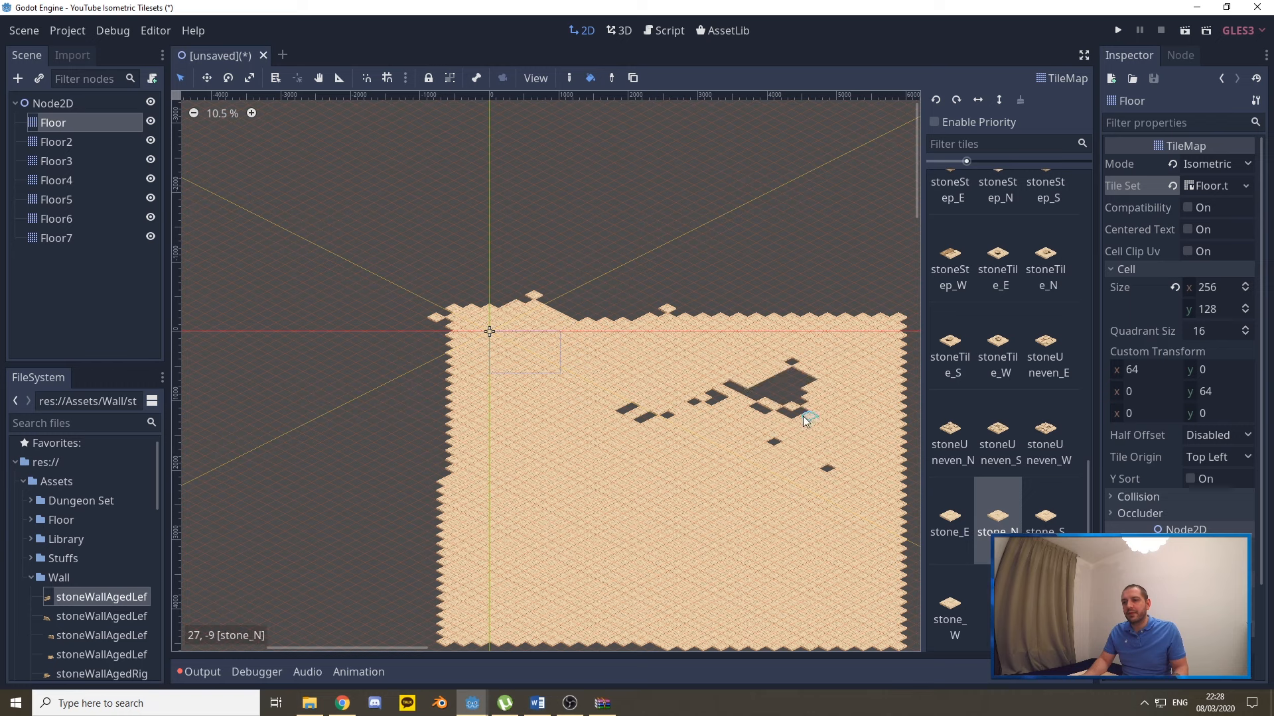
left_click(786, 381)
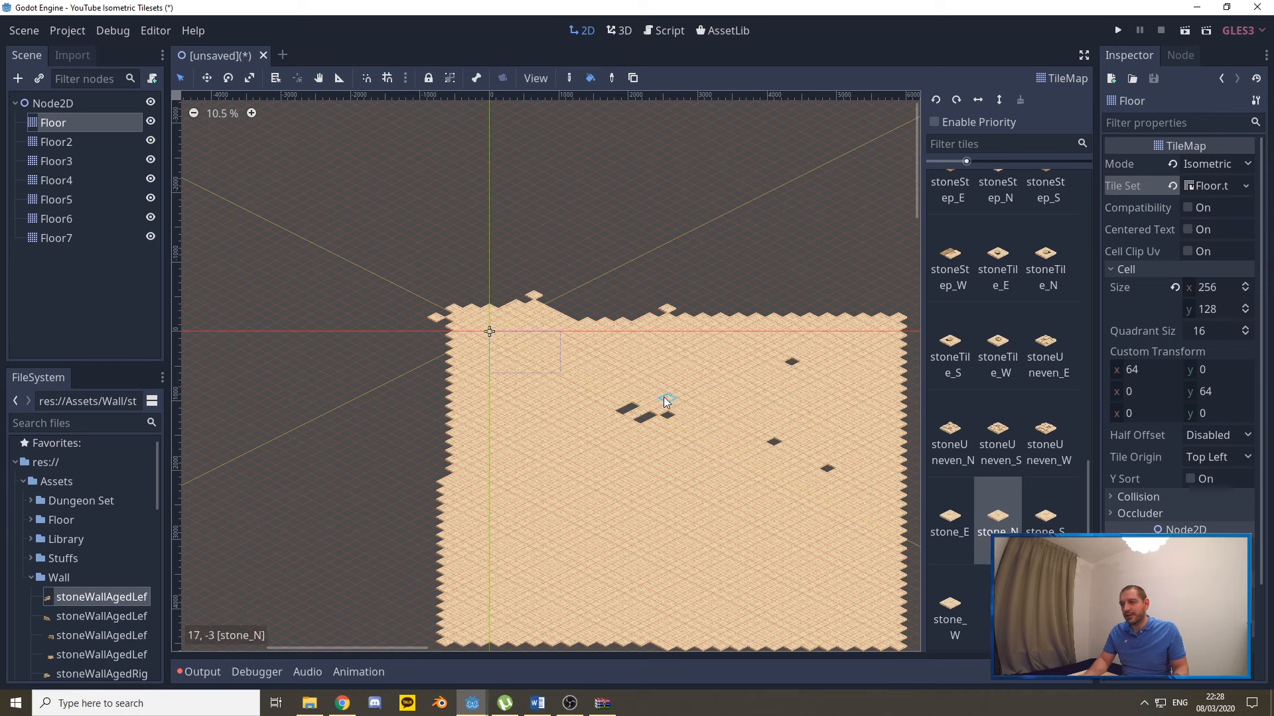
left_click(631, 385)
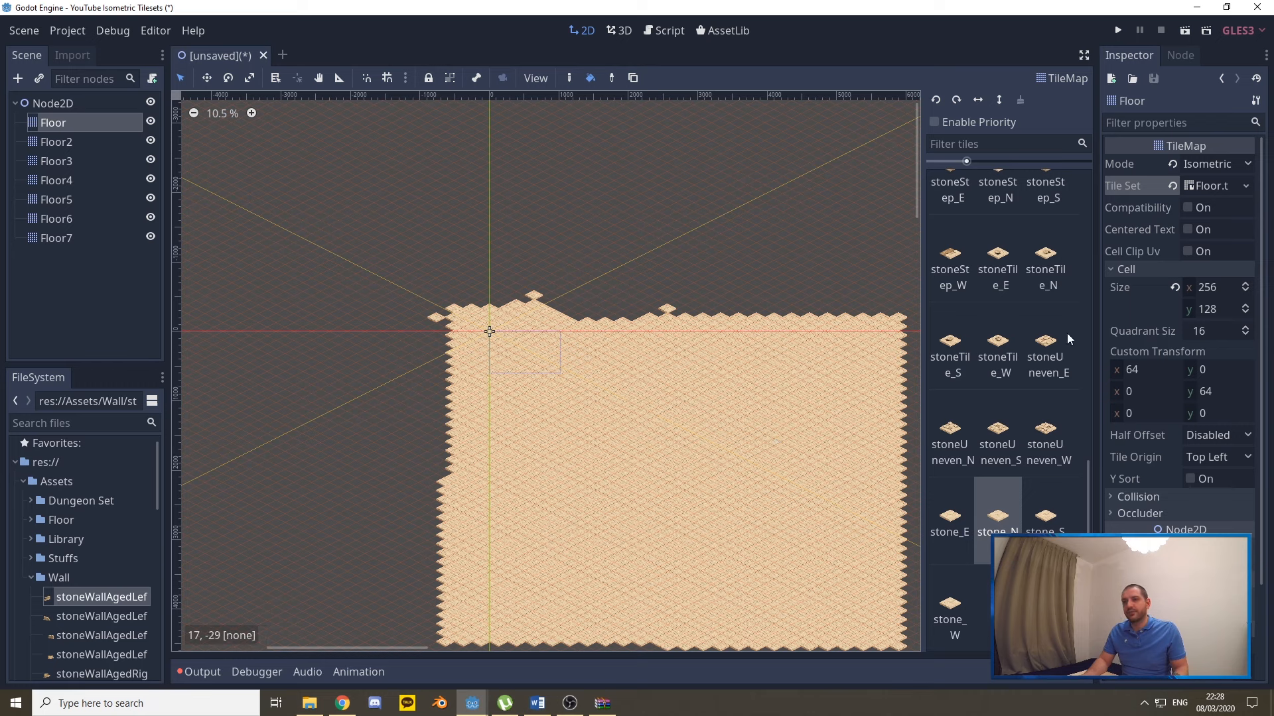
Sample the stone_N tile from the filled floor with the tile picker.
left_click(609, 81)
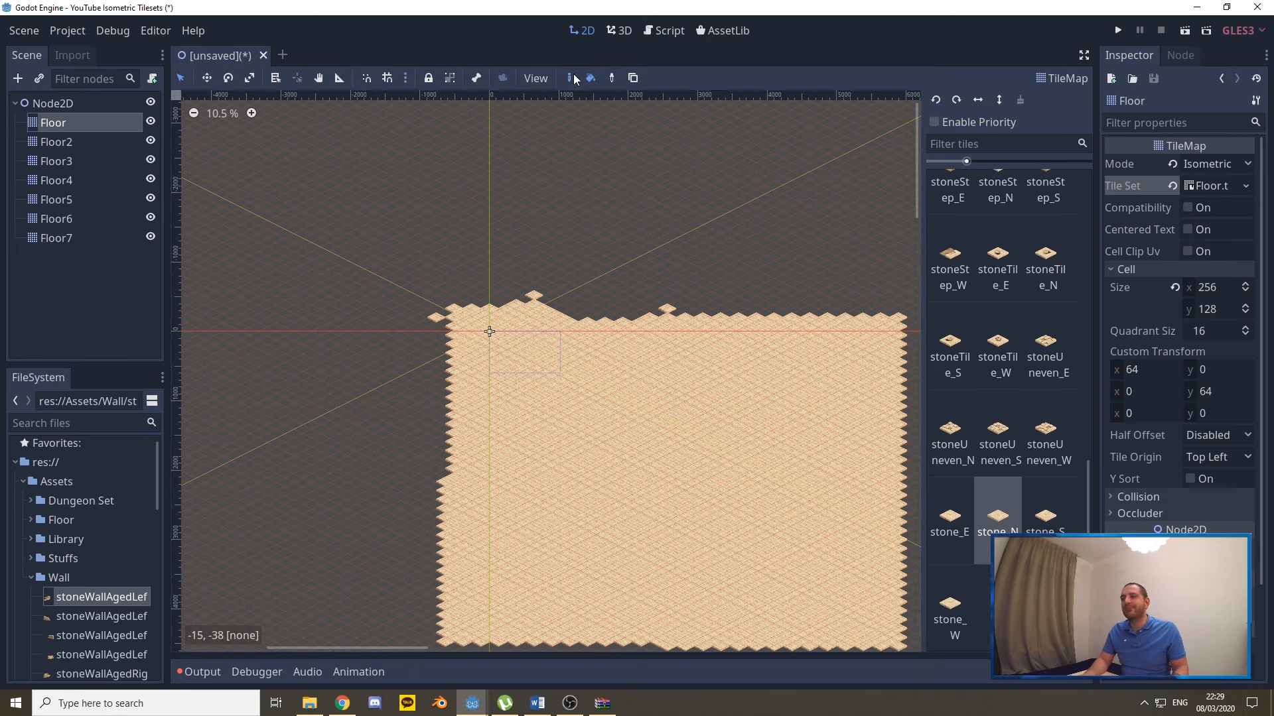
left_click(740, 392)
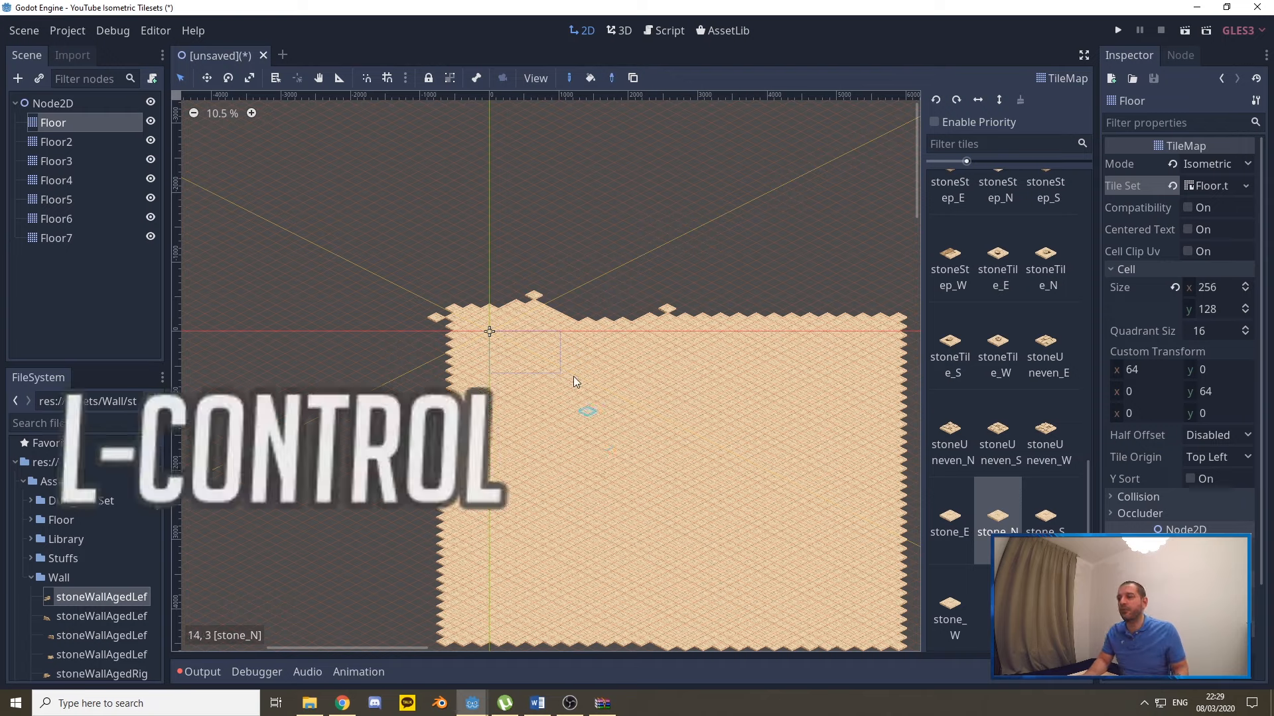
scroll(573, 376, "up", 4)
scroll(312, 258, "down", 7)
scroll(618, 437, "up", 5)
scroll(471, 219, "up", 3)
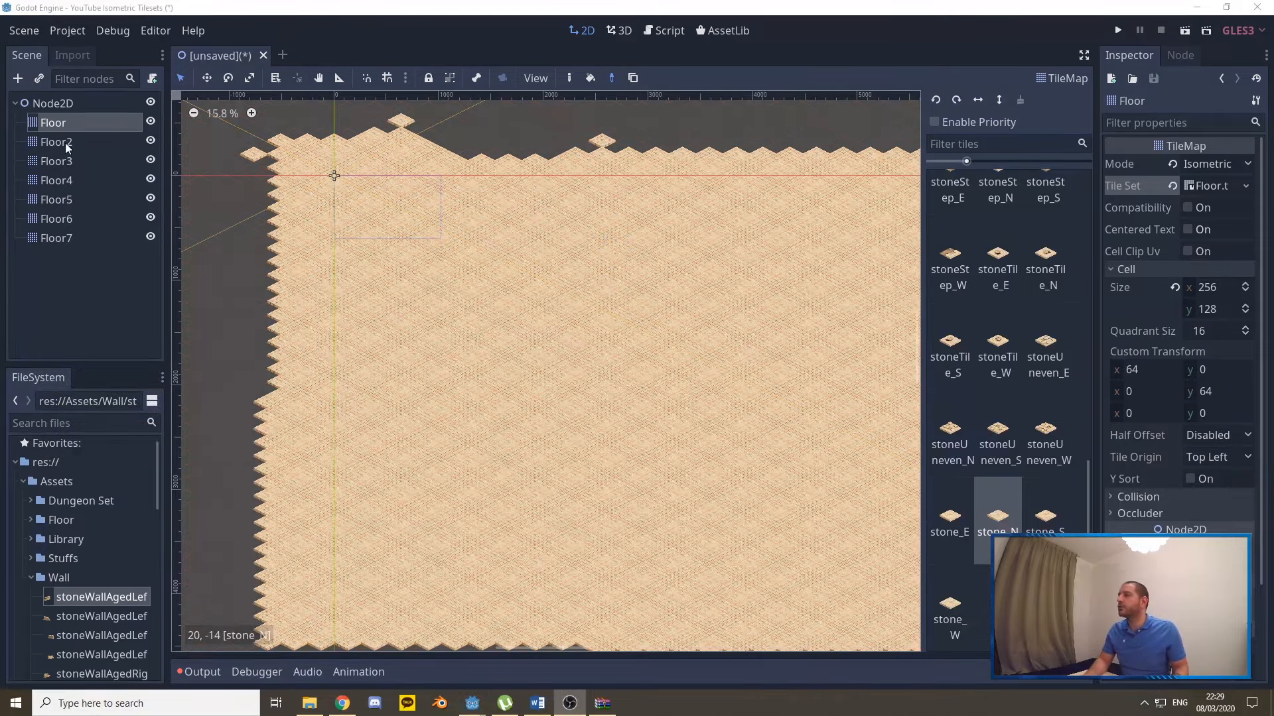
Rename the Floor2 TileMap node as Walls.
right_click(68, 143)
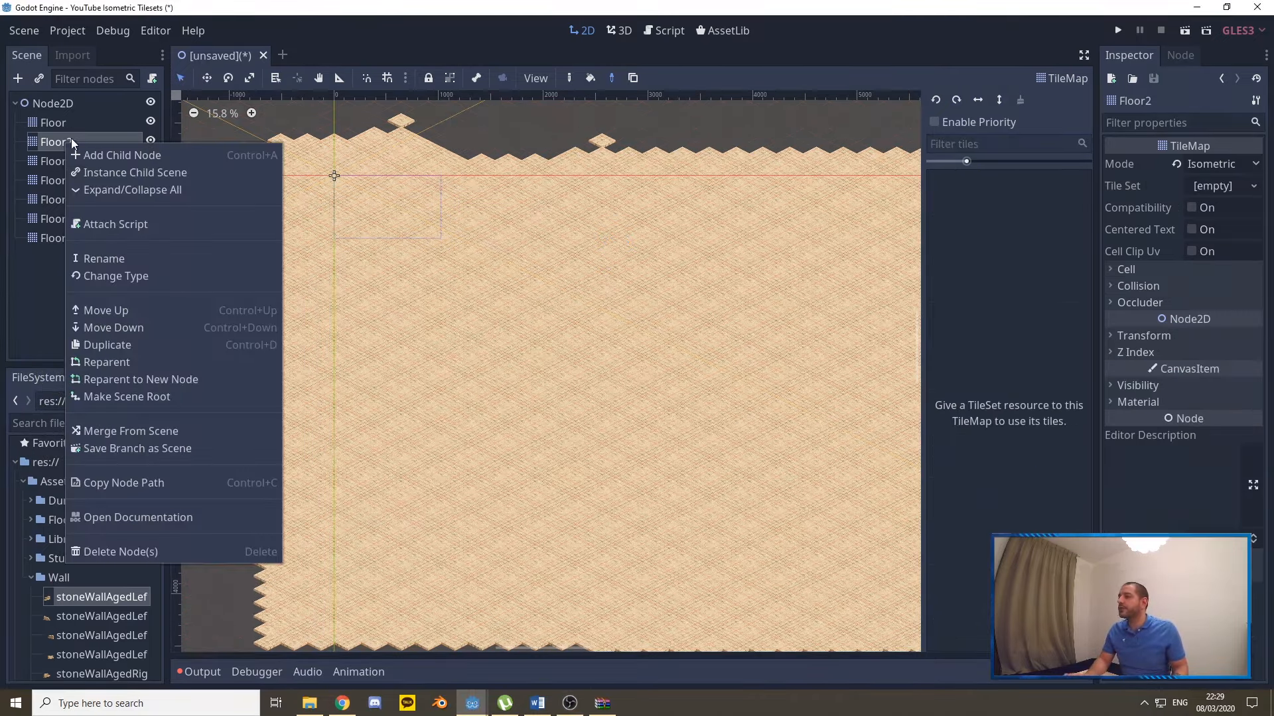
left_click(103, 260)
type("WA")
key("BackSpace")
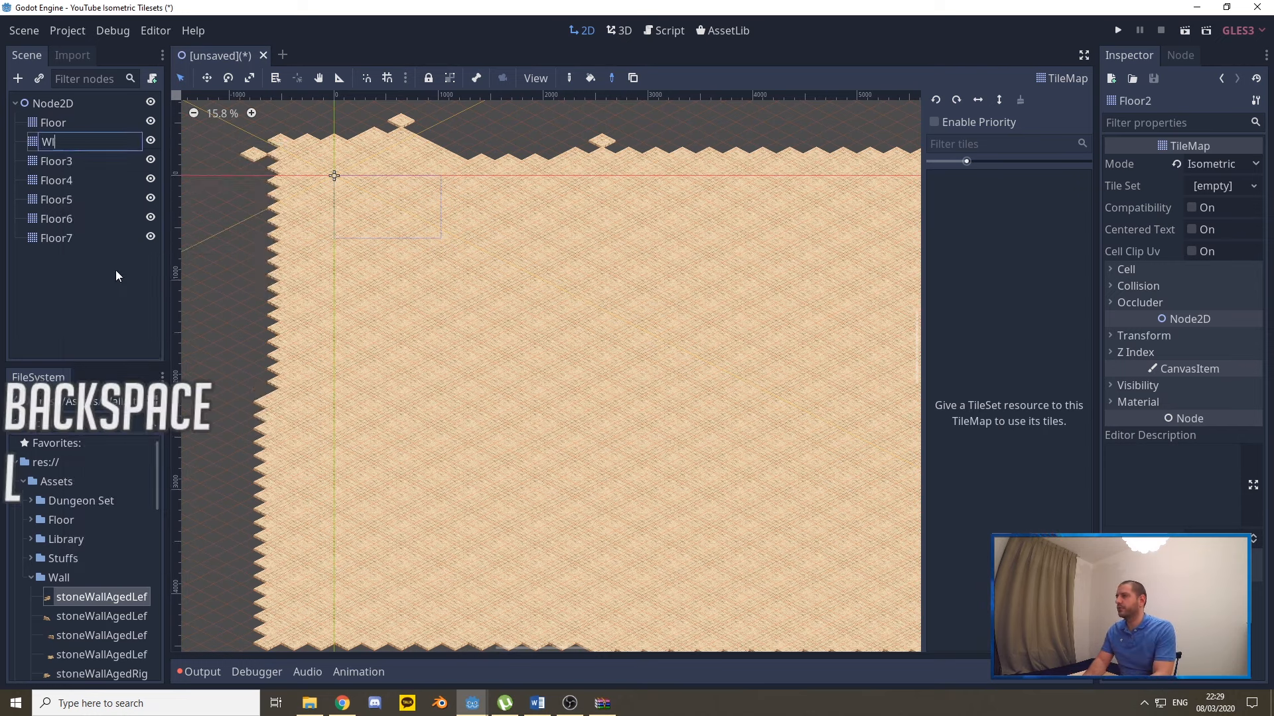
type("alls")
key("Return")
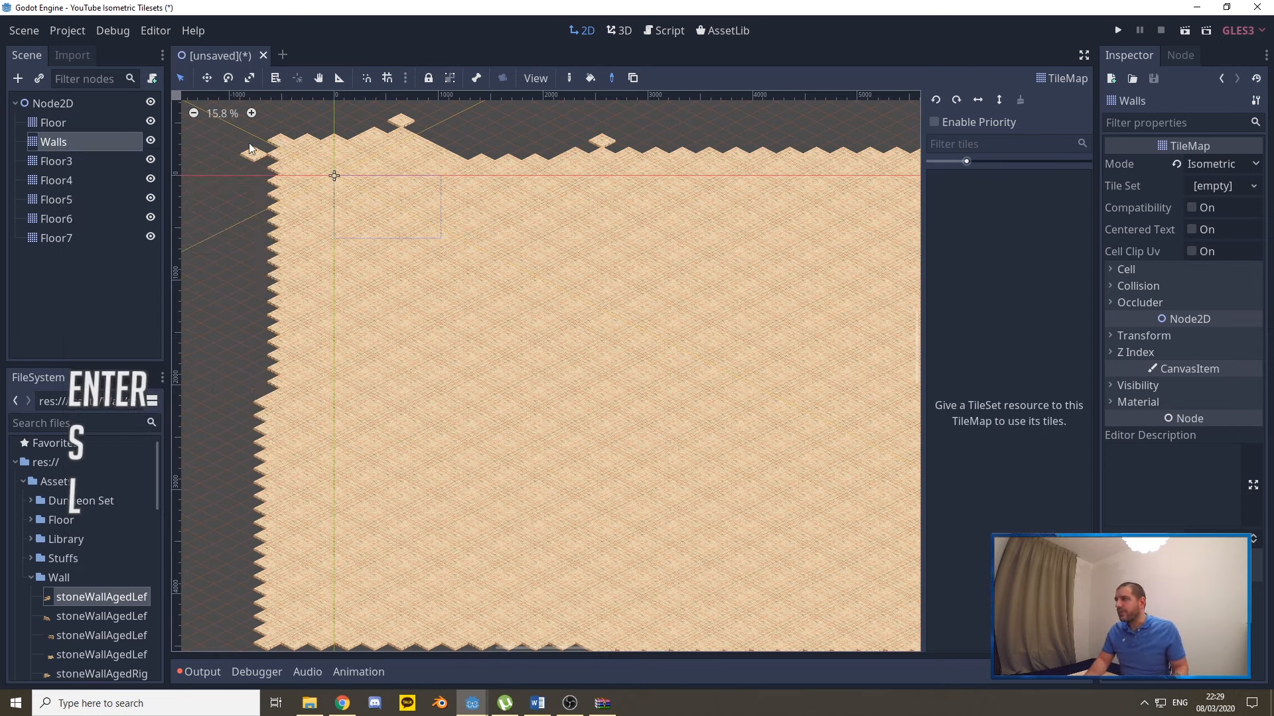
Load Walls.tres from the Resources folder as the Tile Set of the Walls TileMap.
left_click(1252, 193)
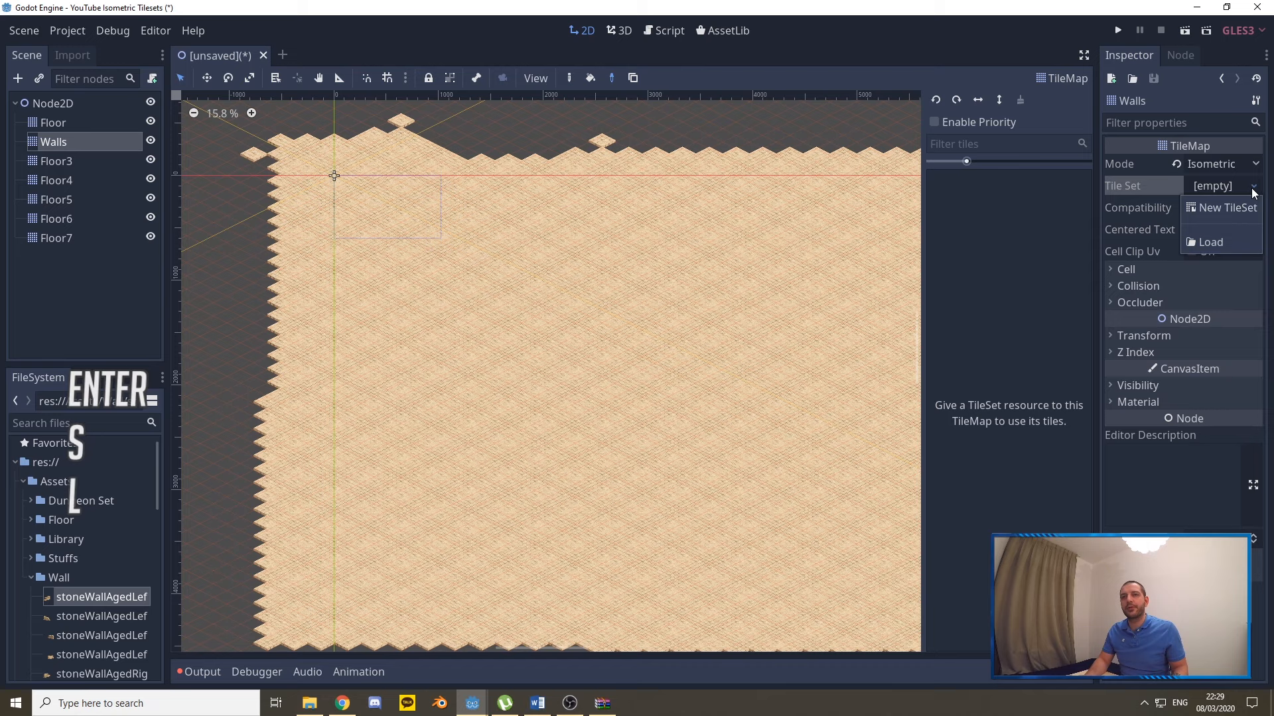
left_click(1212, 241)
double_click(439, 174)
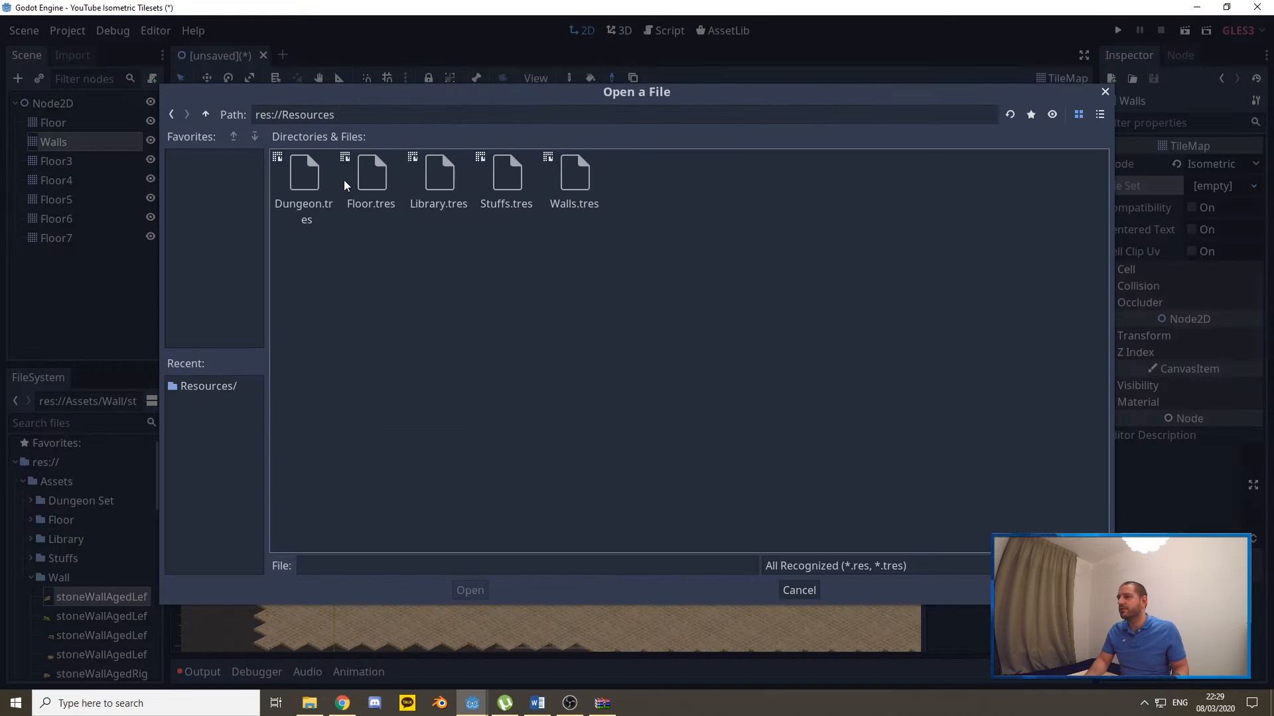
left_click(568, 176)
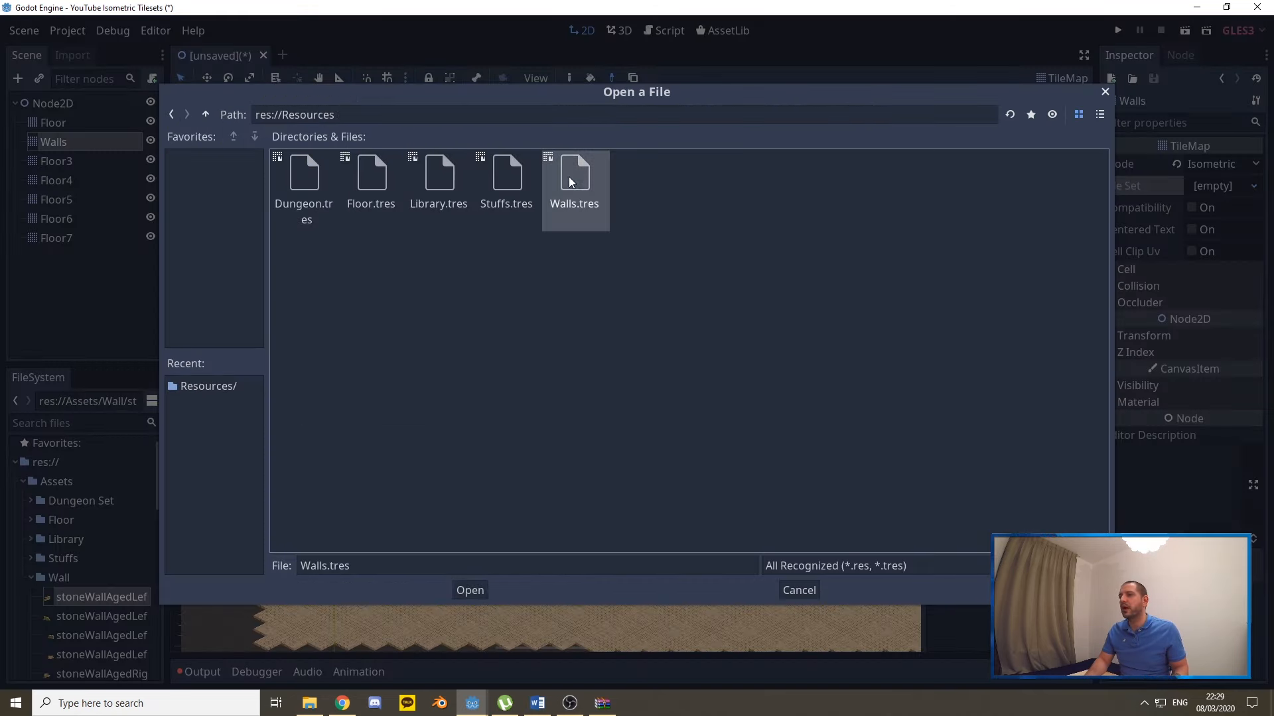
left_click(471, 590)
Paint a straight diagonal wall of stoneWall_E tiles rising to the right across the upper part of the floor.
scroll(1029, 300, "down", 5)
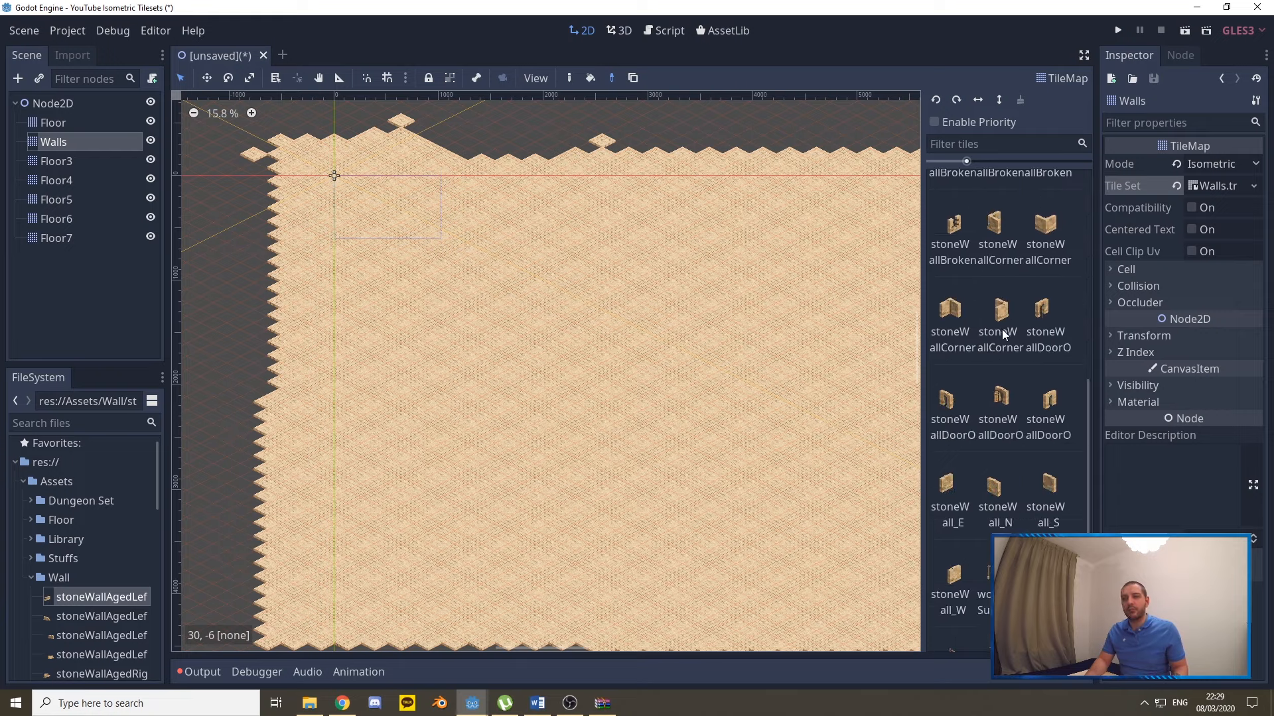
left_click(952, 480)
scroll(475, 337, "up", 1)
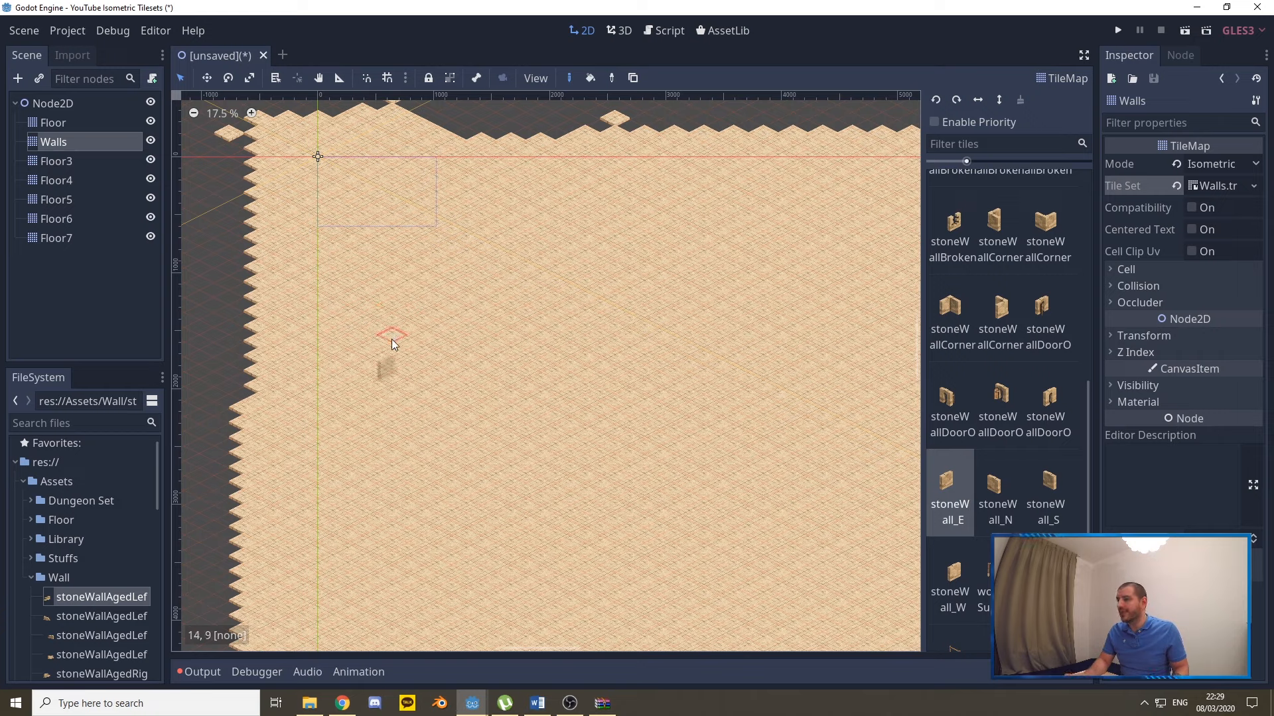
key("shift")
left_click_drag(479, 292, 679, 187, "shift")
scroll(845, 193, "up", 4)
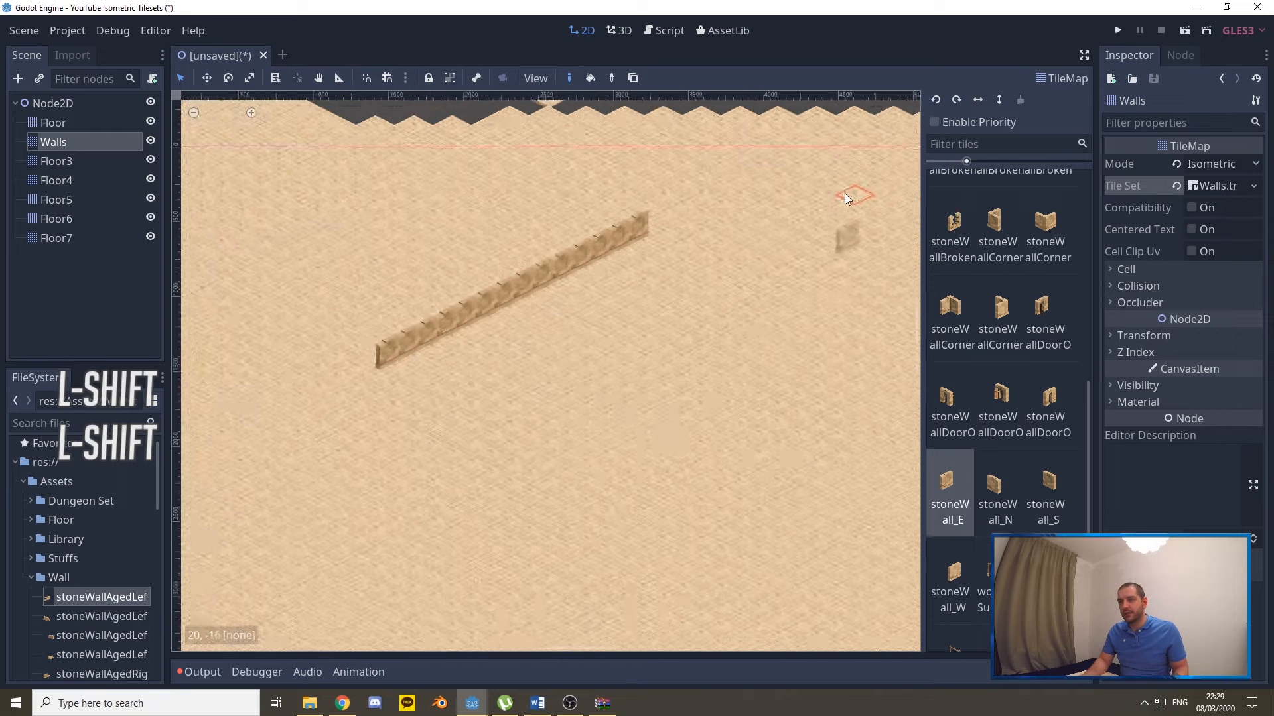
Place a stoneWallCorner tile at the upper end of the wall and try stoneWall_S and stoneWall_N segments beside it.
left_click(950, 312)
left_click(628, 176)
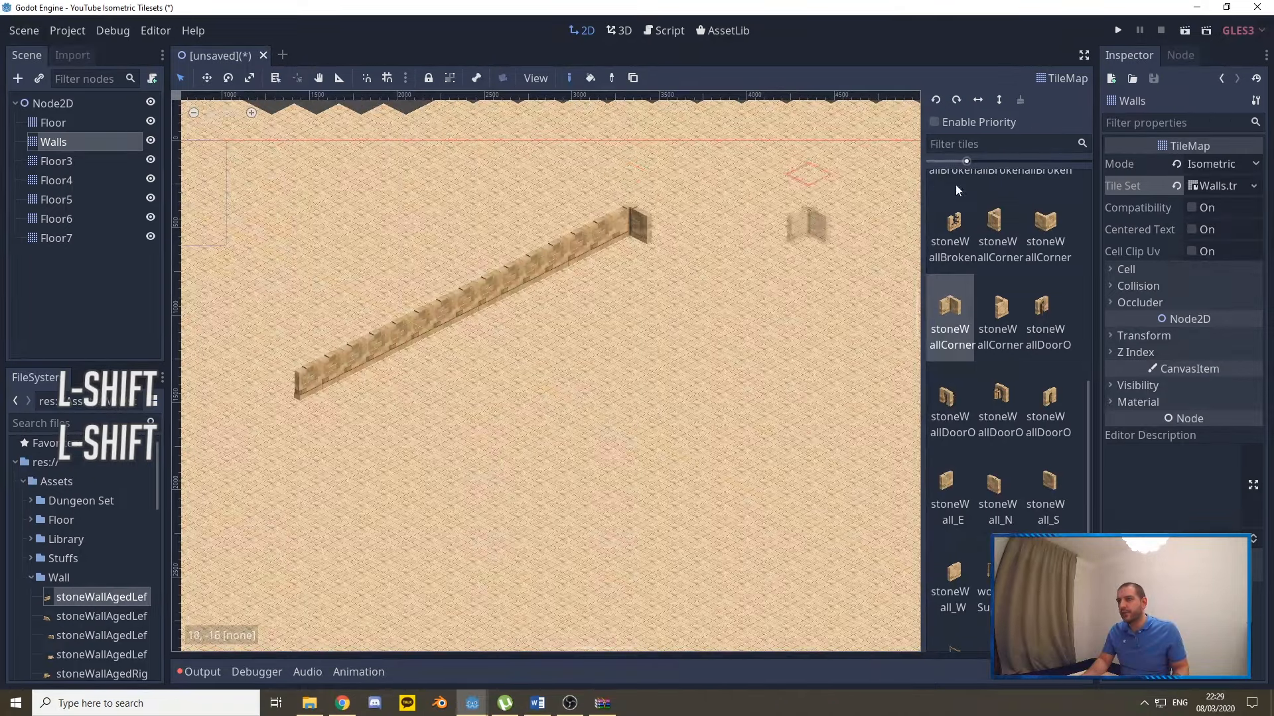
left_click(997, 490)
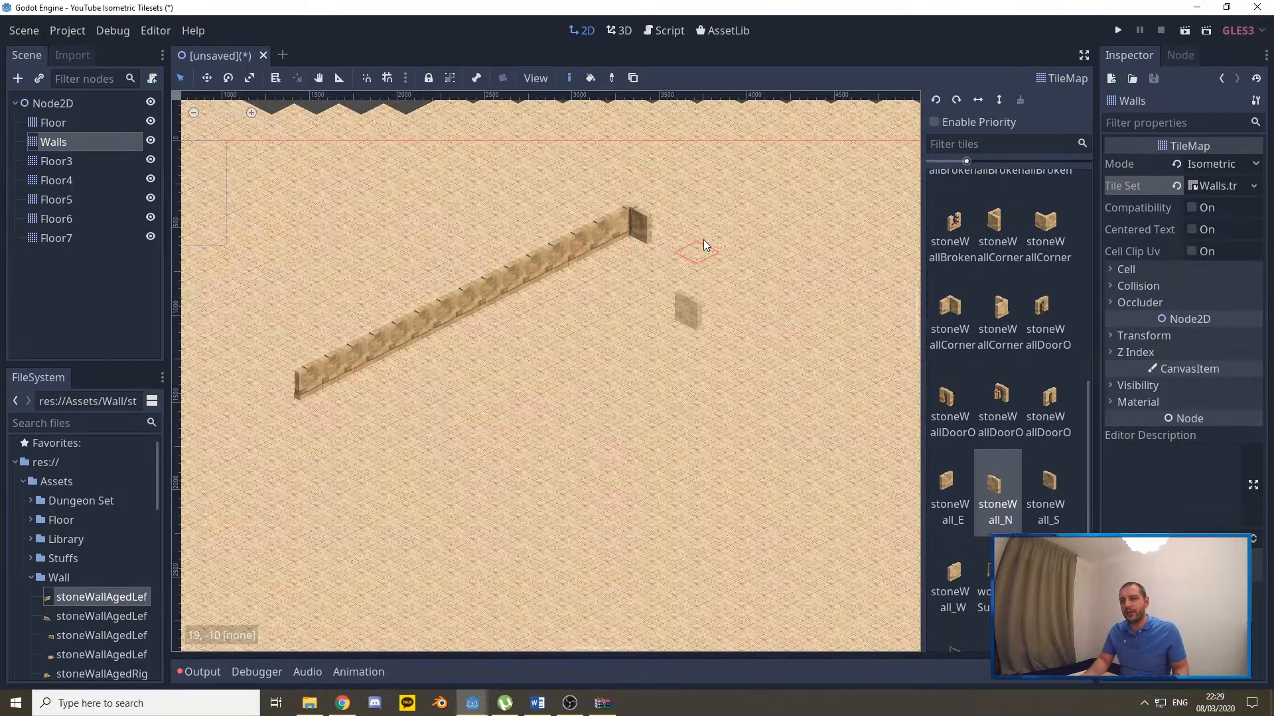
left_click(1058, 523)
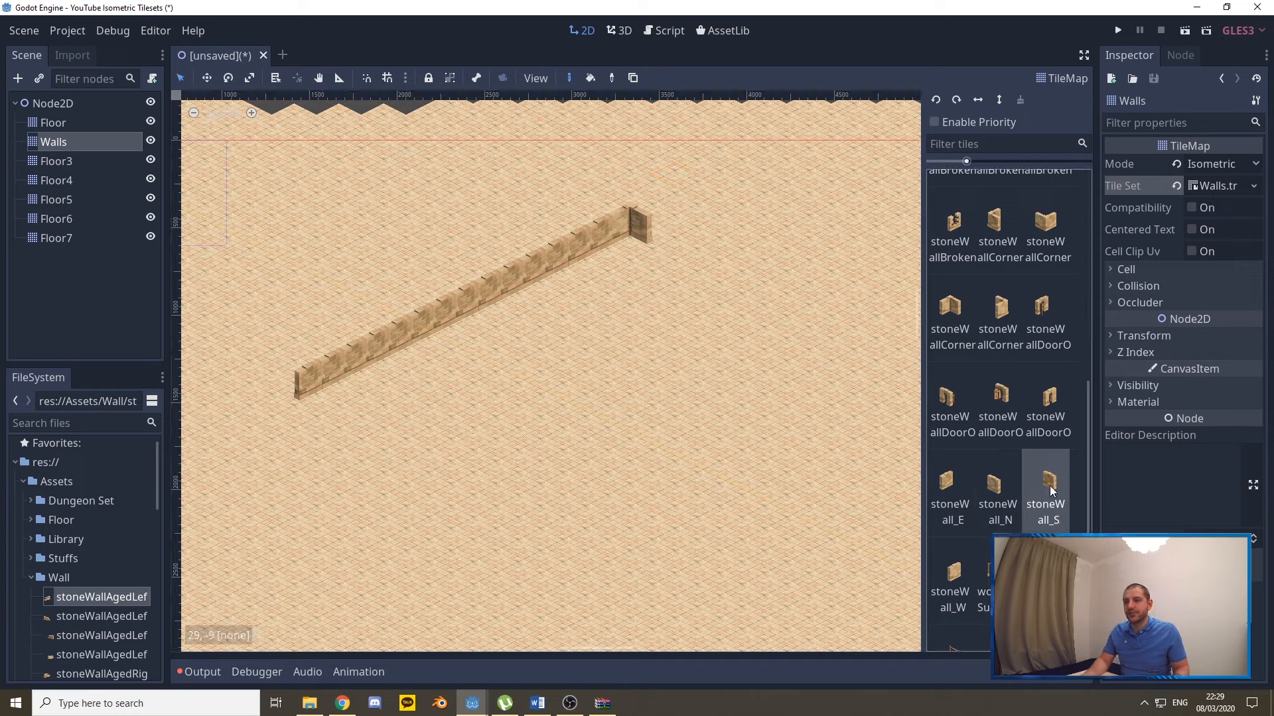
key("shift")
left_click(656, 190, "shift")
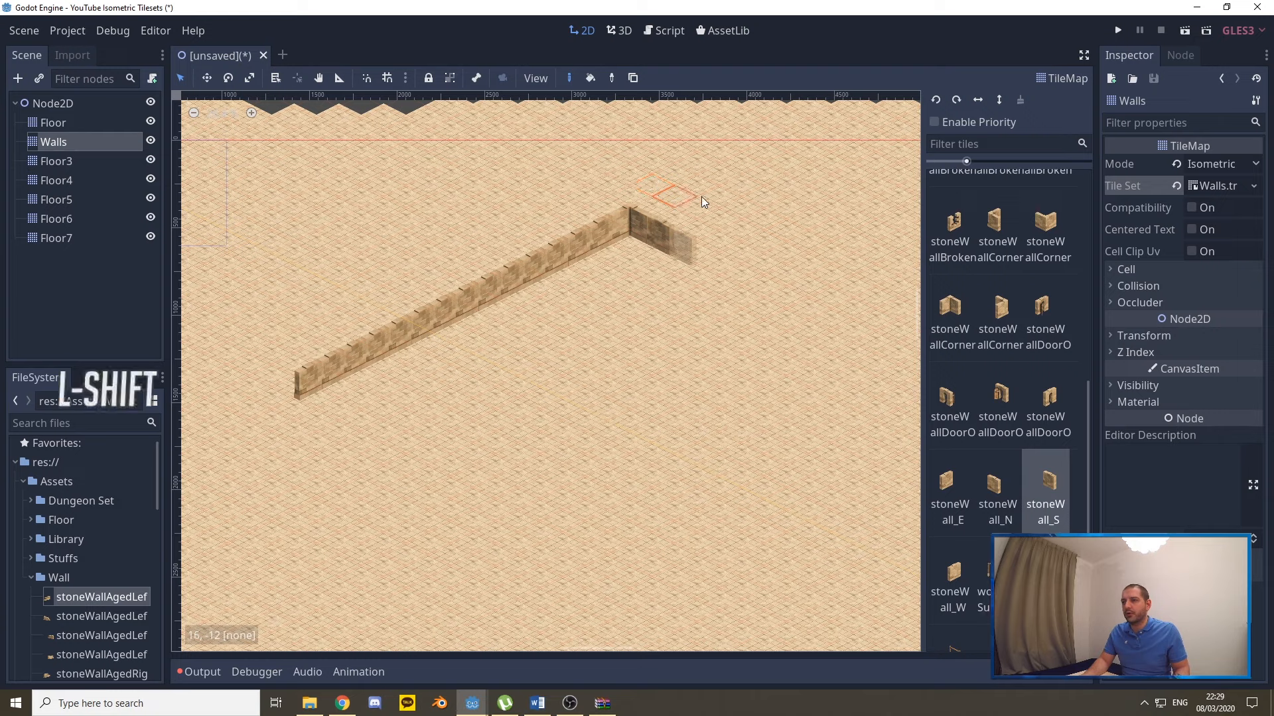
left_click(998, 490)
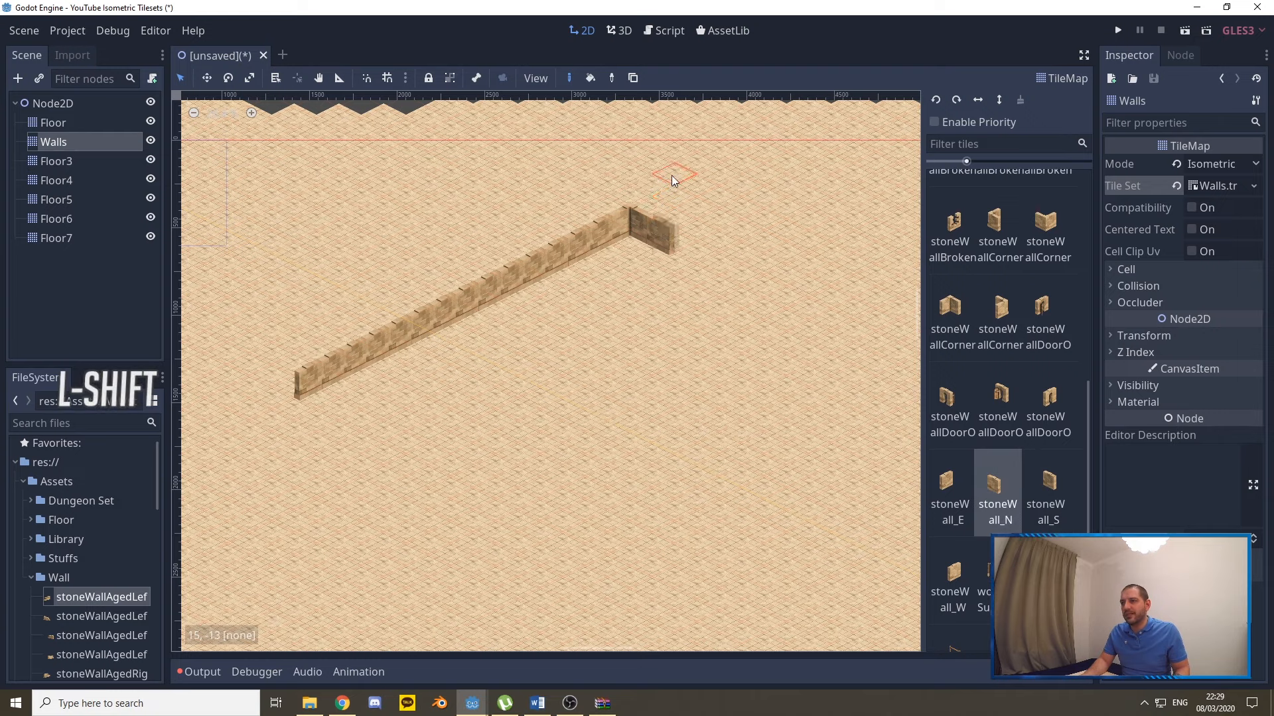
left_click(671, 175, "shift")
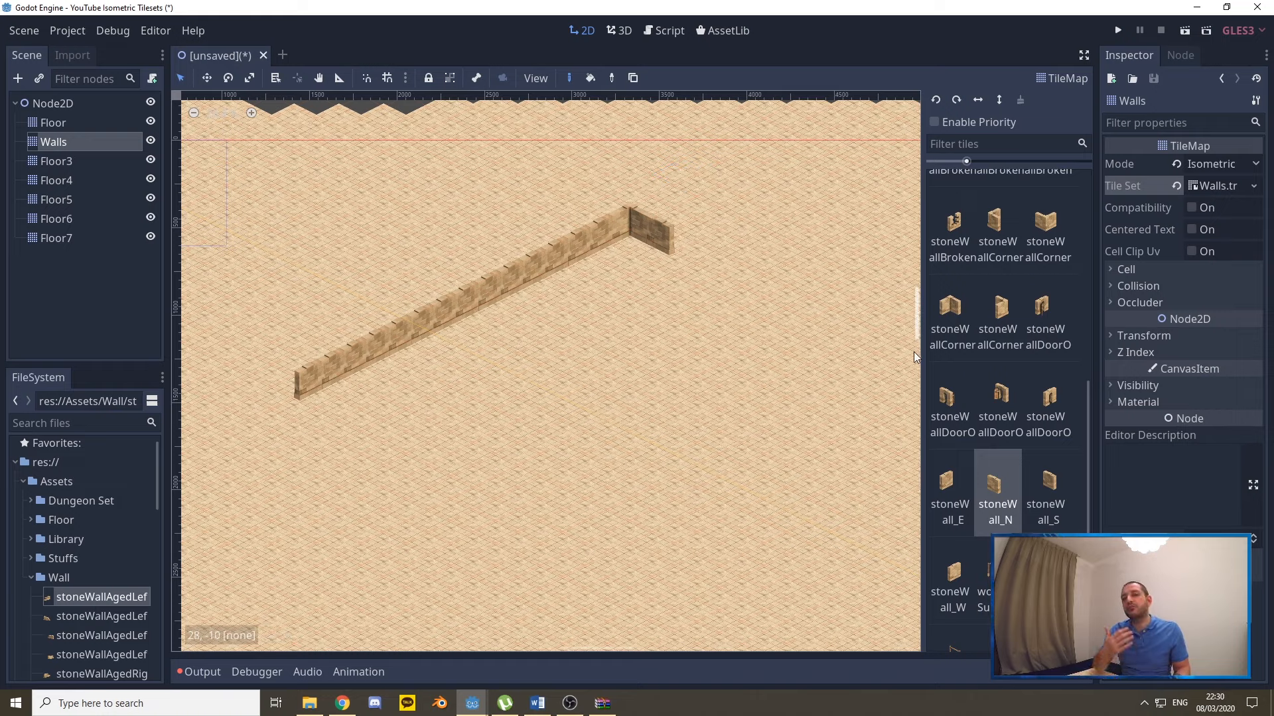
Replace the trial segment beside the corner with a long stoneWall_S run descending diagonally to the right.
left_click(1046, 491)
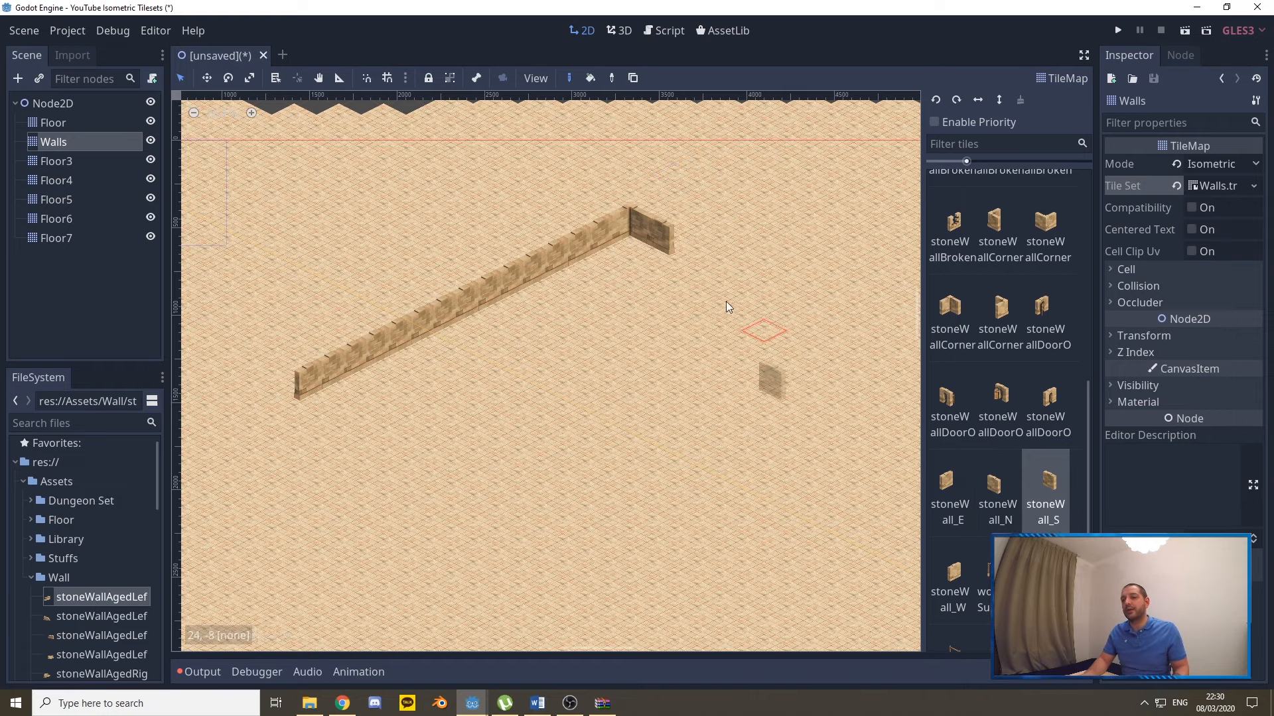
right_click(654, 189)
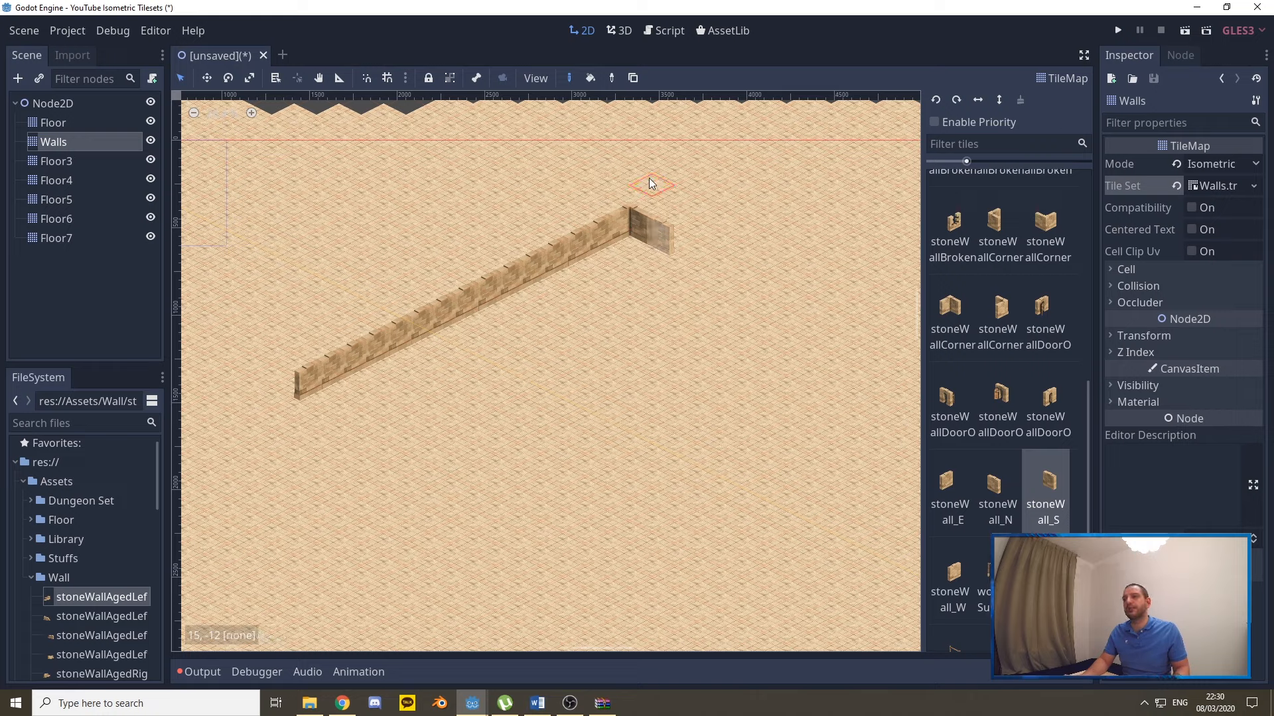
left_click_drag(646, 185, 856, 284, "shift")
Paint a stoneWall_E front wall parallel to the first wall, passing the end of the stoneWall_S run and leaving a one-tile opening.
left_click(955, 470)
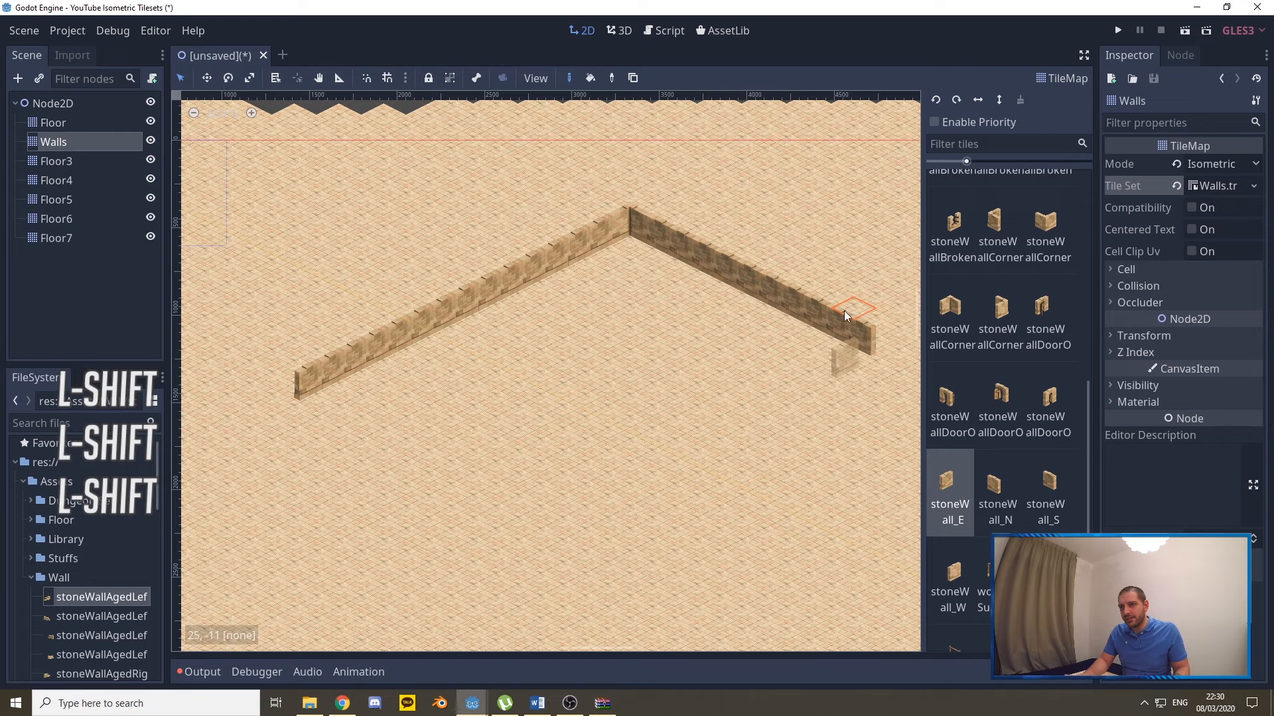
left_click_drag(861, 295, 746, 369, "shift")
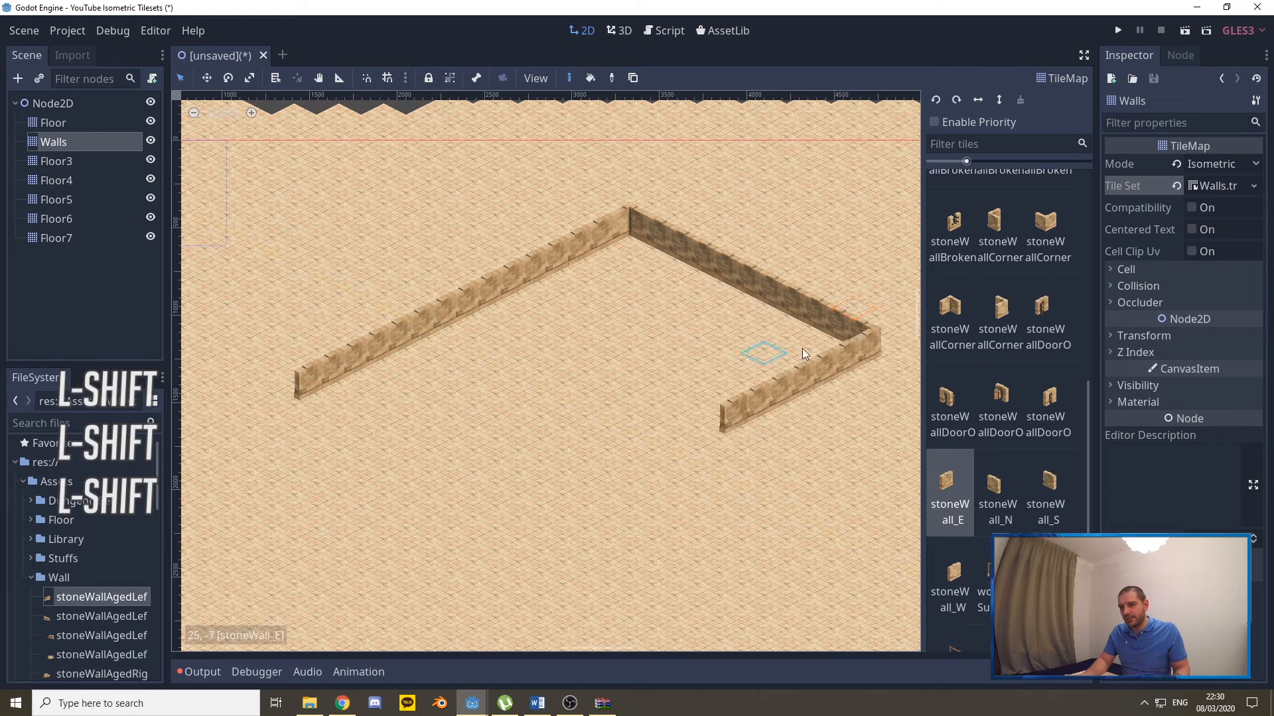
left_click(906, 274)
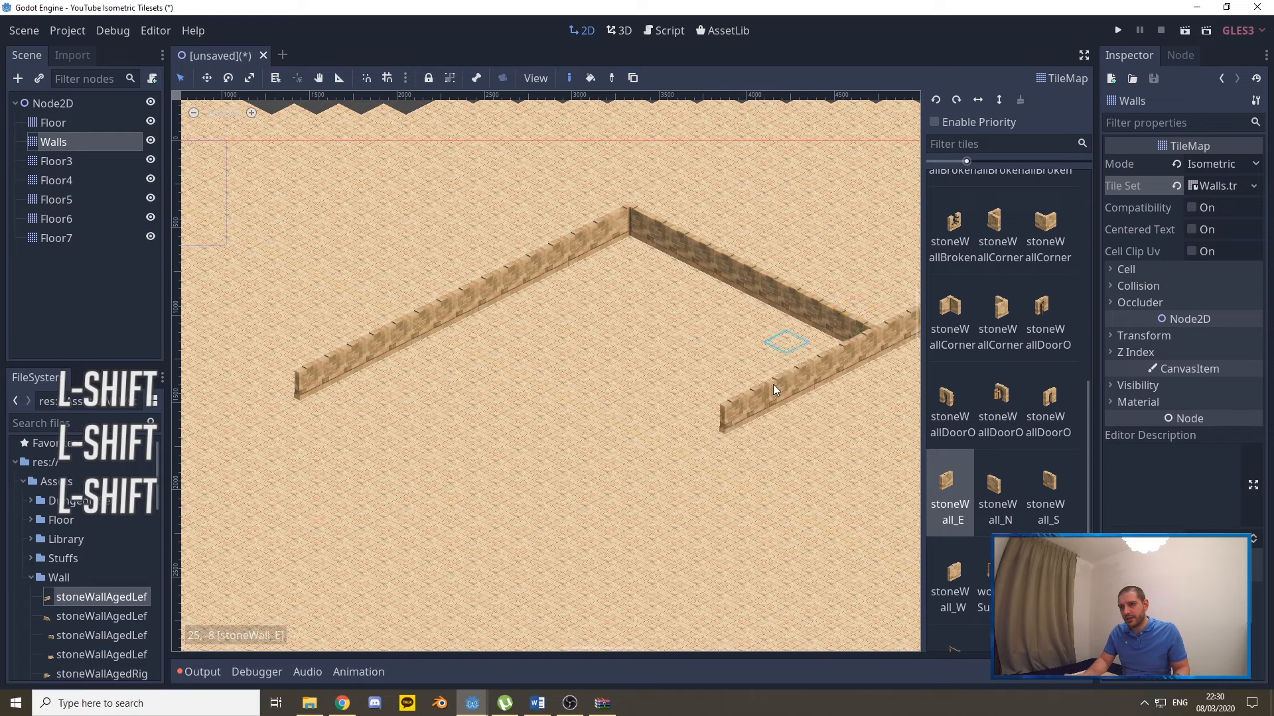
left_click_drag(674, 389, 496, 499, "shift")
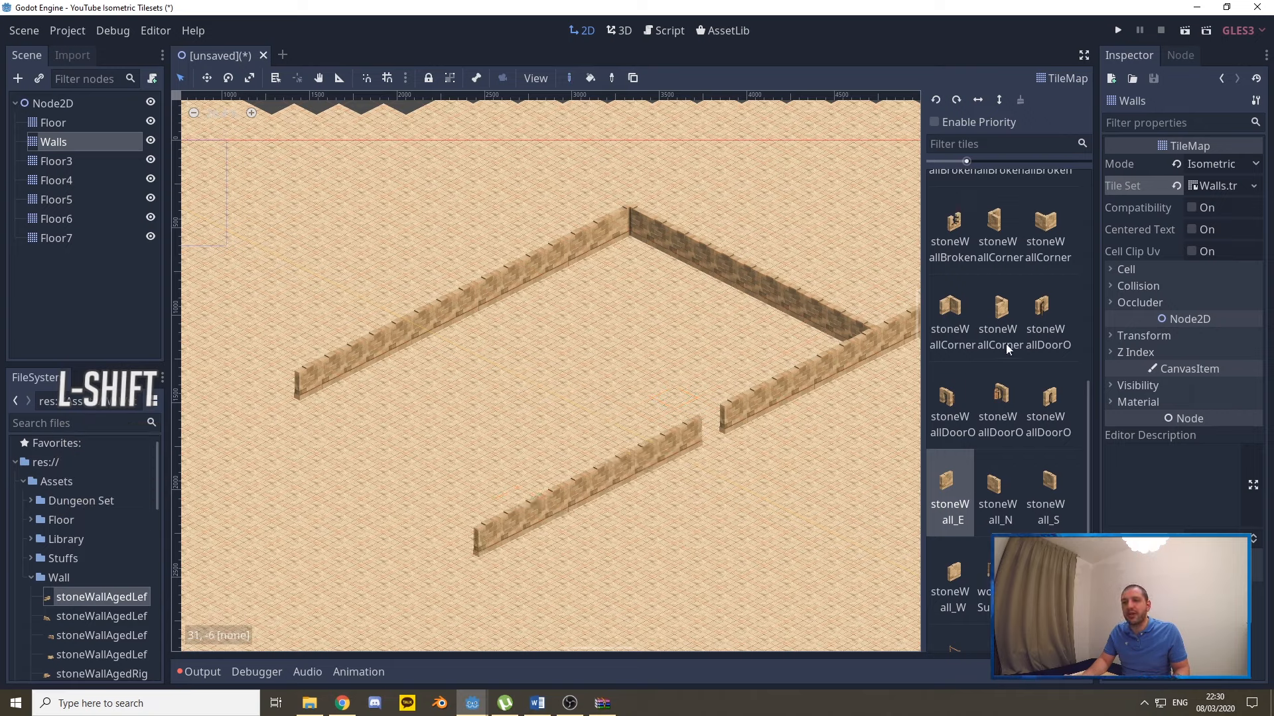
Try a stoneWallCorner tile at the lower end of the front wall and erase it.
left_click(1043, 223)
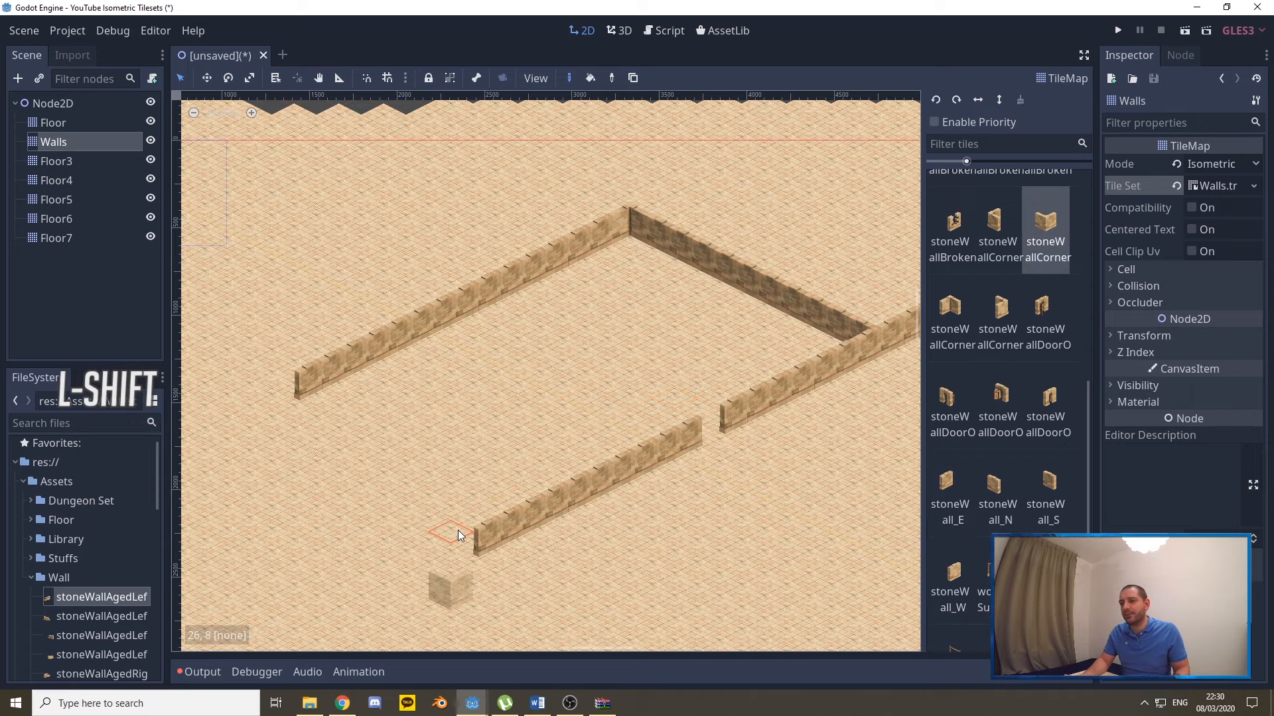
left_click(450, 495)
right_click(458, 488)
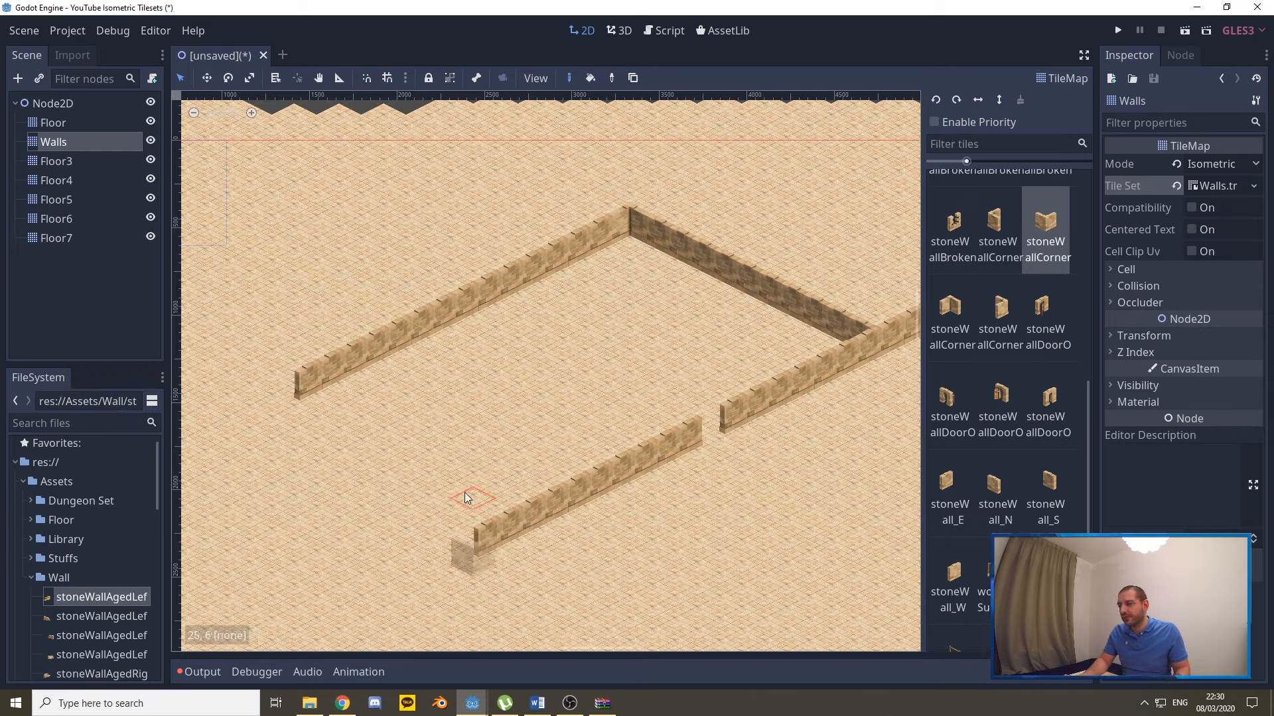
Paint a stoneWall_N run from the lower end of the front wall, rising diagonally to the left.
left_click(1048, 473)
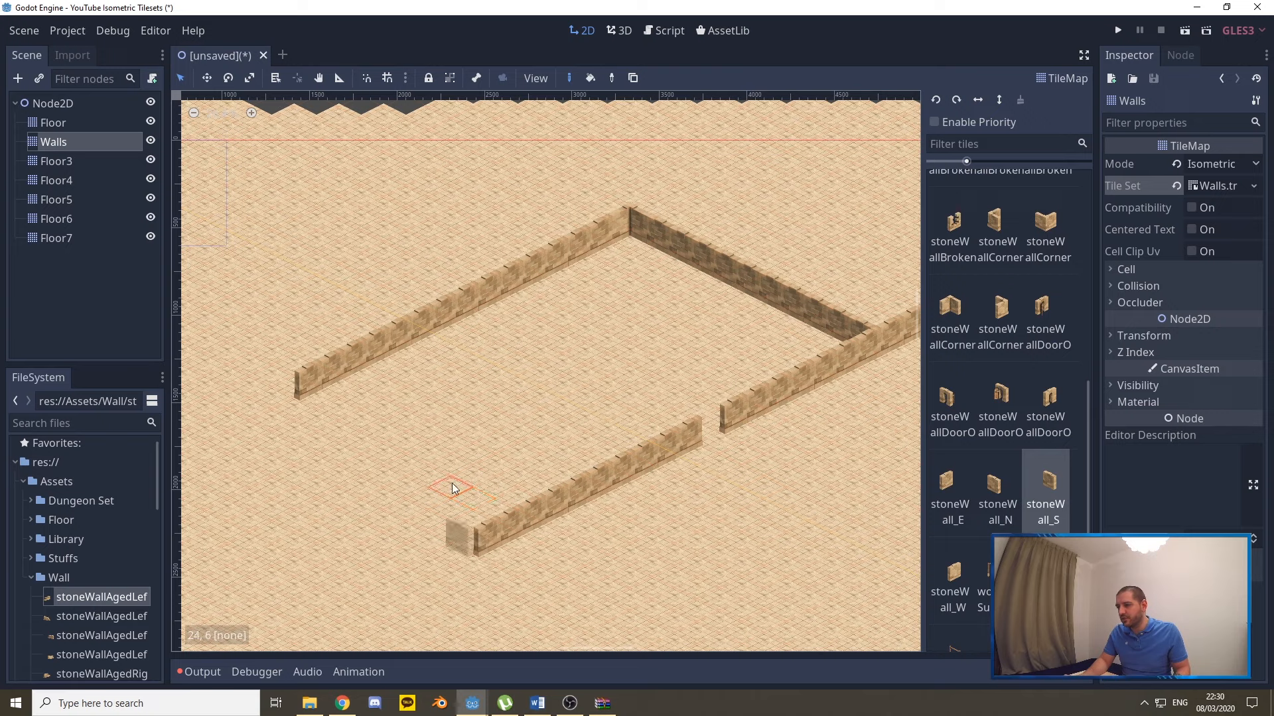
left_click(995, 488)
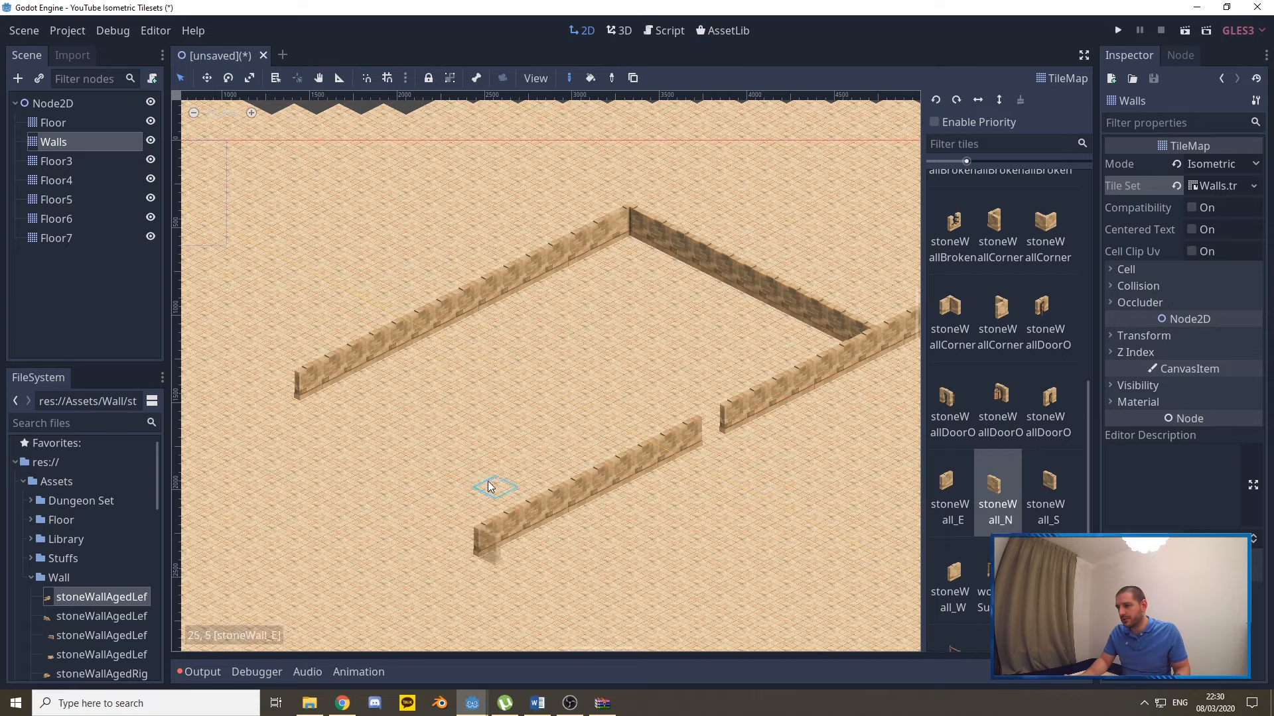
mouse_move(475, 483)
left_mouse_down("shift")
mouse_move(276, 374)
mouse_move(295, 384)
left_mouse_up("shift")
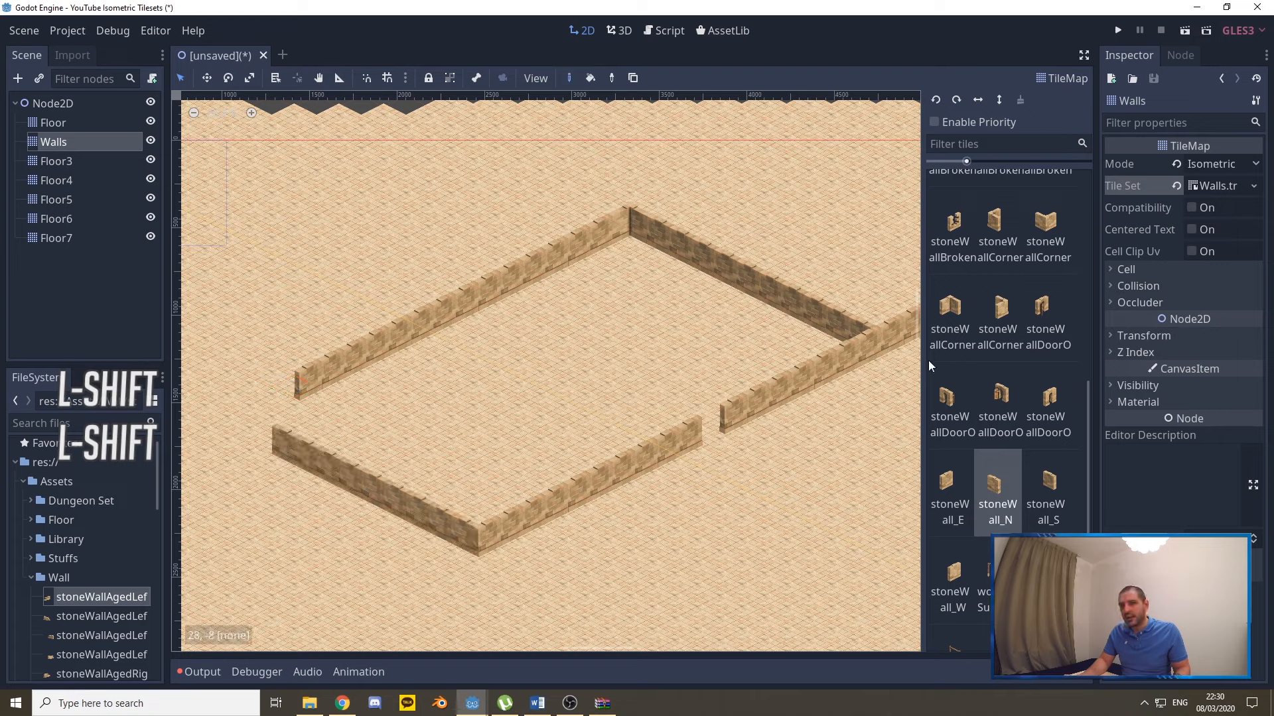
Close the room's left corner with a stoneWallCorner tile, joining it to the adjacent walls with stoneWall_E and stoneWall_N tiles.
left_click(993, 222)
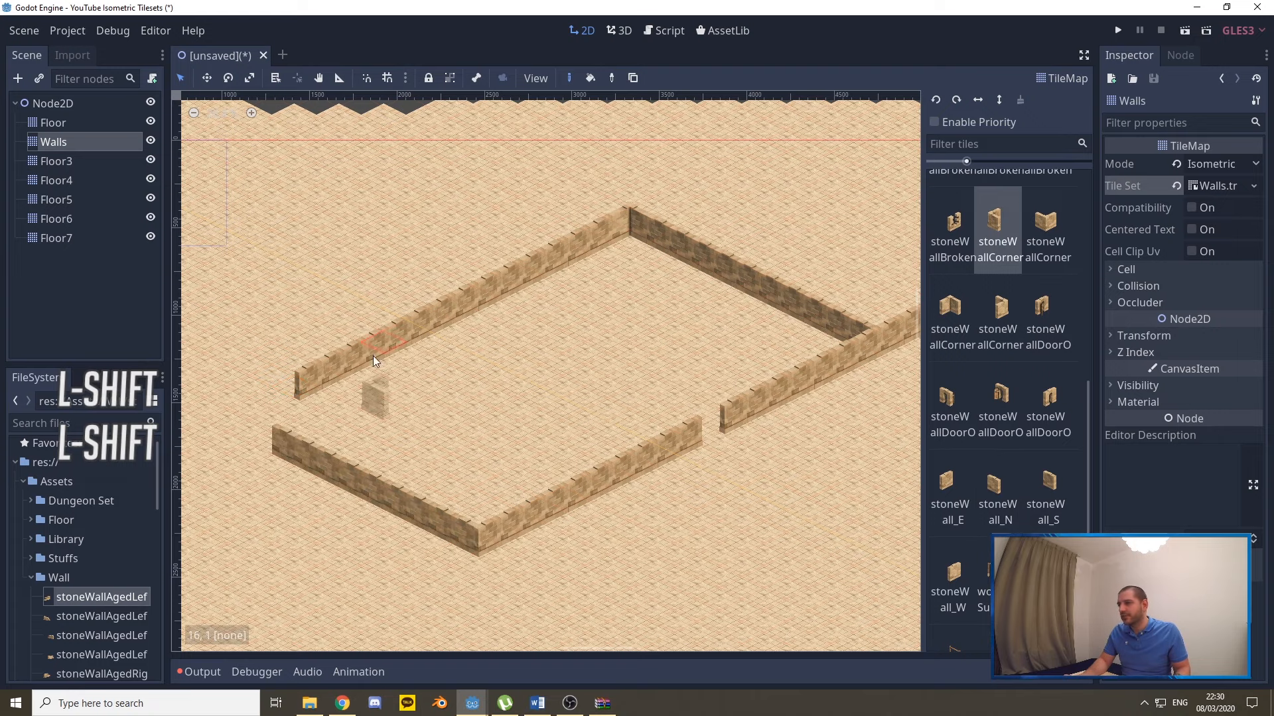
left_click(240, 373)
left_click(954, 488)
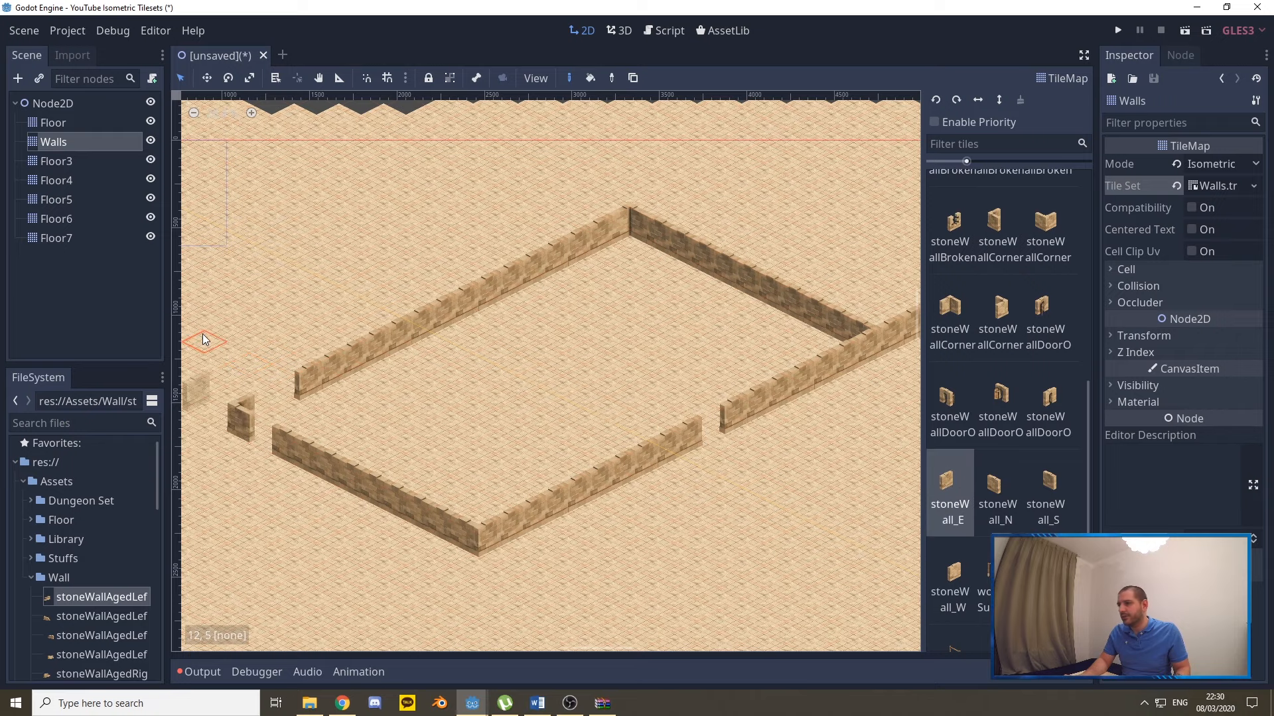
left_click_drag(261, 355, 297, 337, "shift")
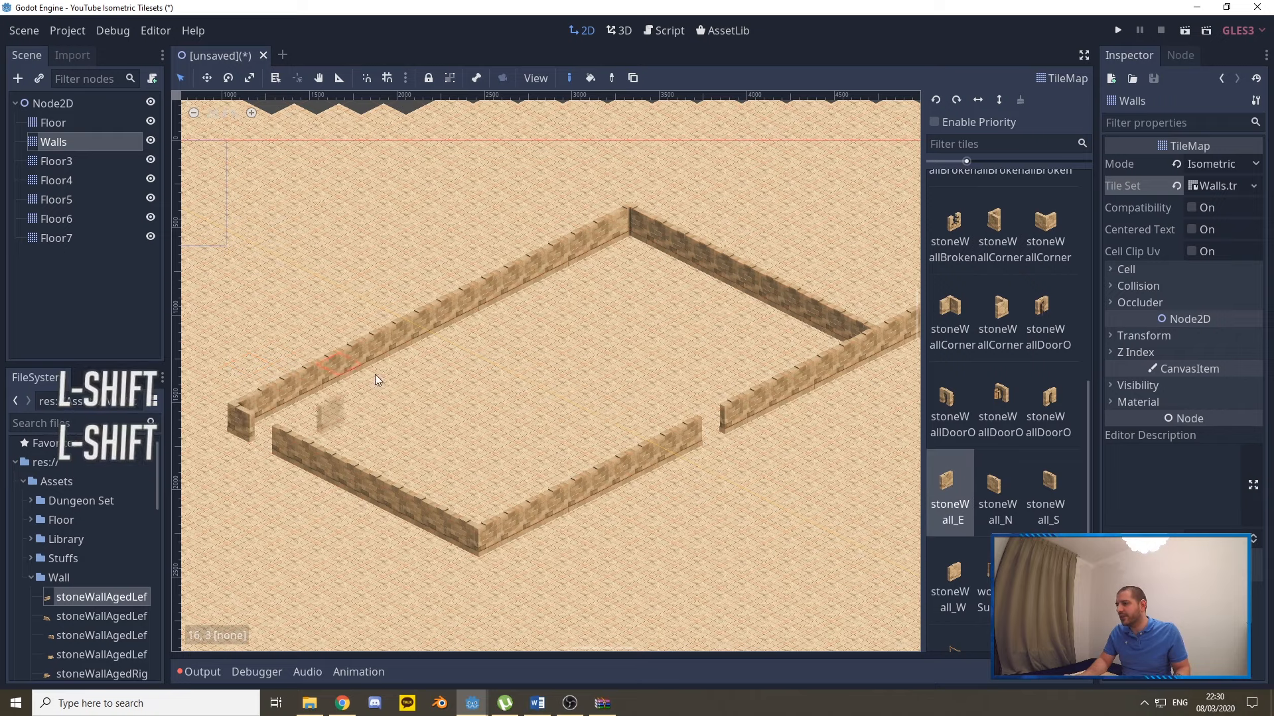
left_click(998, 487)
left_click(342, 398)
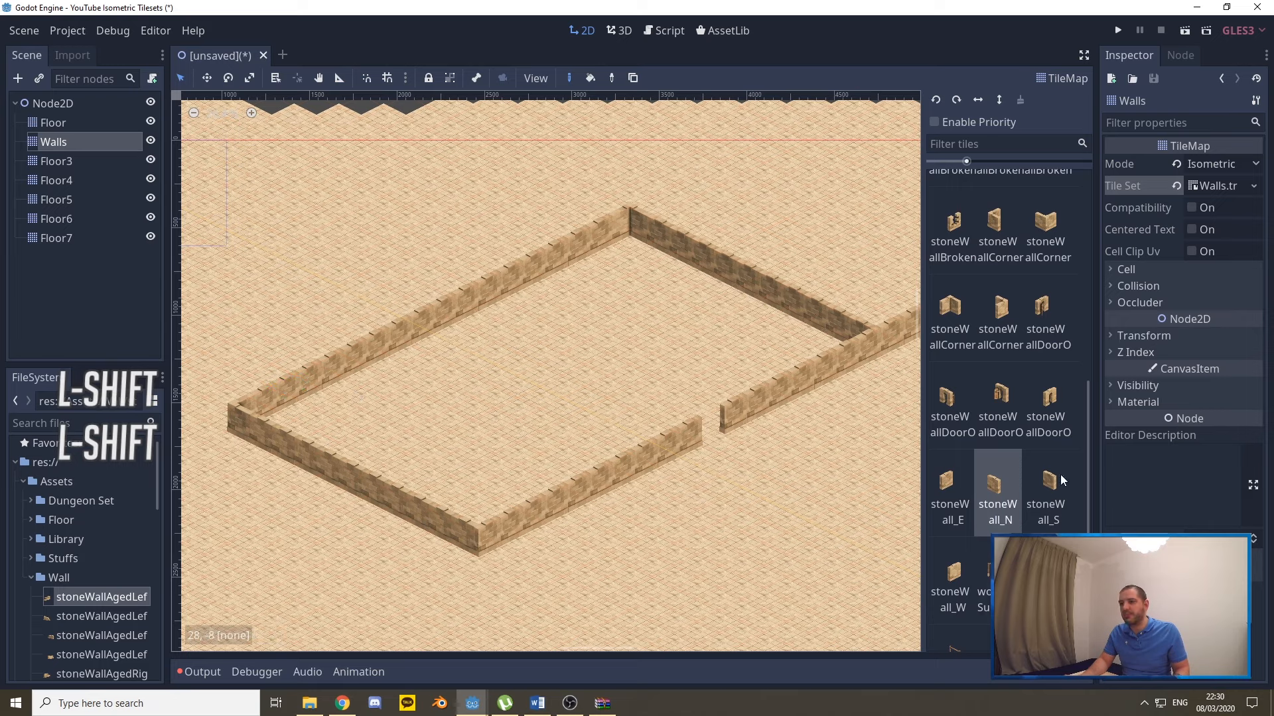
left_click(1004, 394)
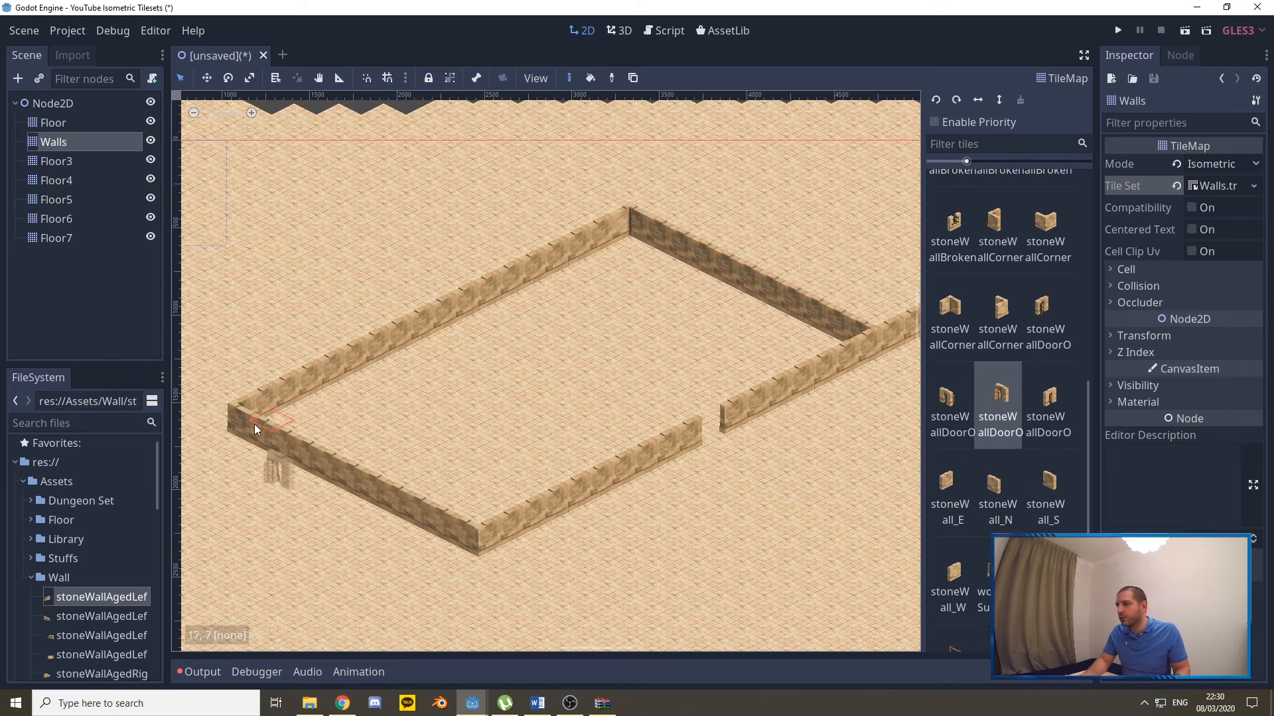
left_click(264, 396)
right_click(278, 398)
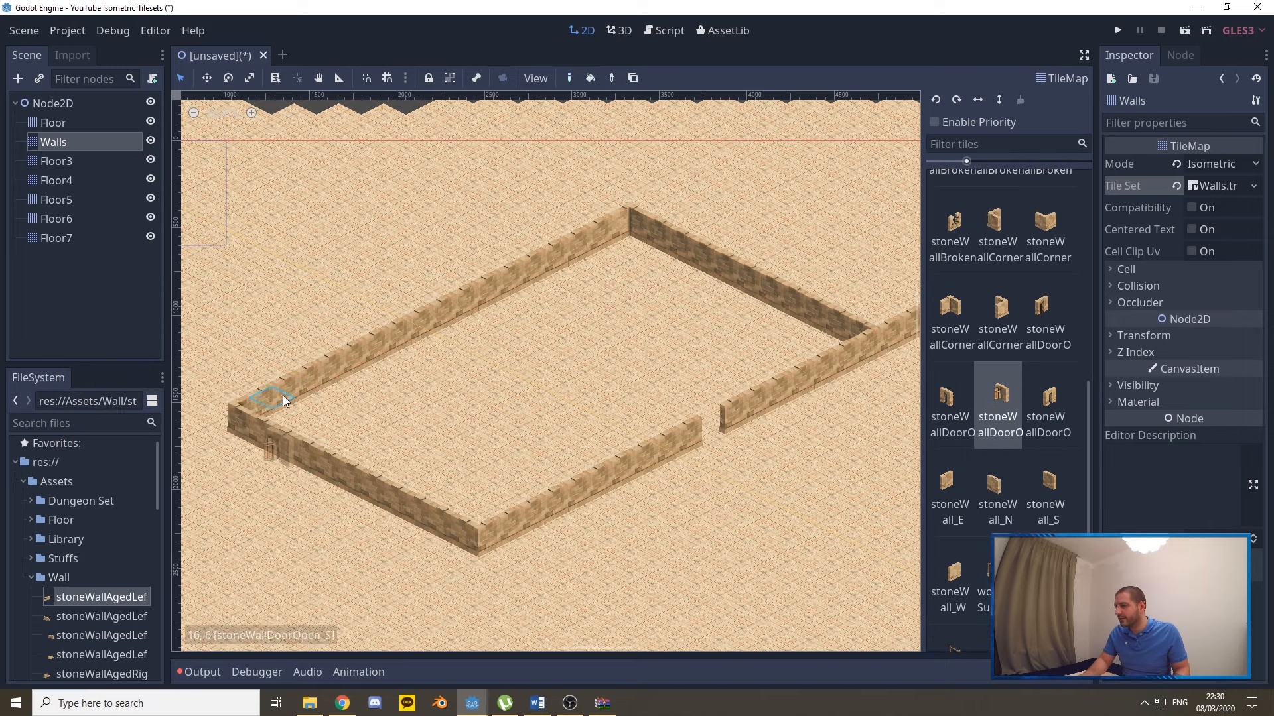
Place a stoneWallDoorOpen tile near the left end of the lower-left wall and four stoneWallArchway tiles across and beyond the front wall's opening.
left_click(948, 398)
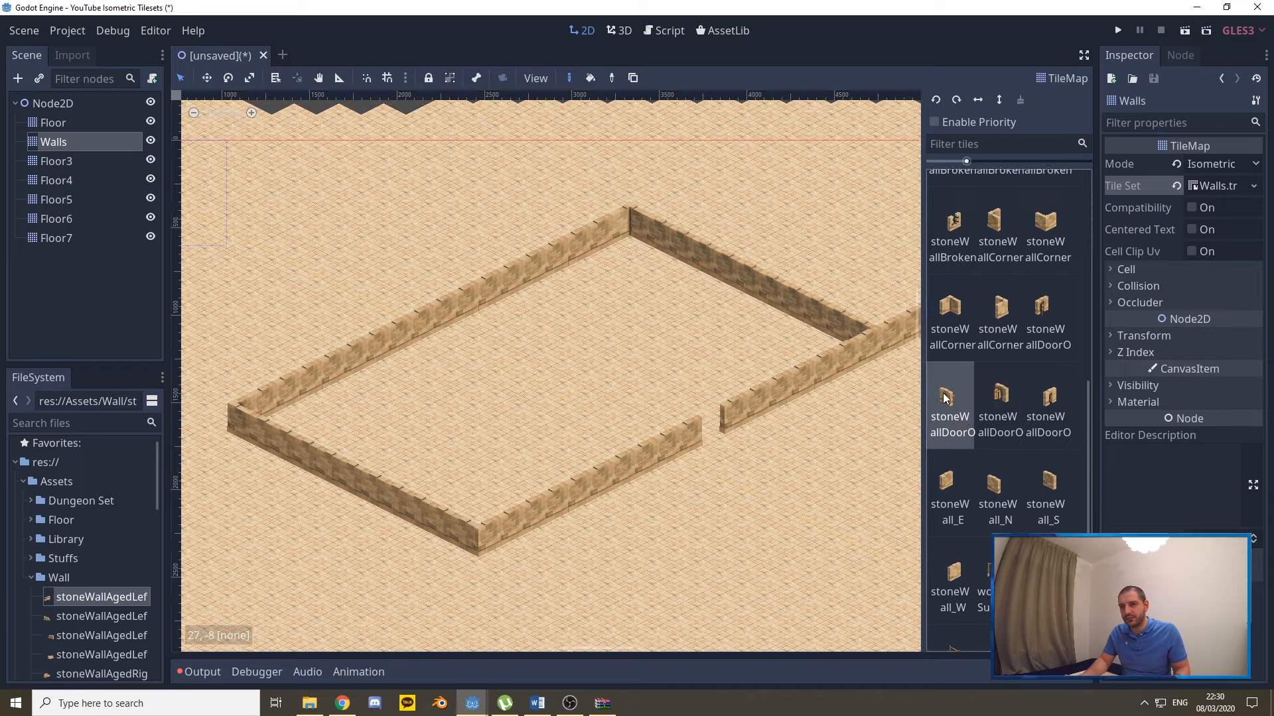
left_click(287, 388)
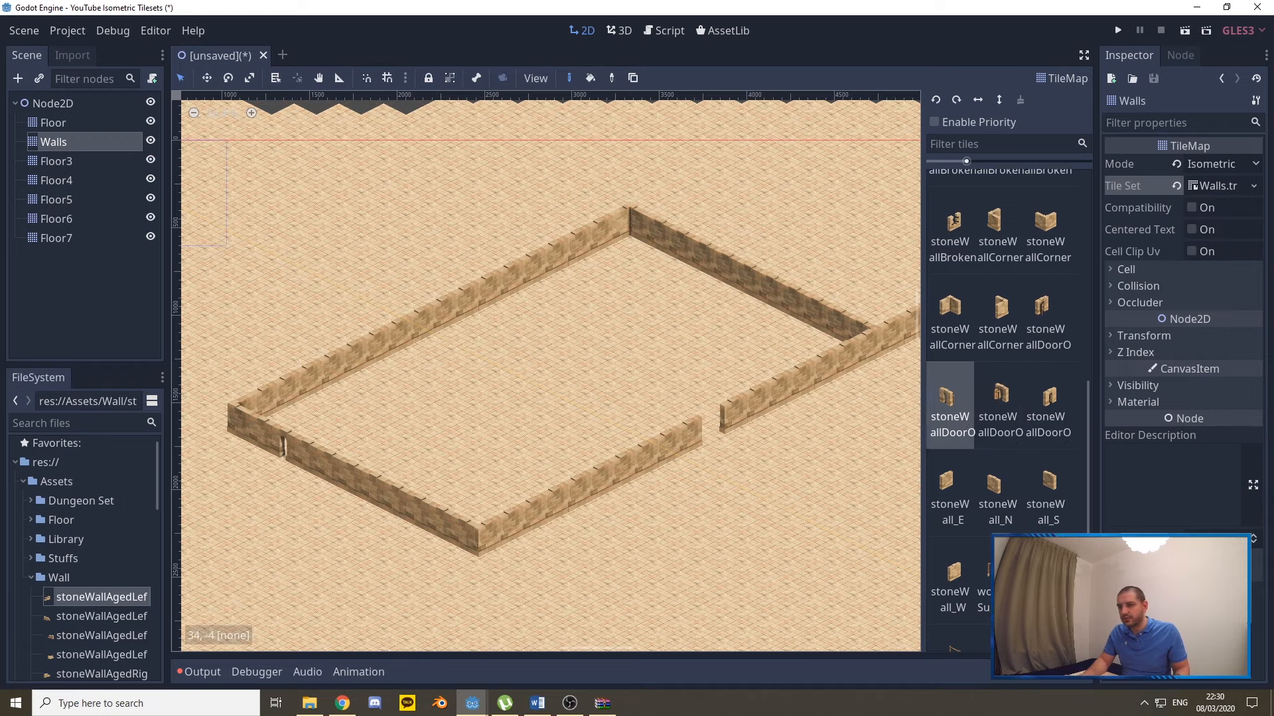
scroll(1035, 518, "up", 5)
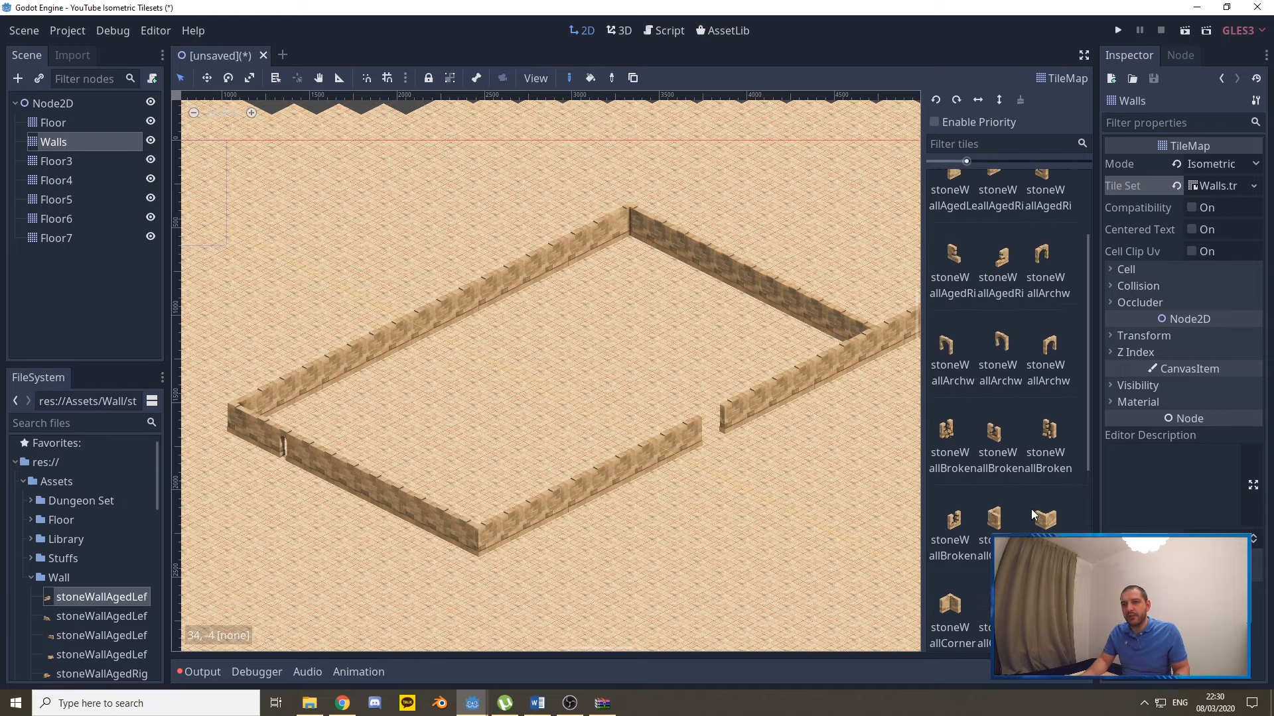
left_click(1056, 408)
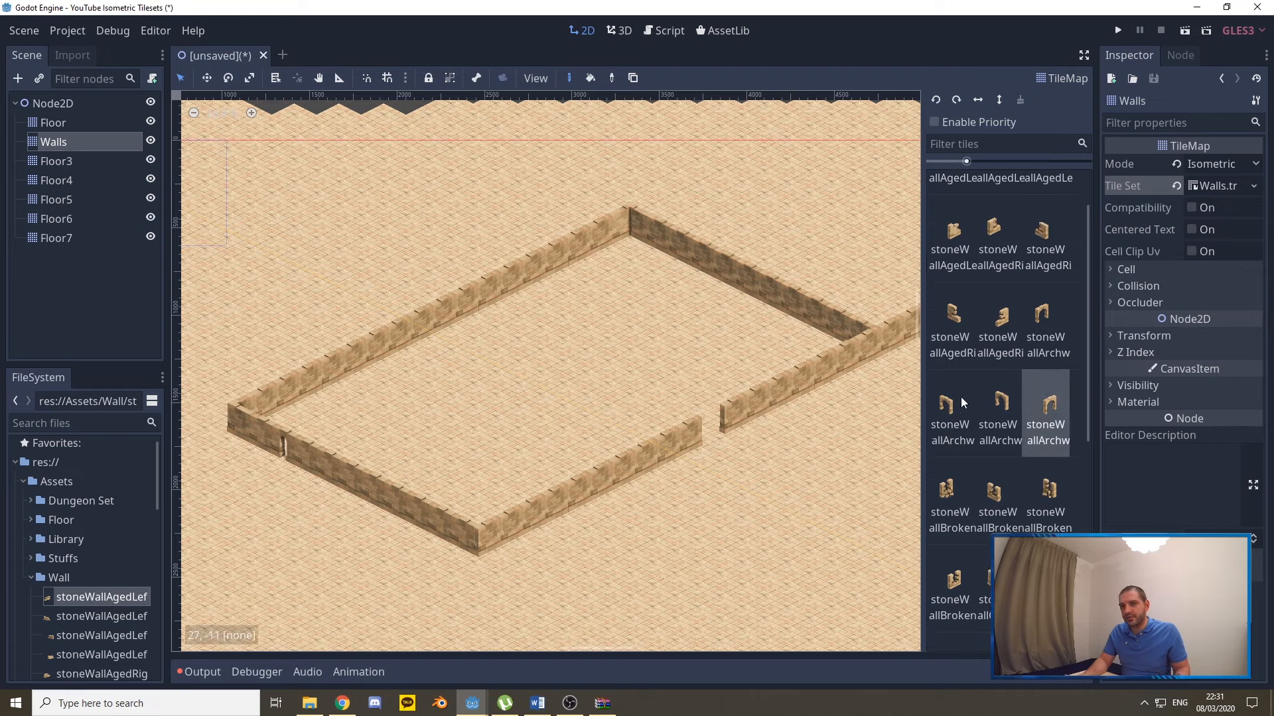
left_click(1049, 321)
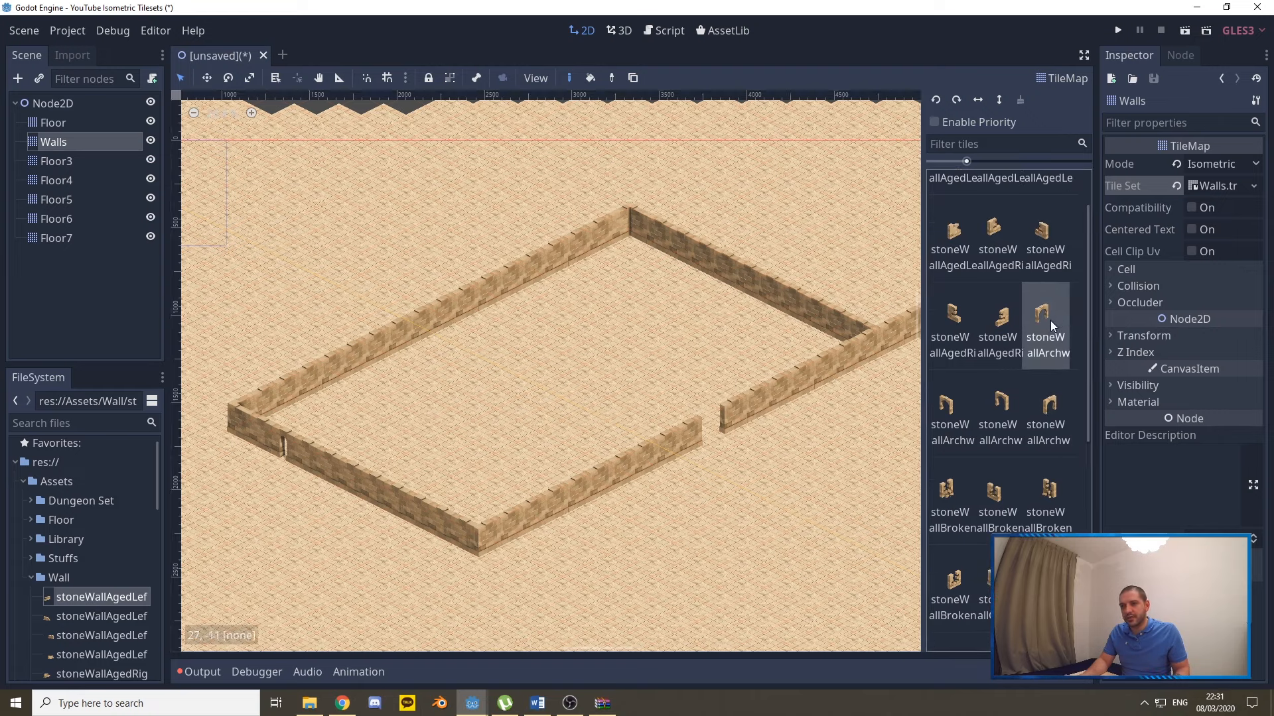
left_click(786, 349, "shift")
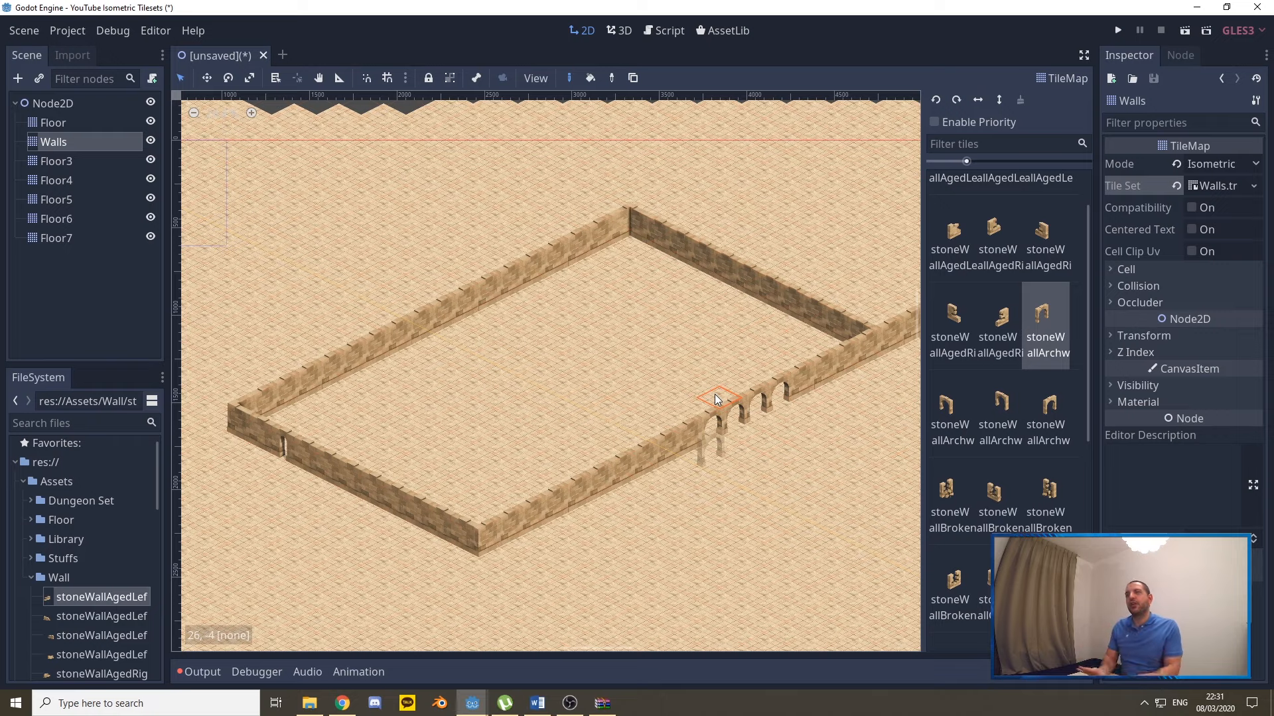
Move the Walls node above Floor in the scene tree and restore the order with Floor first.
scroll(551, 404, "up", 1, "ctrl")
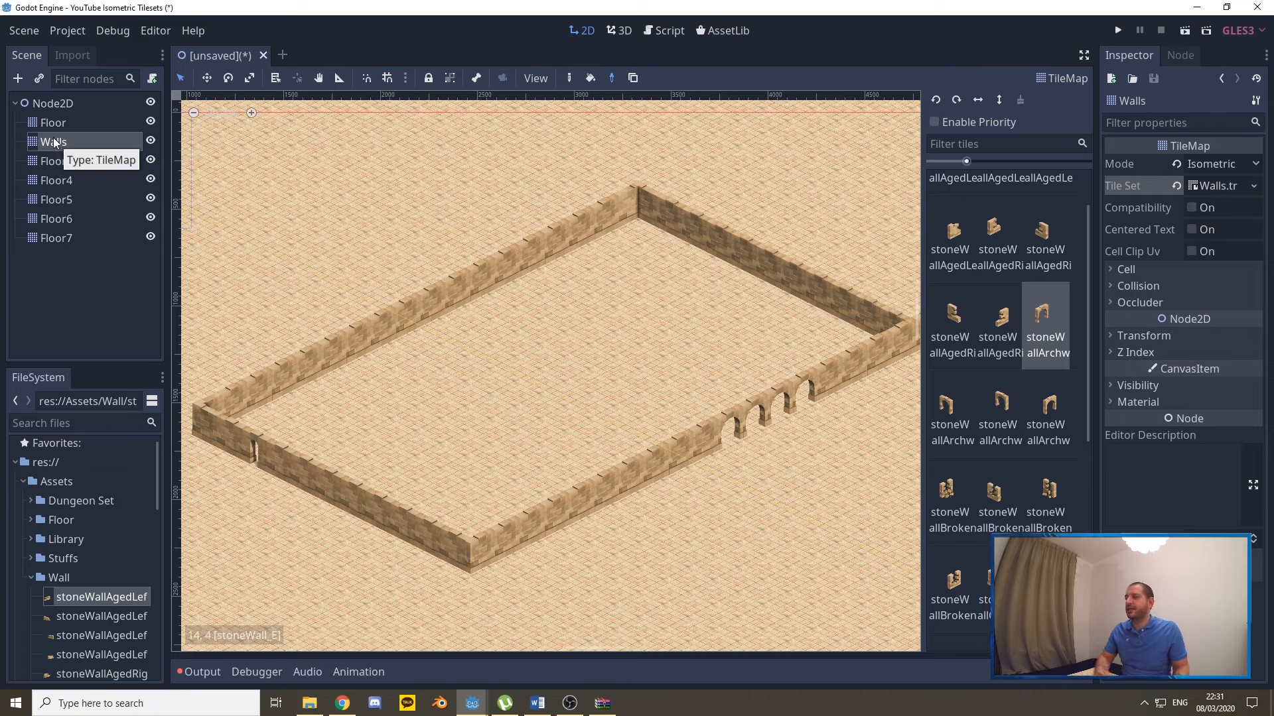
left_click_drag(54, 145, 53, 119)
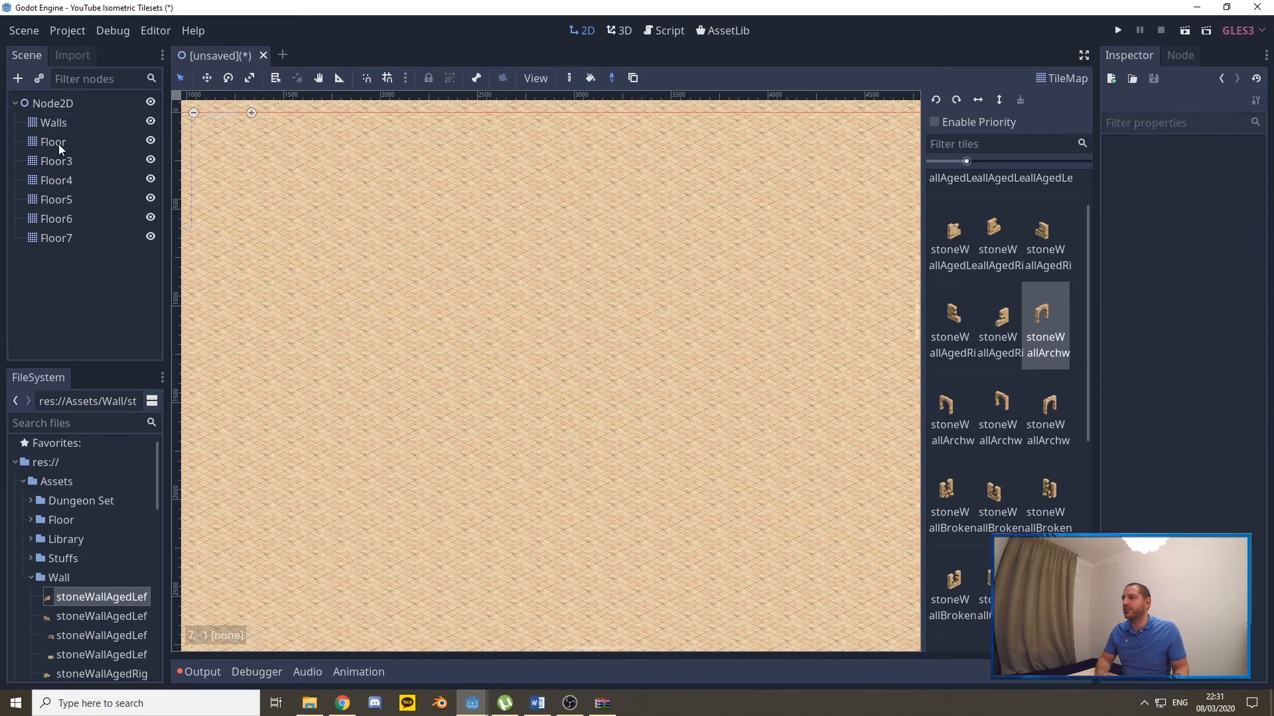
left_click_drag(59, 144, 58, 117)
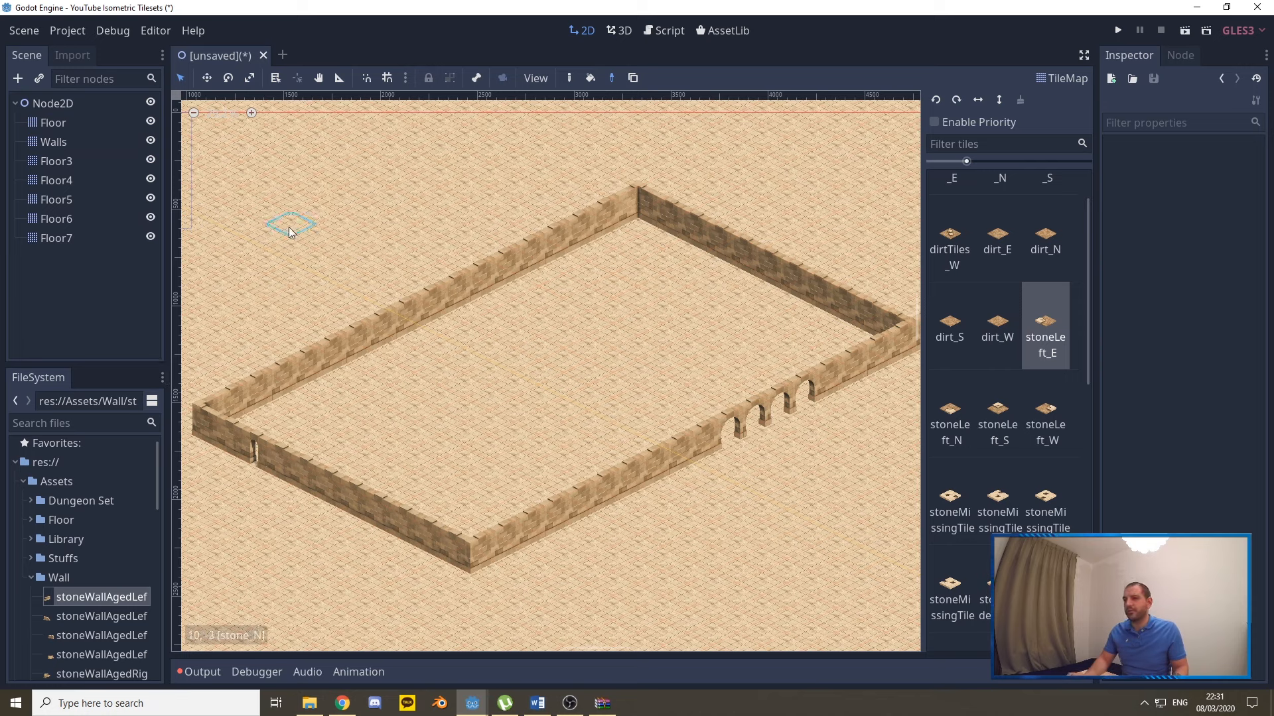
Rename the Floor3 TileMap node as Stuffs.
left_click(54, 167)
right_click(55, 167)
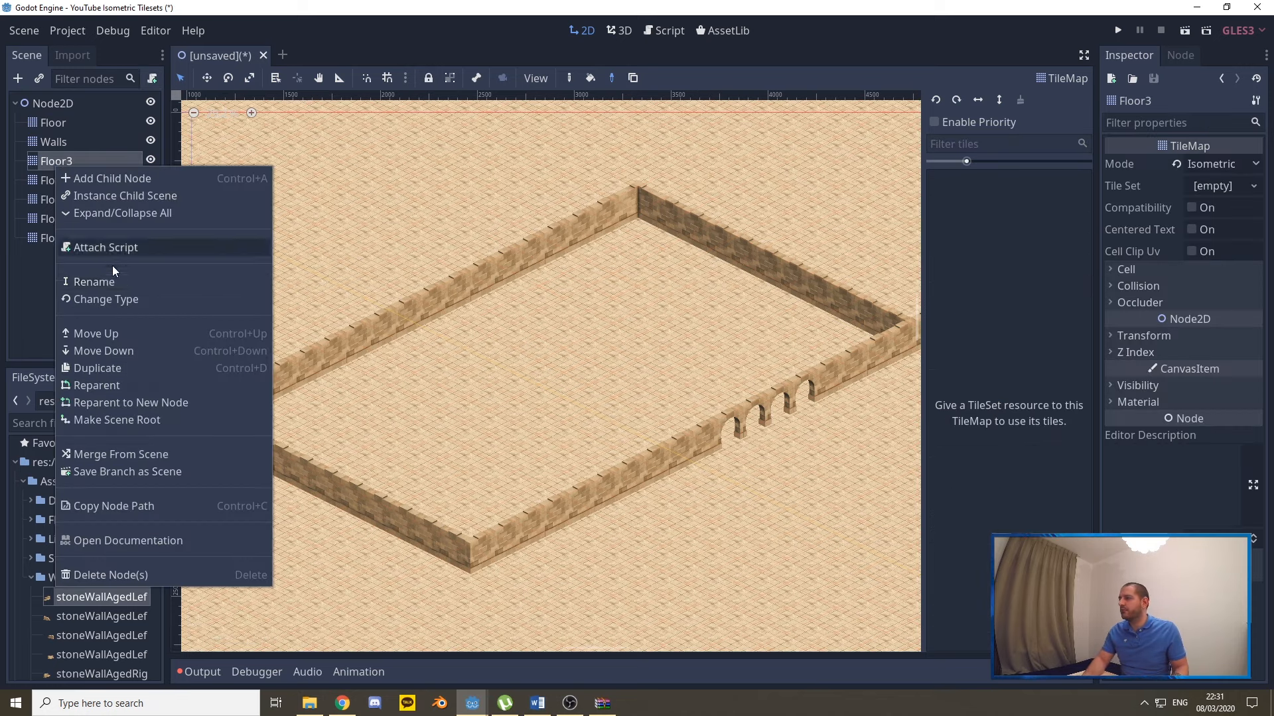
left_click(114, 280)
type("Stuffs")
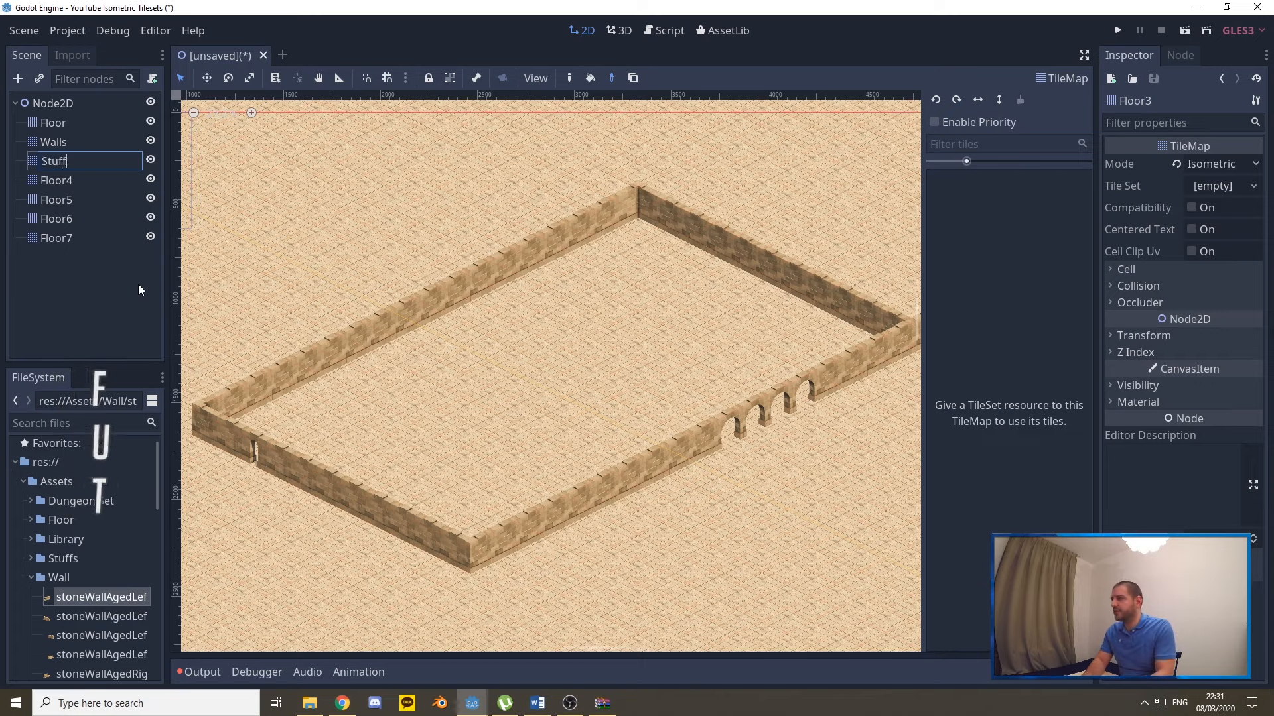
key("Return")
Load Stuffs.tres from the Resources folder as the tile set of the Stuffs TileMap.
left_click(1253, 187)
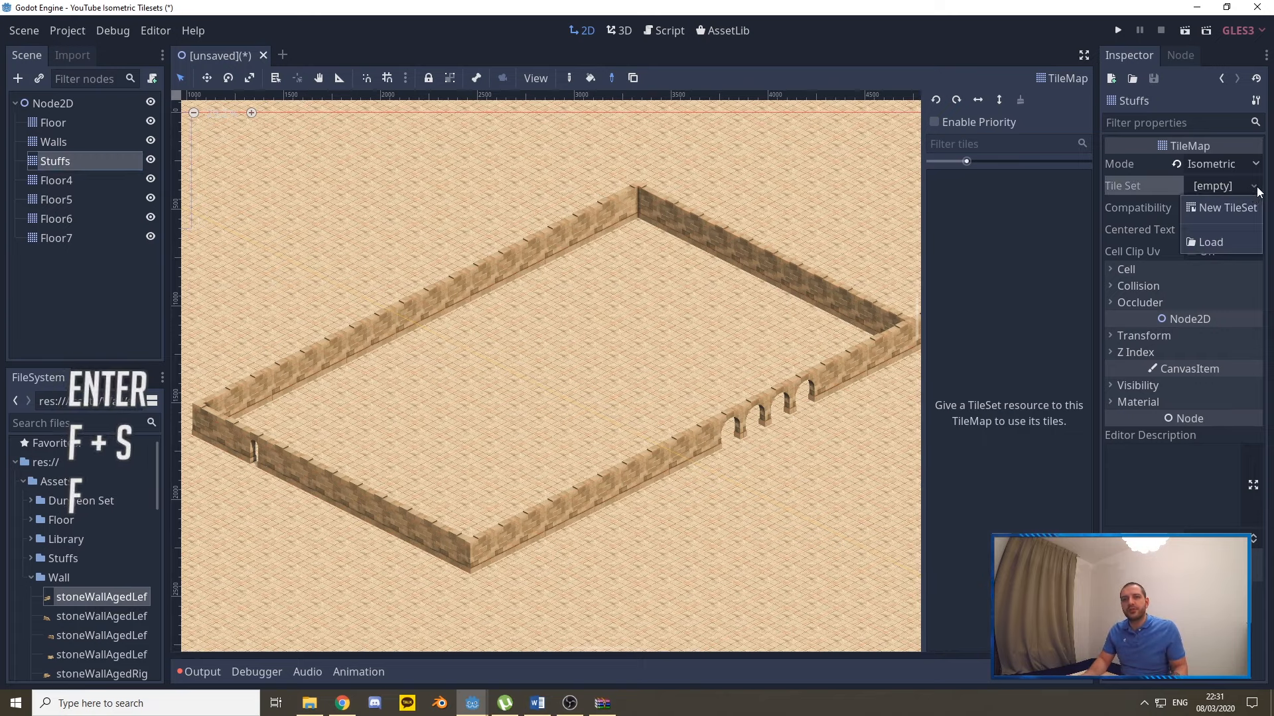
left_click(1214, 249)
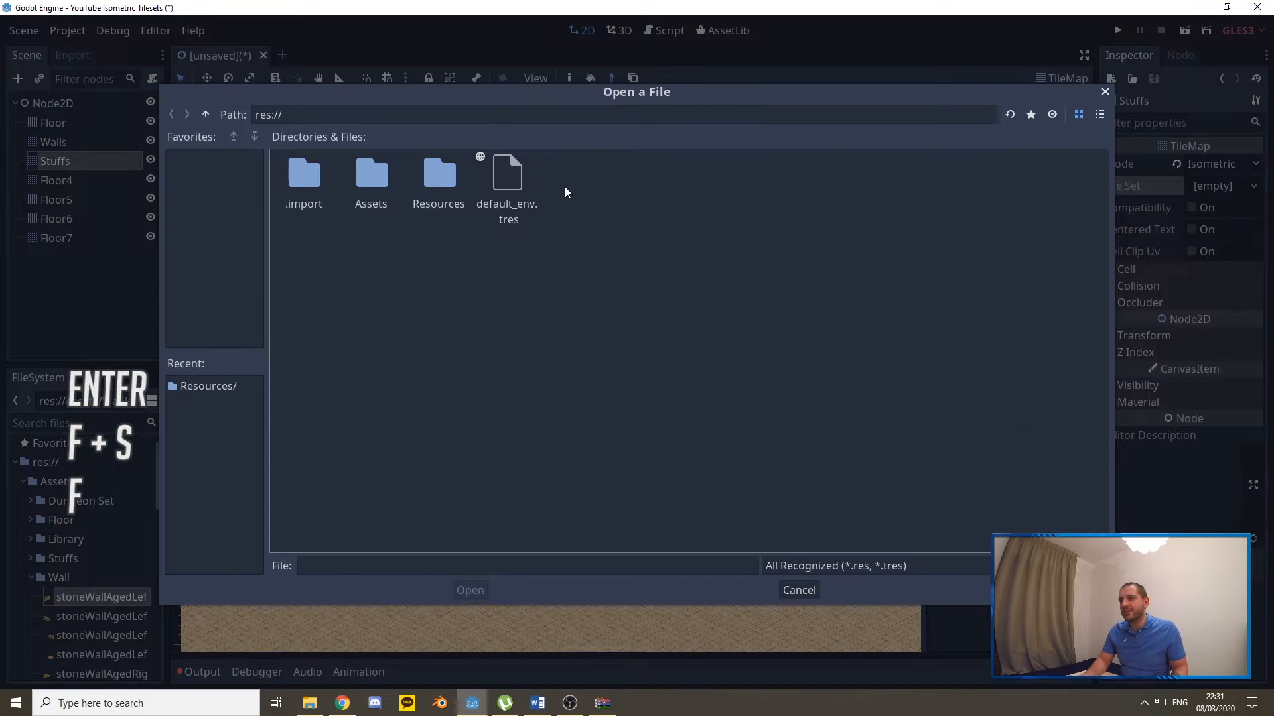
double_click(423, 180)
left_click(504, 184)
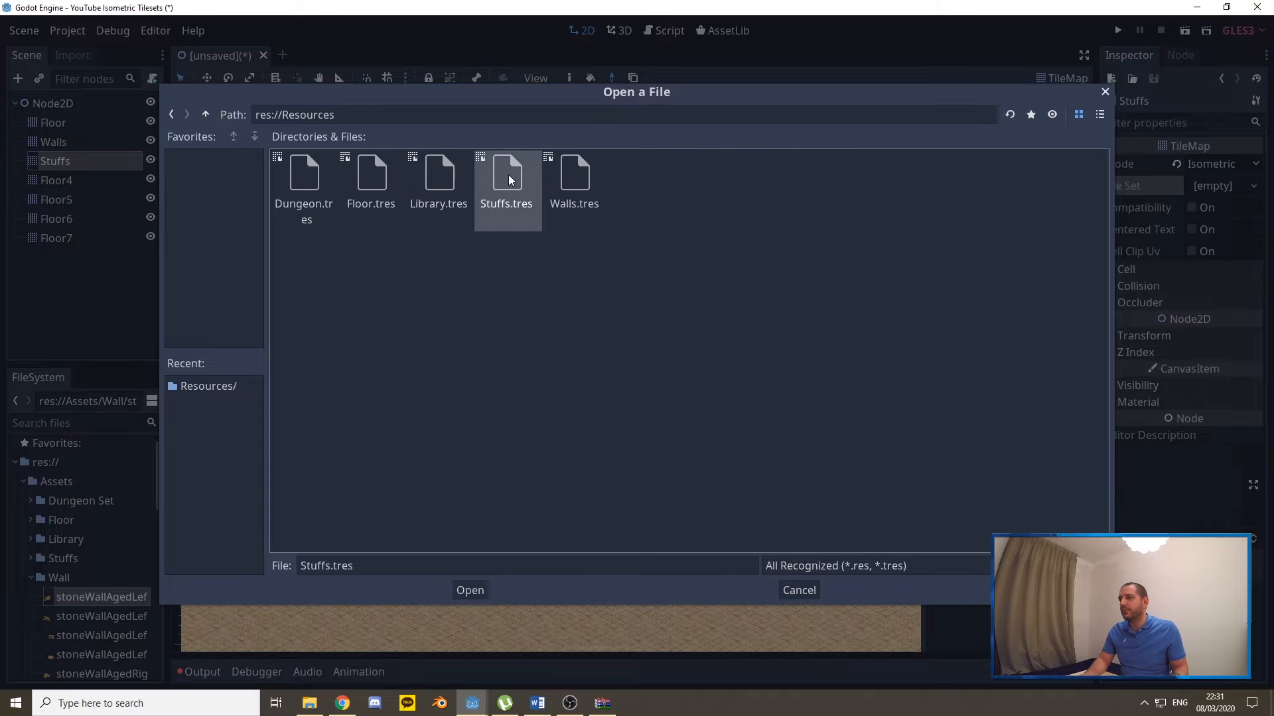
double_click(509, 180)
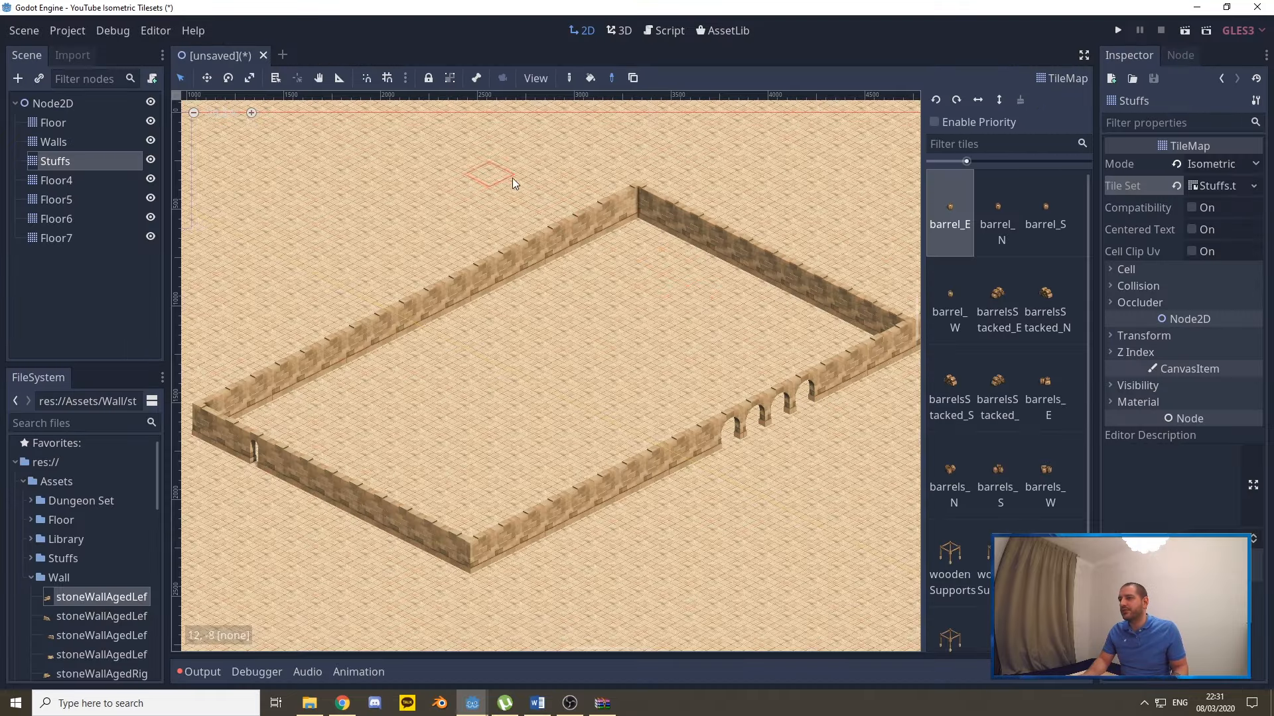
Place two adjacent barrelsStacked_N tiles inside the room along the upper-right wall, near the top corner.
left_click(1046, 292)
scroll(711, 230, "up", 3)
left_click(675, 198)
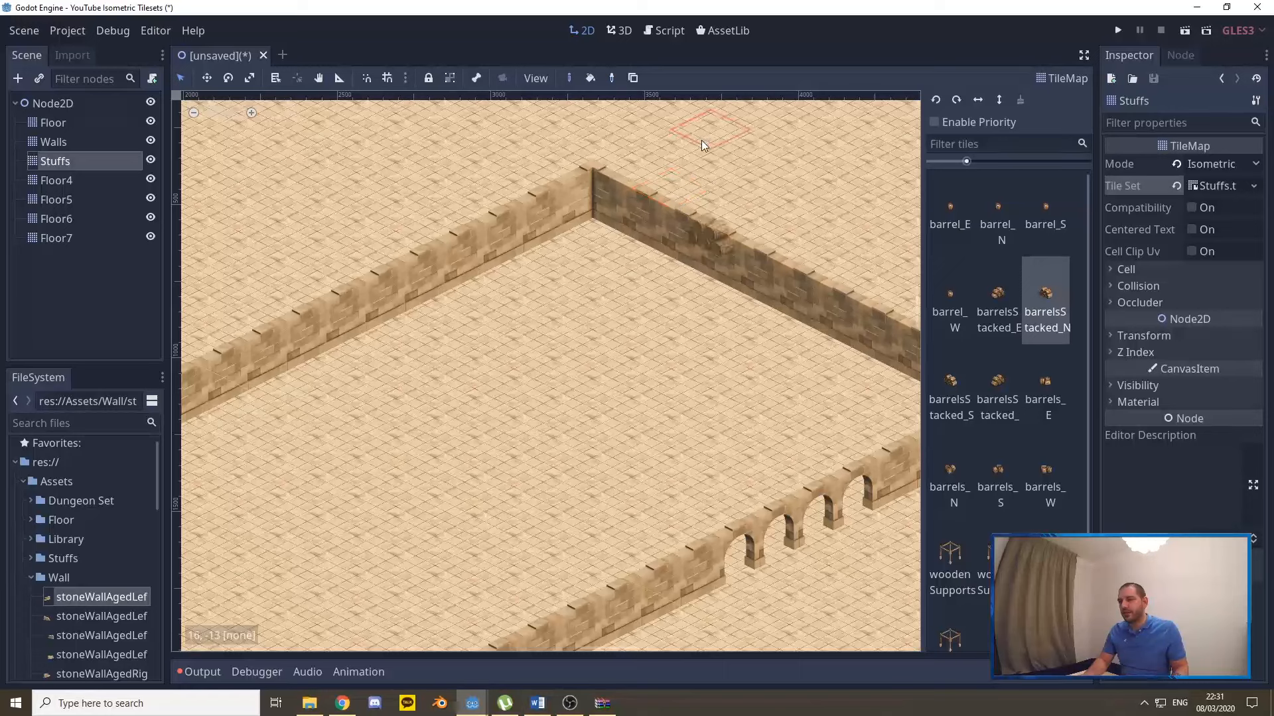
left_click(682, 163)
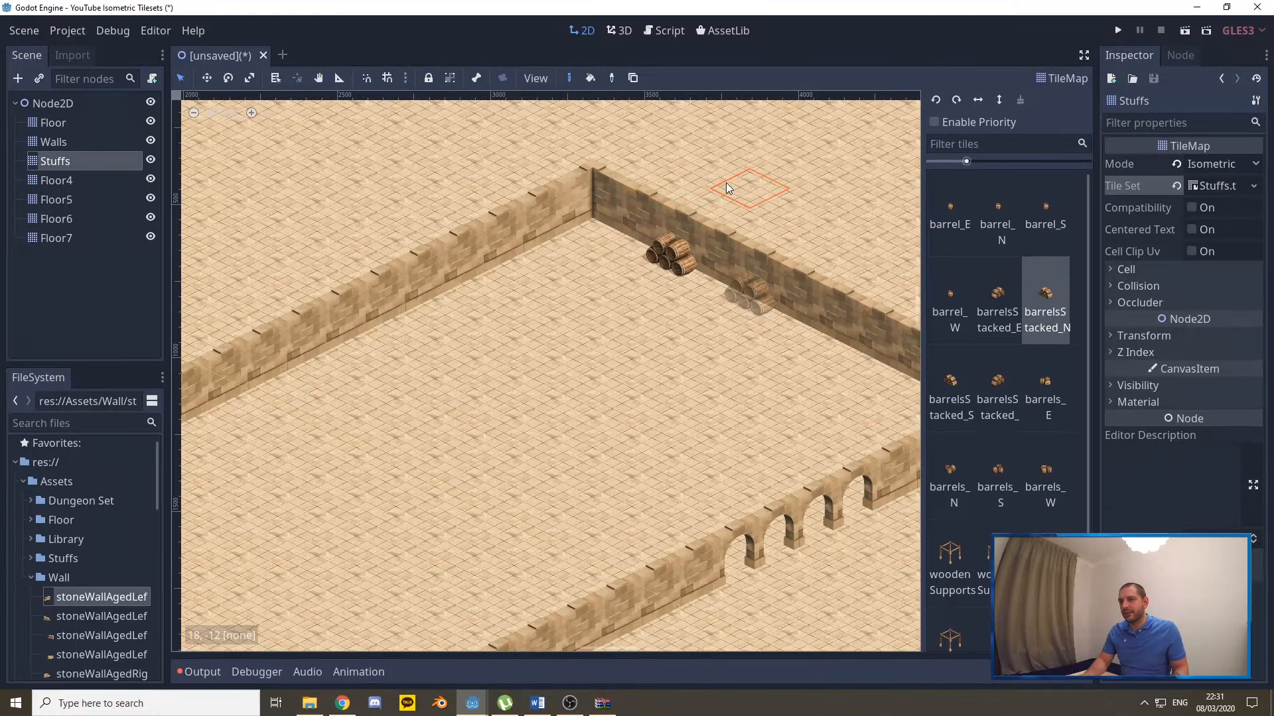
left_click(714, 174)
Place two barrelsStacked tiles in a different orientation, spaced apart along the inside of the upper-left wall.
left_click(995, 380)
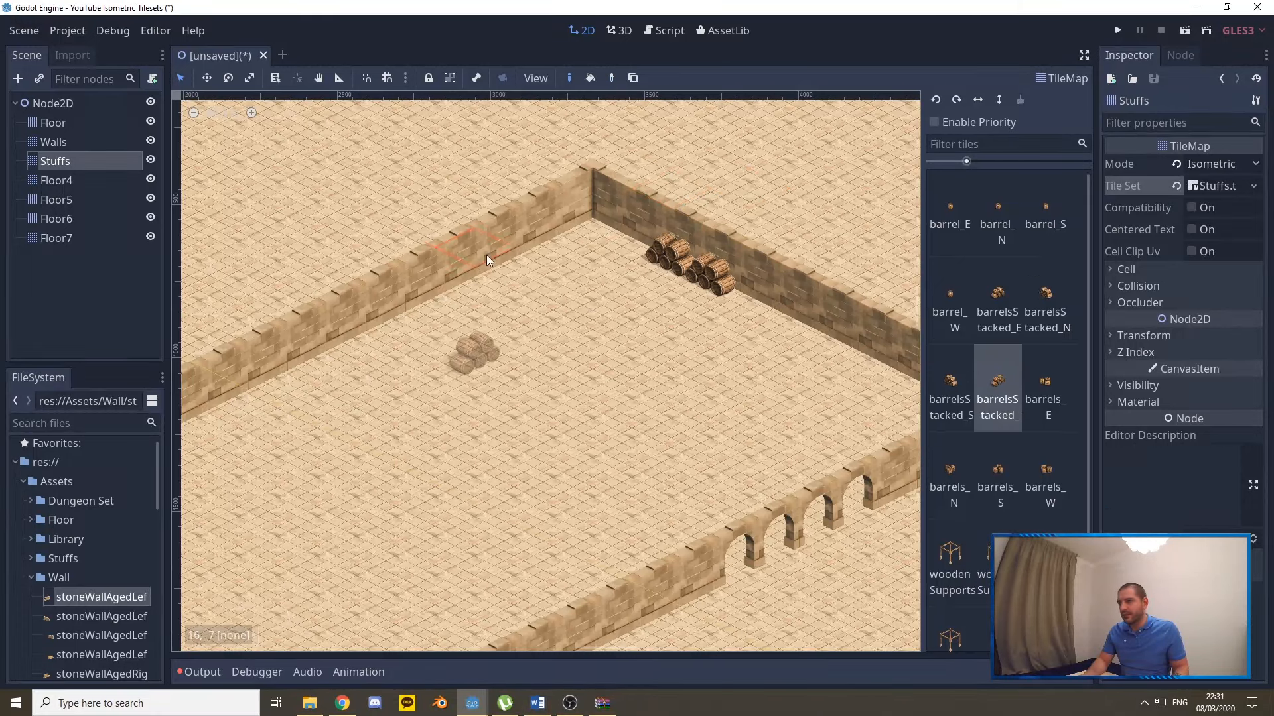
left_click(412, 201)
left_click(340, 240)
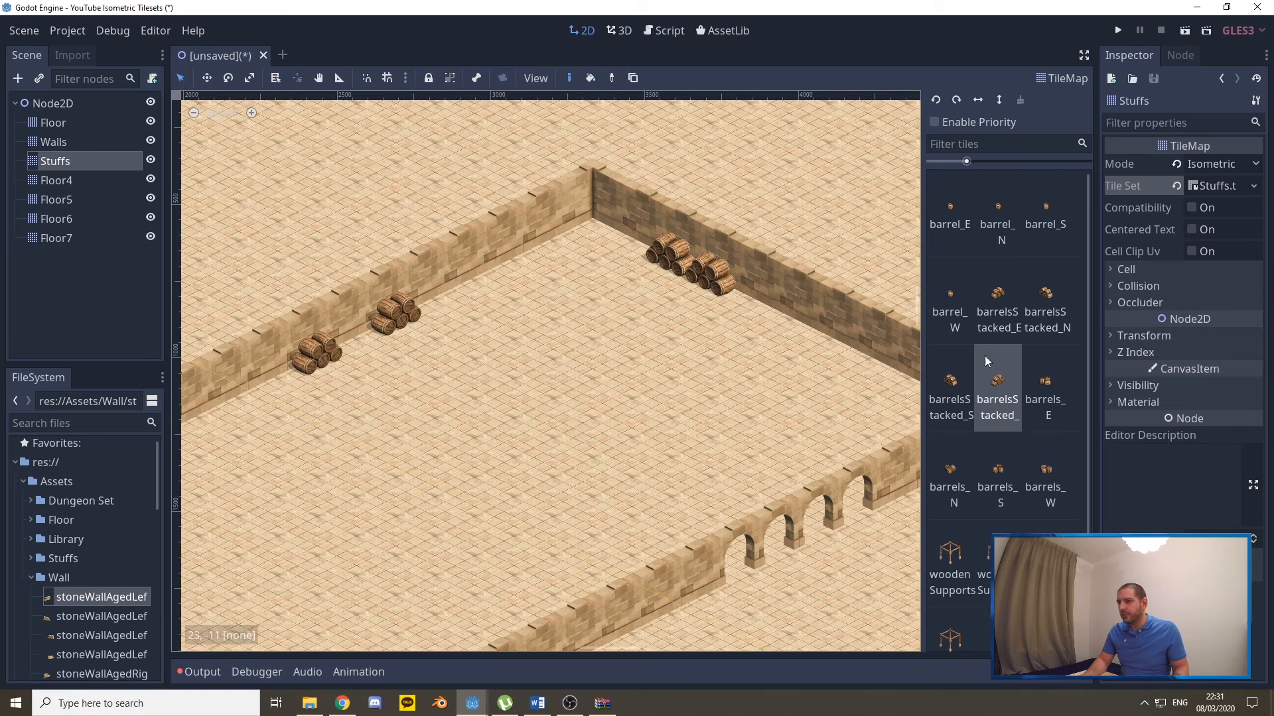
Place a woodenSupports tile overlapping the lower-left wall, between the doorway and the bottom corner.
left_click(1046, 563)
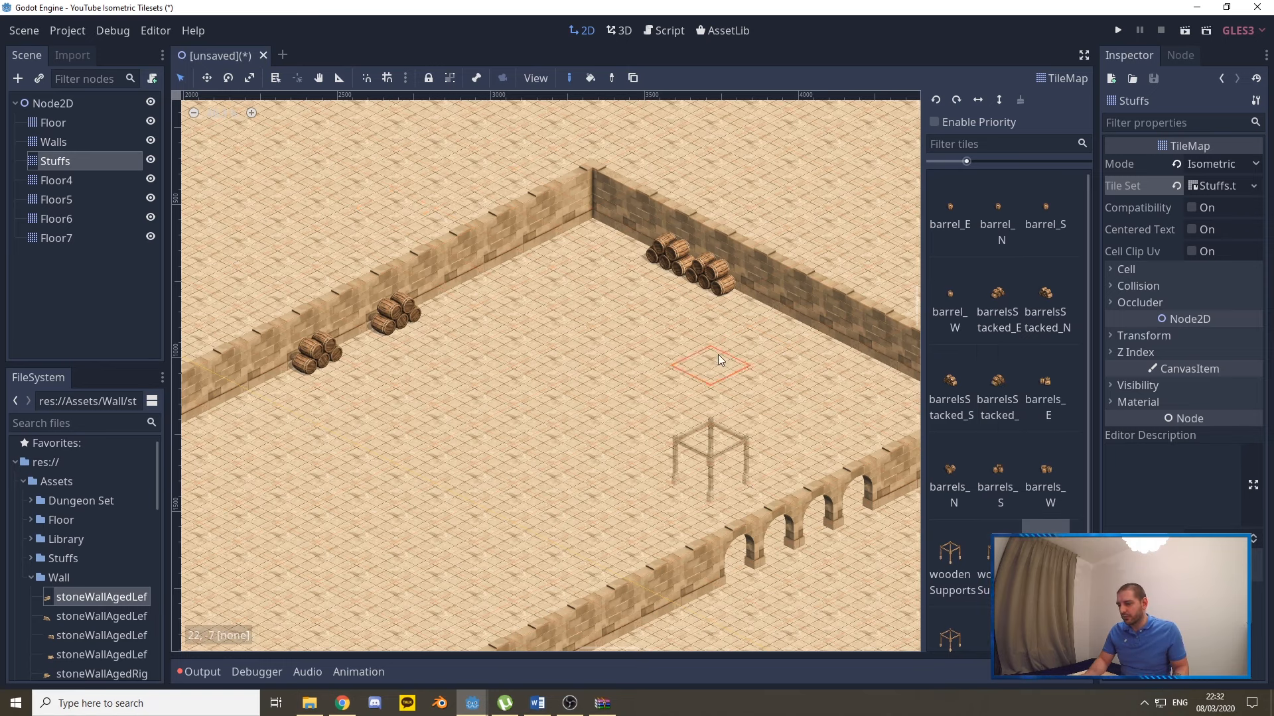
middle_click_drag(471, 409, 751, 132)
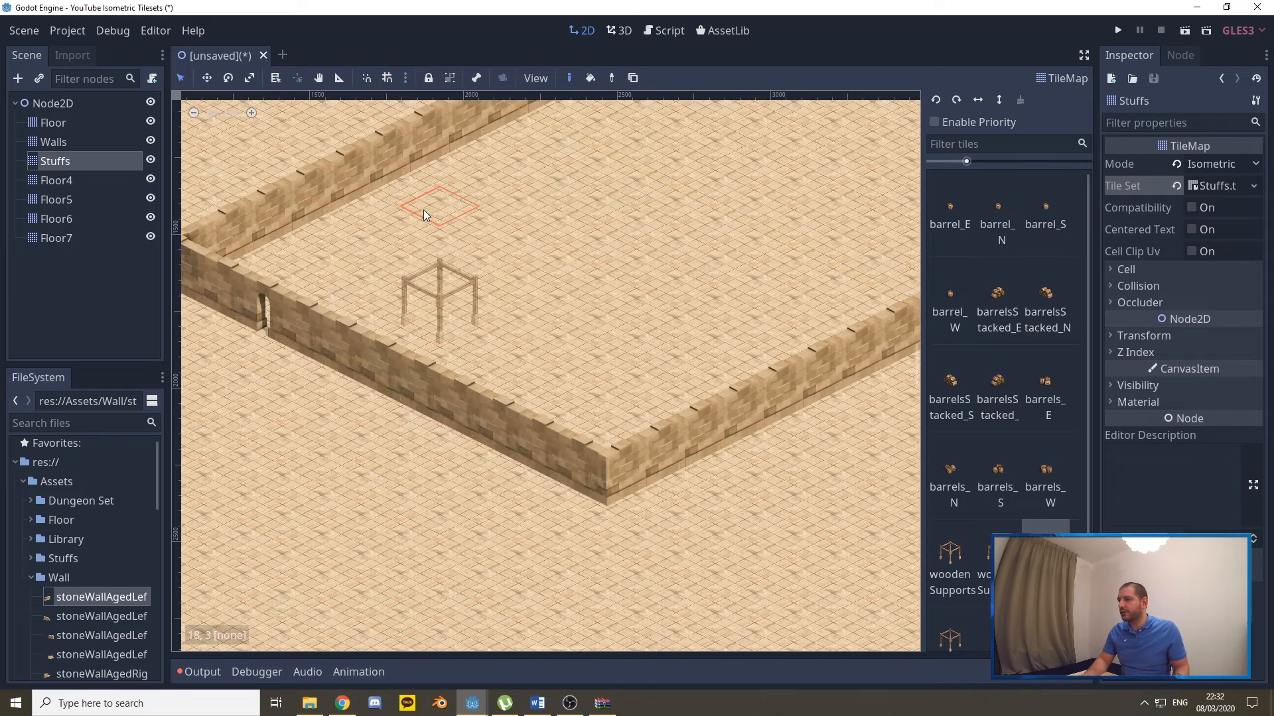
left_click(382, 261)
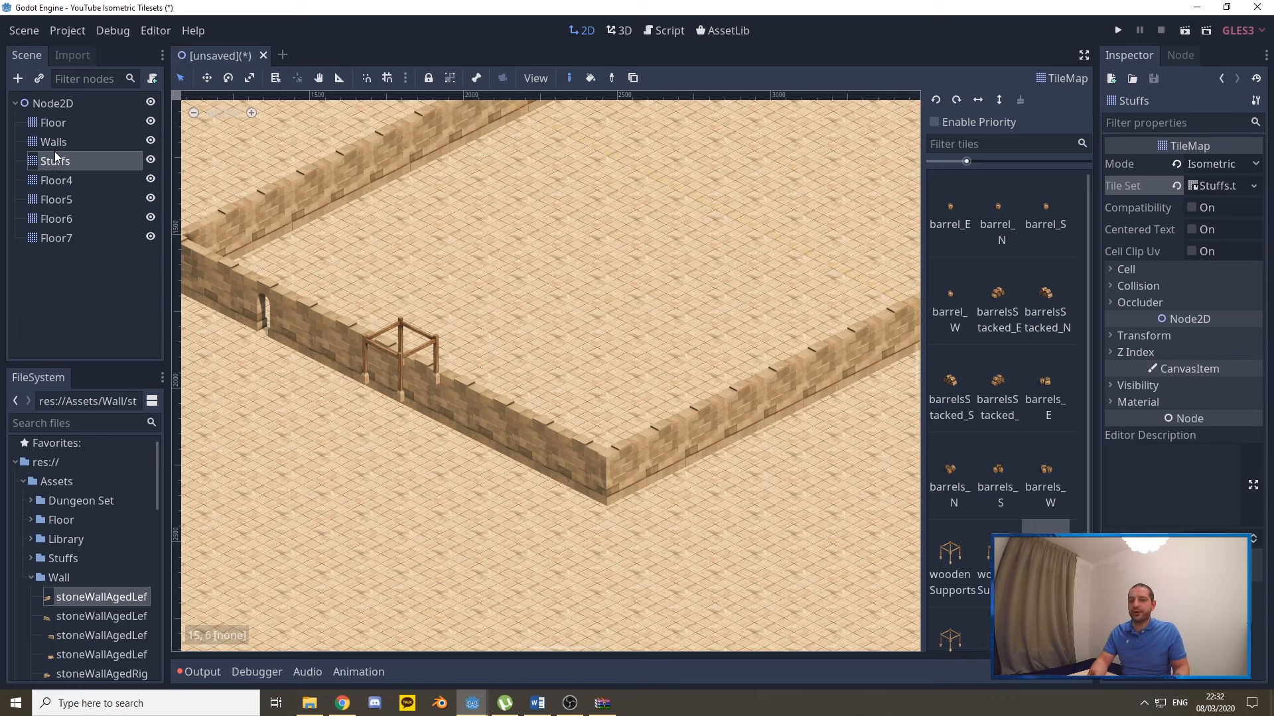
Move Stuffs above Walls in the scene tree and back below it, and erase the wooden supports tile from the wall.
left_click_drag(53, 159, 59, 141)
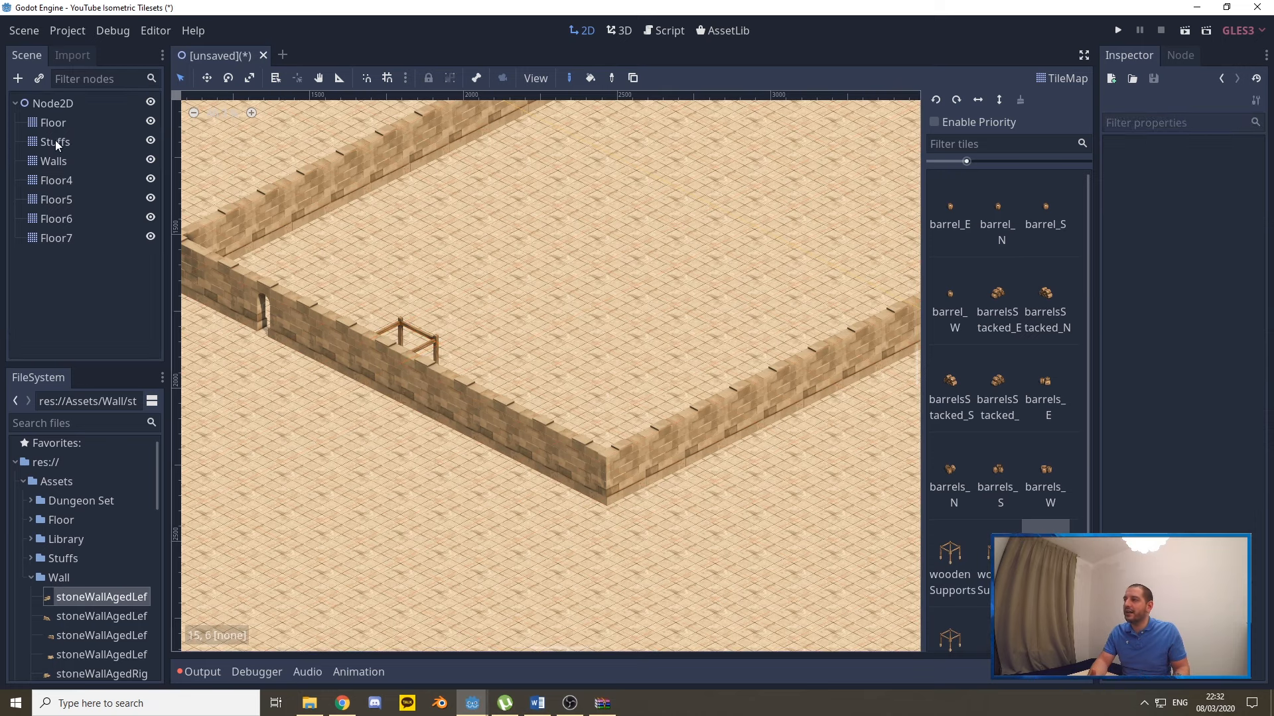
left_click_drag(54, 141, 54, 144)
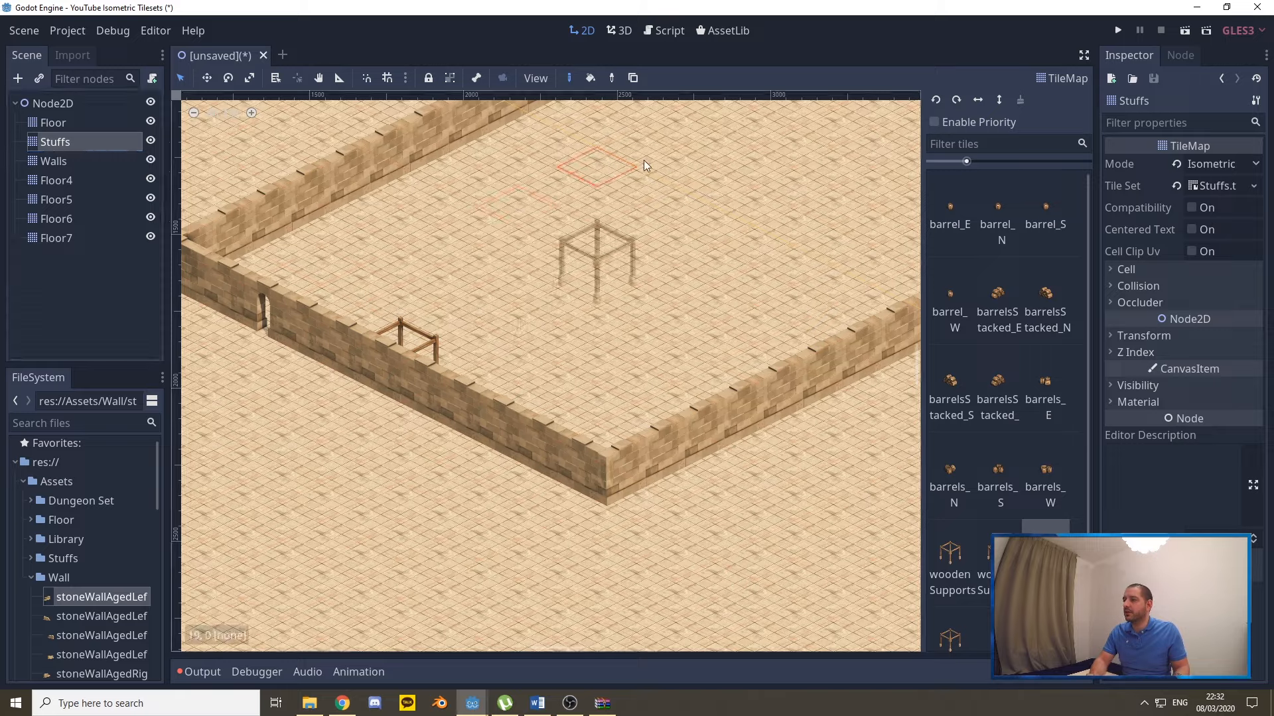
middle_click_drag(643, 160, 514, 327)
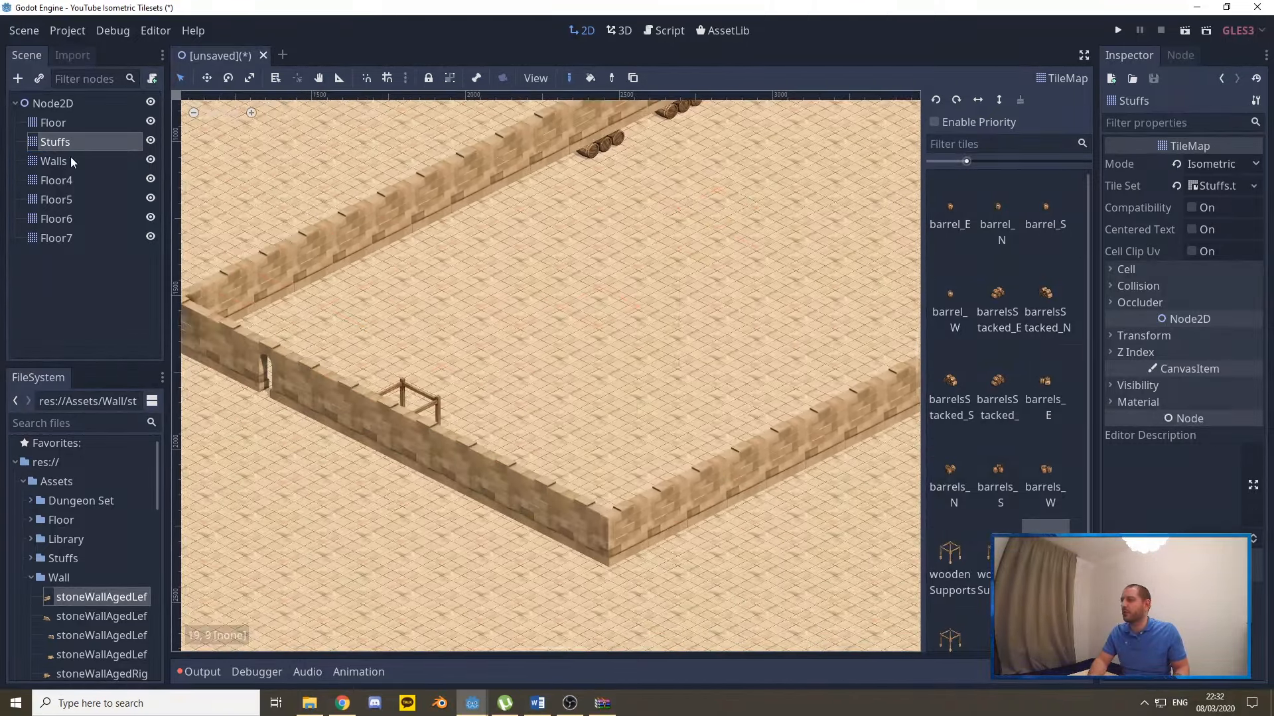
left_click_drag(63, 143, 69, 166)
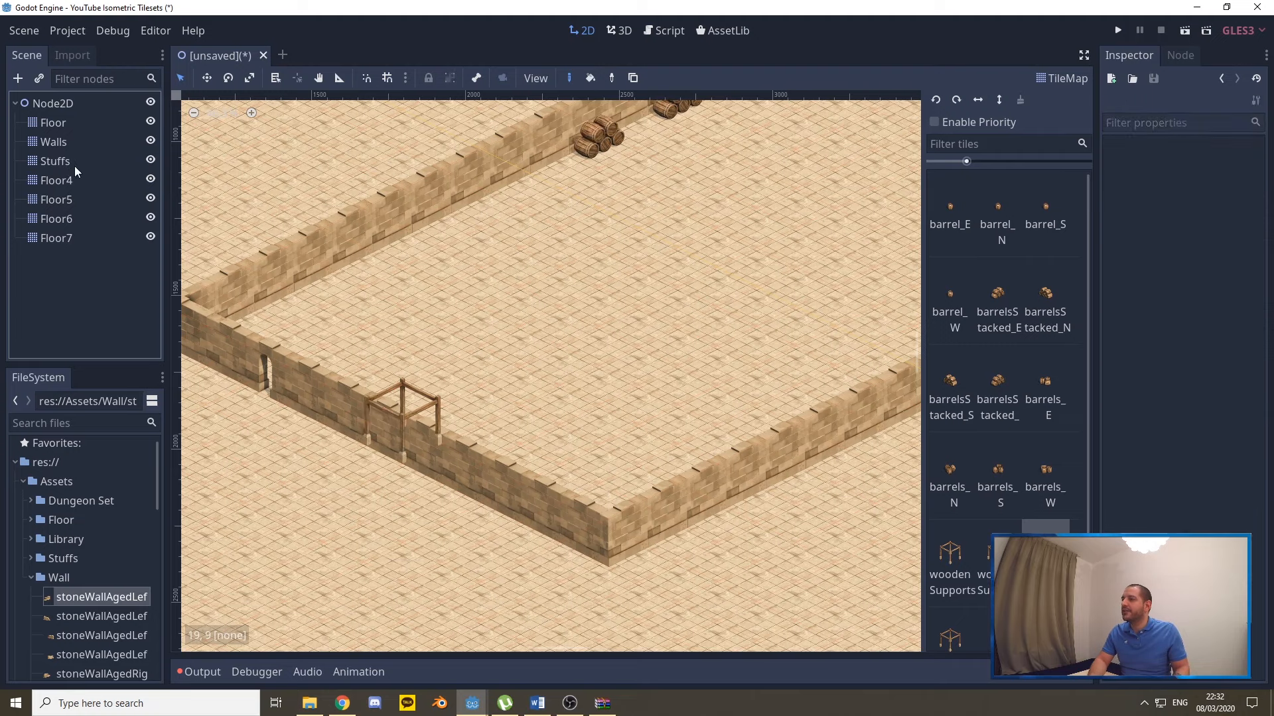
right_click(409, 313)
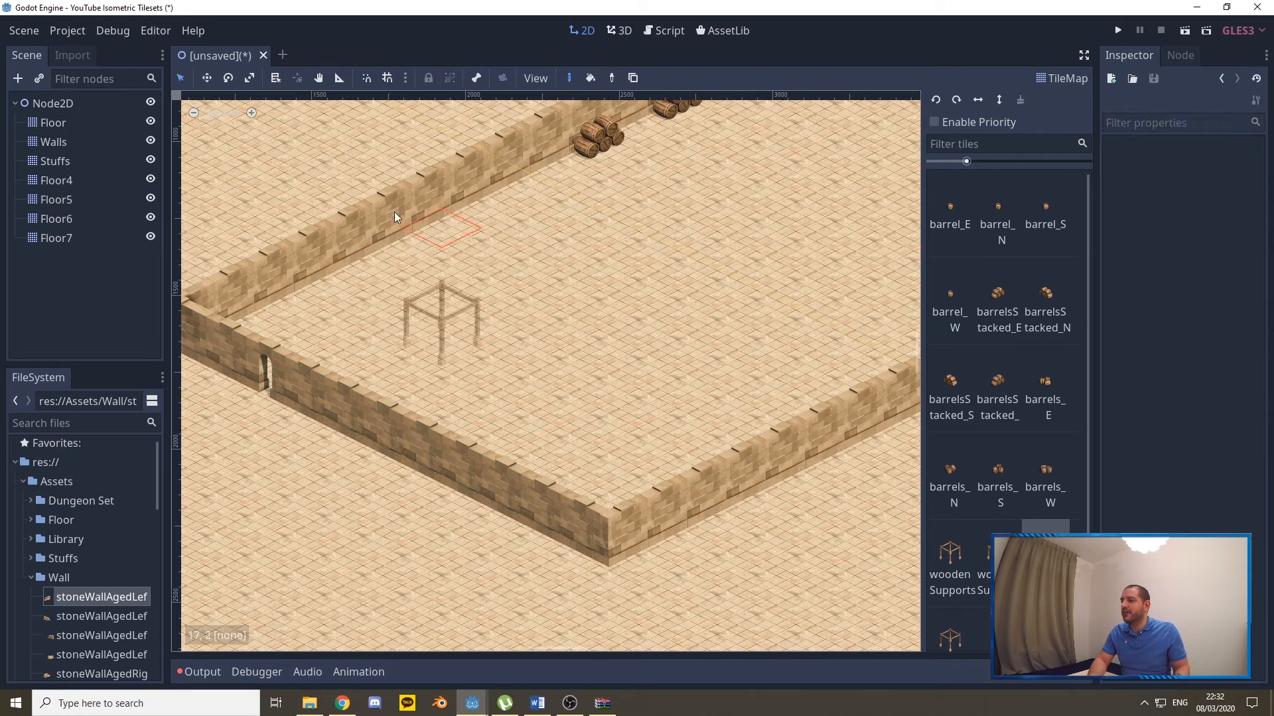
Rename the Floor4 TileMap node to StuffsBehind.
left_click(58, 167)
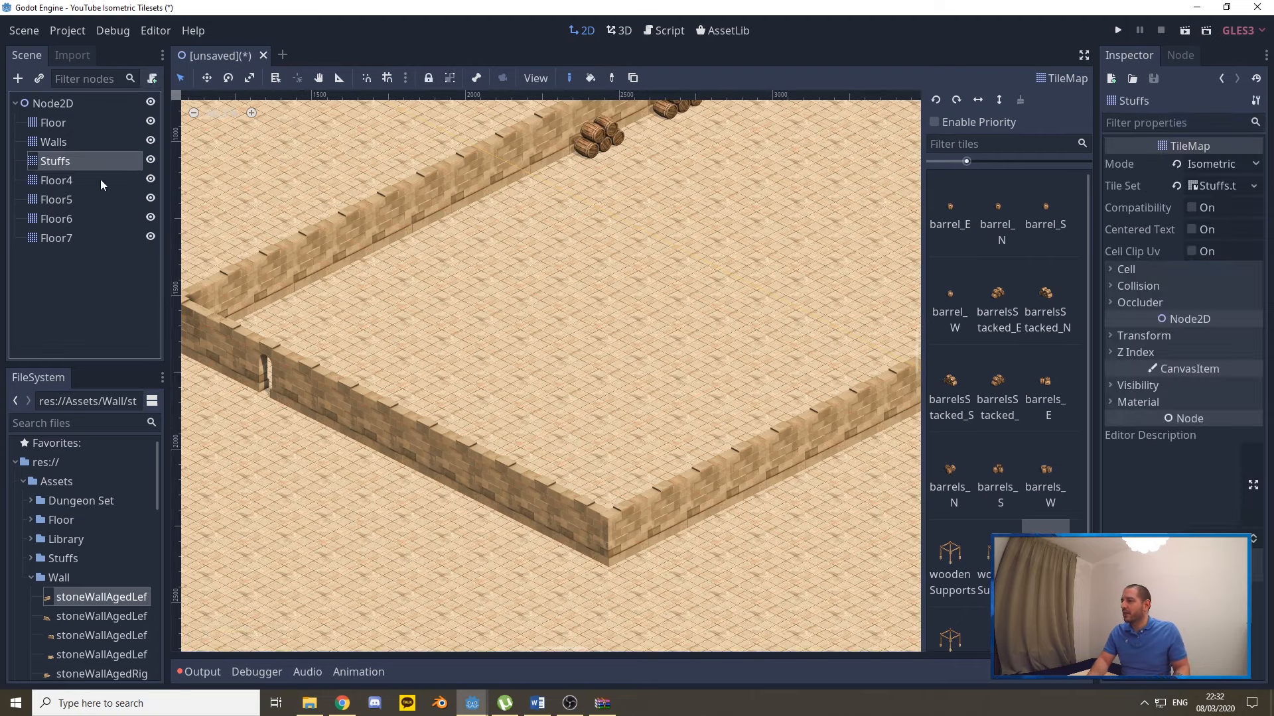
right_click(62, 180)
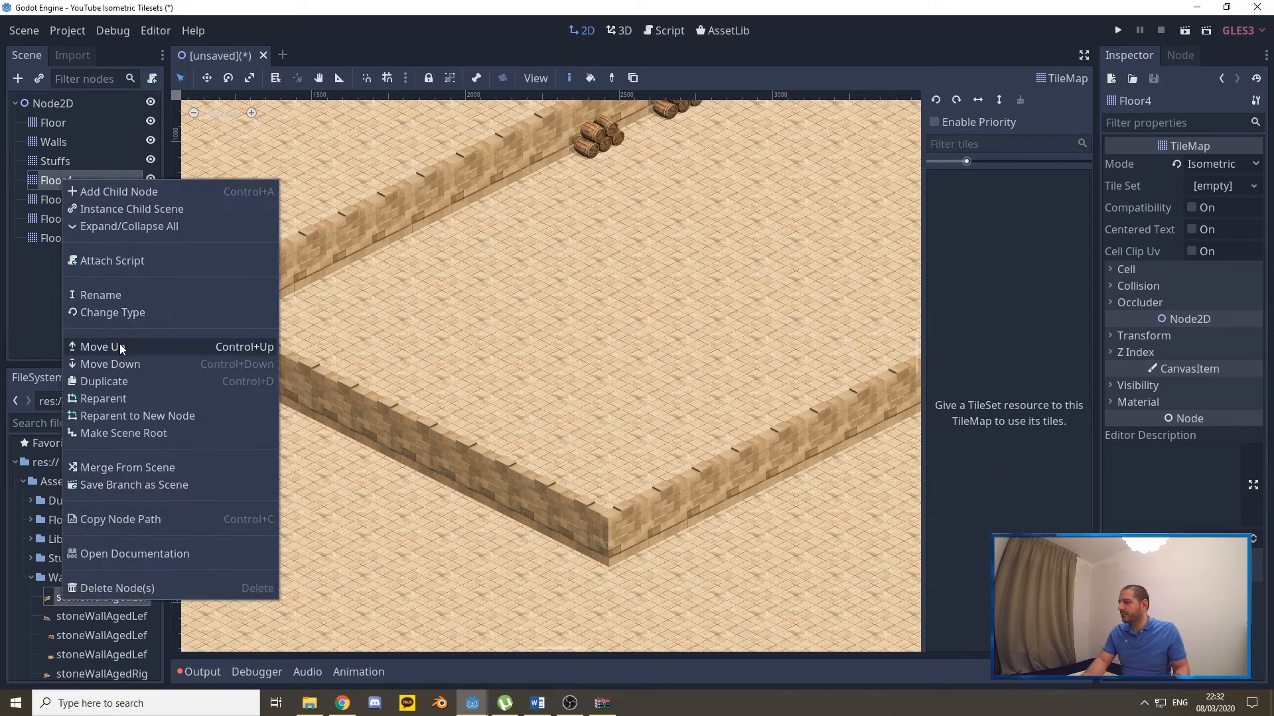
left_click(114, 296)
type("Stuf")
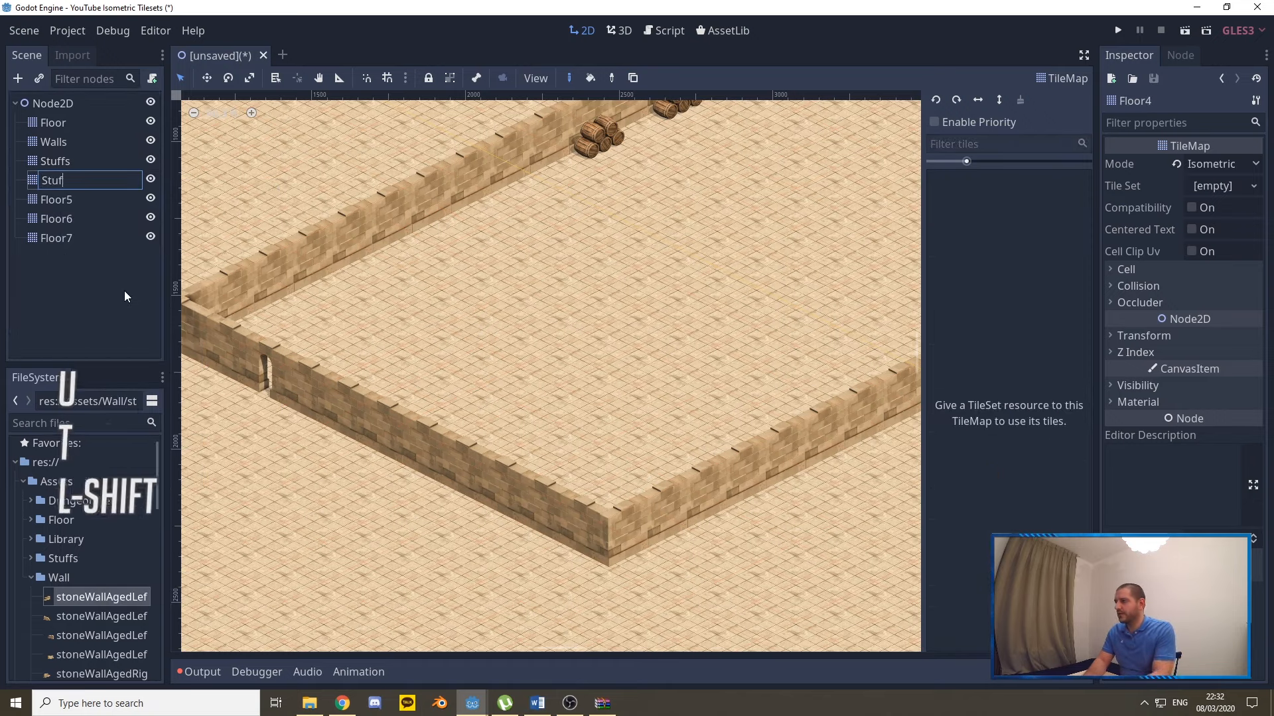
type("fsBehind")
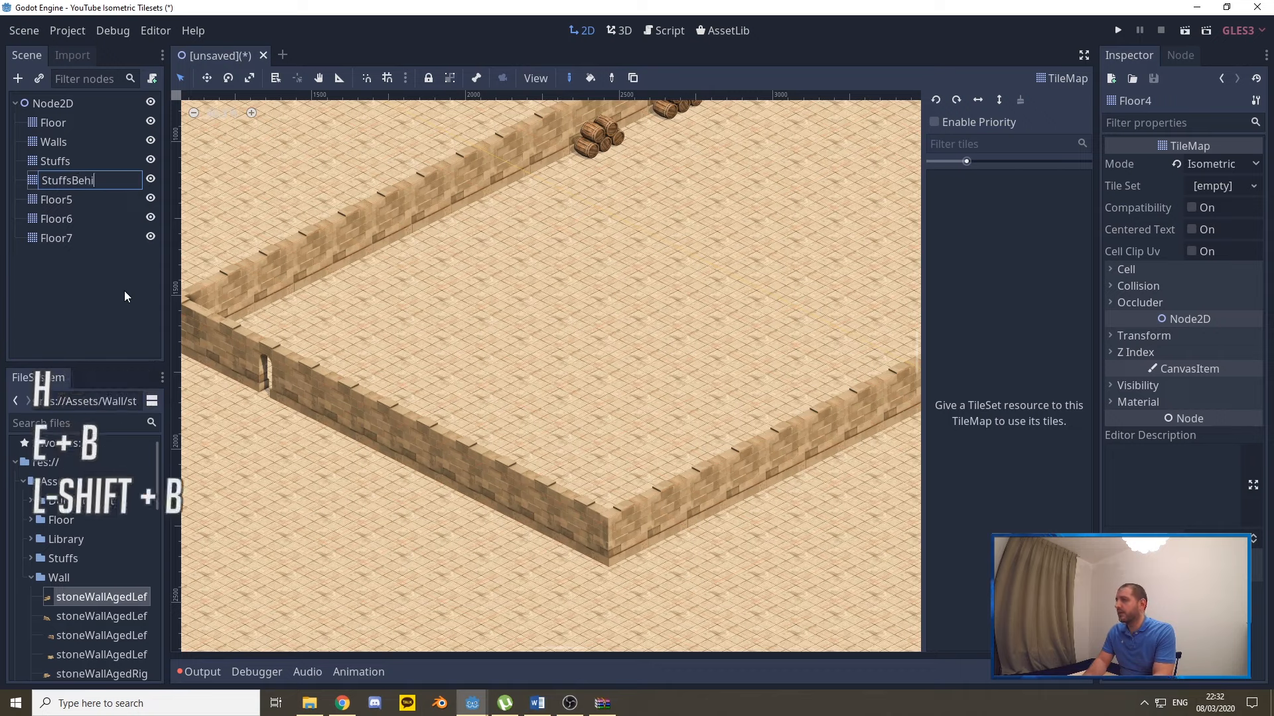
Rename the Stuffs TileMap node to StuffsInFront.
right_click(57, 164)
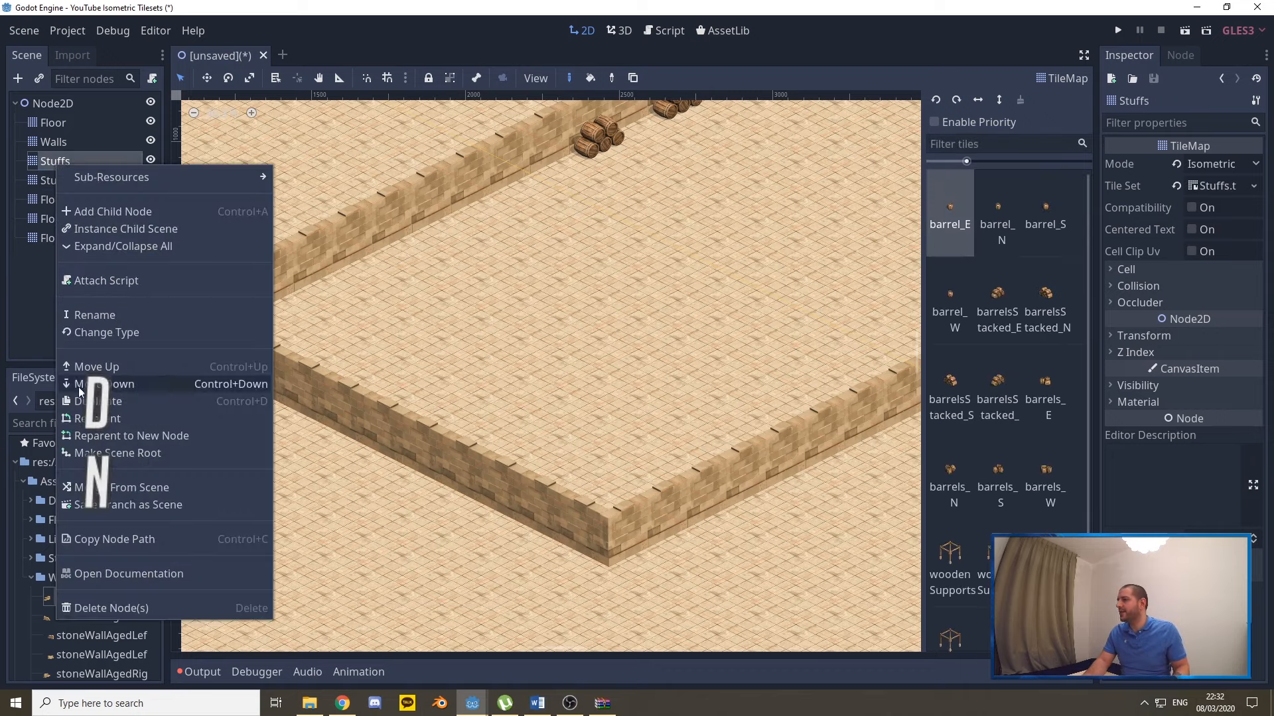
left_click(97, 314)
key("End")
type("InFront")
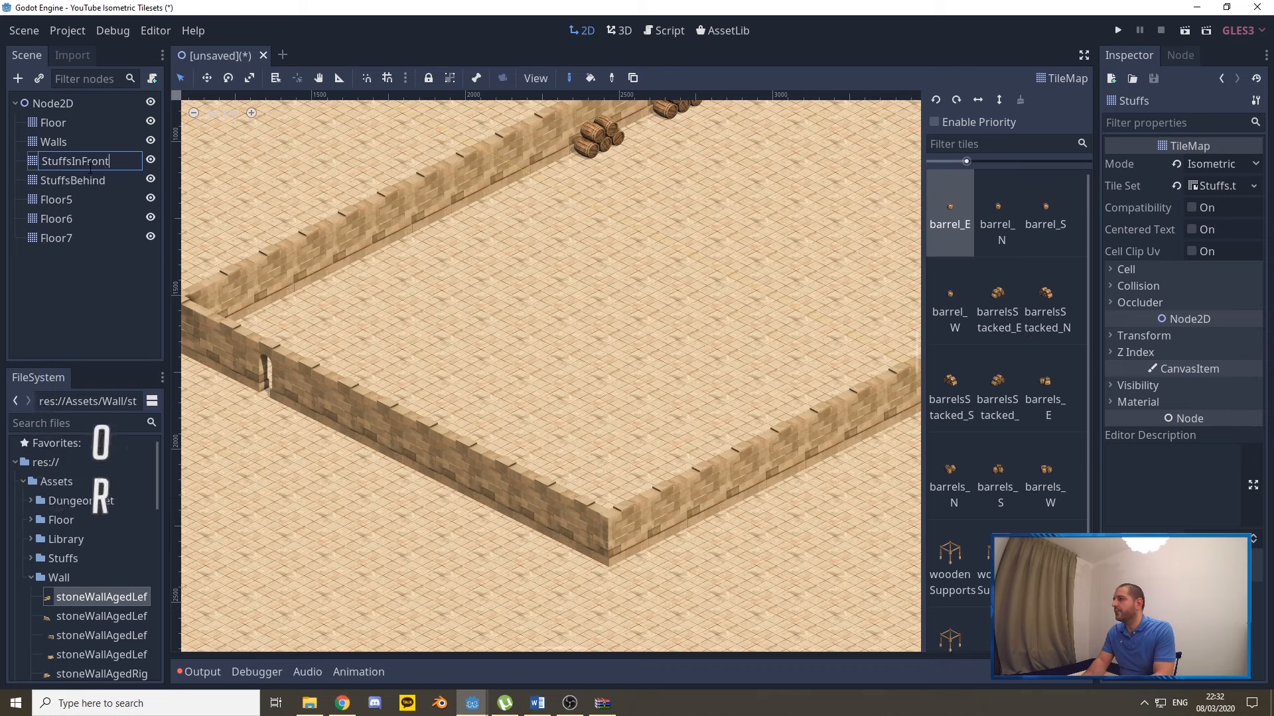
key("Return")
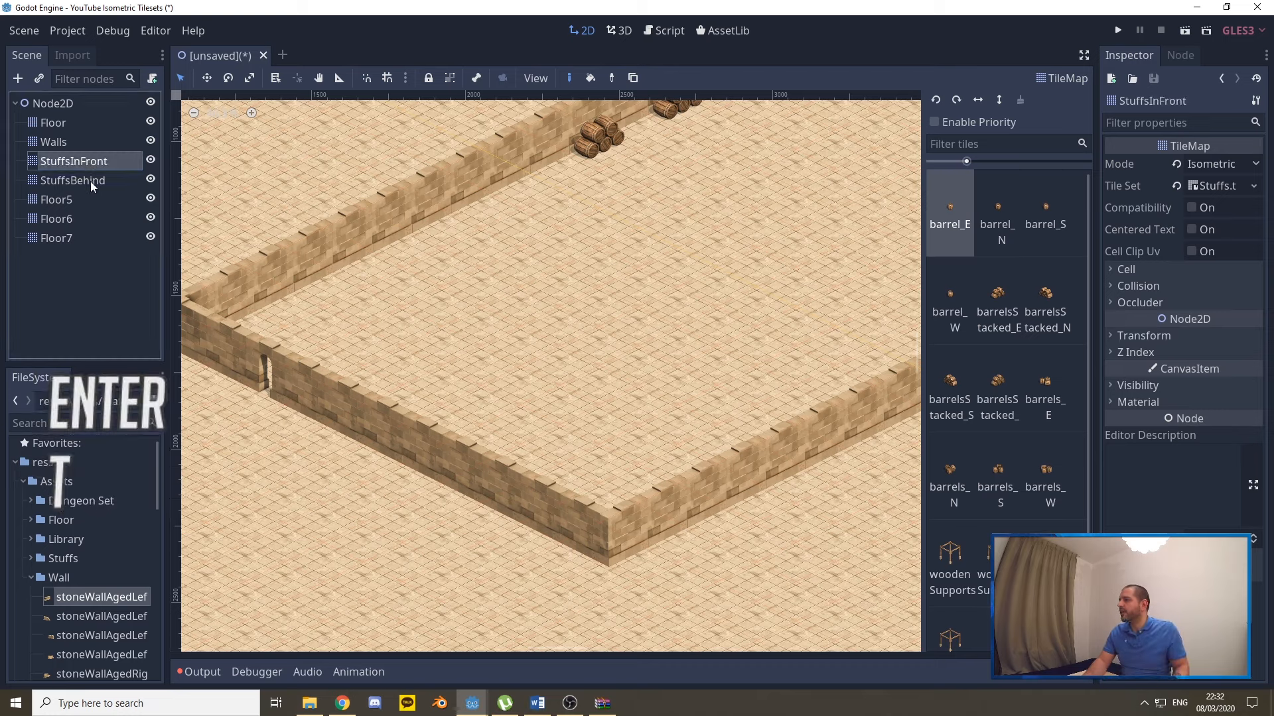
Move StuffsBehind between Floor and Walls in the scene tree and load Stuffs.tres as its tile set.
left_click_drag(89, 180, 74, 132)
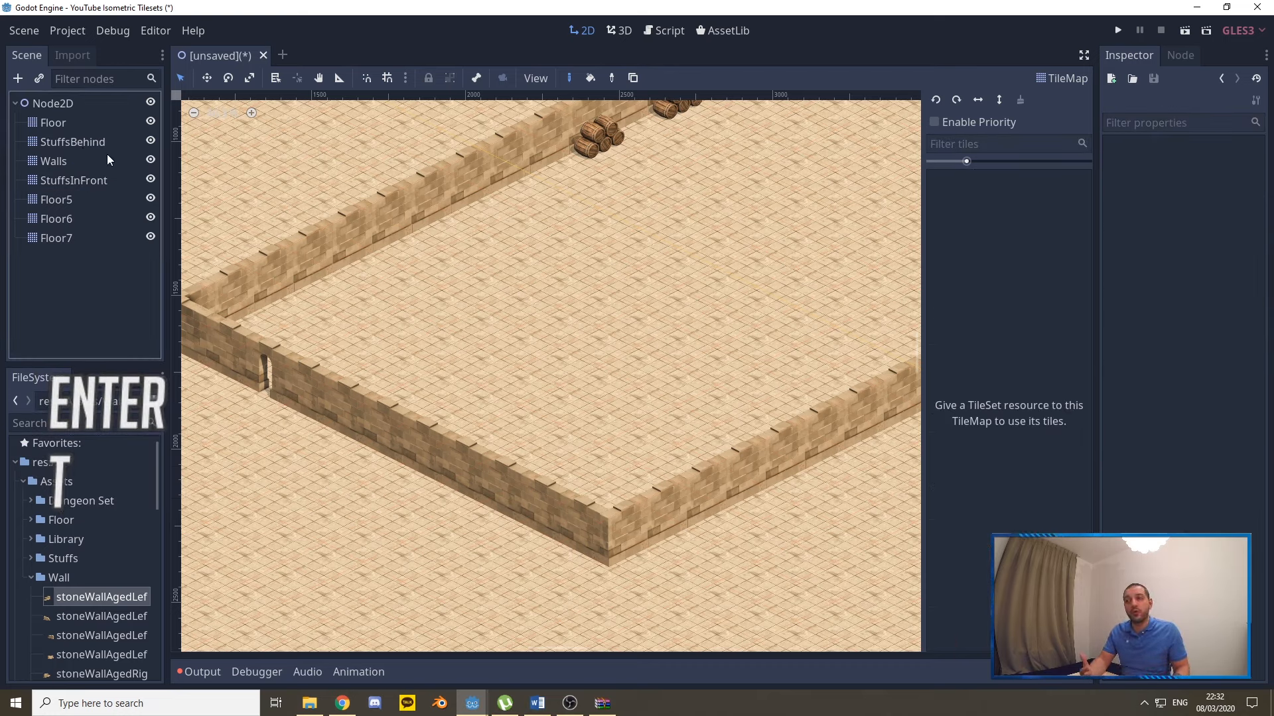
left_click(78, 142)
left_click(1254, 186)
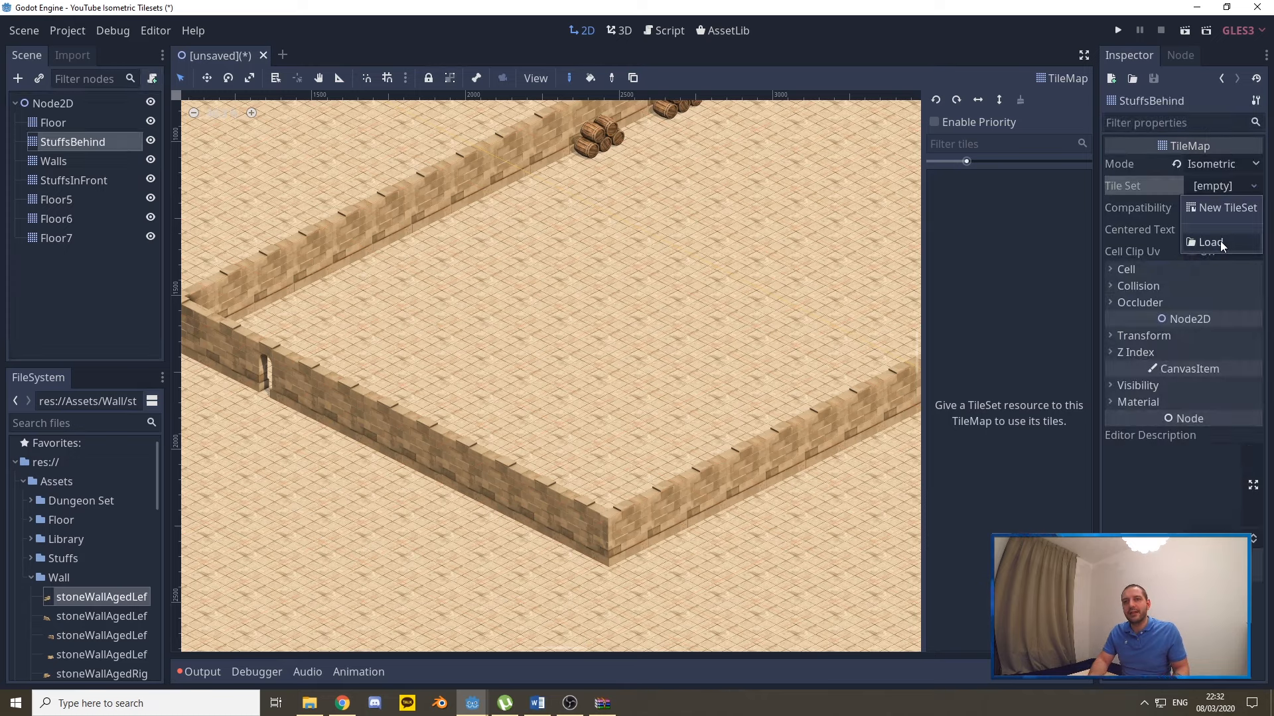
left_click(1223, 244)
double_click(440, 183)
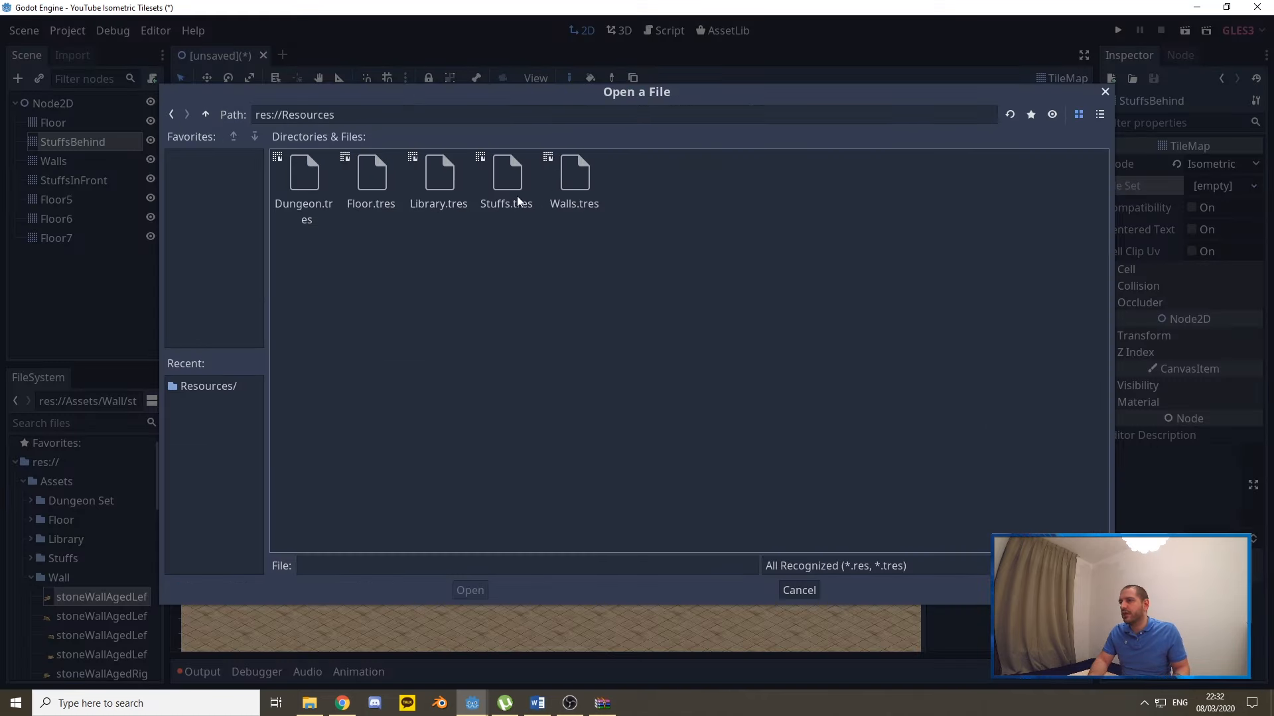
double_click(507, 177)
On StuffsBehind, place woodenSupportsBlock_E tiles behind the room's front walls: two along the lower-left wall and one along the lower-right wall.
middle_click_drag(694, 249, 559, 309)
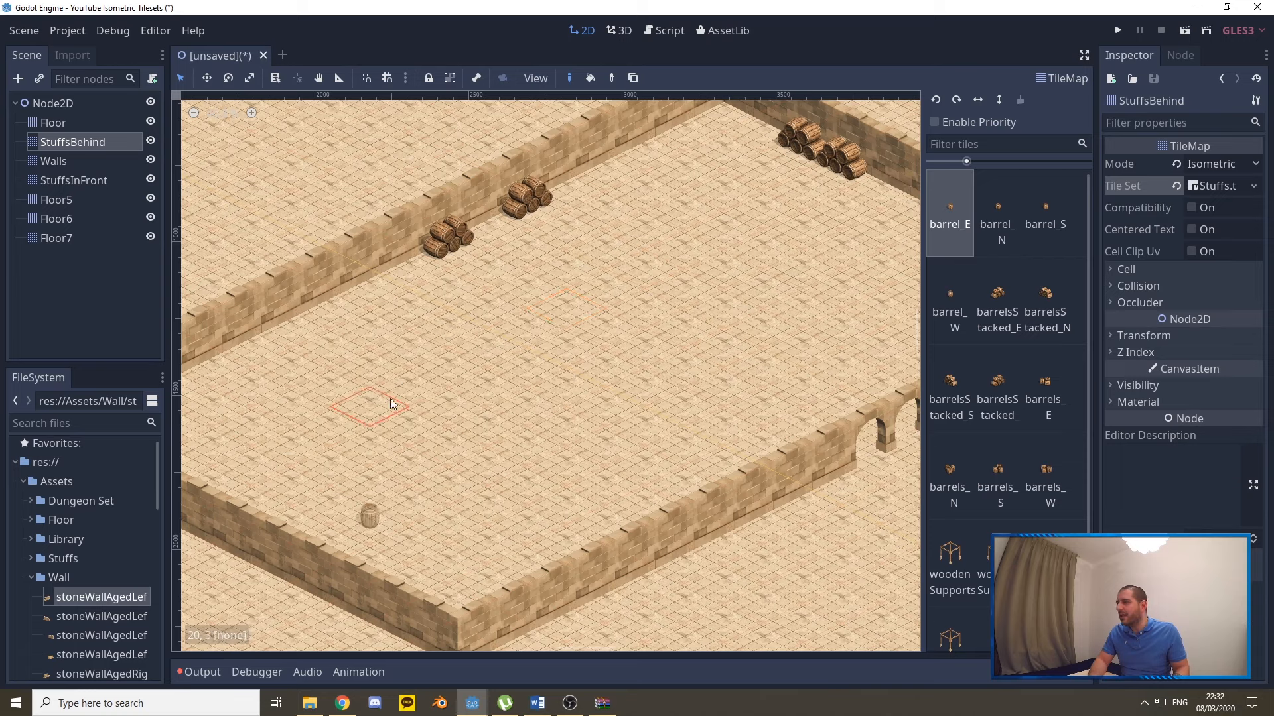
middle_click_drag(391, 398, 381, 335)
left_click(958, 559)
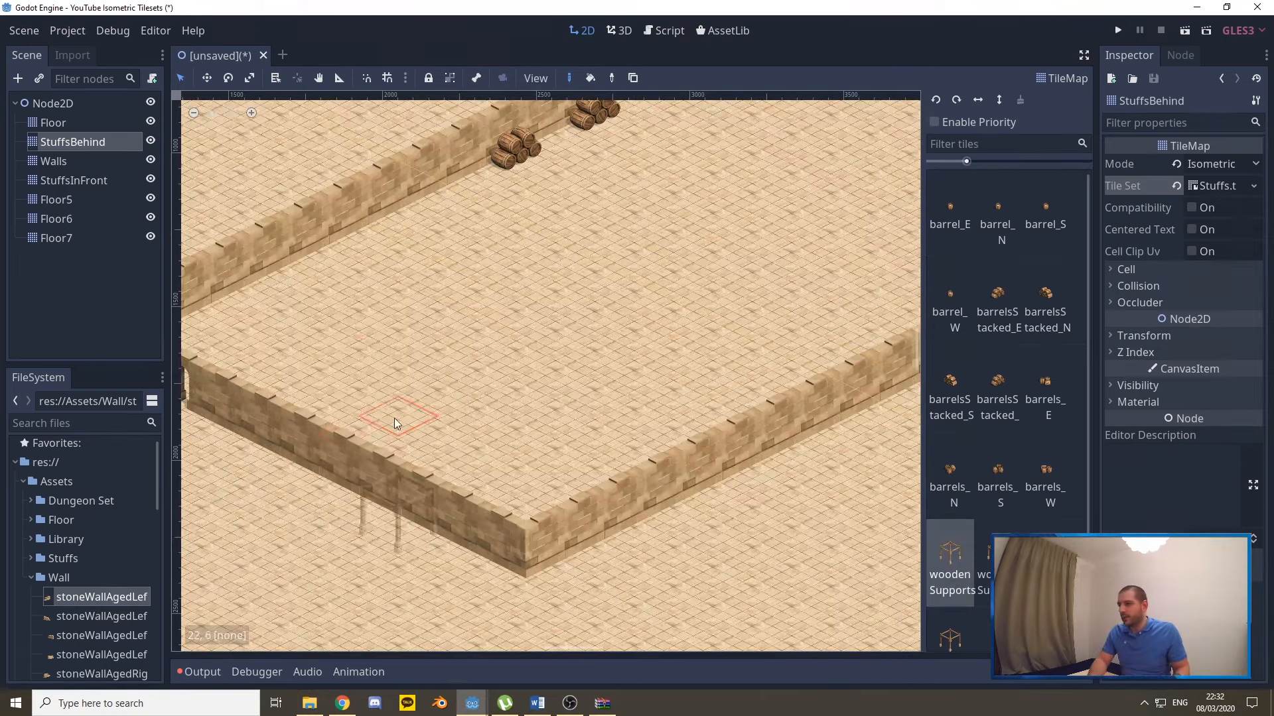
left_click(330, 342)
left_click(432, 387)
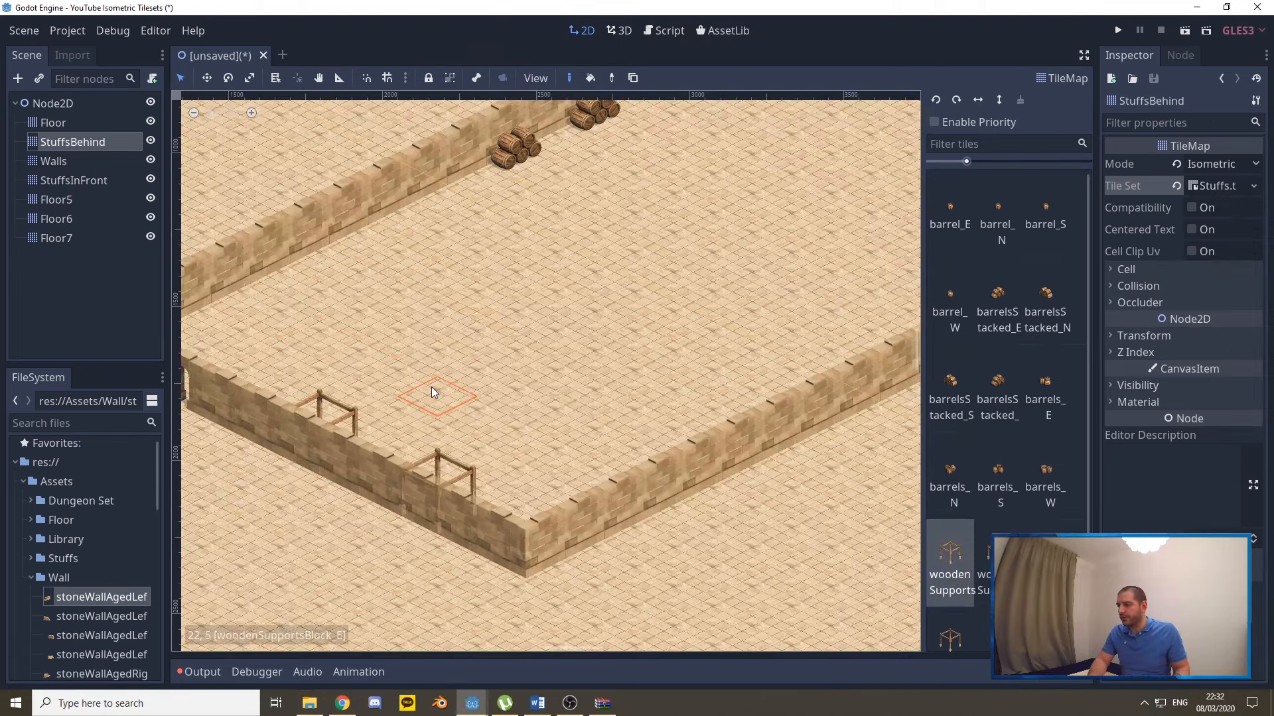
left_click(786, 287)
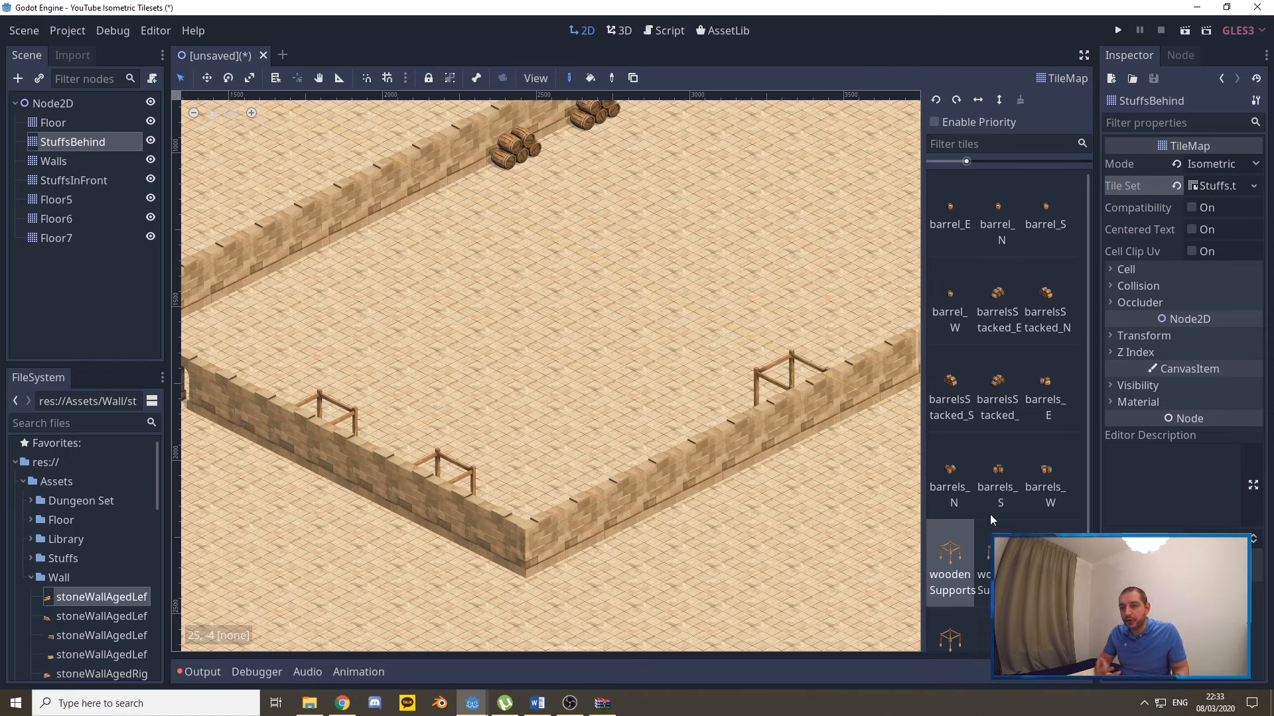
Place a barrels_N tile inside the room's bottom corner, behind the walls, and inspect the overlap up close.
left_click(953, 469)
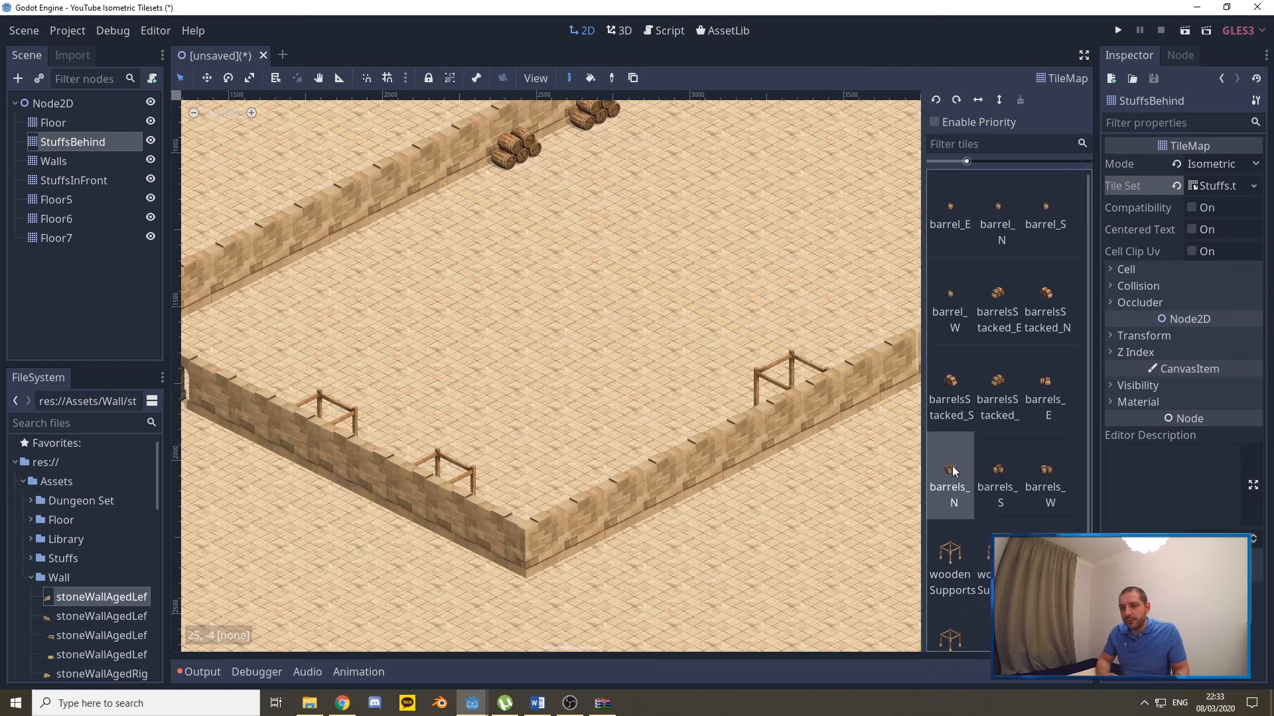
left_click(515, 407)
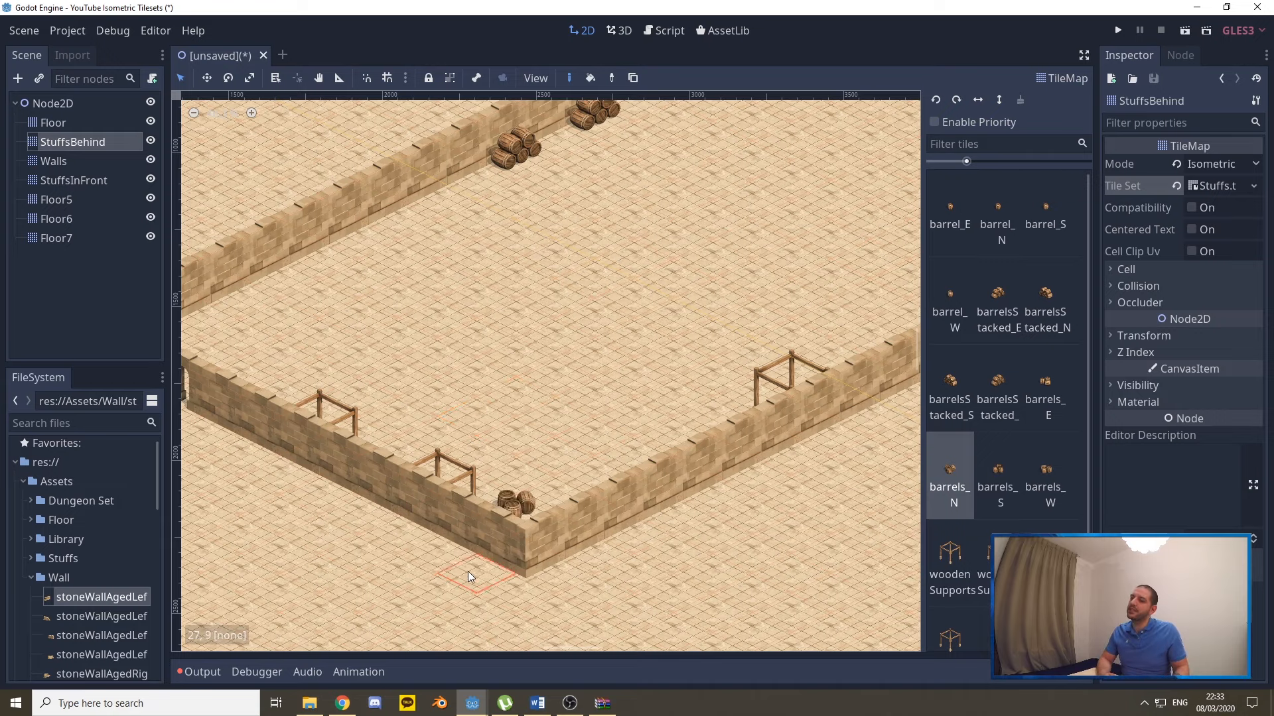
scroll(492, 556, "up", 4, "ctrl")
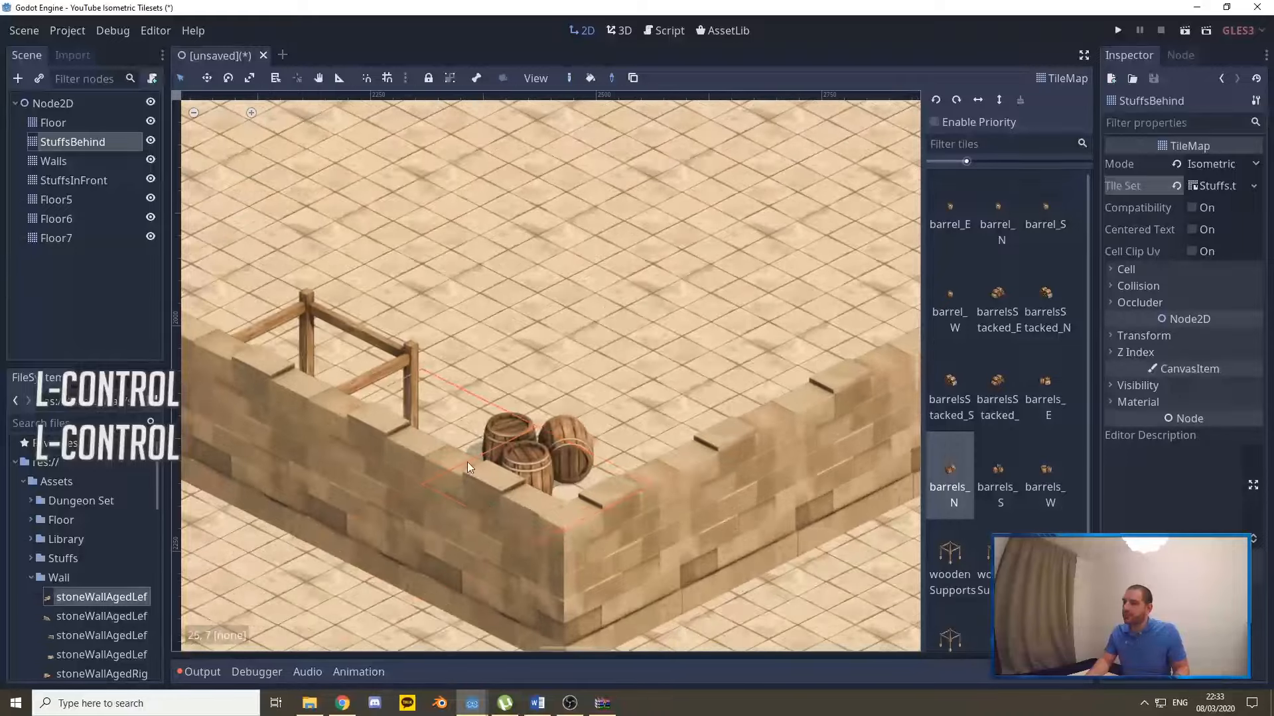
scroll(576, 515, "down", 6, "ctrl")
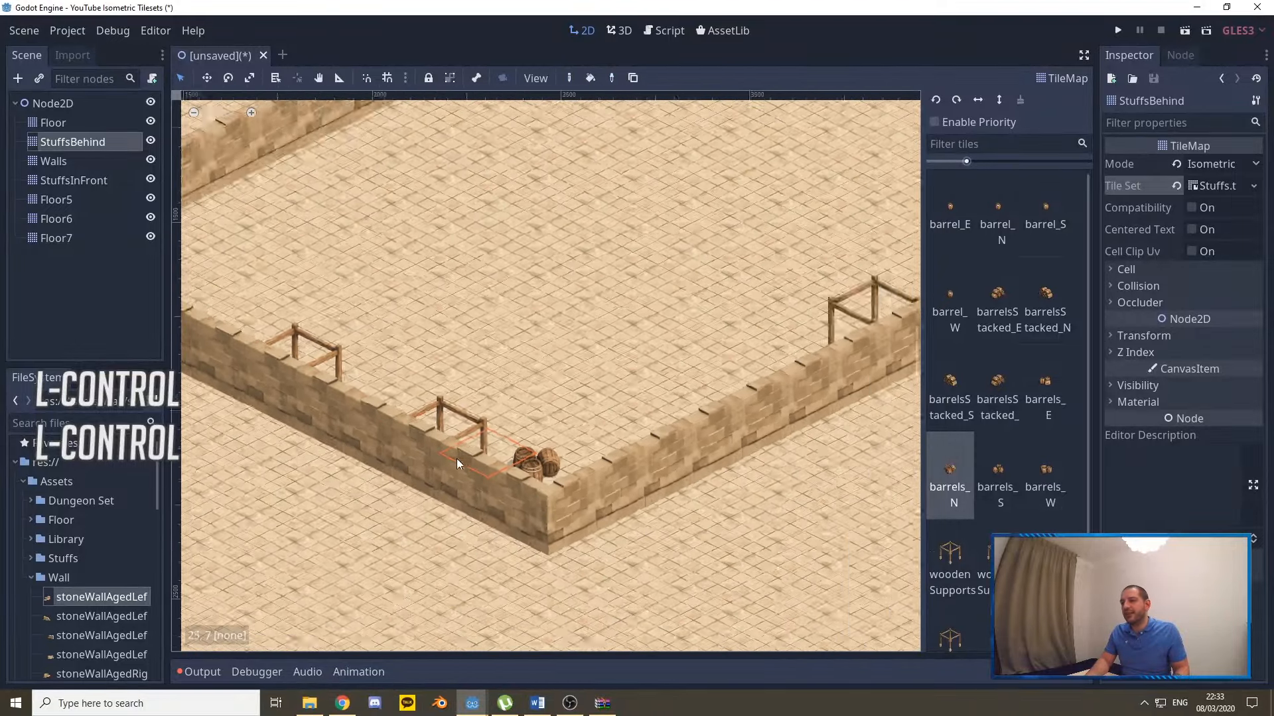
scroll(553, 190, "up", 4, "ctrl")
scroll(324, 476, "down", 2, "ctrl")
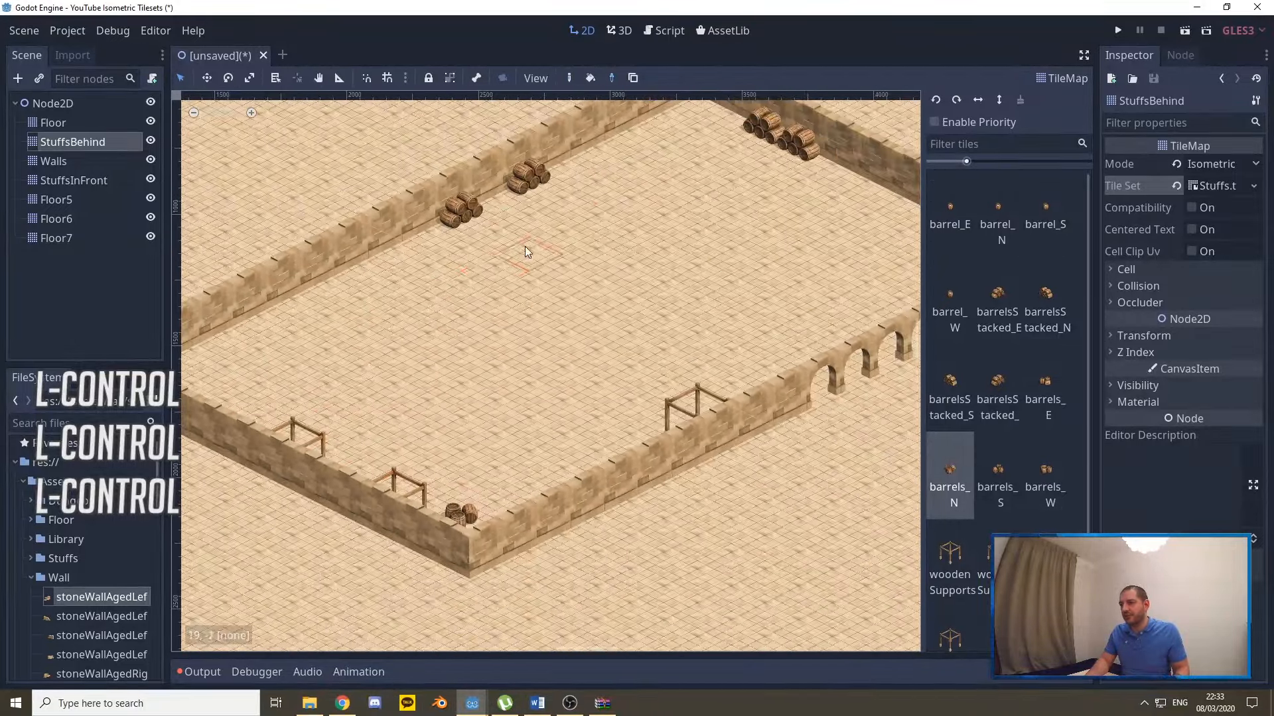
scroll(524, 247, "up", 4, "ctrl")
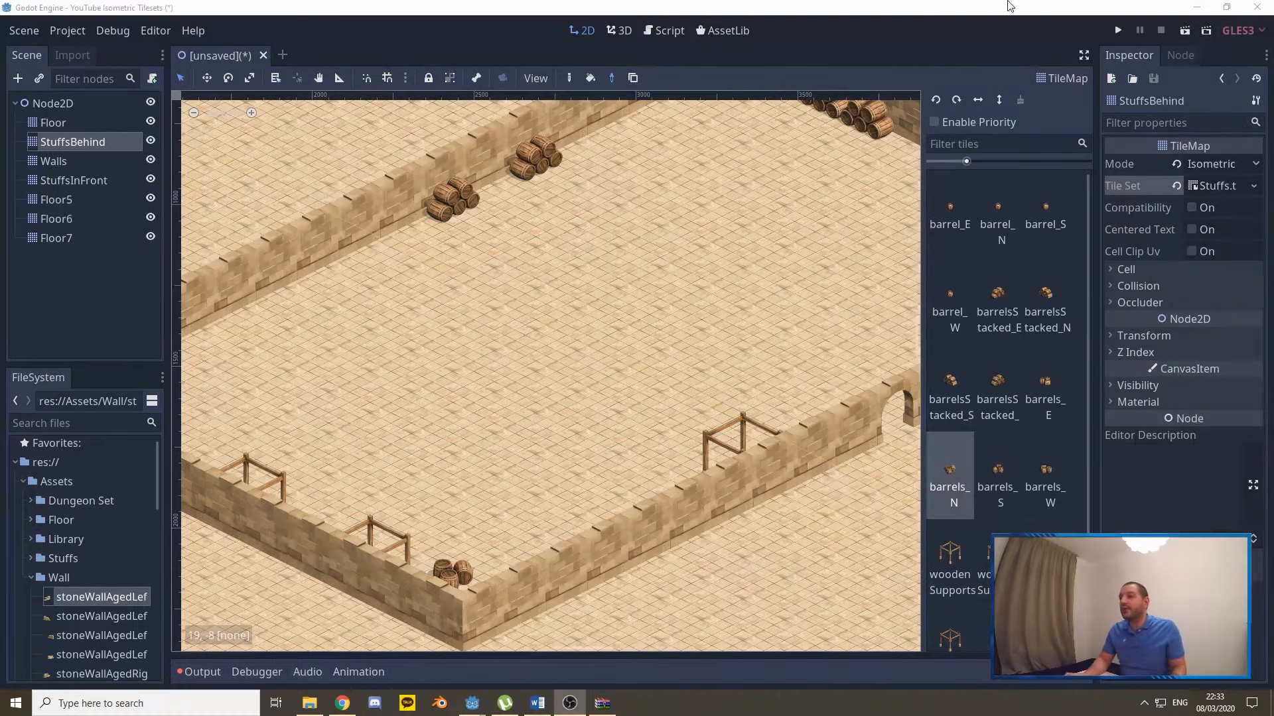
On the Floor TileMap, place three separate dirt_S tiles scattered around the middle of the room.
left_click(57, 122)
scroll(1008, 343, "down", 5)
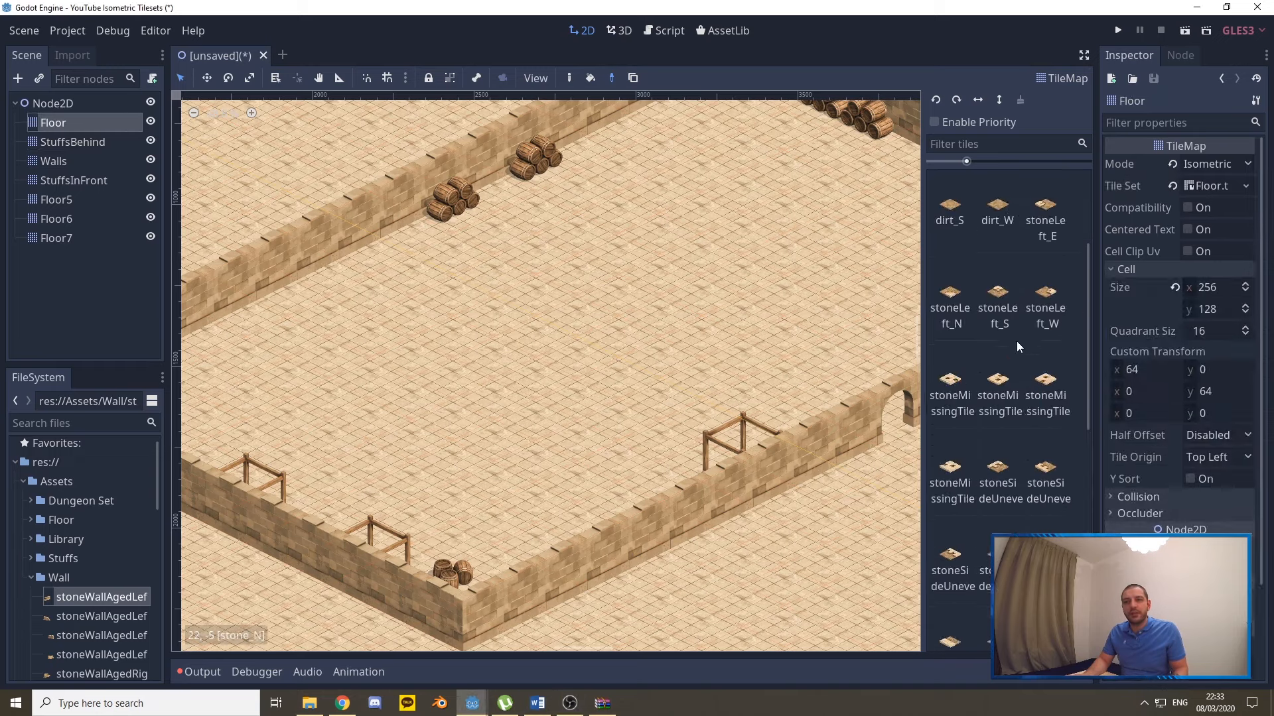
scroll(1017, 392, "up", 5)
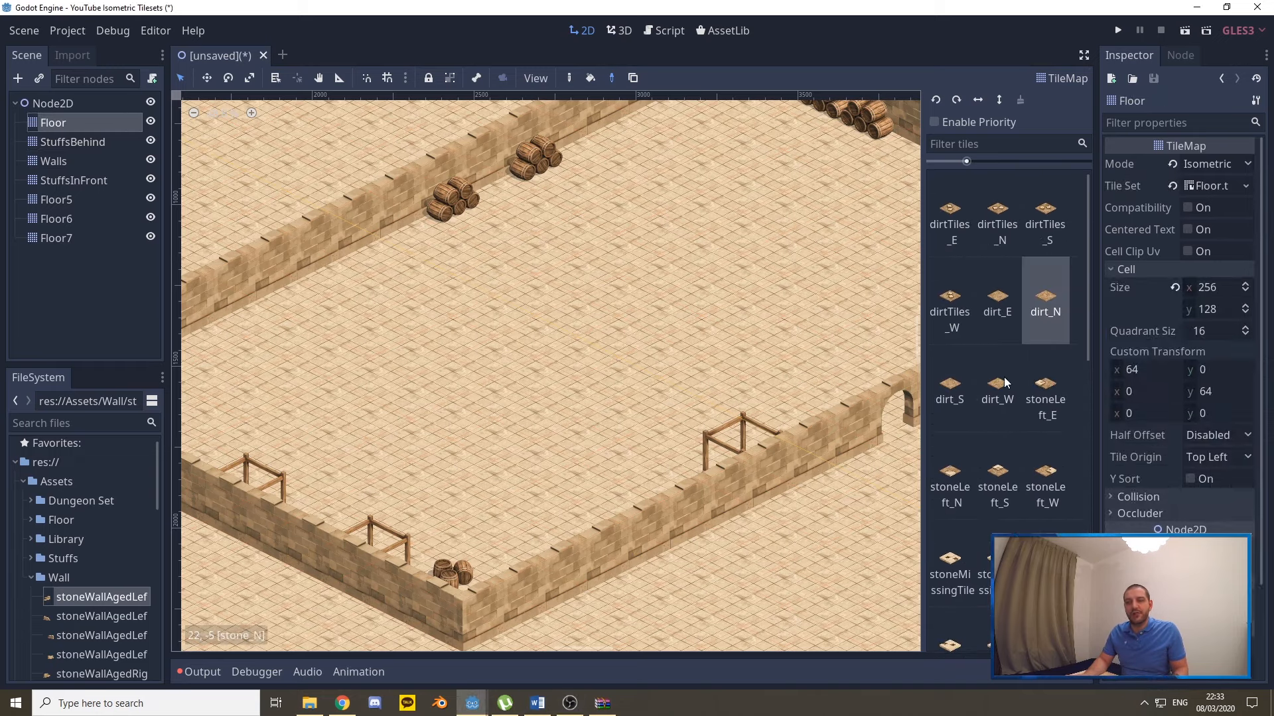
left_click(949, 392)
mouse_move(646, 299)
middle_mouse_down()
mouse_move(603, 303)
mouse_move(568, 338)
middle_mouse_up()
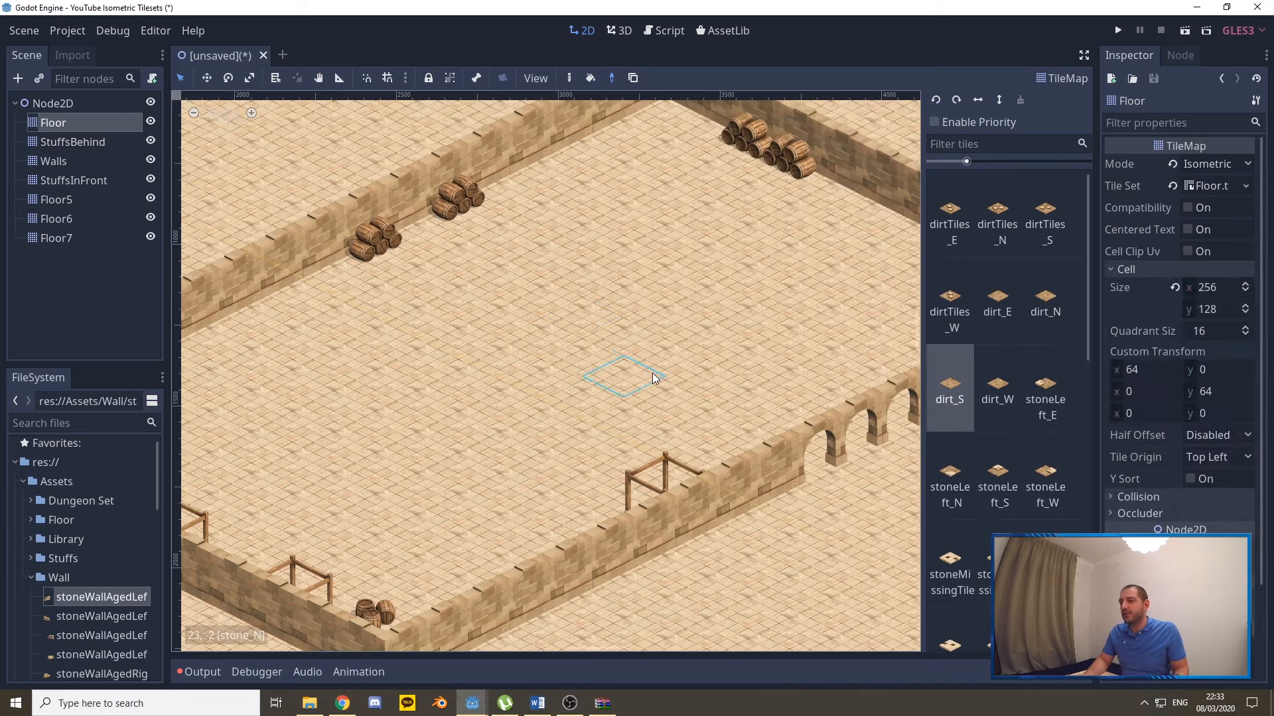
left_click(576, 264)
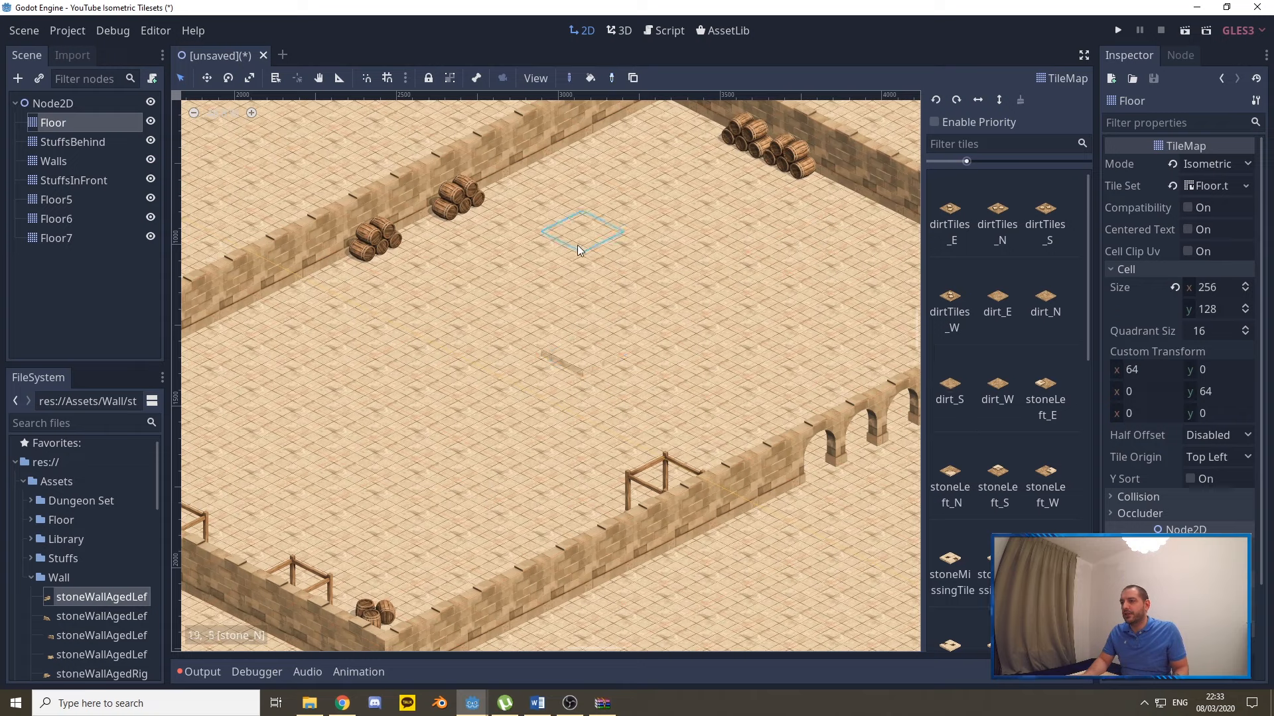
left_click(974, 362)
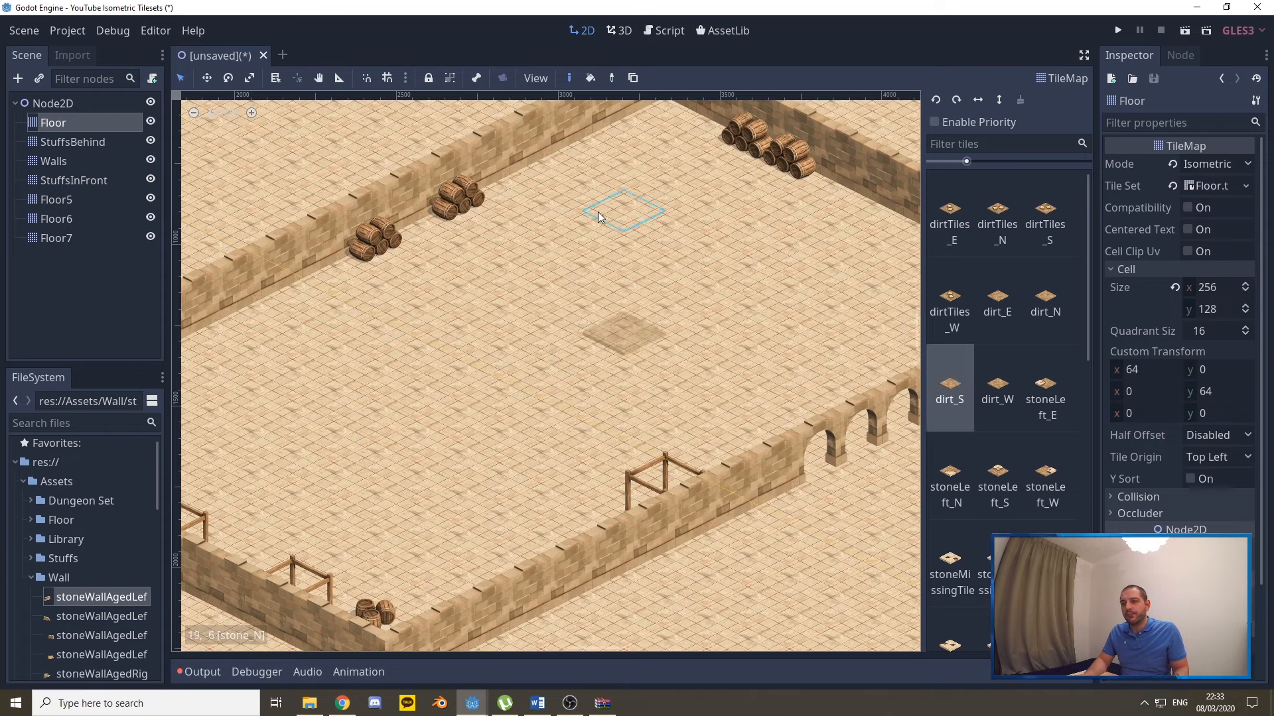
left_click(648, 164)
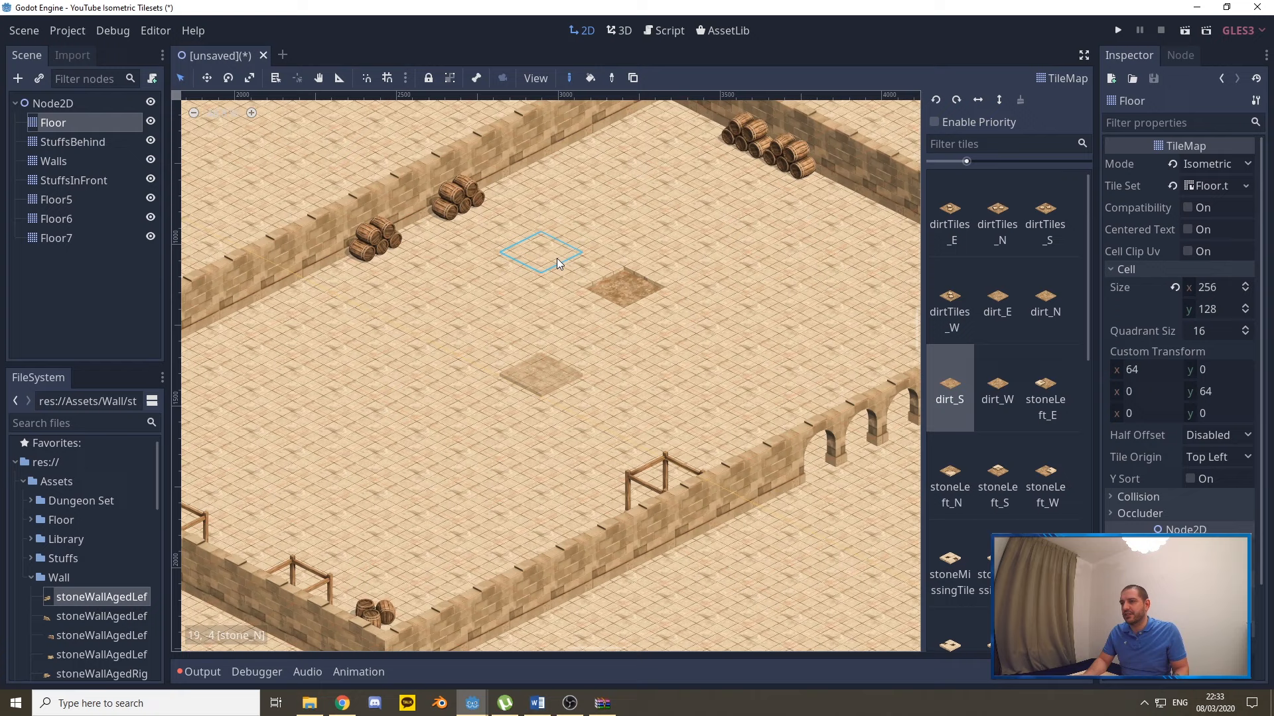
left_click(516, 297)
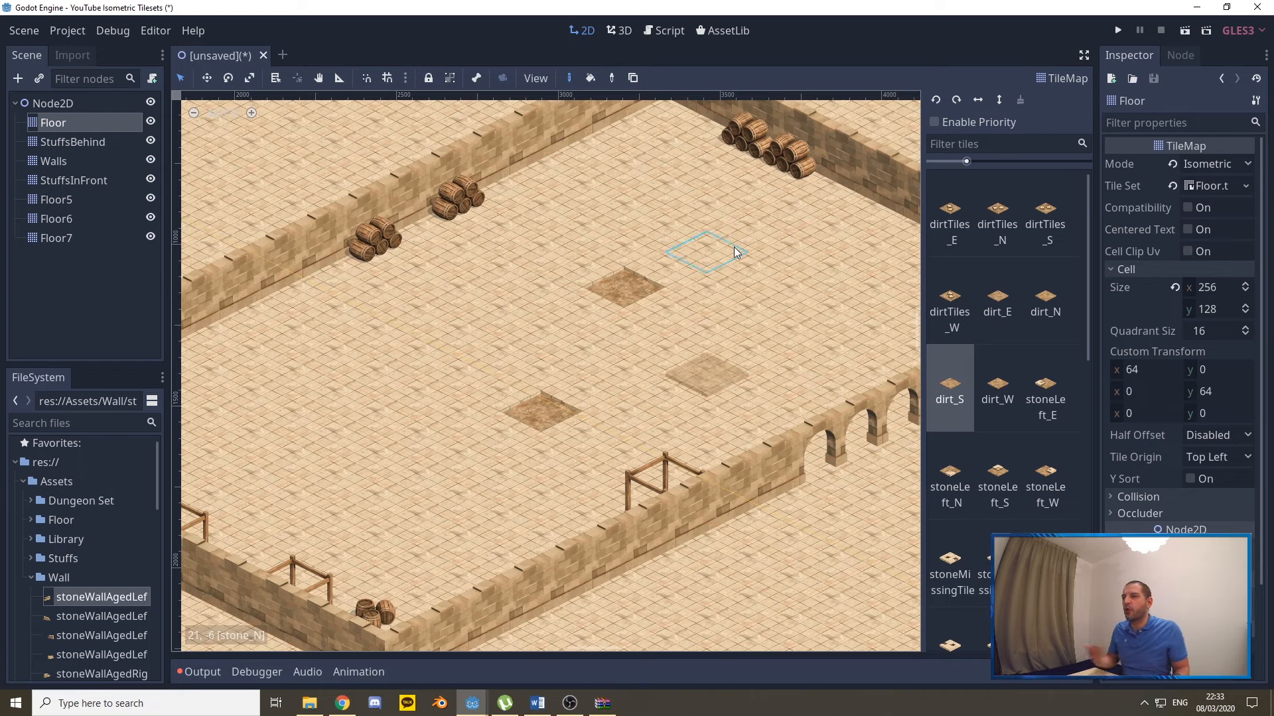
left_click(659, 244)
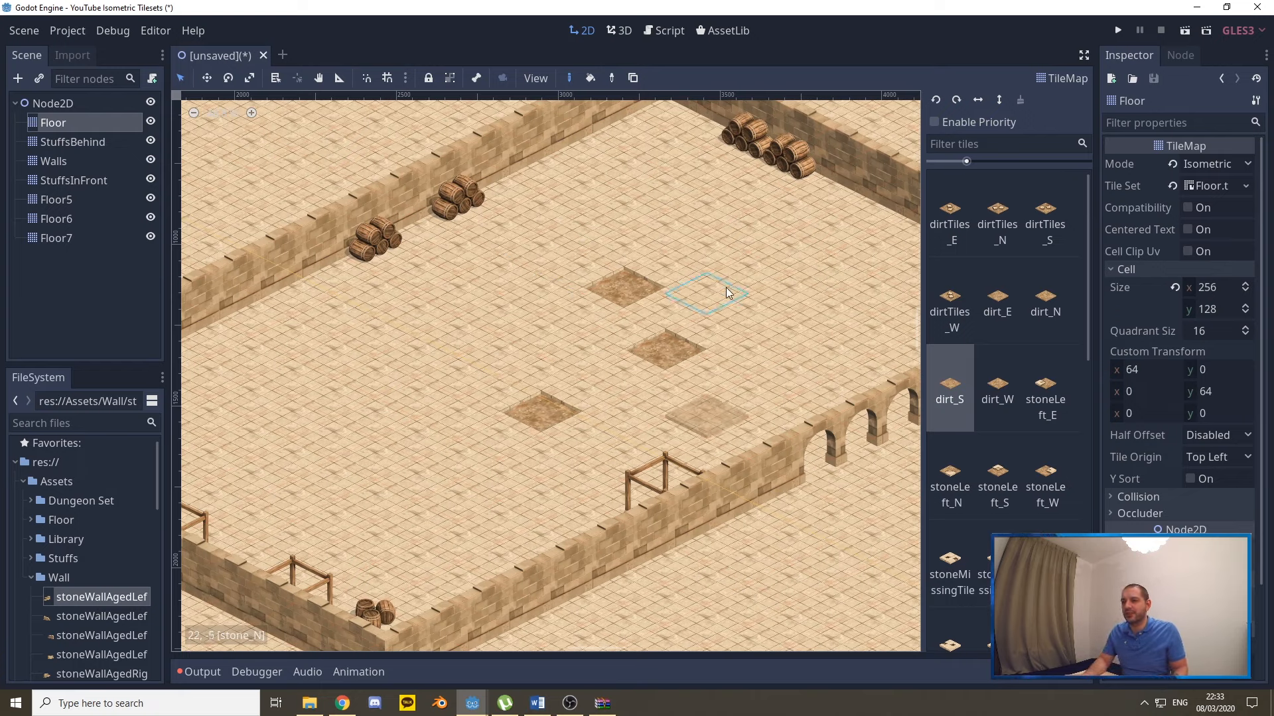
Place a stoneLeft_E tile to the left of the upper dirt tiles and a stoneLeft_S tile just right of the uppermost one.
left_click(1040, 375)
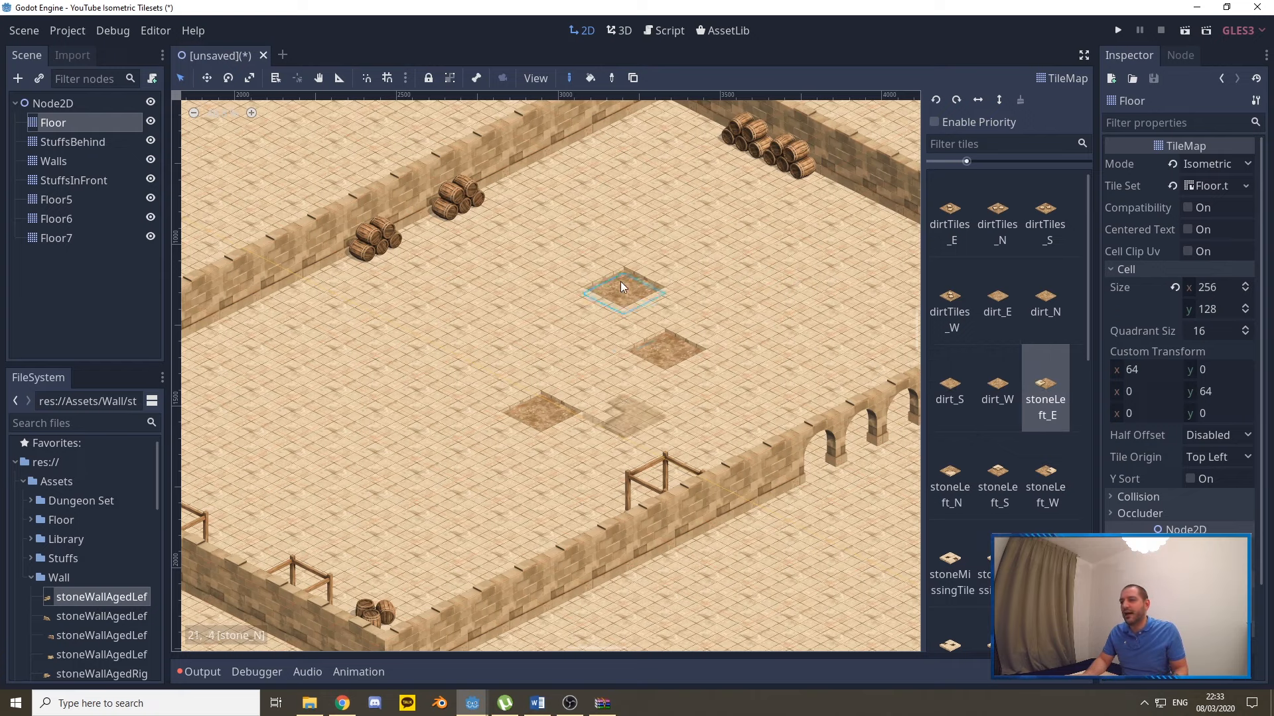
left_click(582, 313)
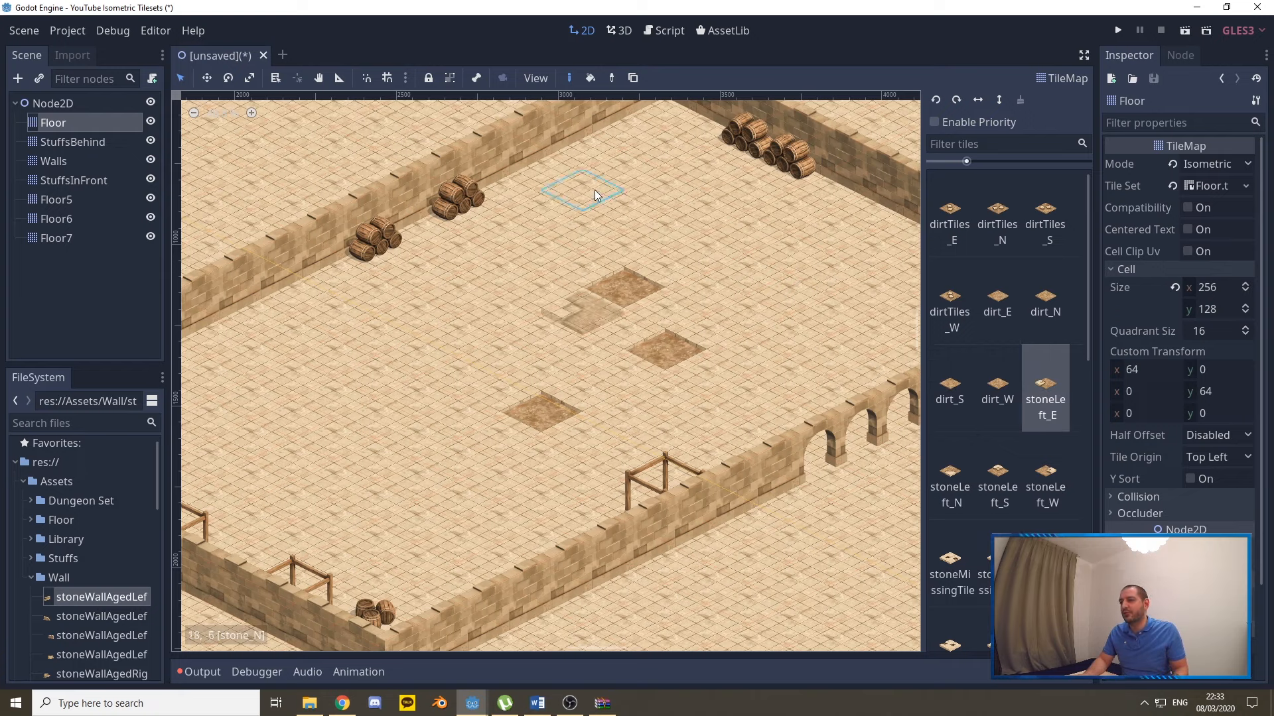
left_click(515, 214)
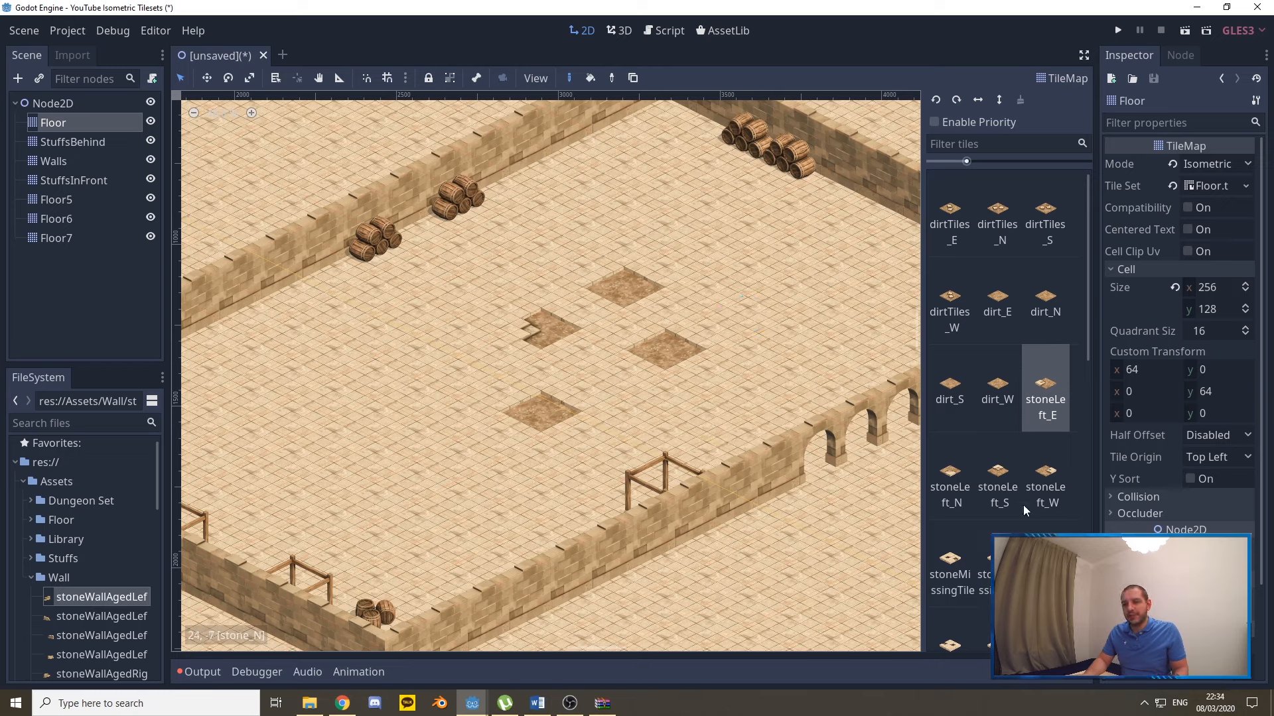
left_click(1009, 477)
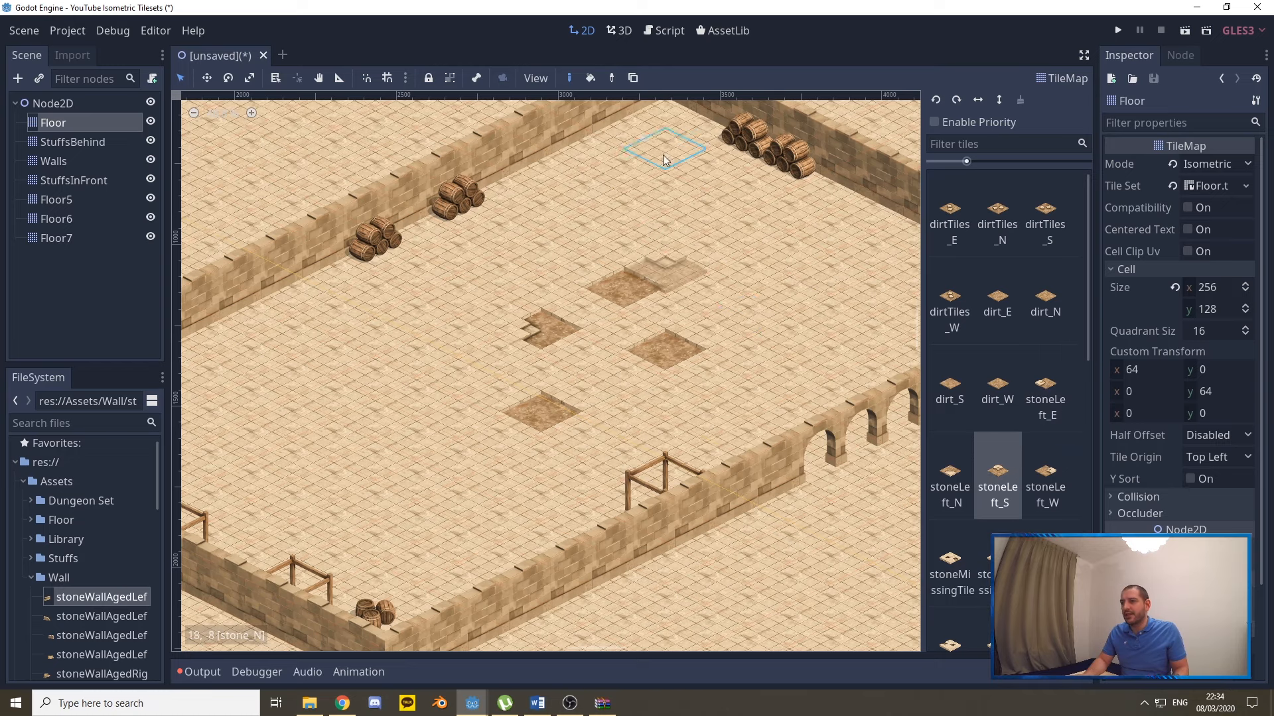
left_click(686, 168)
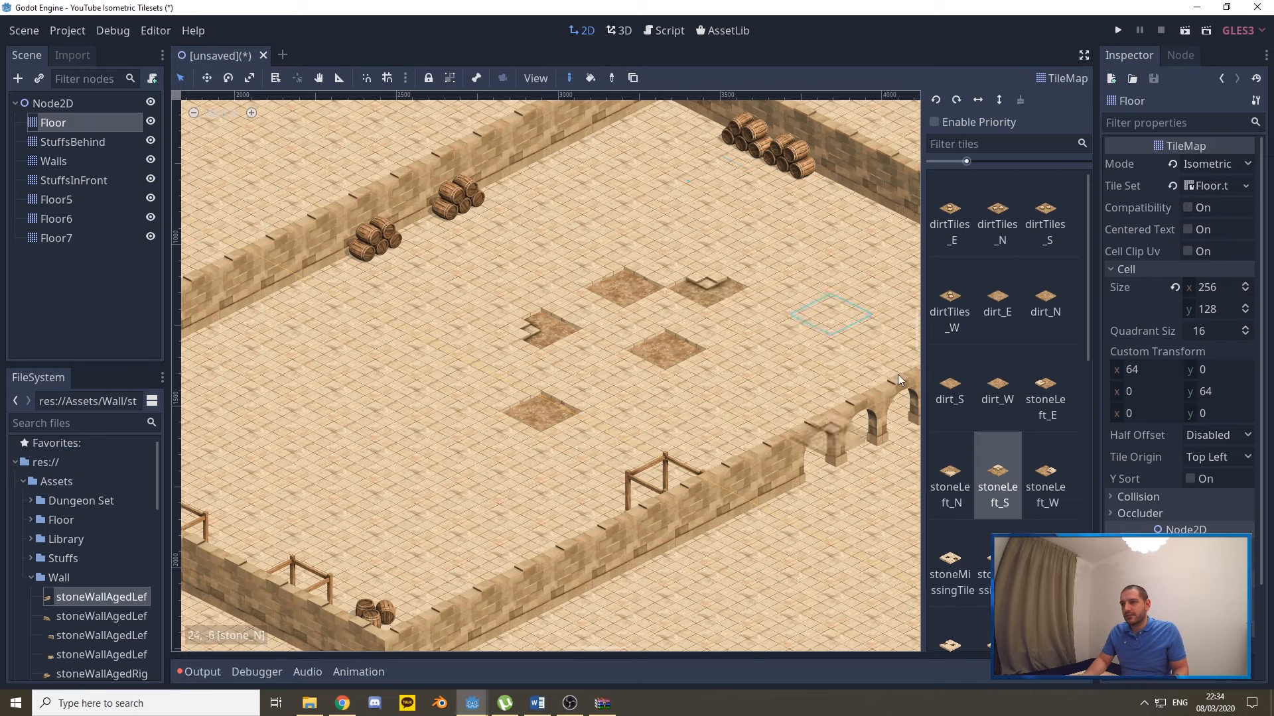
On the Floor TileMap, place a stoneSide_S tile between the two upper patch tiles and a stoneUneven_N tile just left of the patch.
scroll(1015, 497, "down", 3)
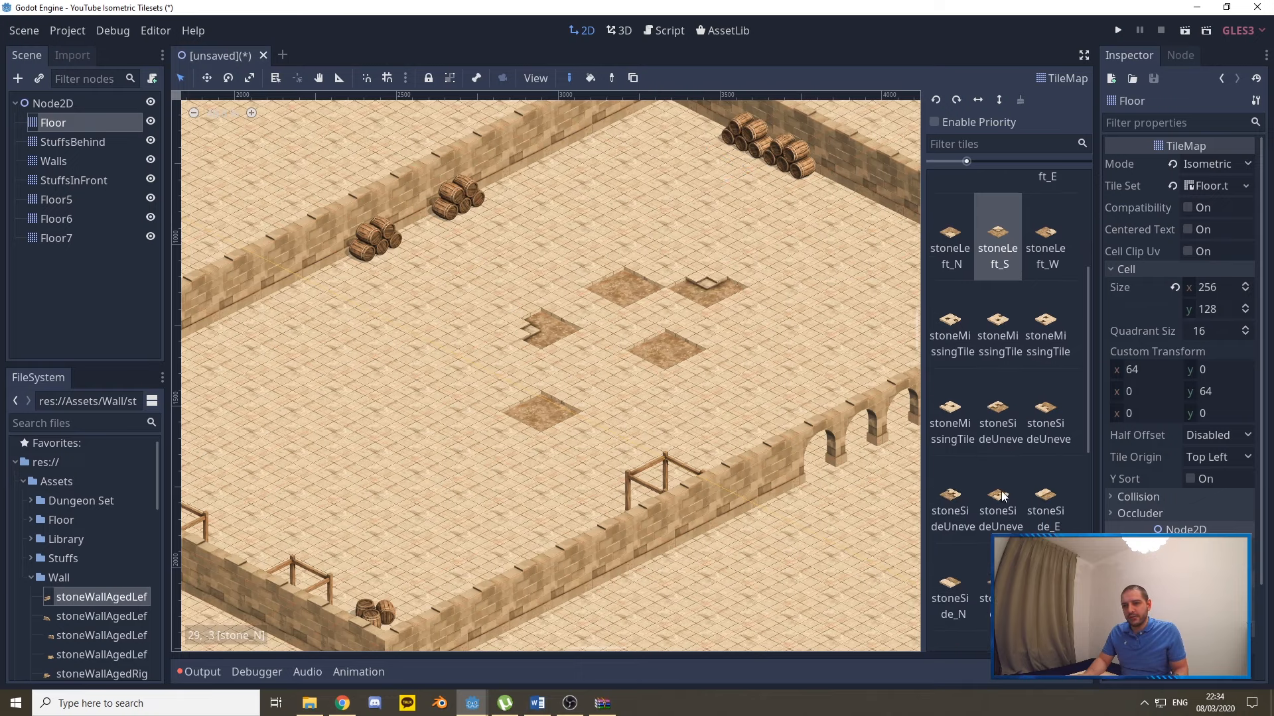
left_click(998, 588)
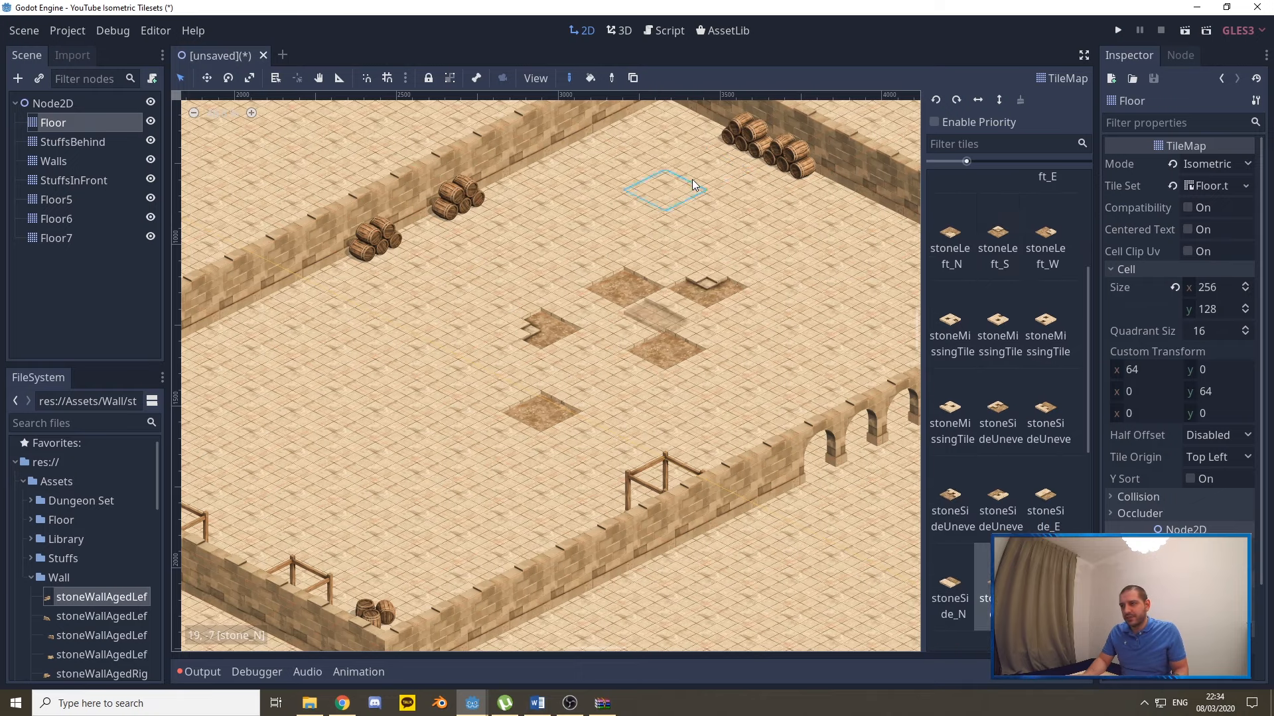
left_click(674, 152)
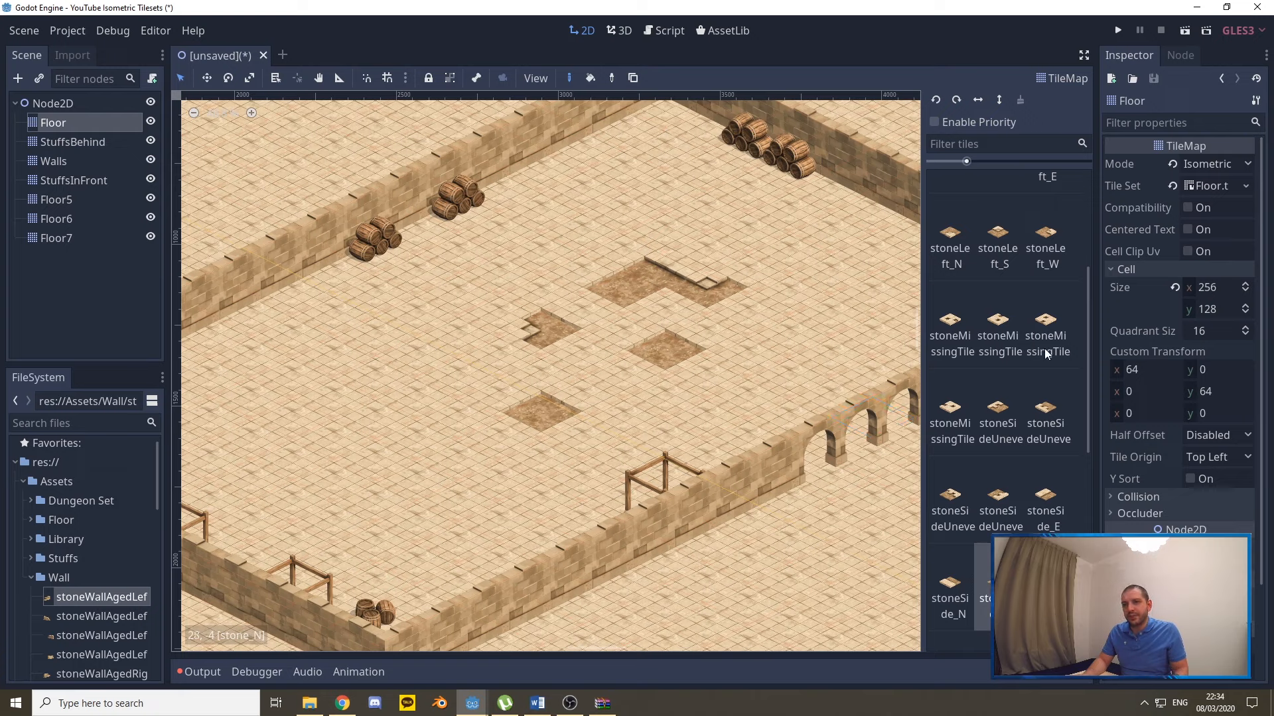
scroll(1003, 497, "down", 6)
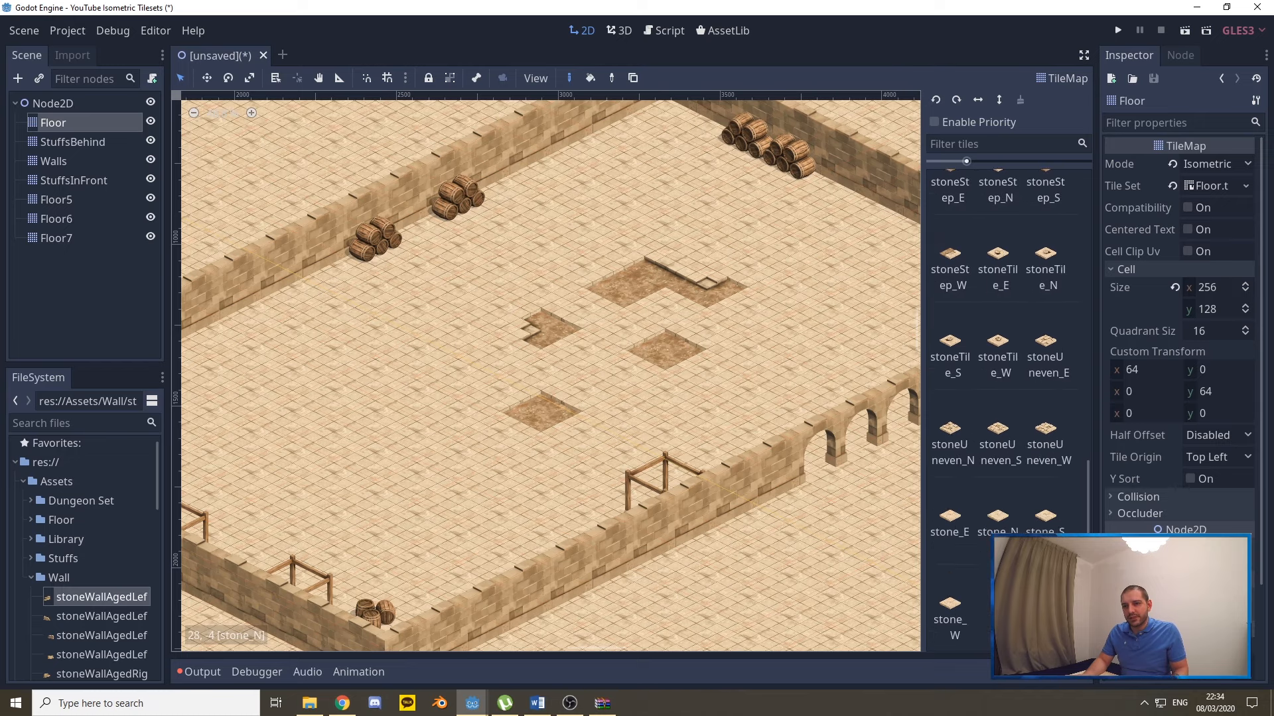
left_click(971, 461)
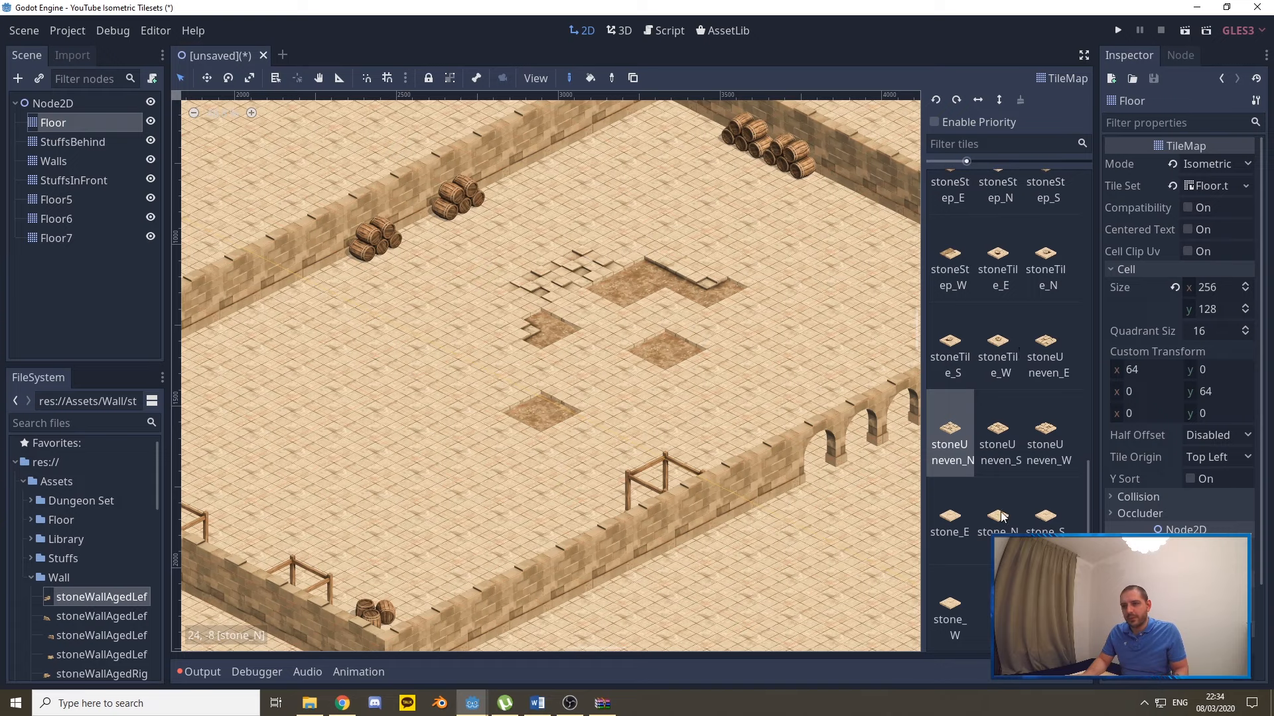
Place a dirtTiles_W tile between the stoneLeft_E tile and the upper dirt tile to join them.
scroll(1002, 516, "up", 4)
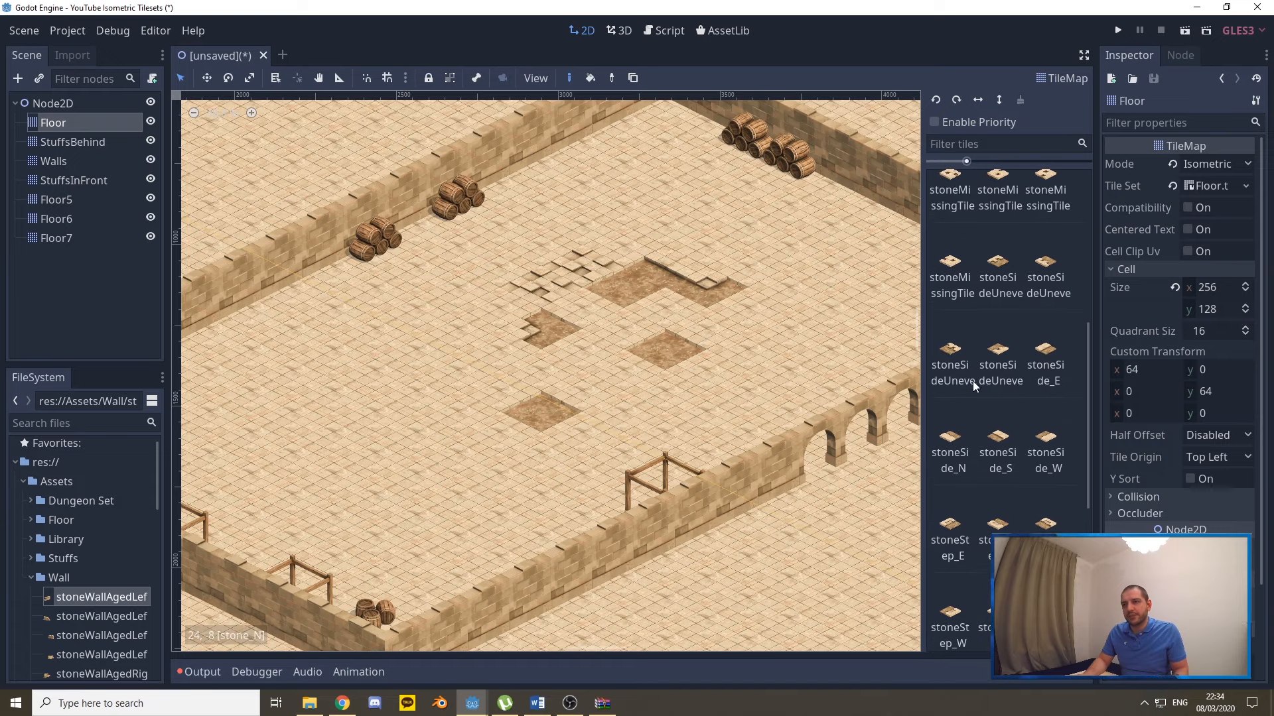
scroll(988, 391, "up", 4)
left_click(953, 306)
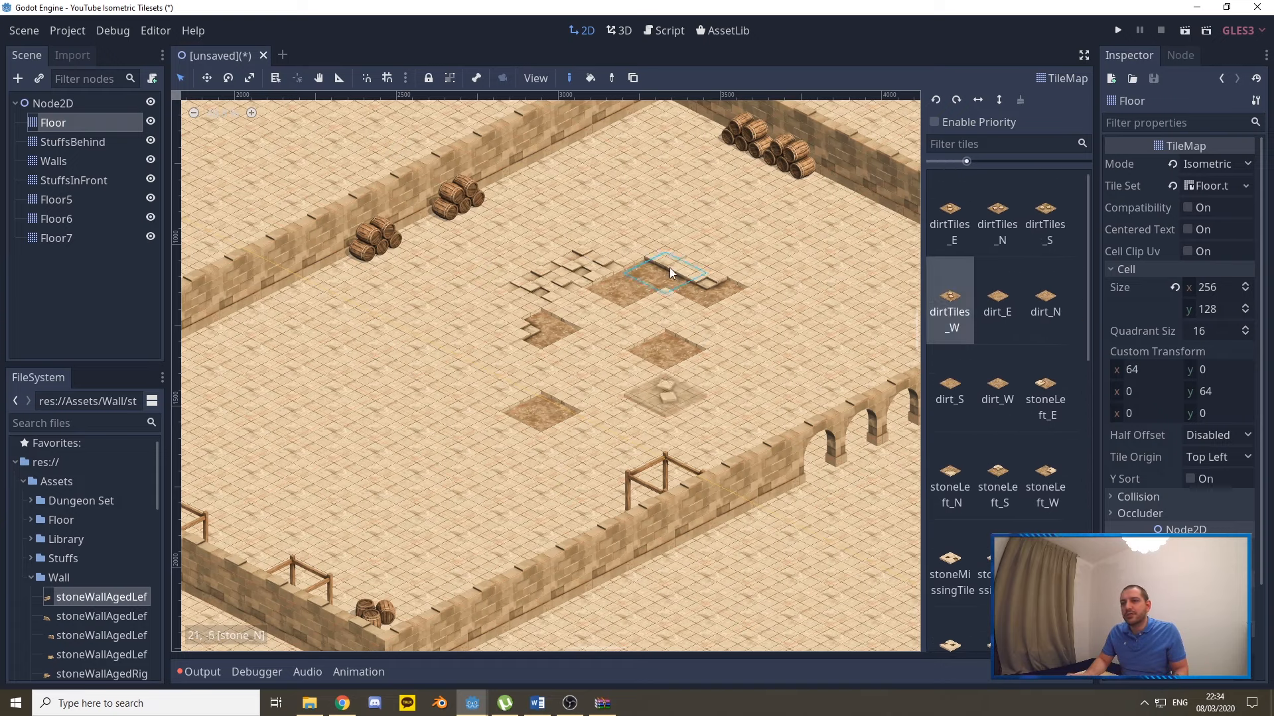
left_click(587, 183)
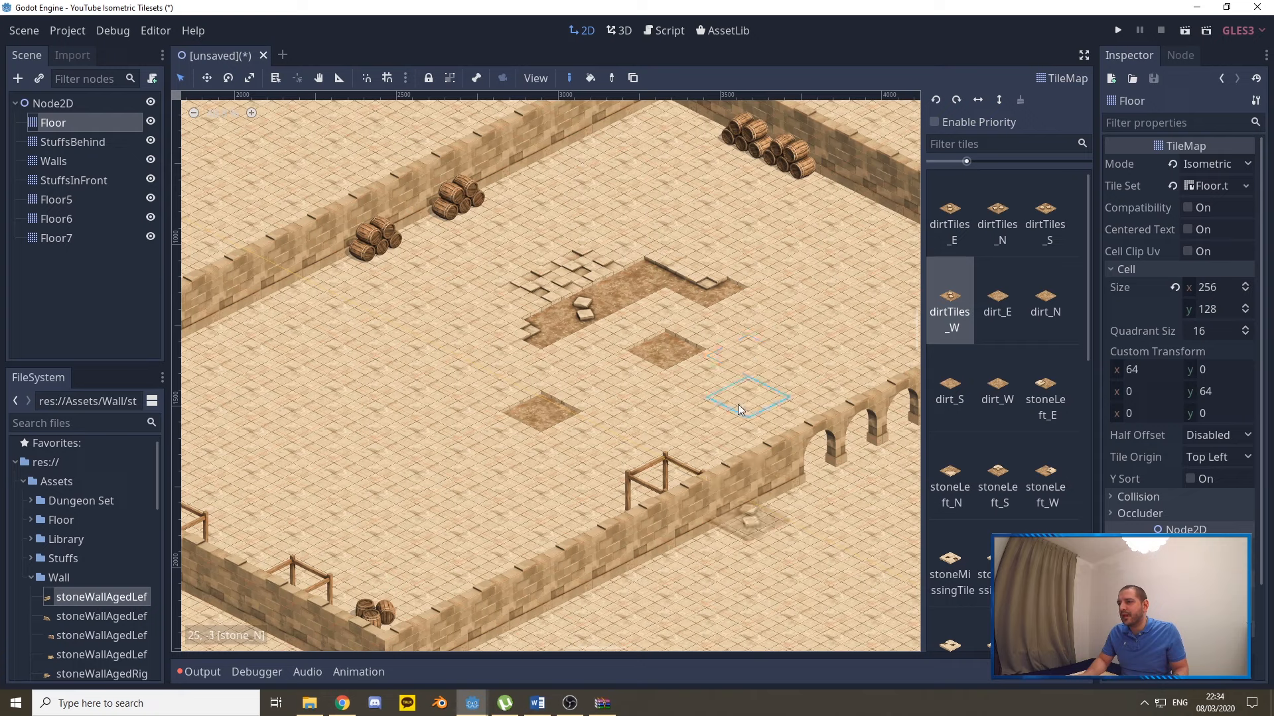
Extend the dirt patch with a dirtTiles_N tile on its lower-right side and a dirt_E tile in its centre.
left_click(1042, 385)
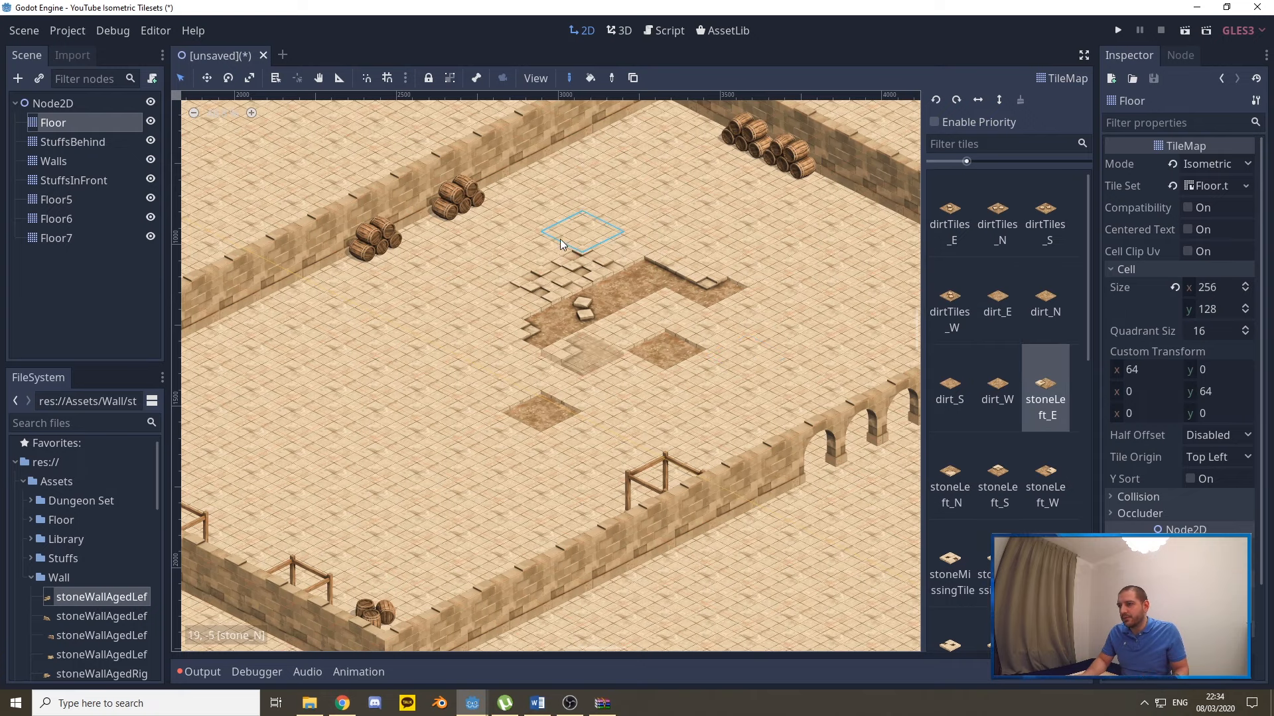
left_click(965, 325)
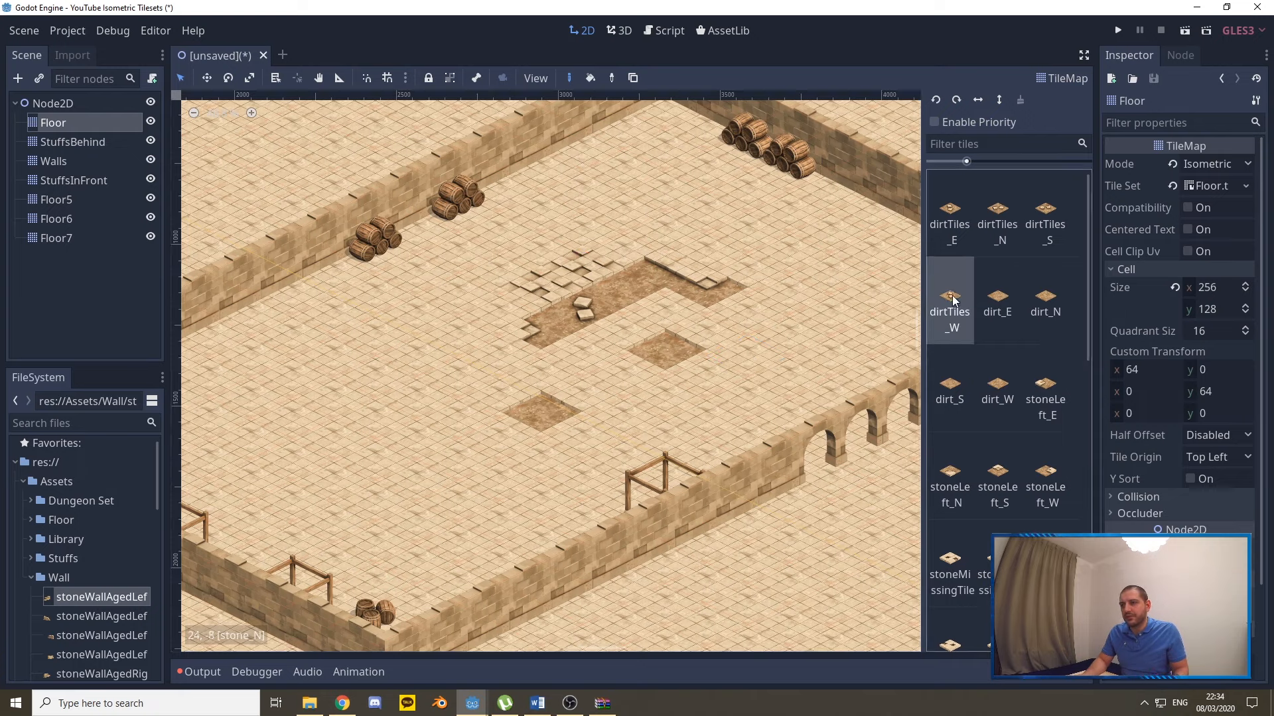
left_click(722, 201)
left_click(997, 216)
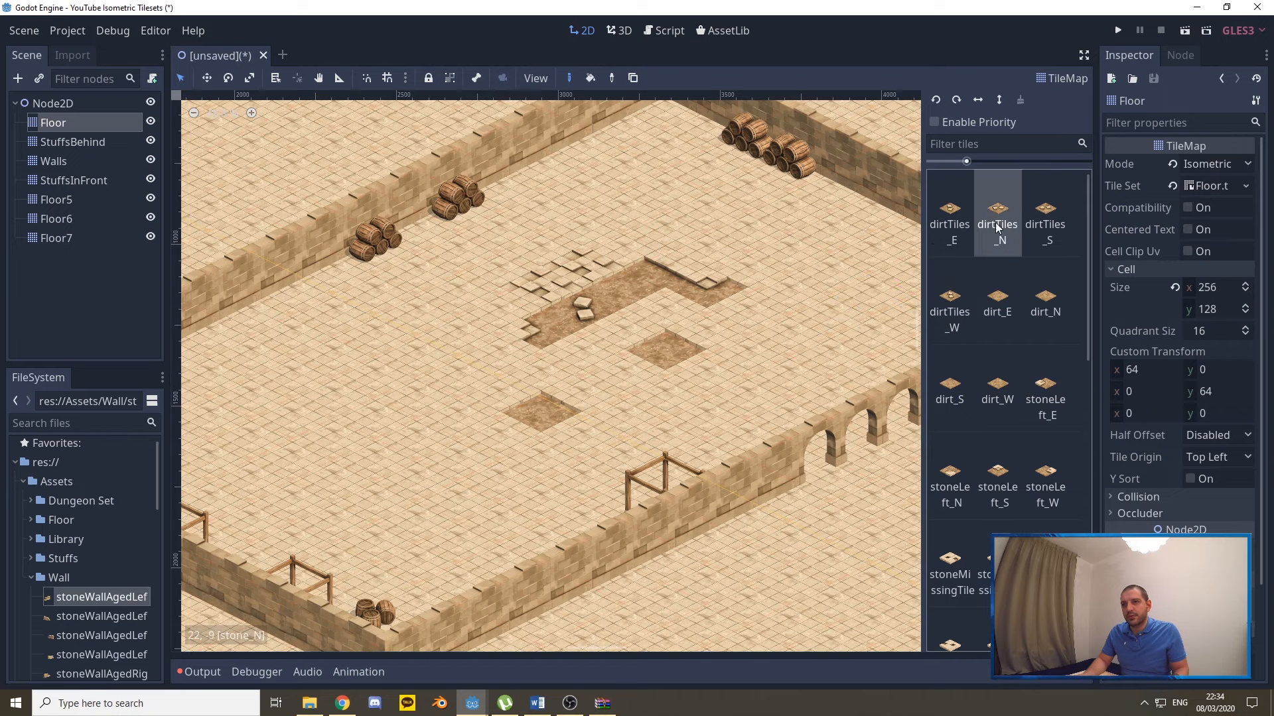
left_click(999, 309)
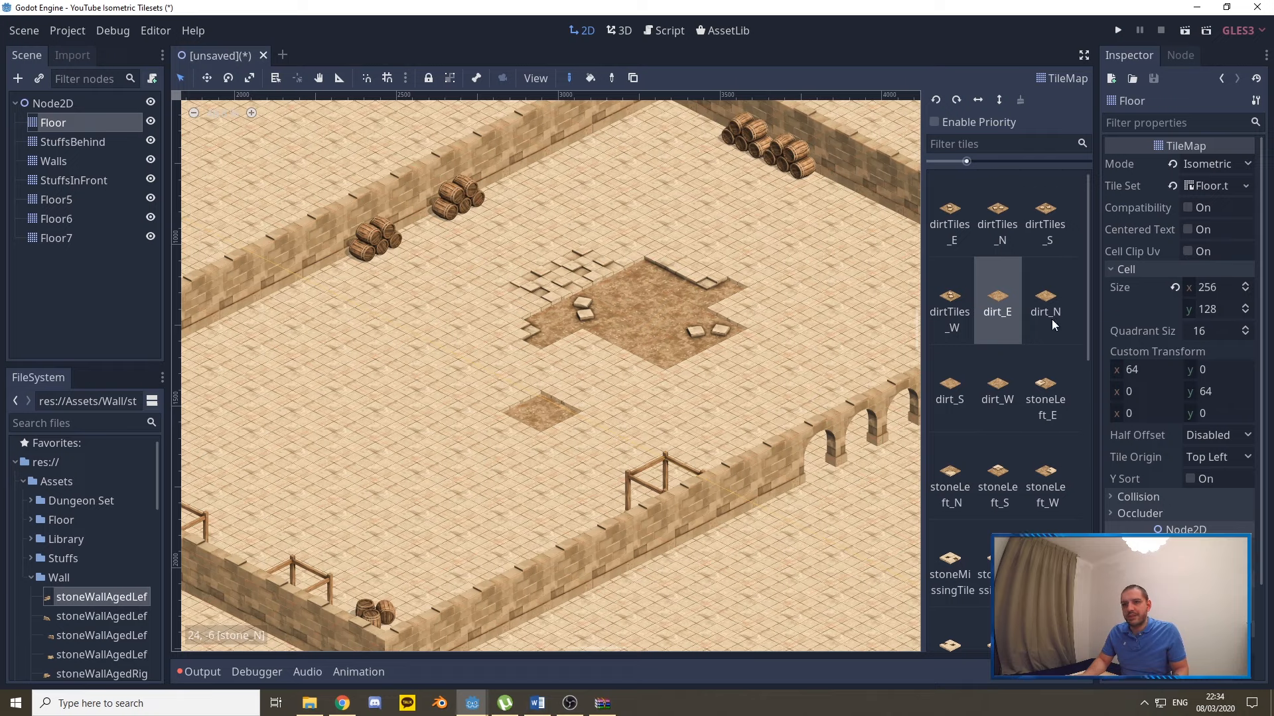
Place a stoneLeft_W tile at the patch's right end and the second stoneMissingTile variant just off its lower-left edge.
left_click(1060, 499)
left_click(740, 316)
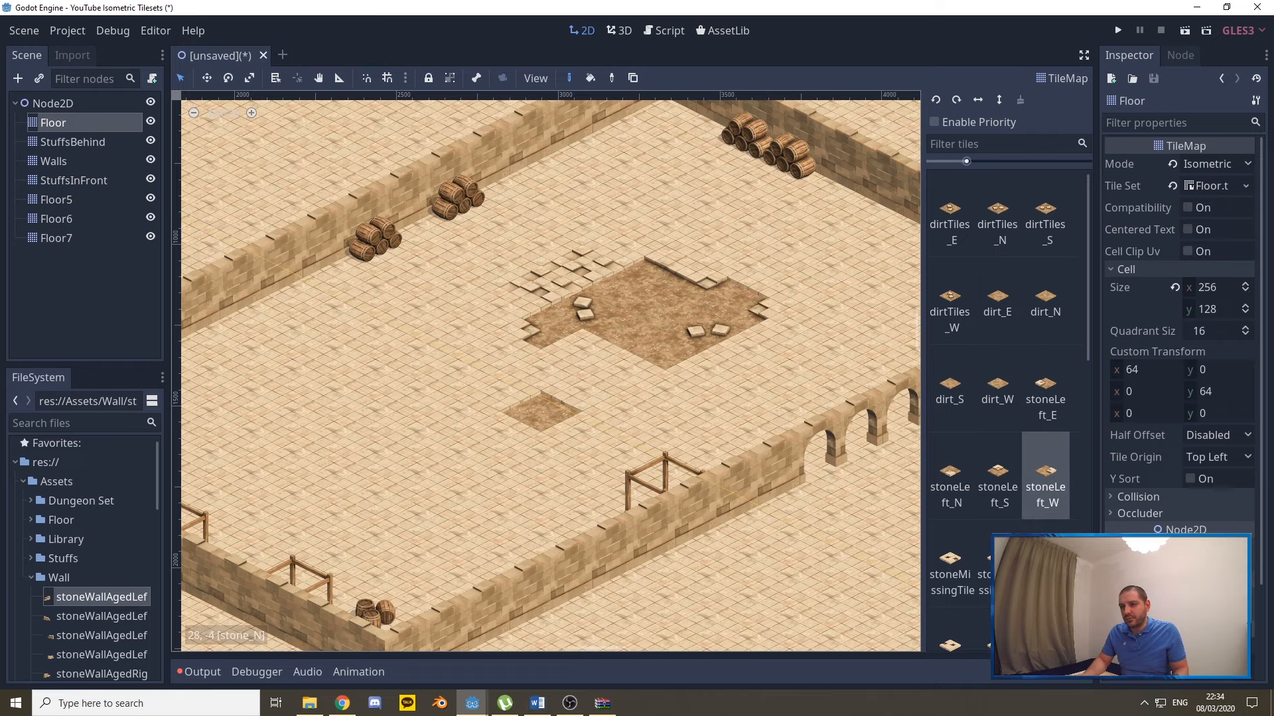
left_click(999, 564)
left_click(600, 221)
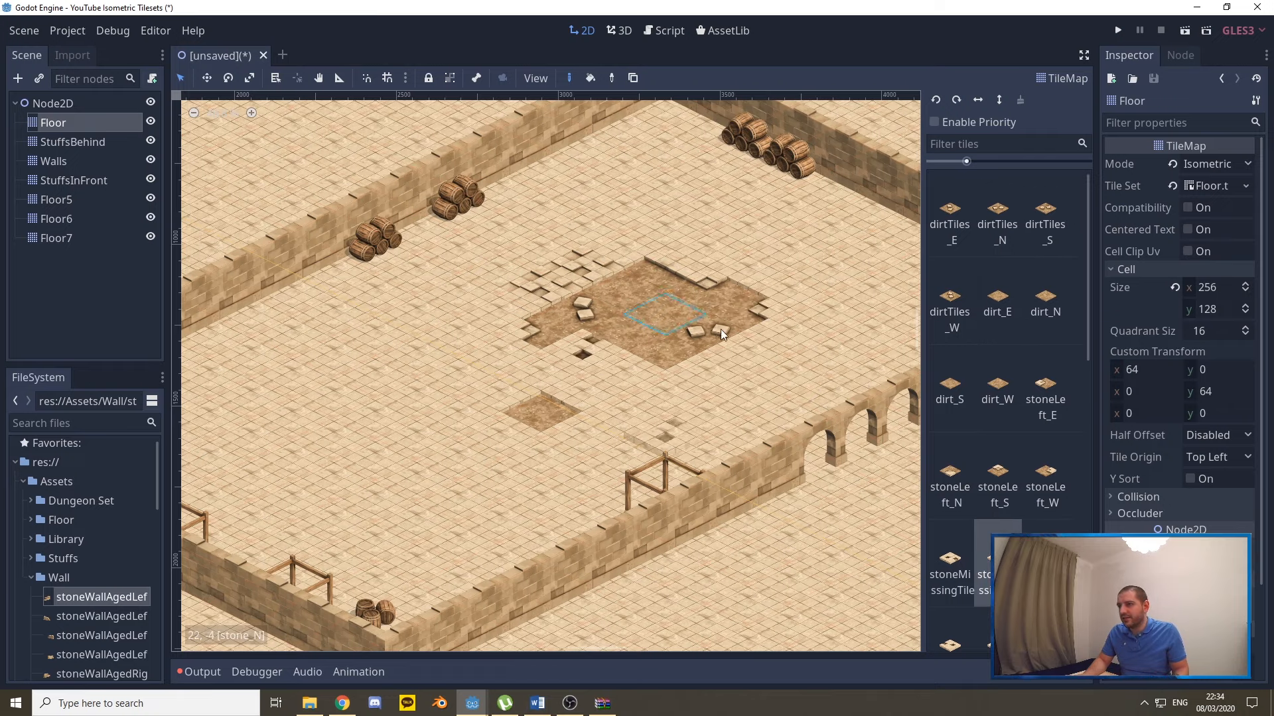
Place a stoneTile_W tile on the plain floor right of the dirt patch and a stoneUneven_E tile just above the patch.
scroll(1030, 501, "down", 3)
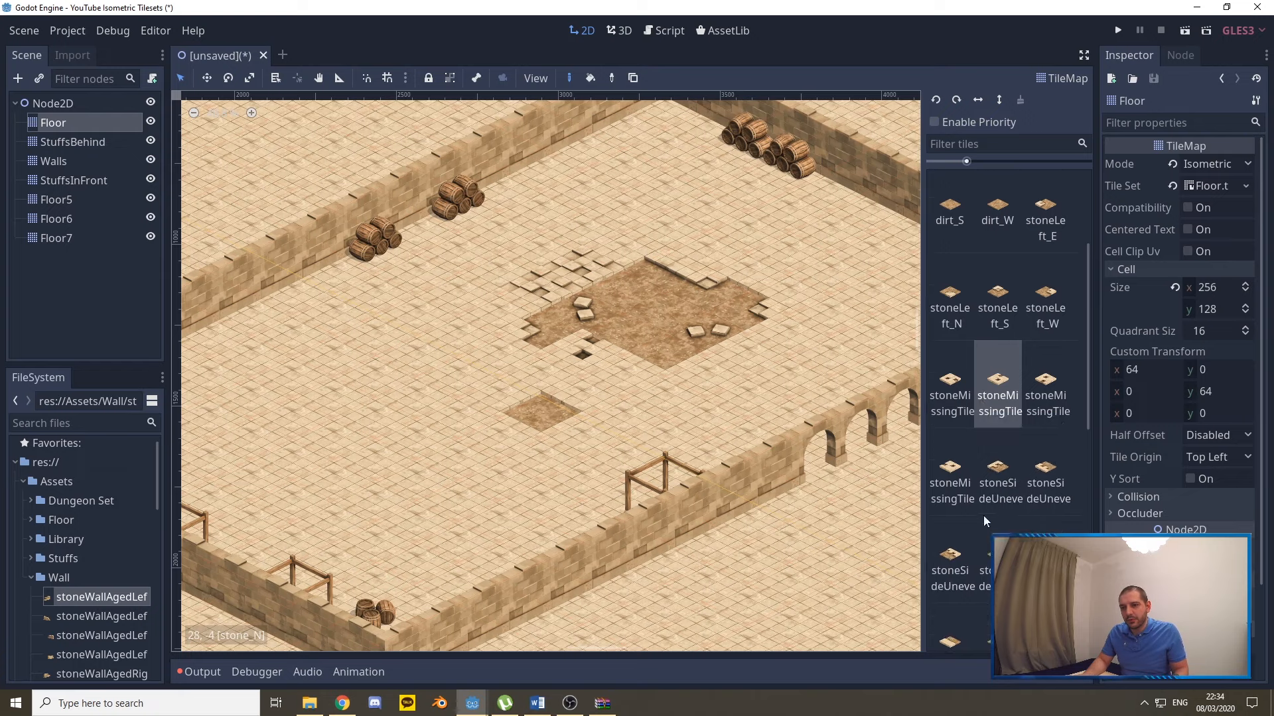
scroll(984, 515, "down", 5)
left_click(1005, 398)
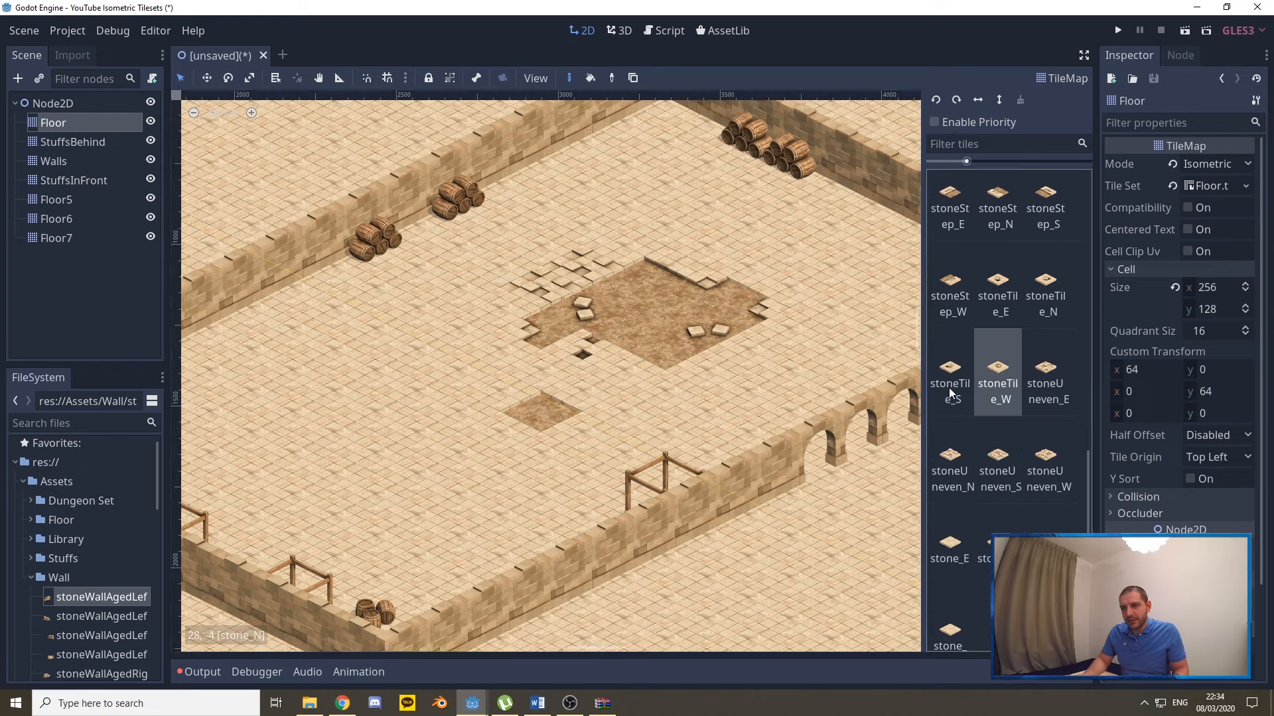
left_click(843, 225)
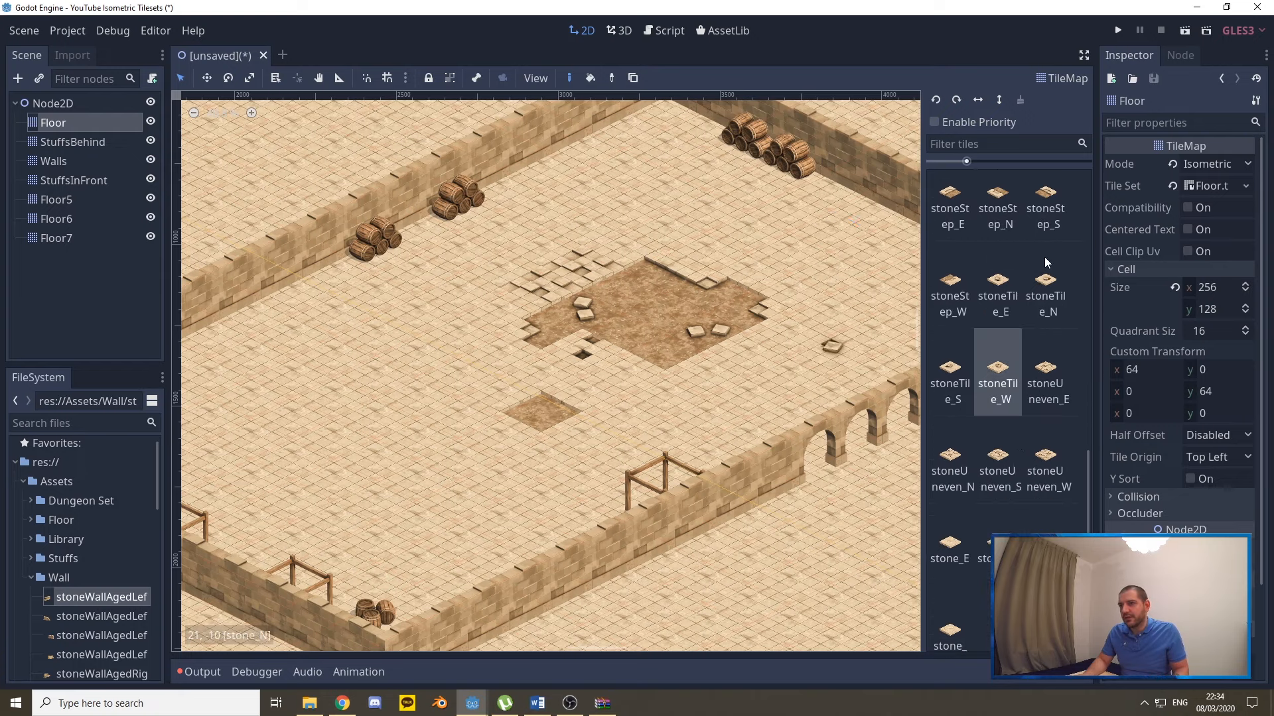
left_click(1057, 378)
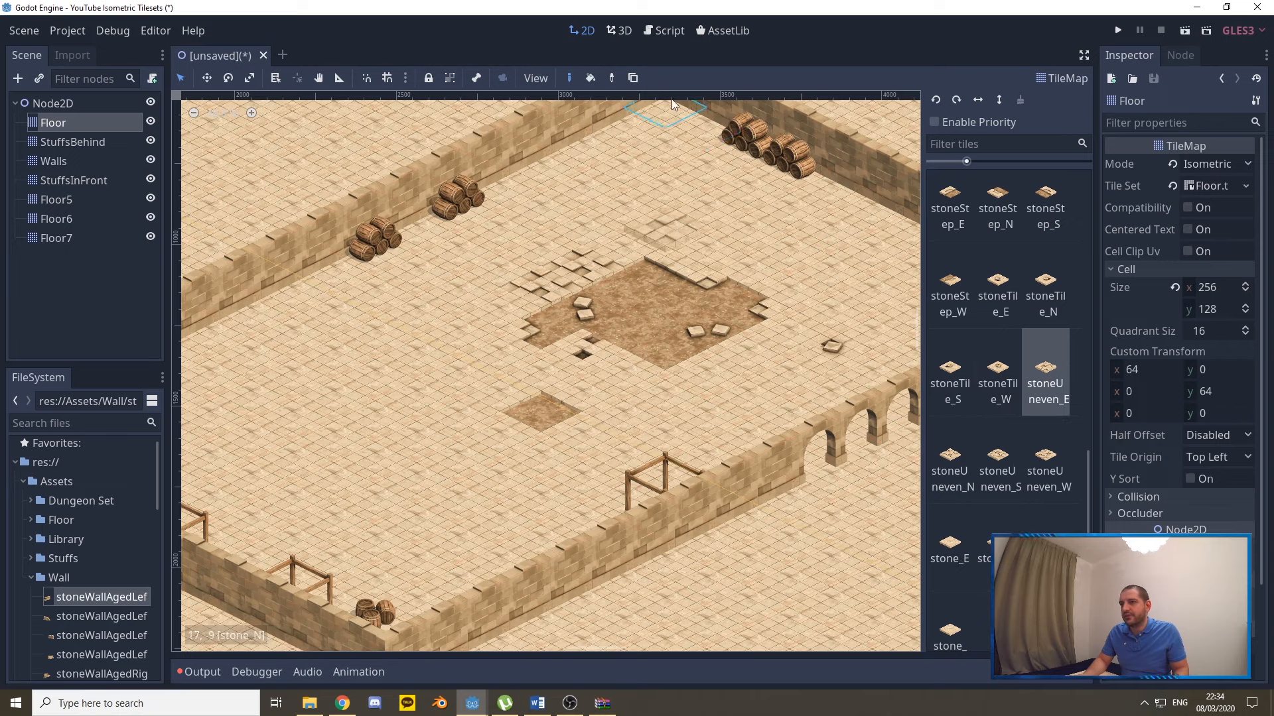
left_click(664, 226)
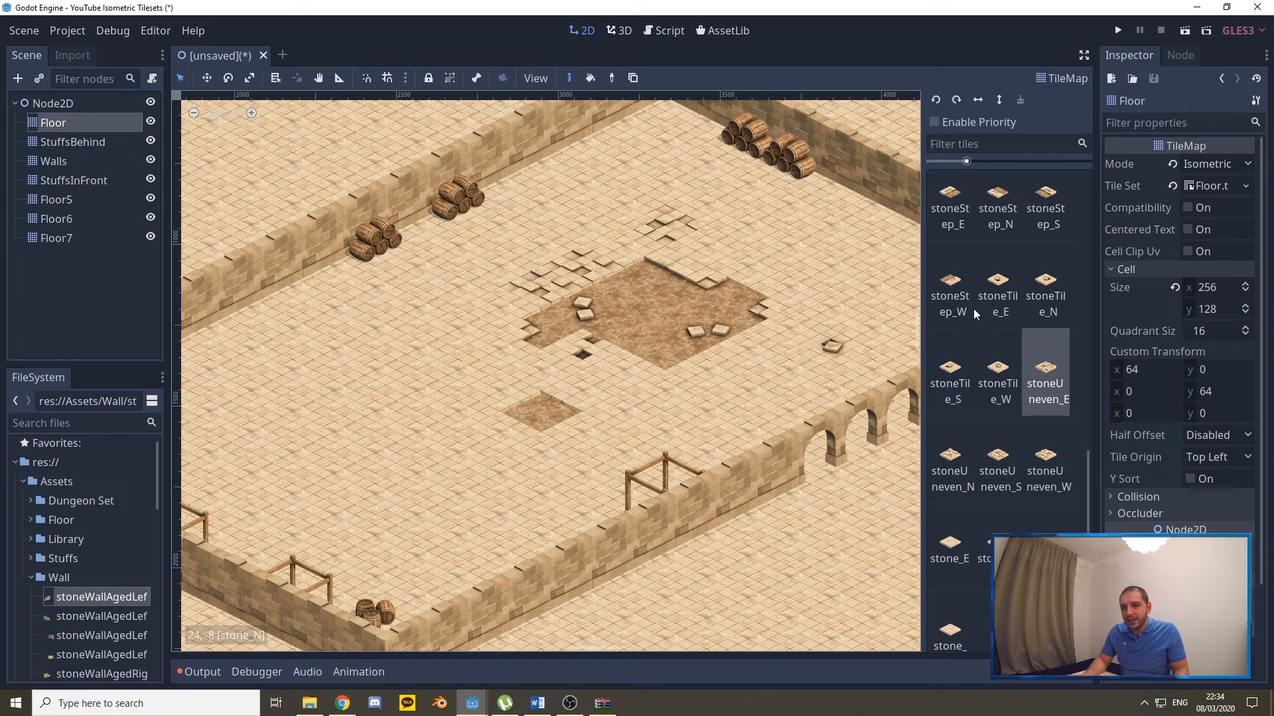
Edge the bottom of the dirt patch with stoneStep_W and an uneven stoneSide tile on the lower right, and stoneStep_N on the lower left.
left_click(956, 292)
left_click(826, 247)
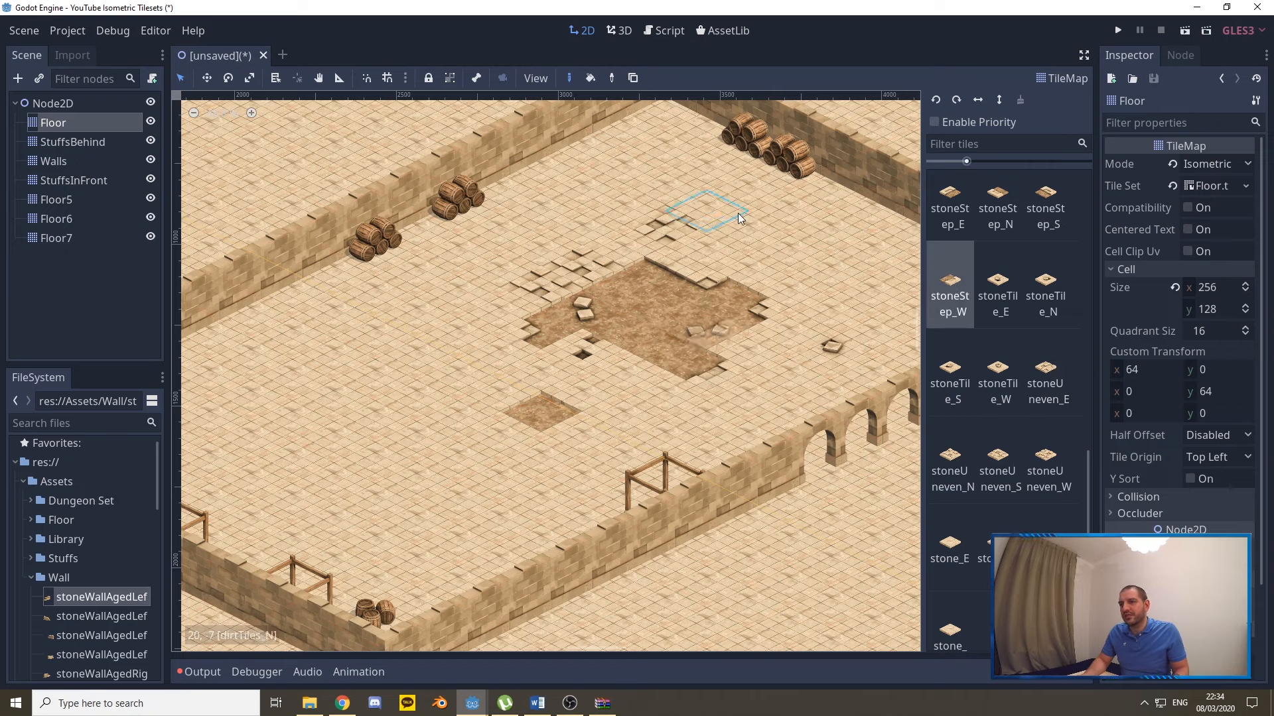
scroll(1020, 342, "up", 1)
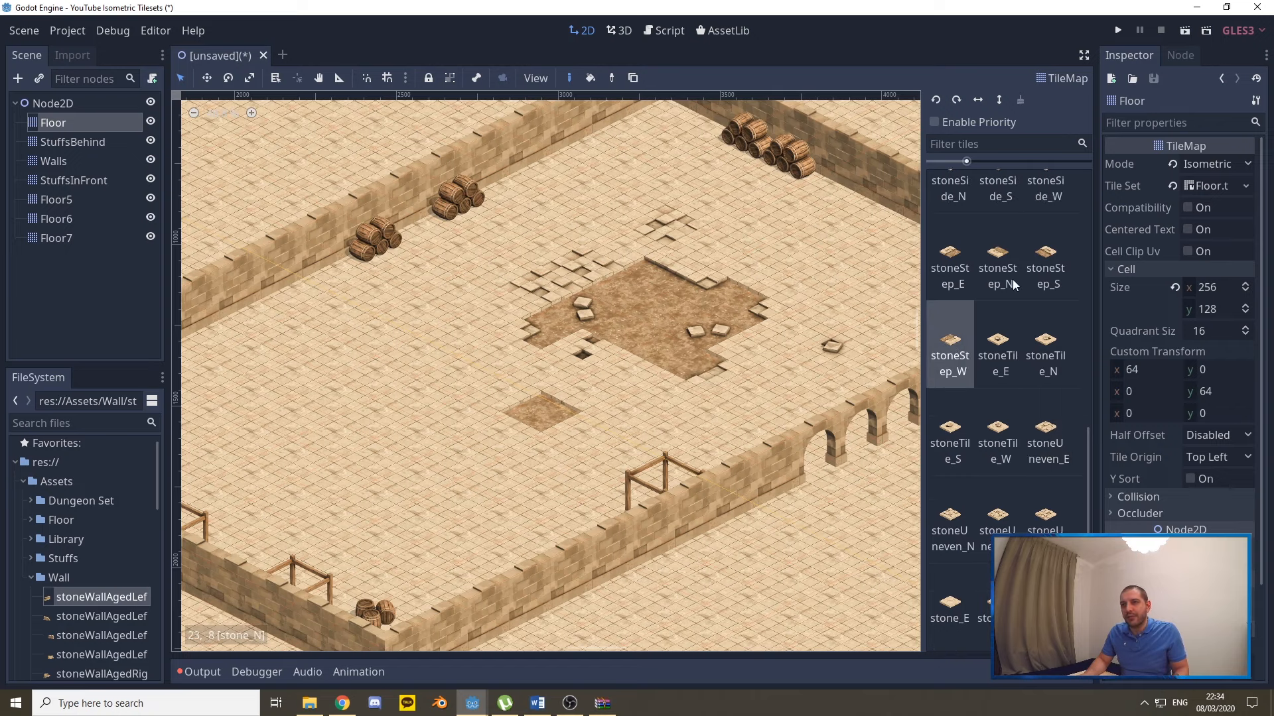
scroll(1041, 345, "up", 2)
scroll(1023, 349, "up", 1)
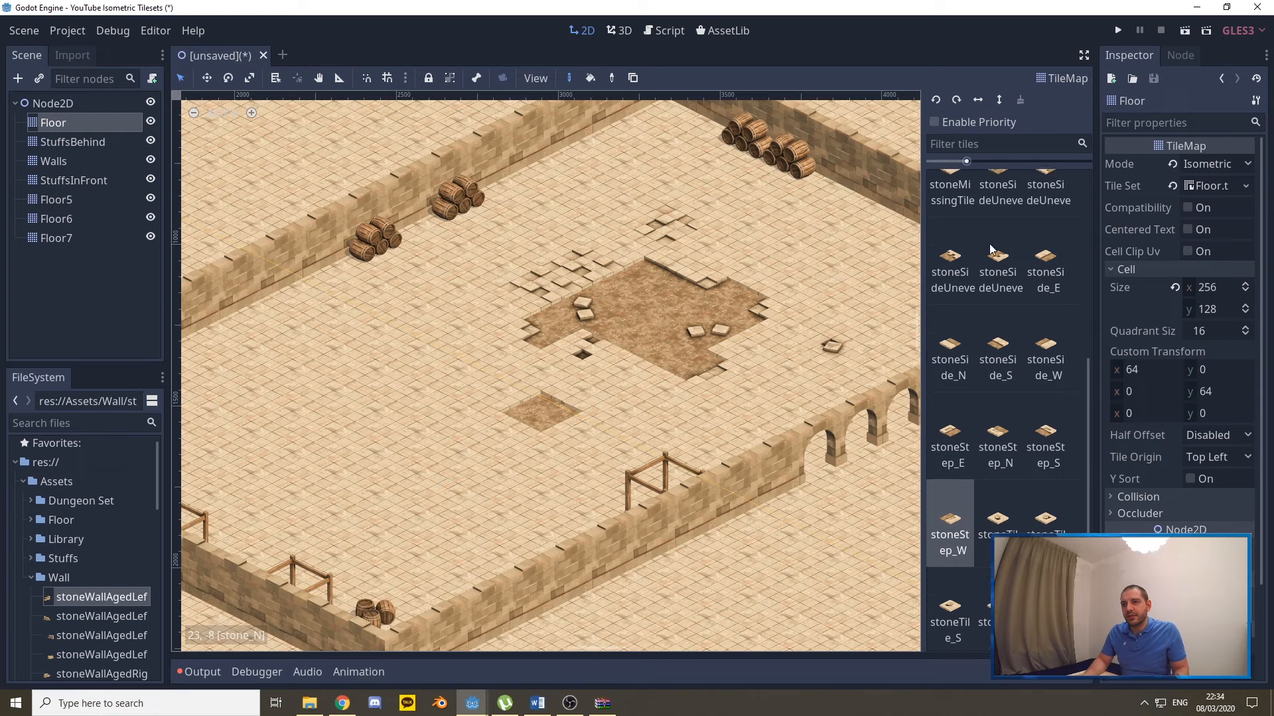
left_click(991, 252)
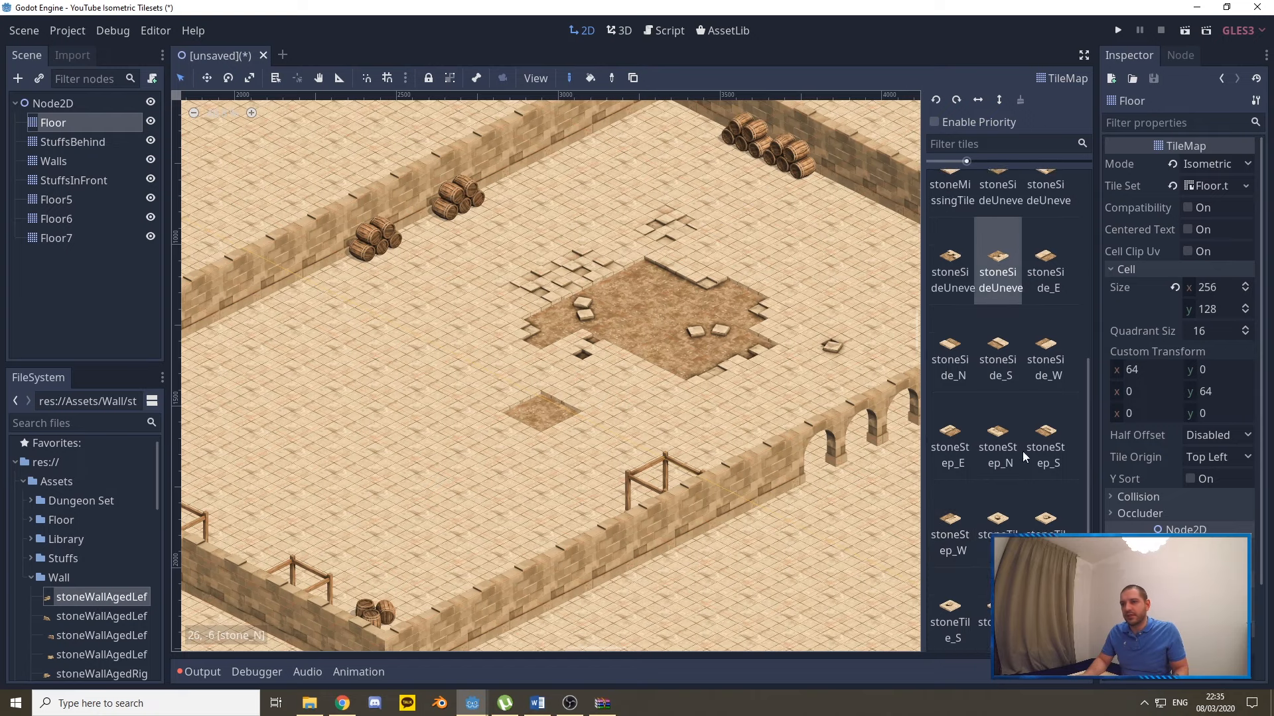
left_click(1006, 426)
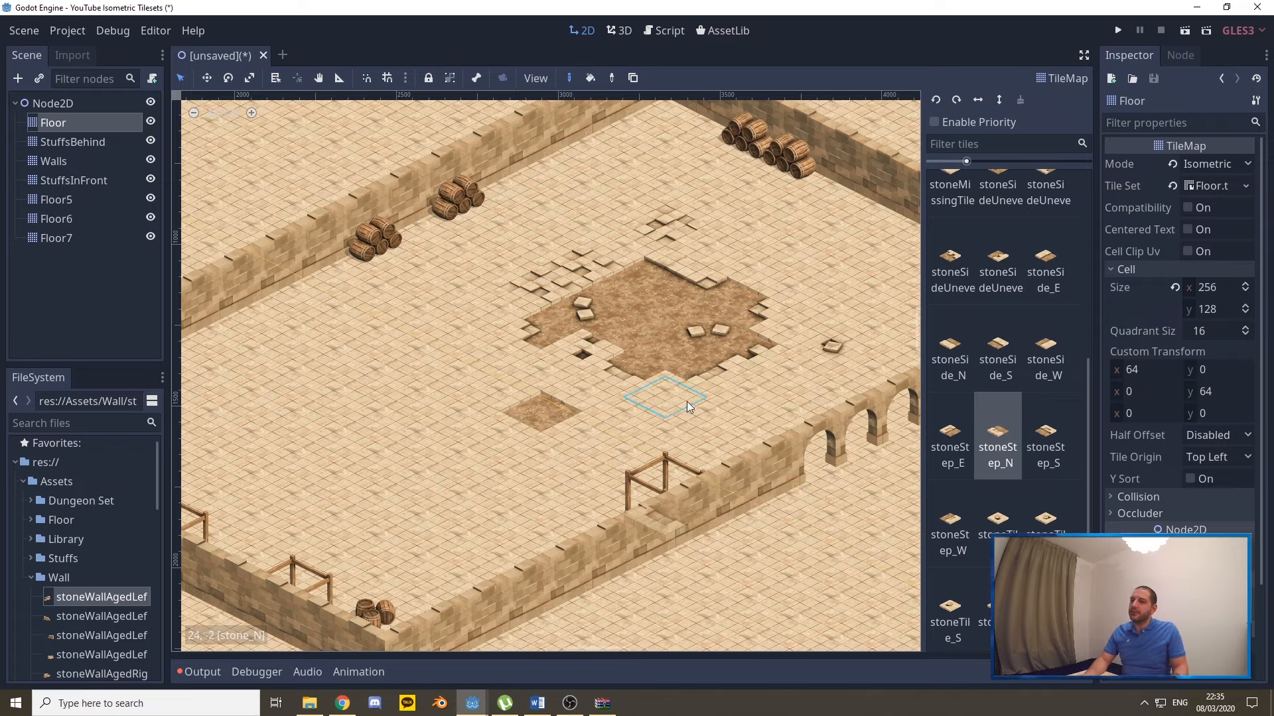
scroll(481, 282, "down", 3, "ctrl")
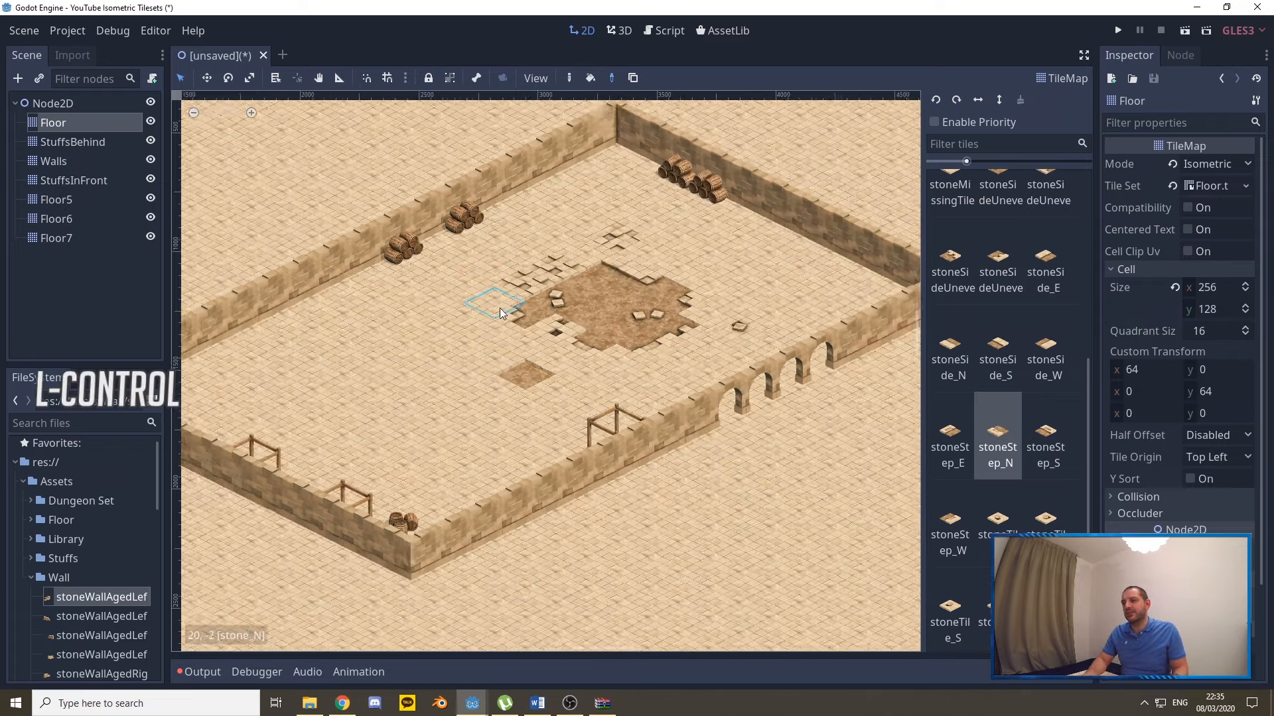
scroll(646, 320, "up", 3, "ctrl")
scroll(647, 320, "up", 1, "ctrl")
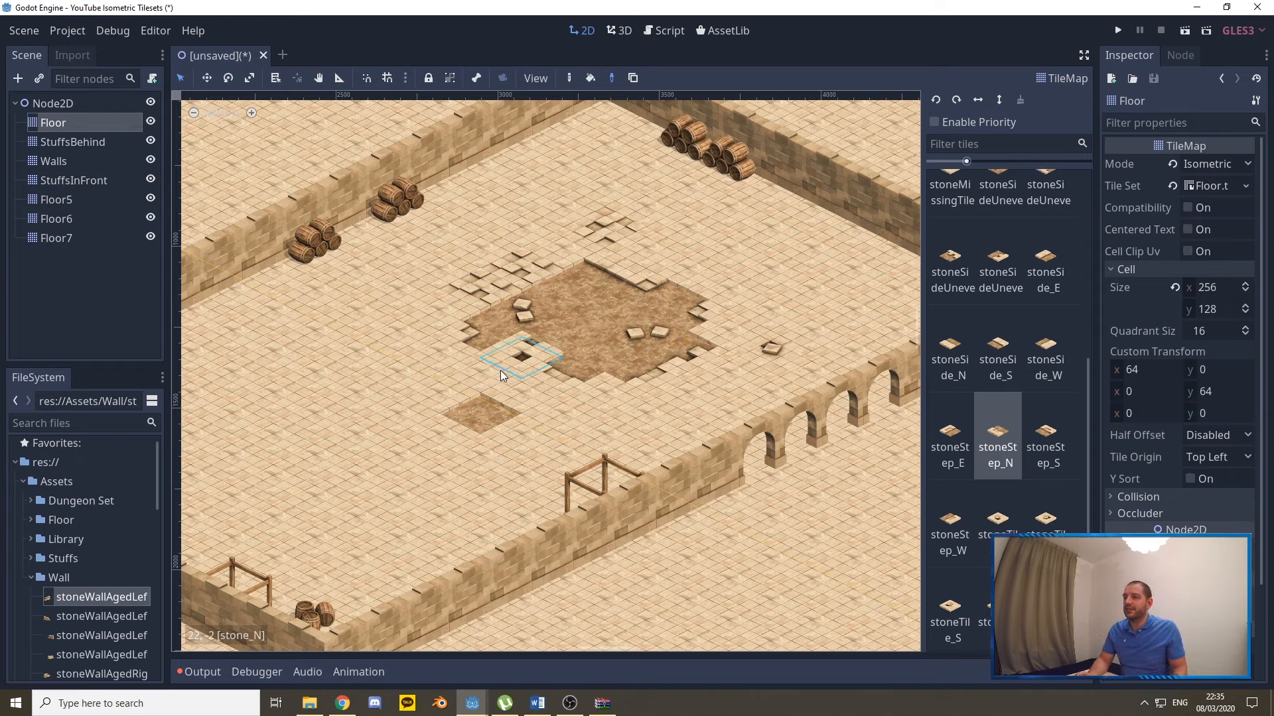
middle_click_drag(500, 370, 385, 447)
middle_click_drag(495, 412, 642, 348)
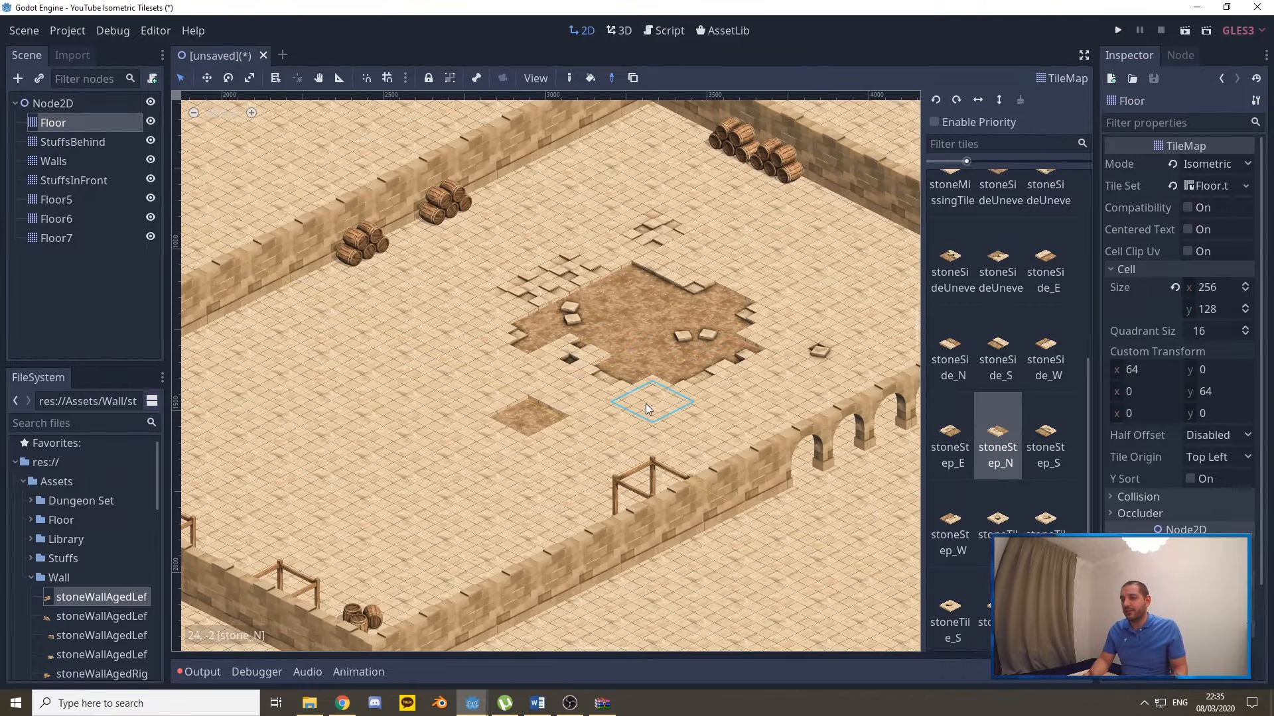
middle_click_drag(719, 360, 789, 353)
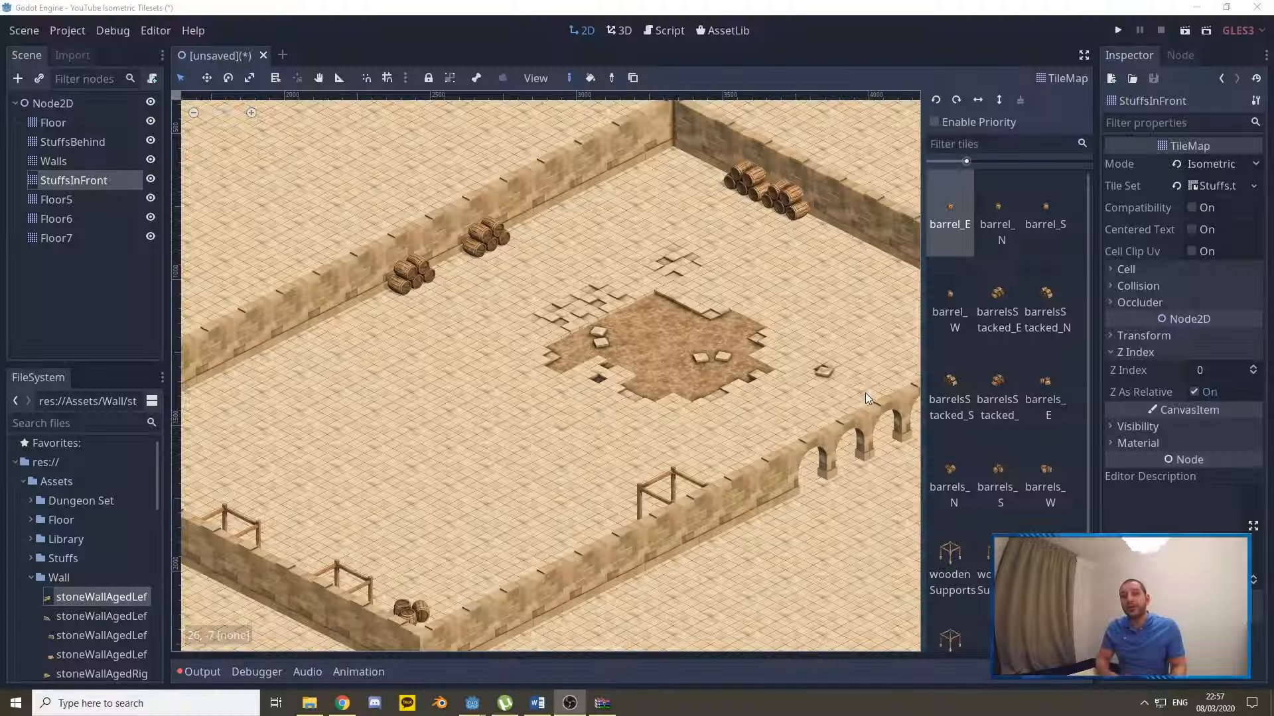
Rename the Floor5 TileMap node to Library.
right_click(69, 200)
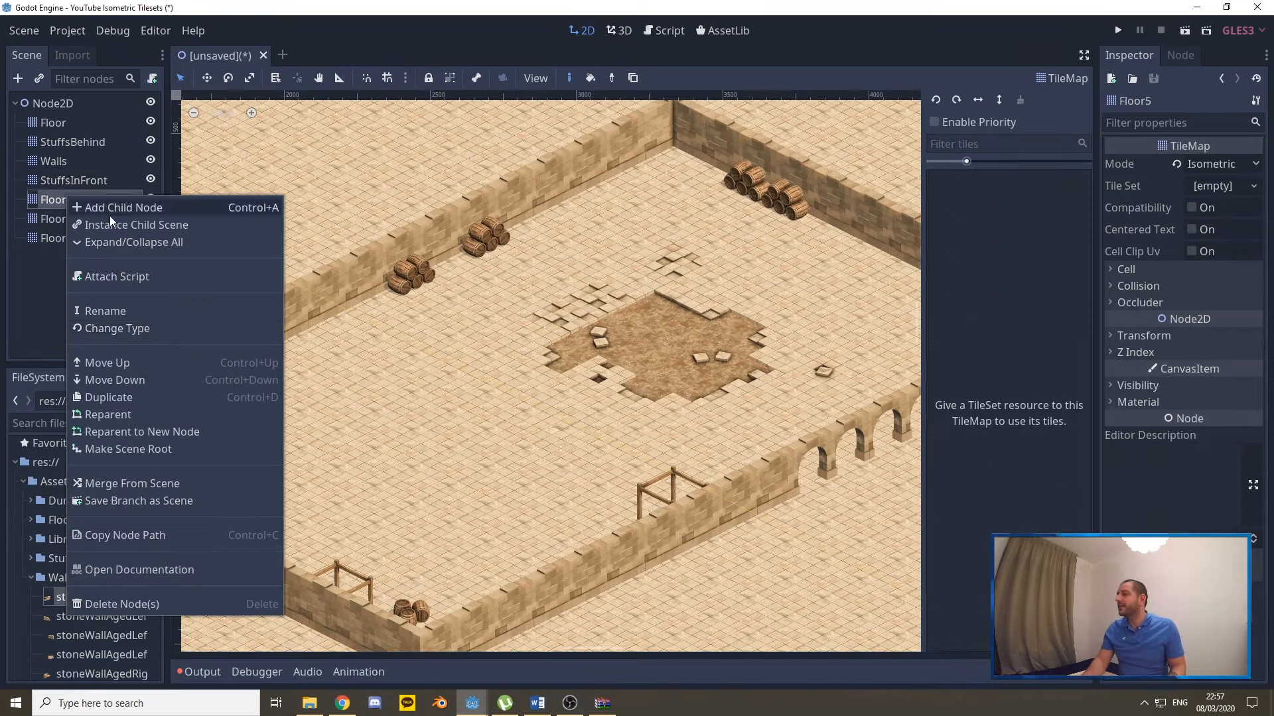
left_click(131, 319)
type("Library")
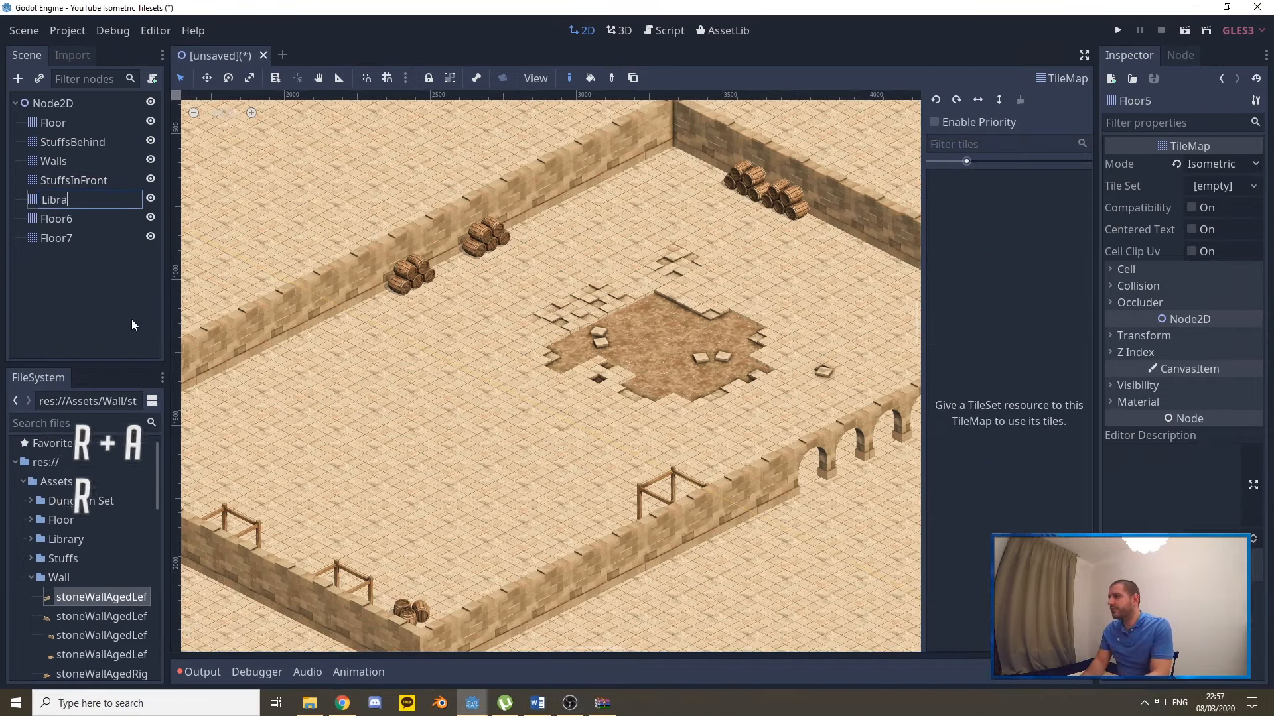
key("Return")
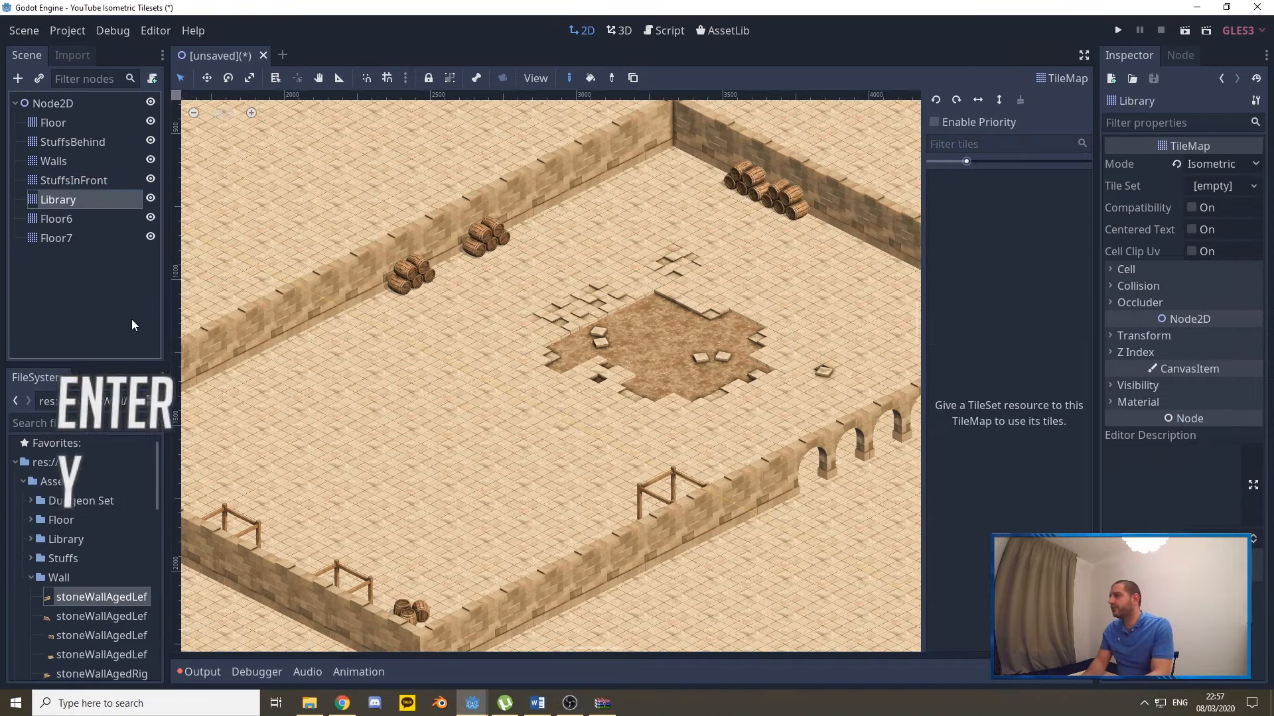
Load Library.tres from res://Resources as the Library TileMap's tile set.
left_click(1234, 186)
left_click(1204, 239)
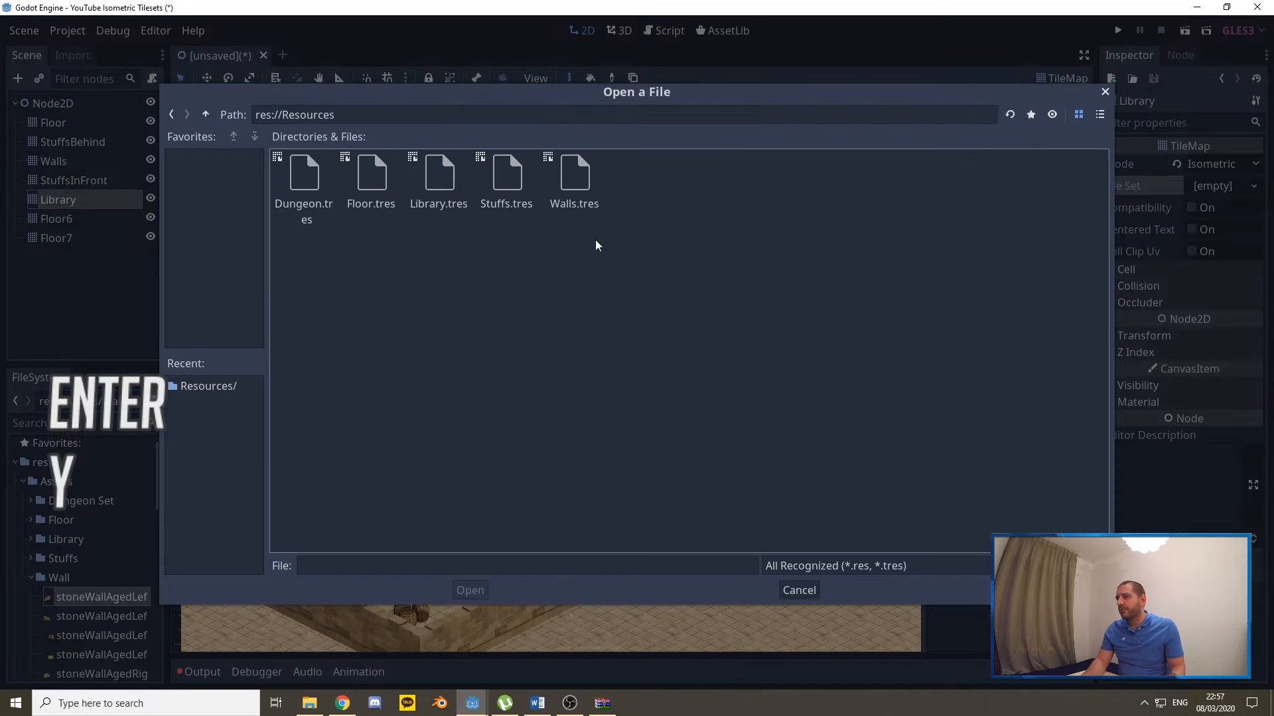
double_click(438, 178)
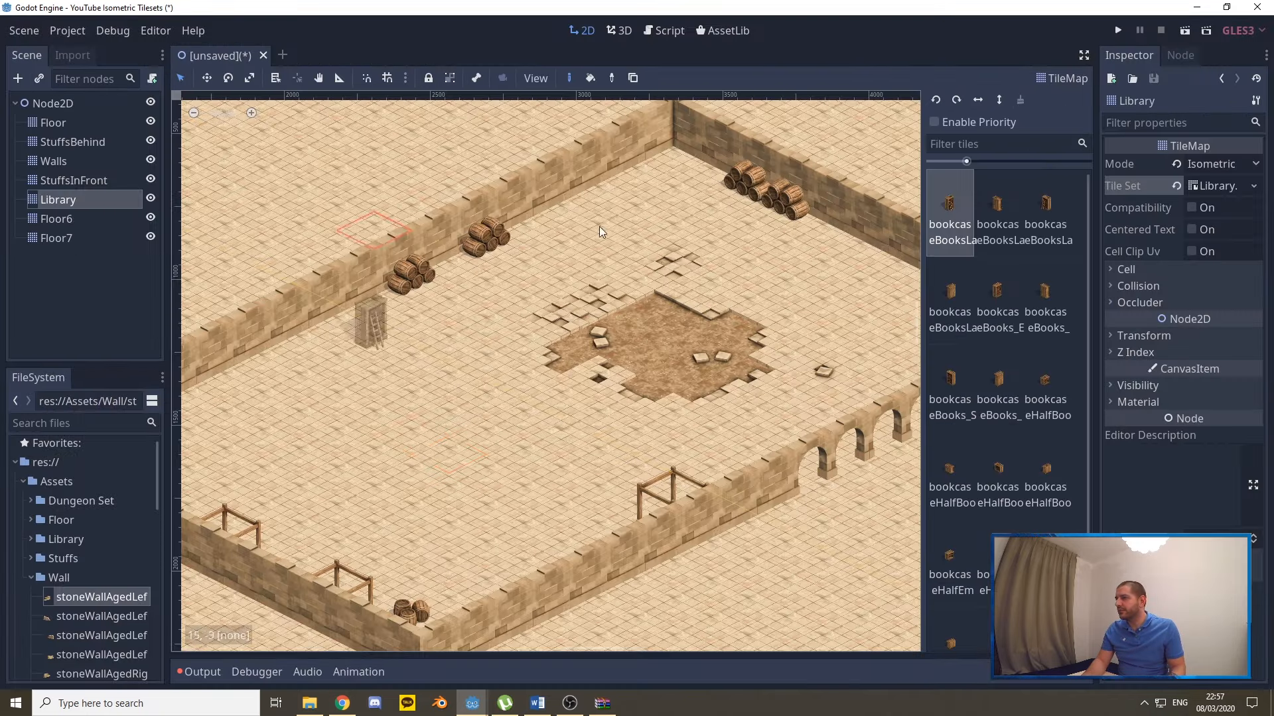
Place a bookcaseBooks_E tile on the open floor left of the dirt patch and inspect it up close.
left_click(997, 295)
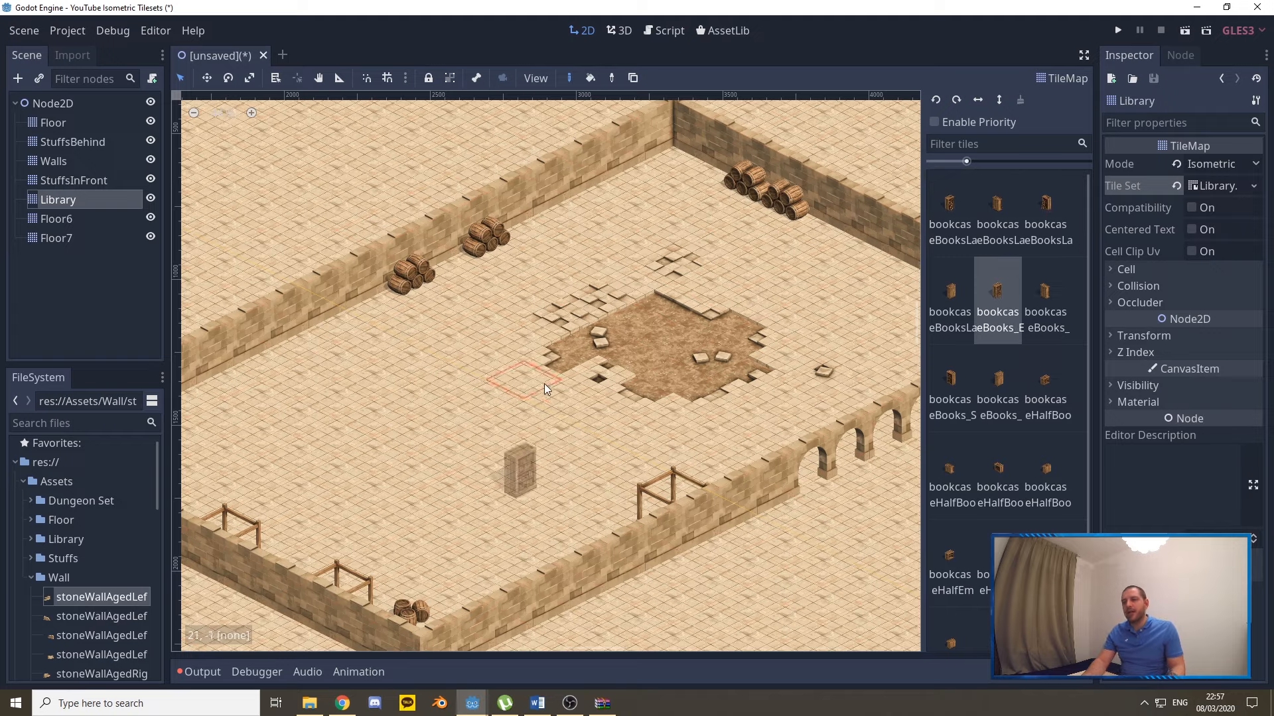
left_click(443, 305)
scroll(349, 371, "up", 3, "ctrl")
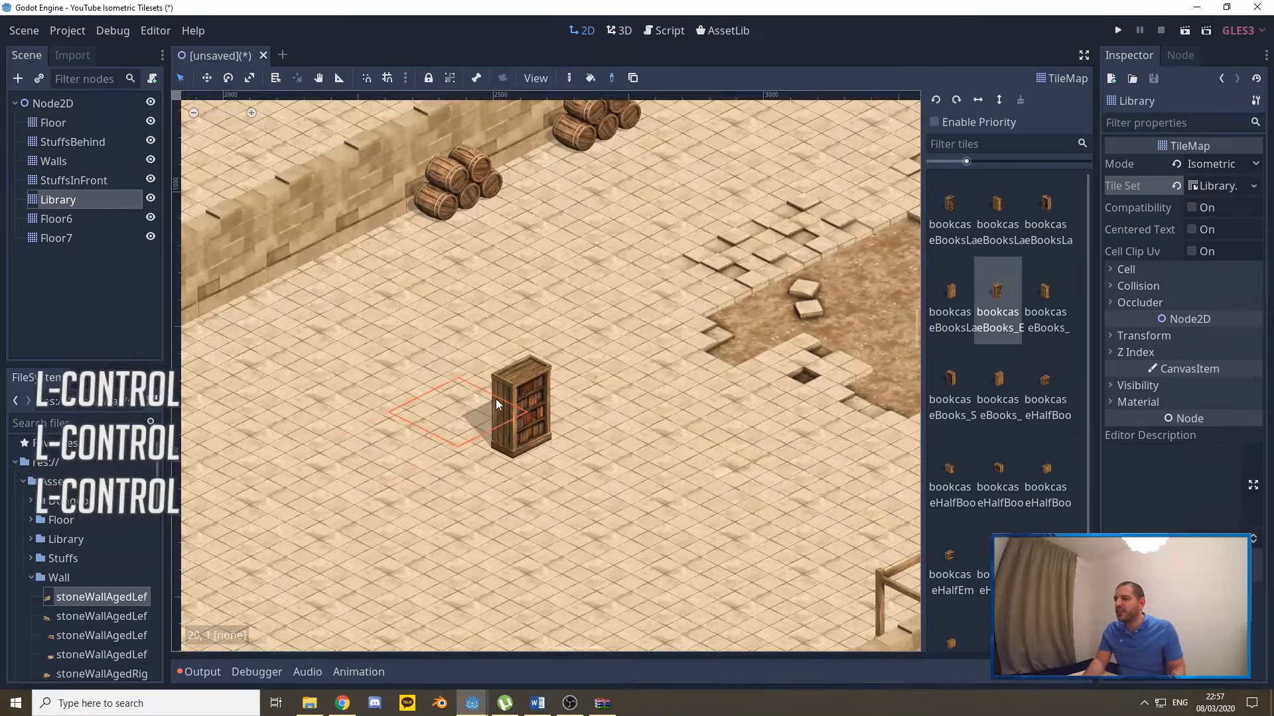
Try a bookcaseBooks_E tile against the upper wall left of the stacked barrels, check its alignment up close, and erase it.
scroll(531, 265, "down", 5, "ctrl")
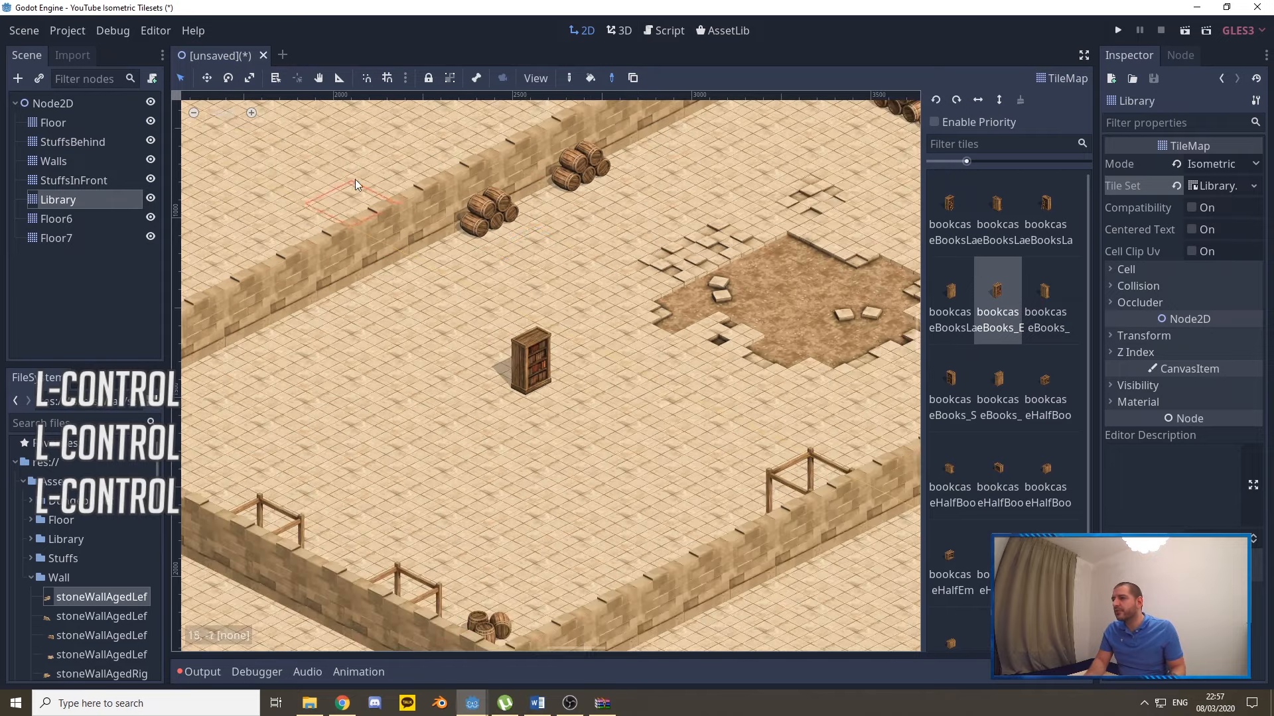
left_click(387, 145)
scroll(347, 161, "up", 3, "ctrl")
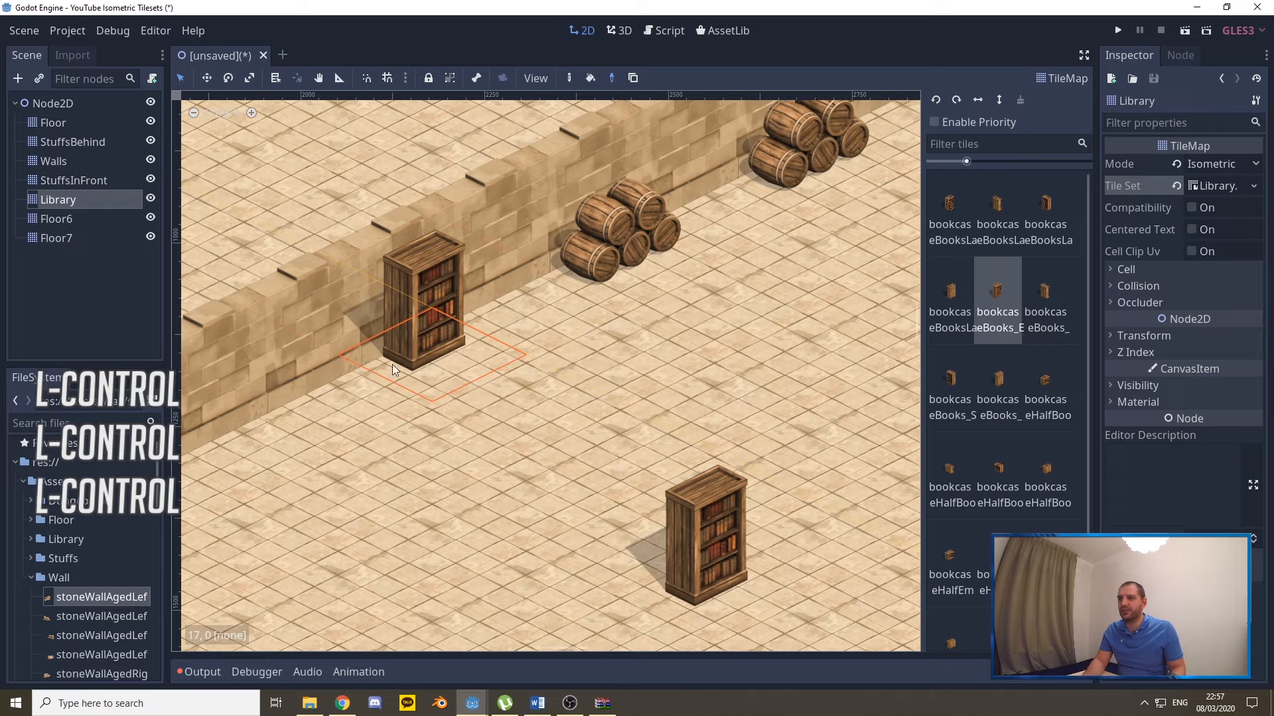
scroll(385, 368, "down", 3, "ctrl")
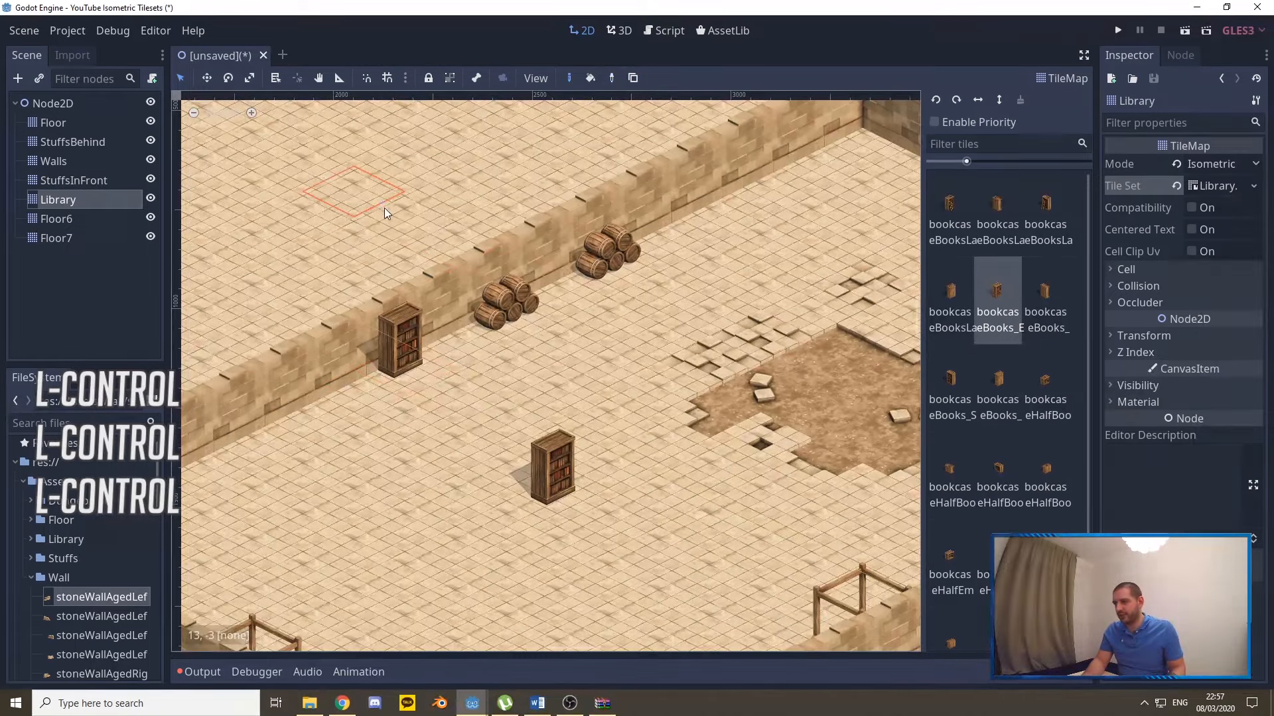
right_click(406, 203)
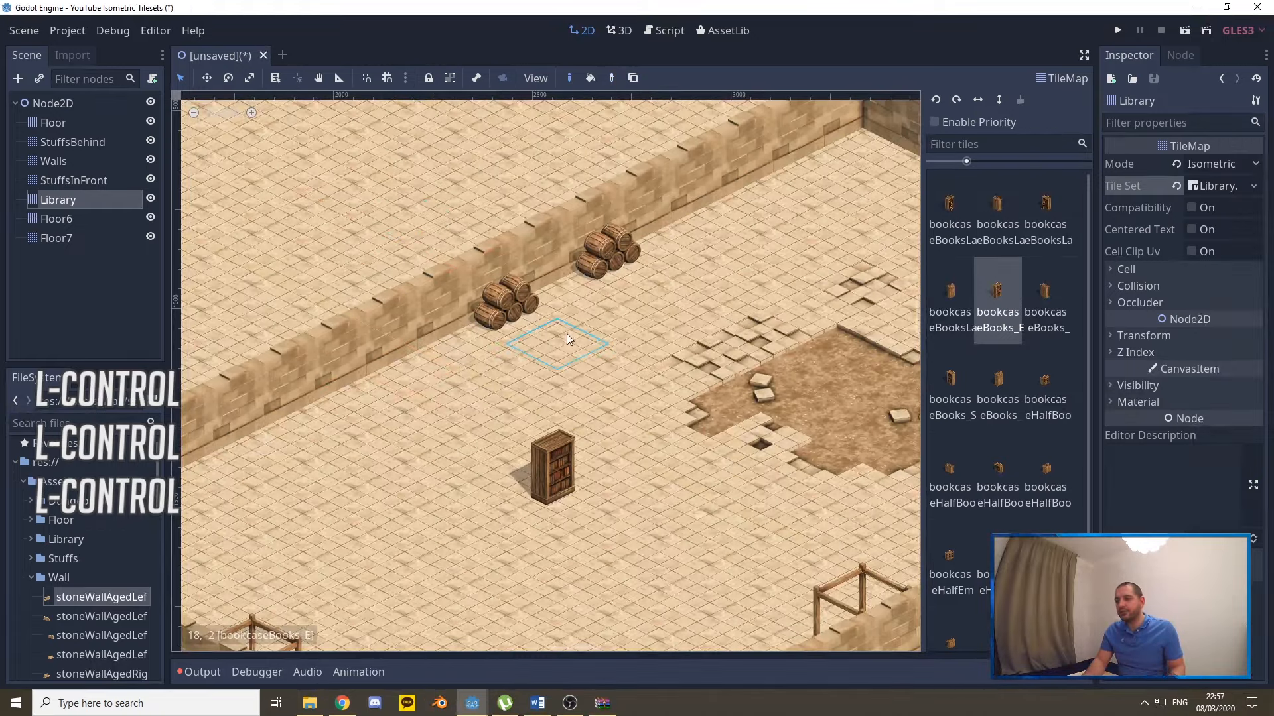
Place a bookcase tile of another orientation in the cell directly behind the bookcaseBooks_E tile to test their spacing.
left_click(566, 338)
scroll(626, 397, "down", 3)
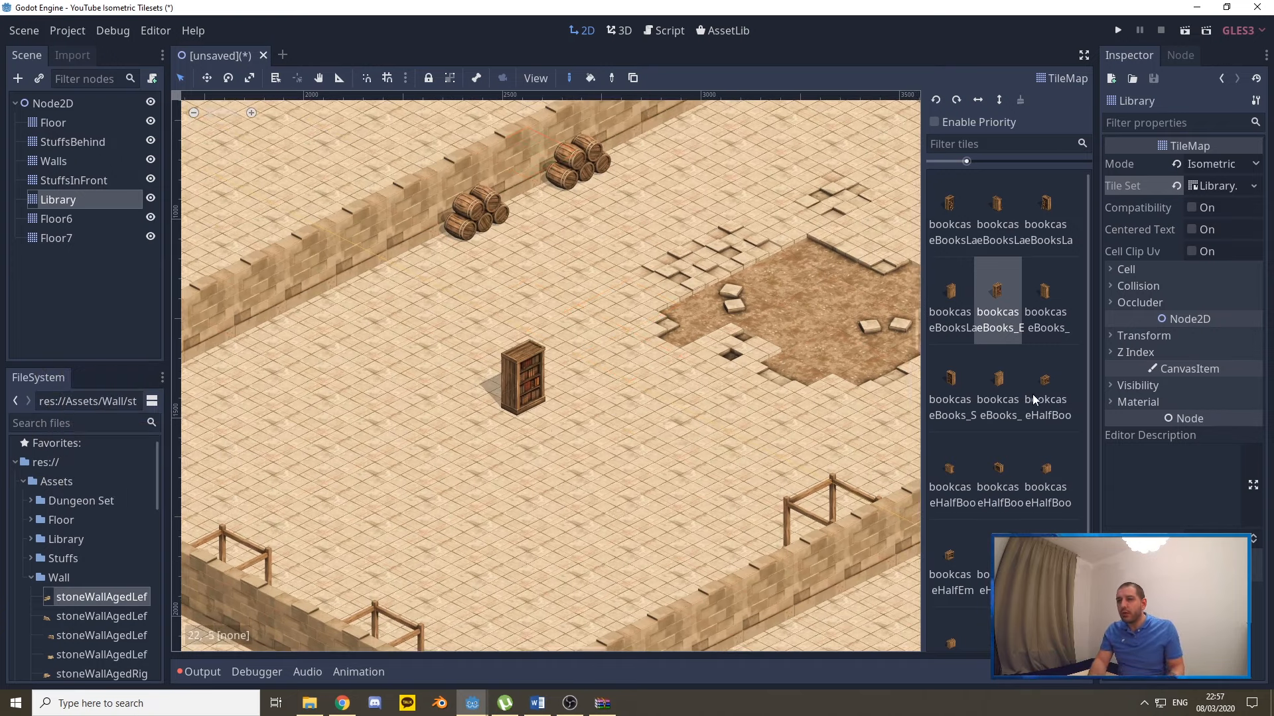
left_click(969, 286)
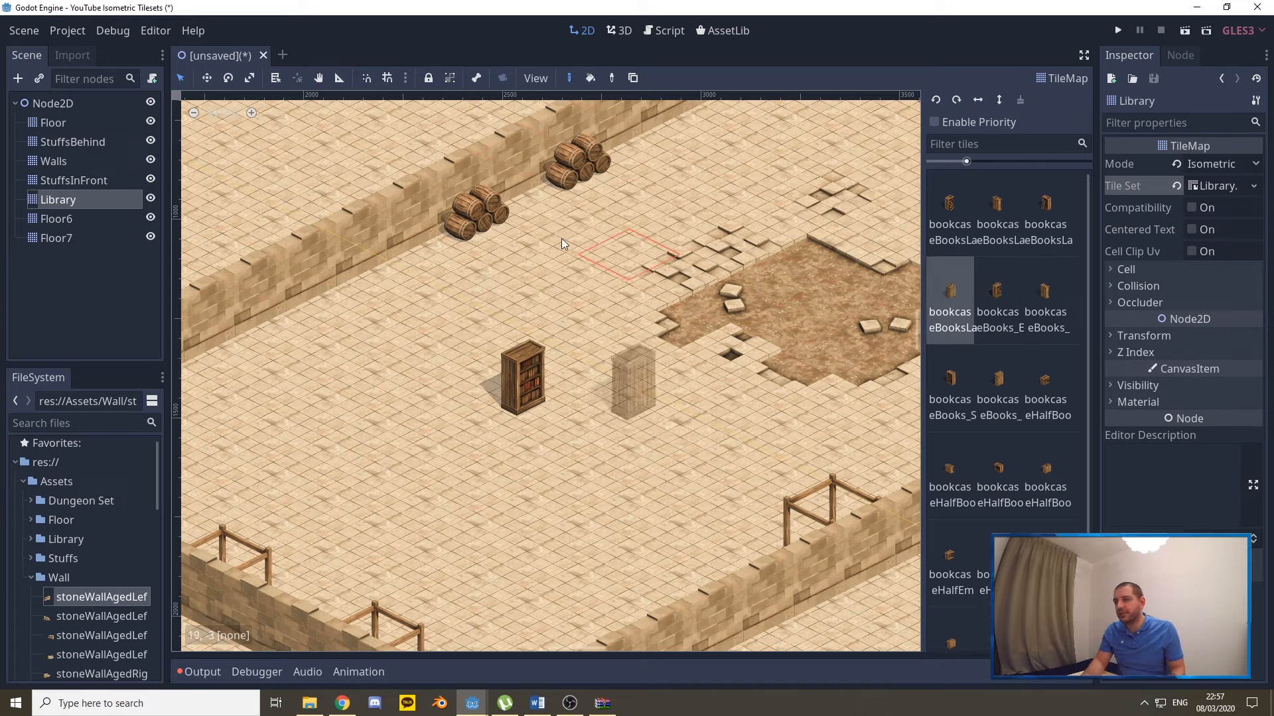
left_click(482, 242)
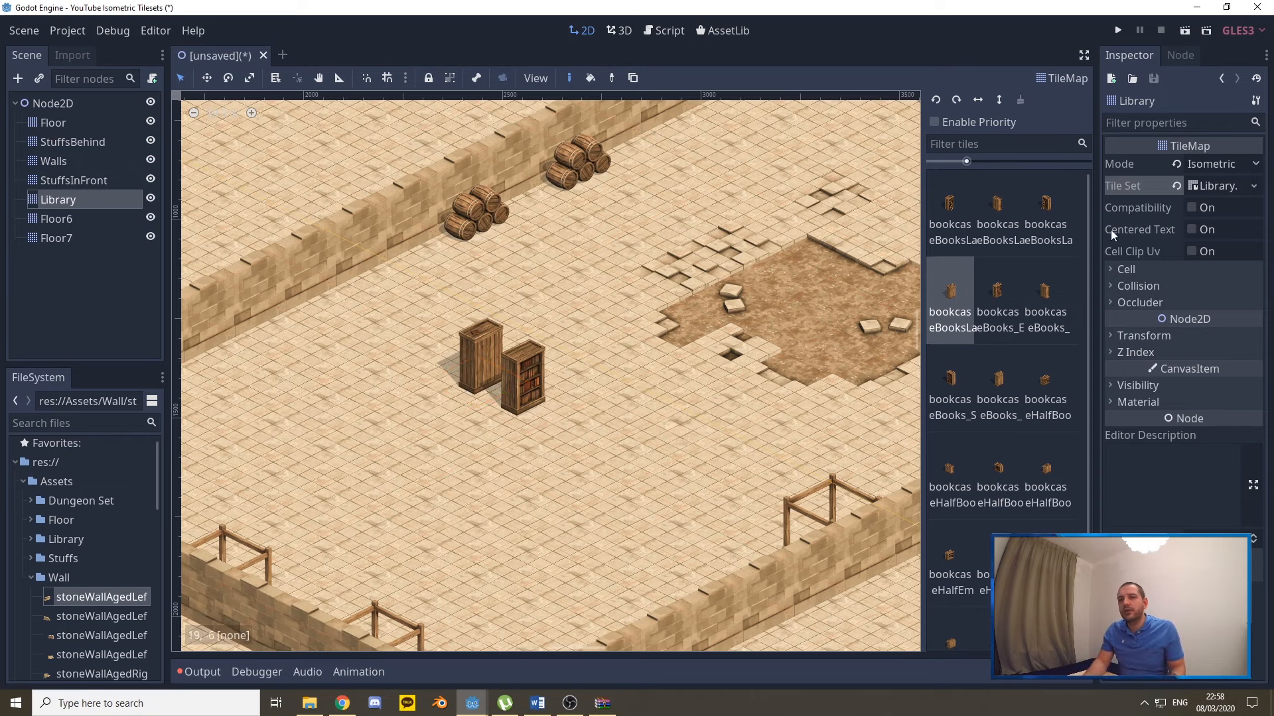
Set the Library TileMap's cell size to 128 by 64.
left_click(1158, 269)
left_click(1205, 287)
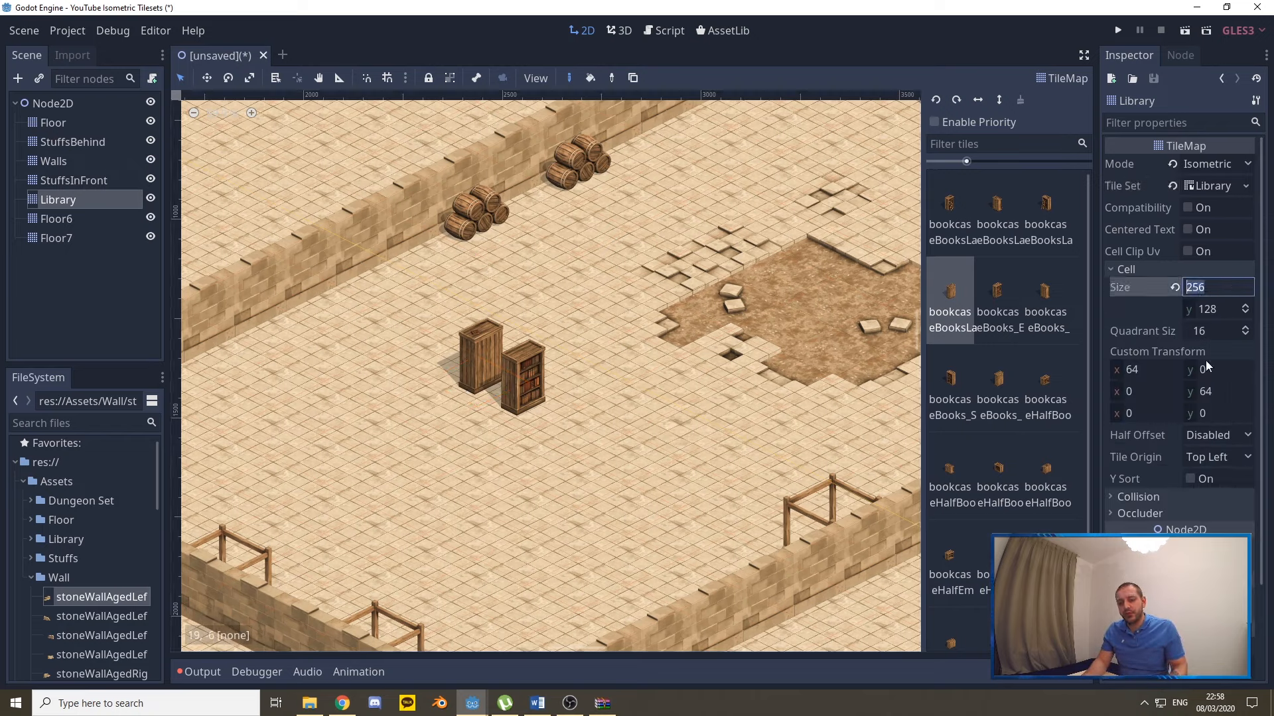
type("128")
key("Tab")
type("64")
key("Return")
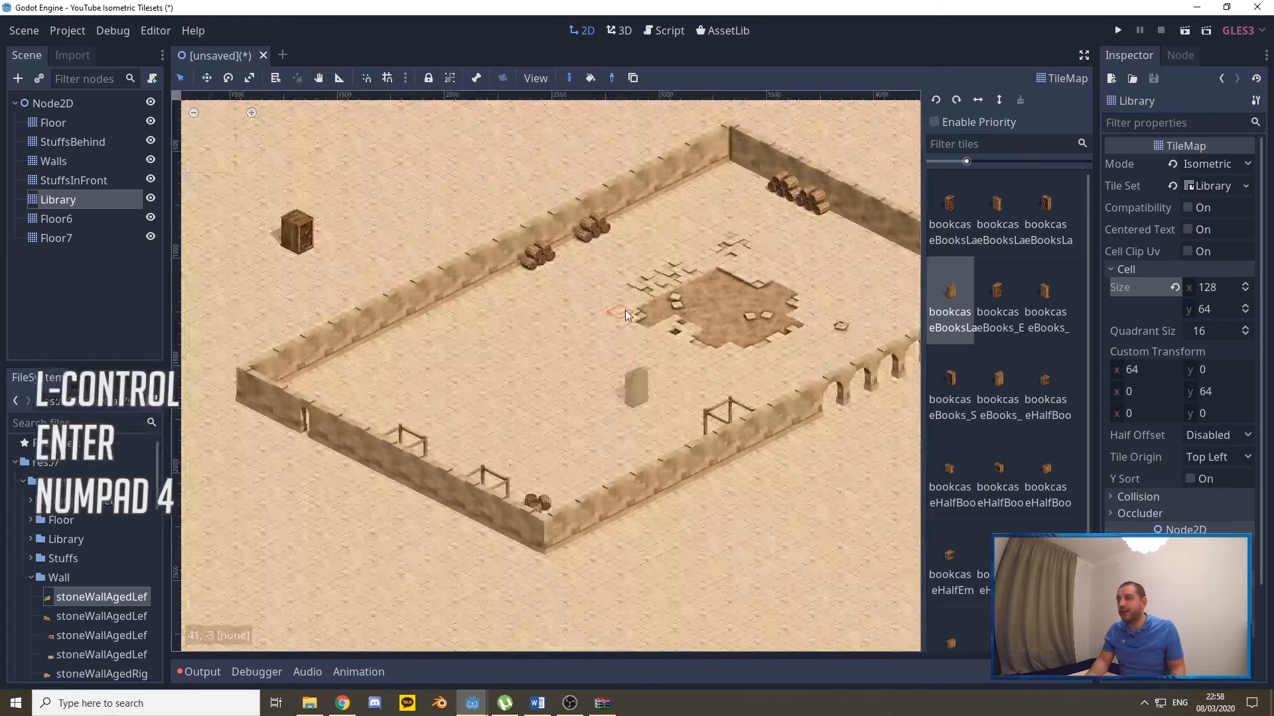
Erase both bookcases that moved outside the upper dungeon wall.
scroll(663, 305, "down", 3, "ctrl")
scroll(278, 146, "up", 4, "ctrl")
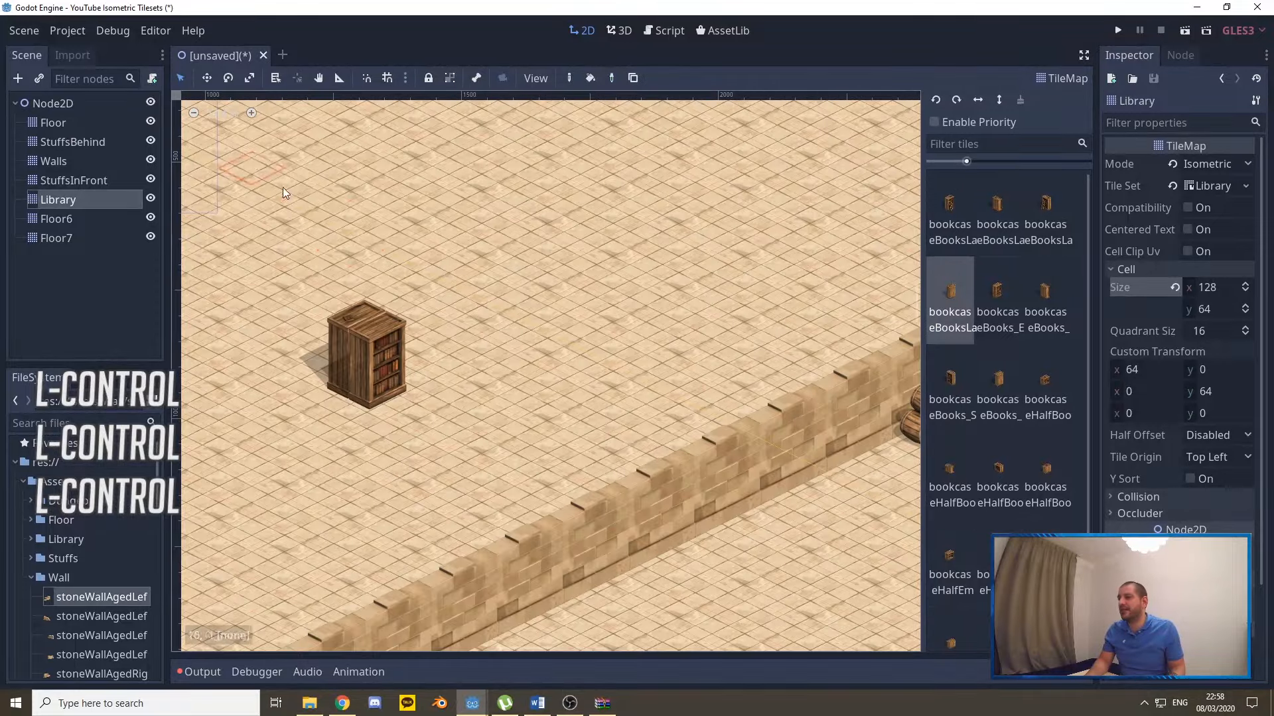
left_click(357, 189, "ctrl")
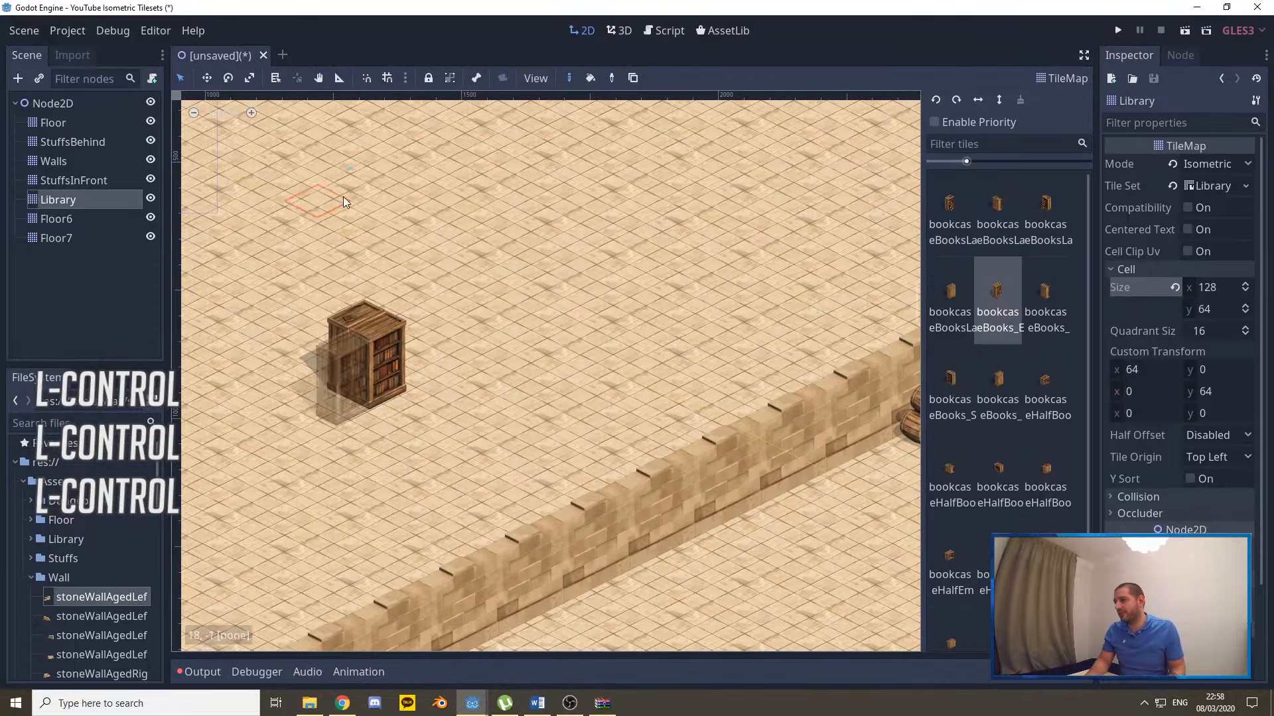
right_click(325, 178)
right_click(355, 197)
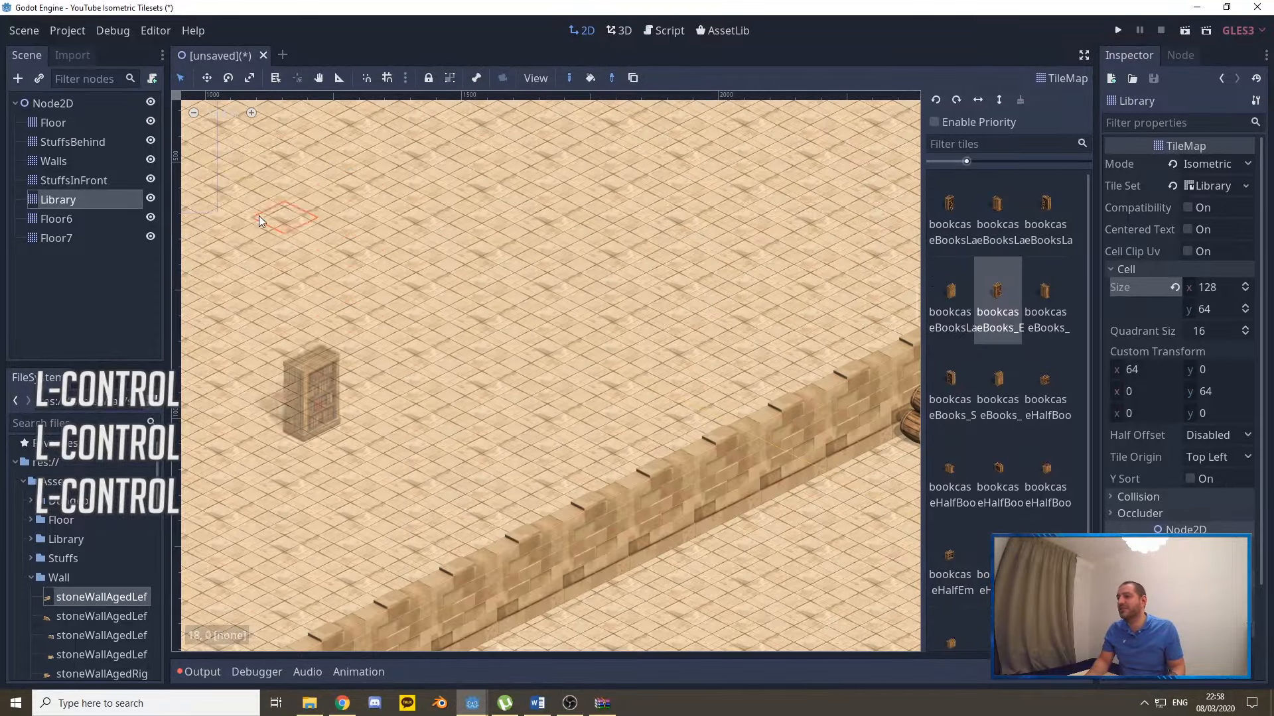
Place a bookcaseBooks_E tile on the open floor left of the dirt patch and a back-facing bookcase tile directly behind it.
scroll(331, 212, "down", 15)
scroll(637, 362, "up", 2)
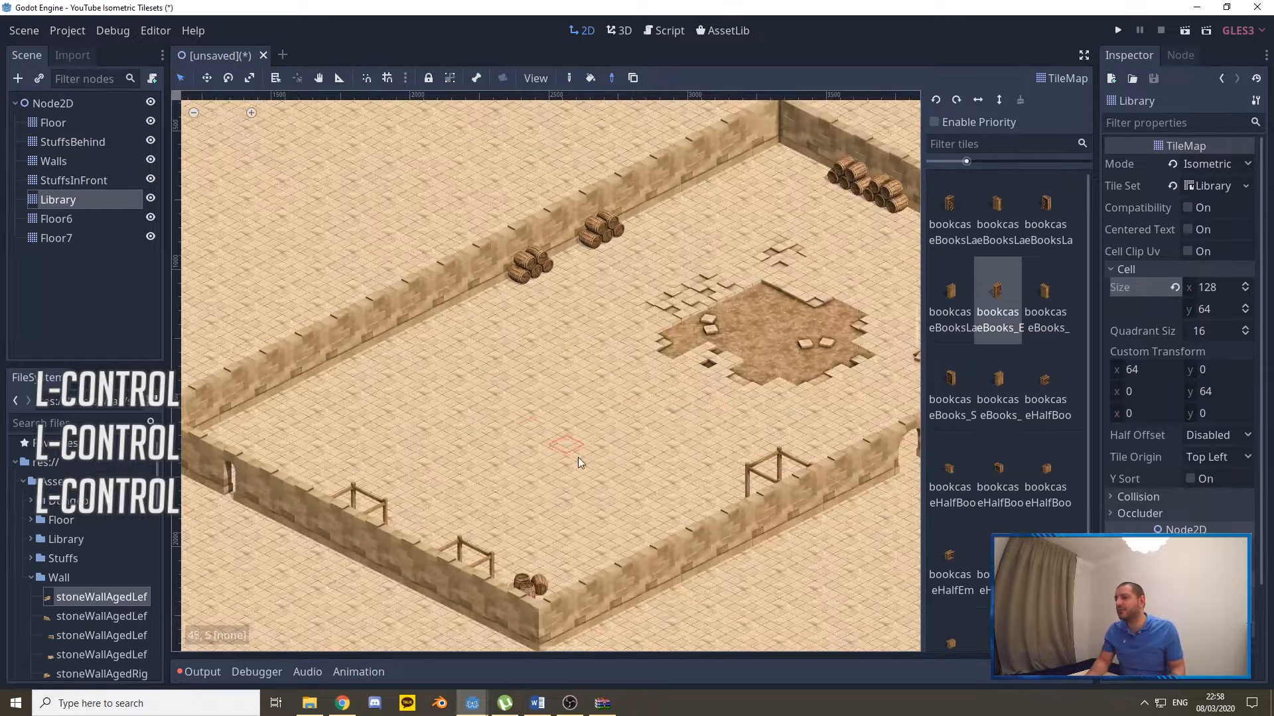
scroll(587, 465, "up", 5)
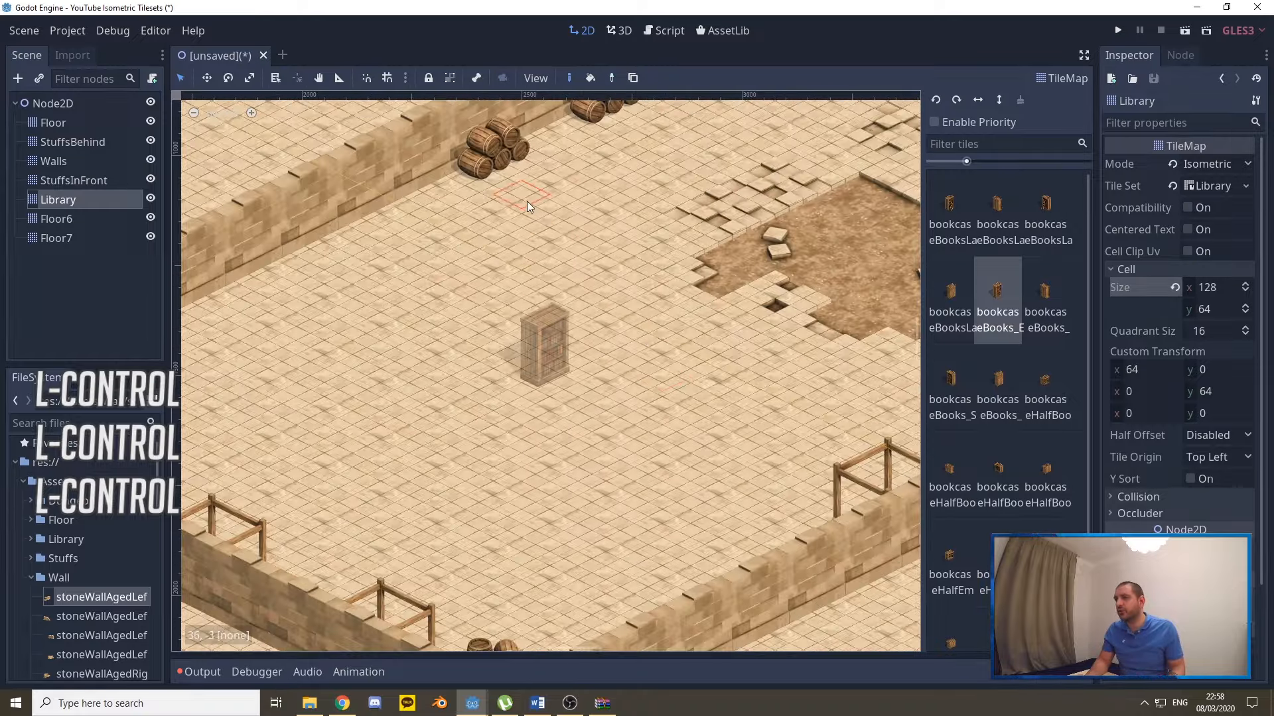
left_click(597, 191)
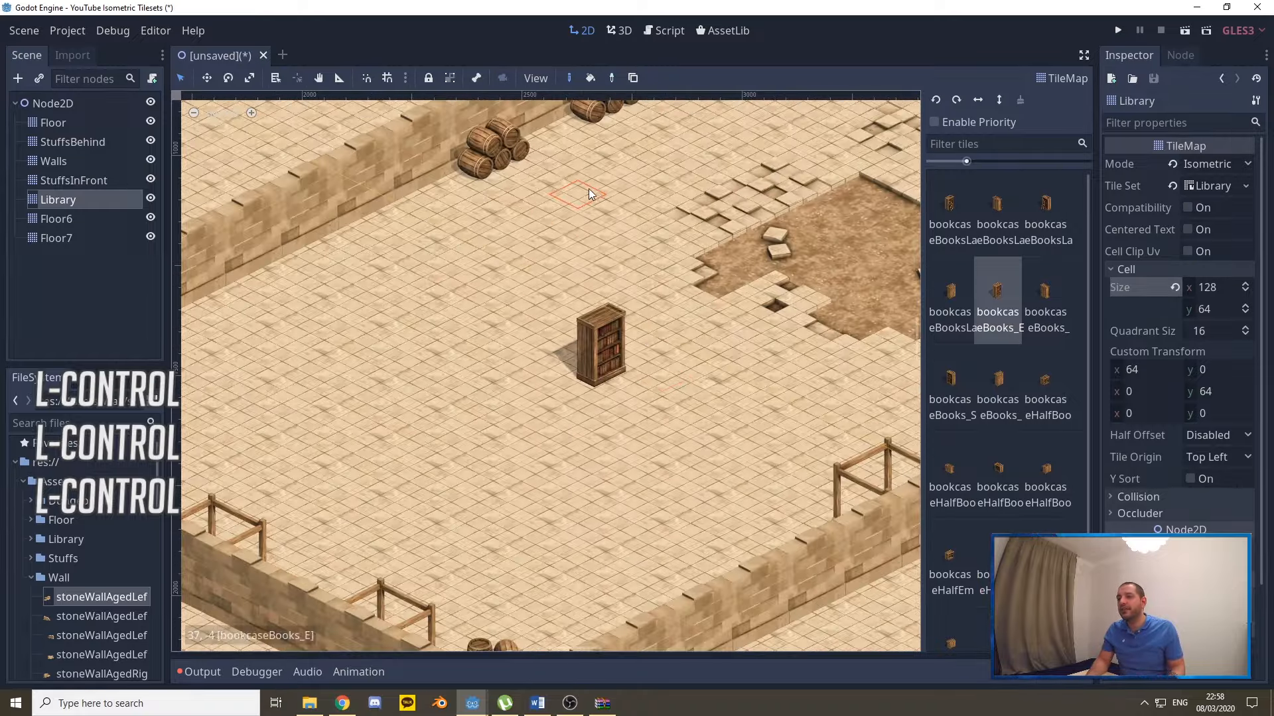
left_click(962, 312)
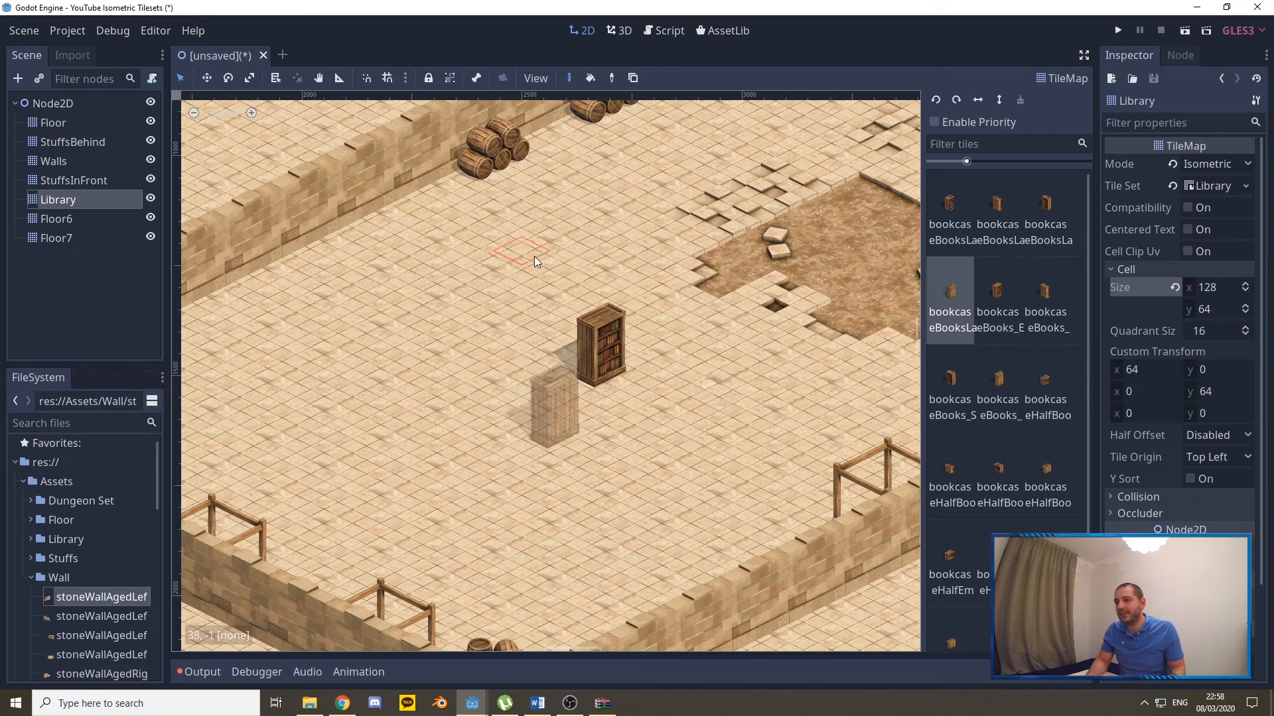
left_click(557, 183)
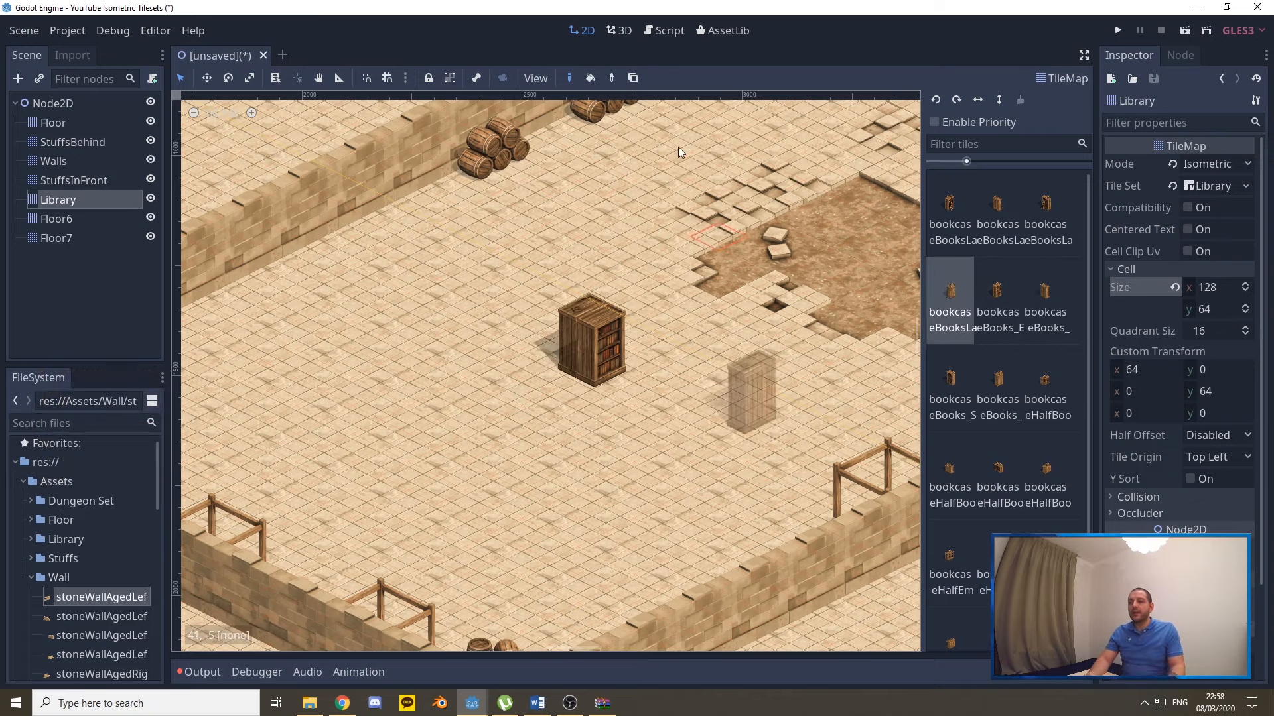
Place two display case tiles back to back on the open floor left of the bookcases.
scroll(1004, 396, "down", 2)
left_click(997, 514)
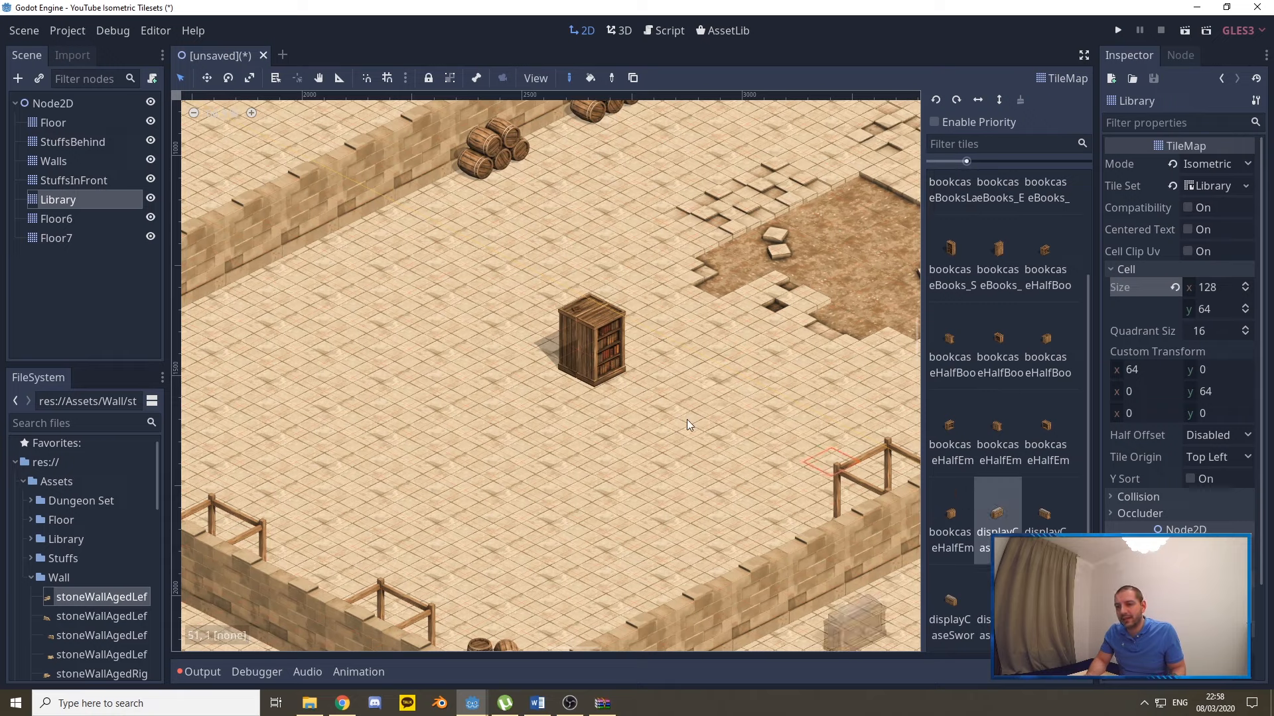
left_click(404, 220)
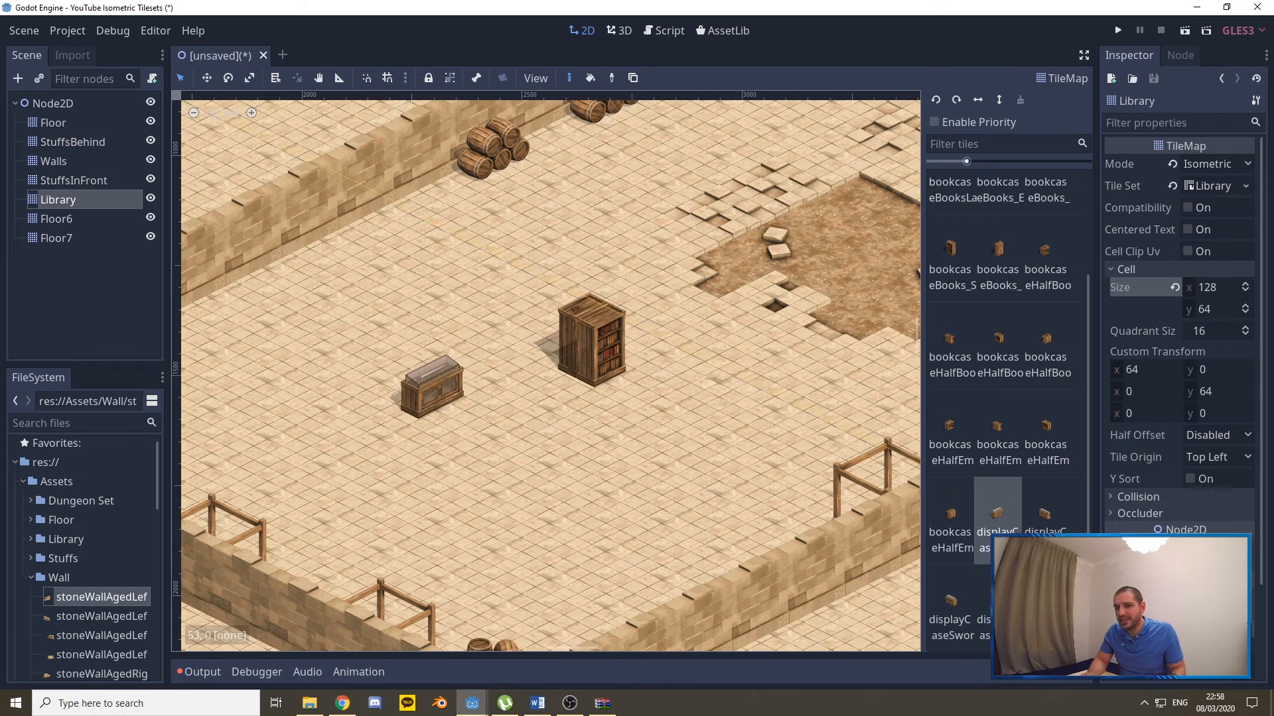
left_click(999, 600)
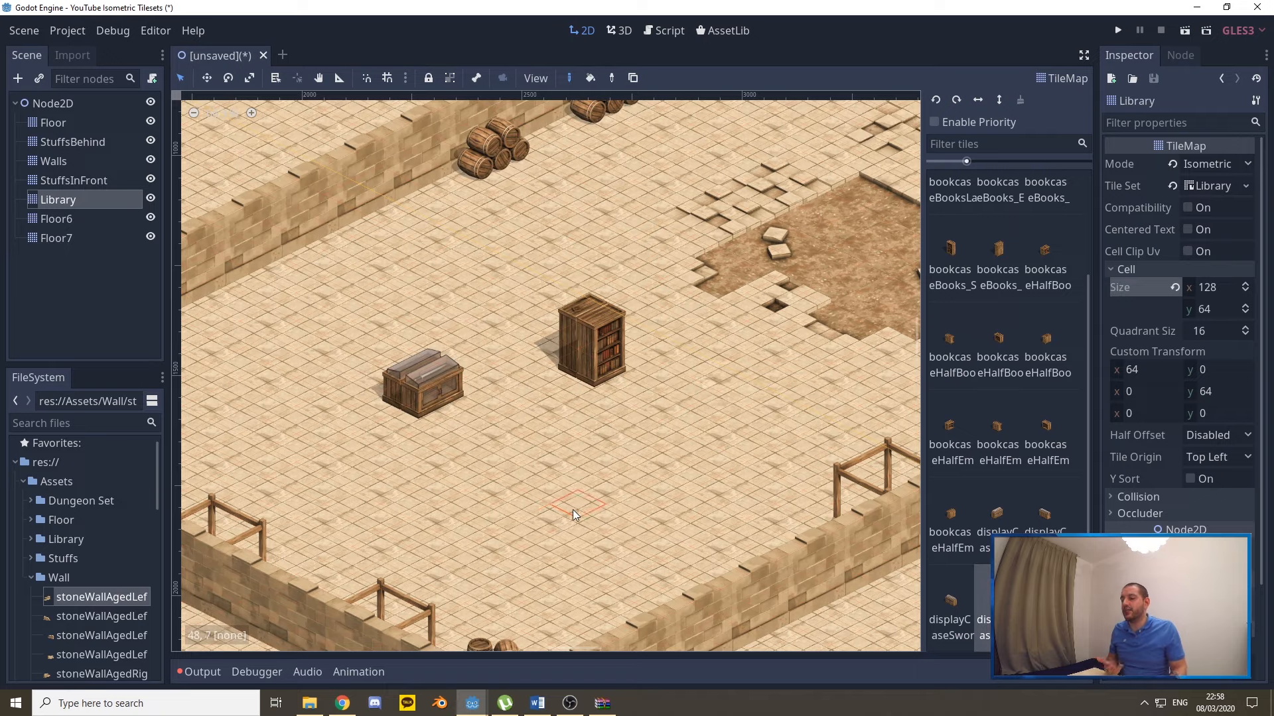
scroll(479, 352, "down", 1, "ctrl")
scroll(482, 350, "down", 1, "ctrl")
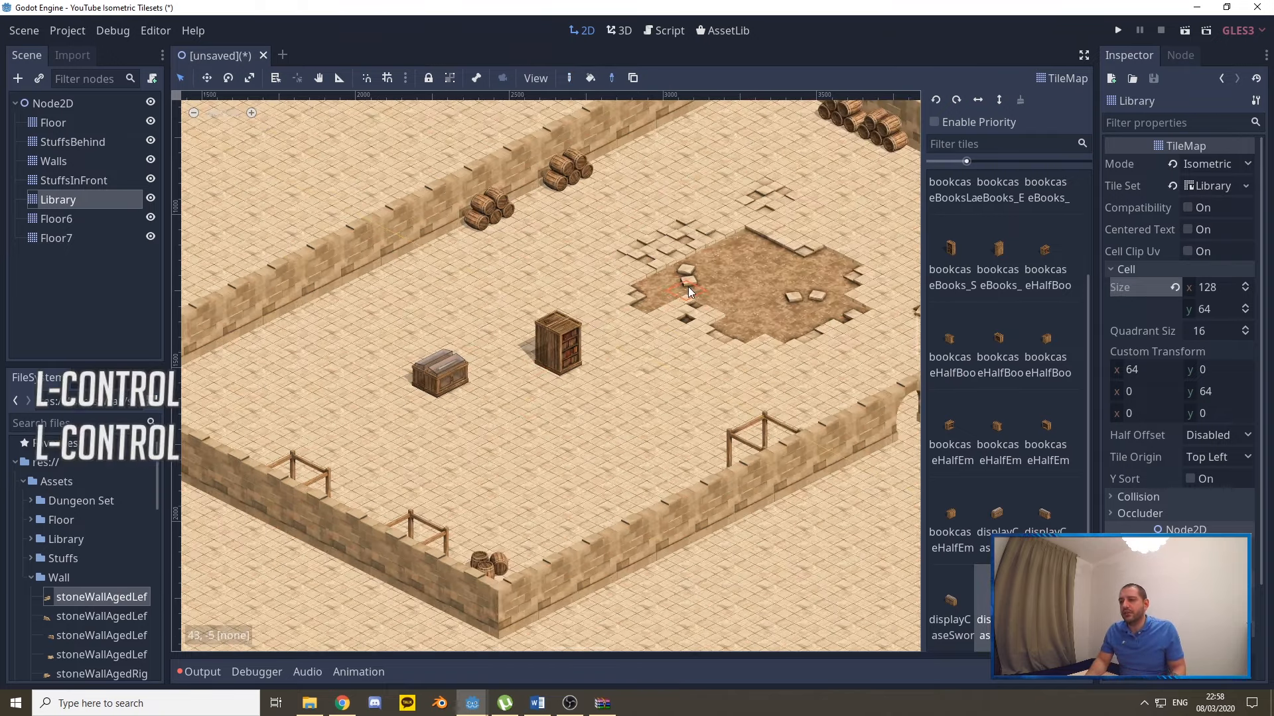
middle_click_drag(688, 287, 610, 323)
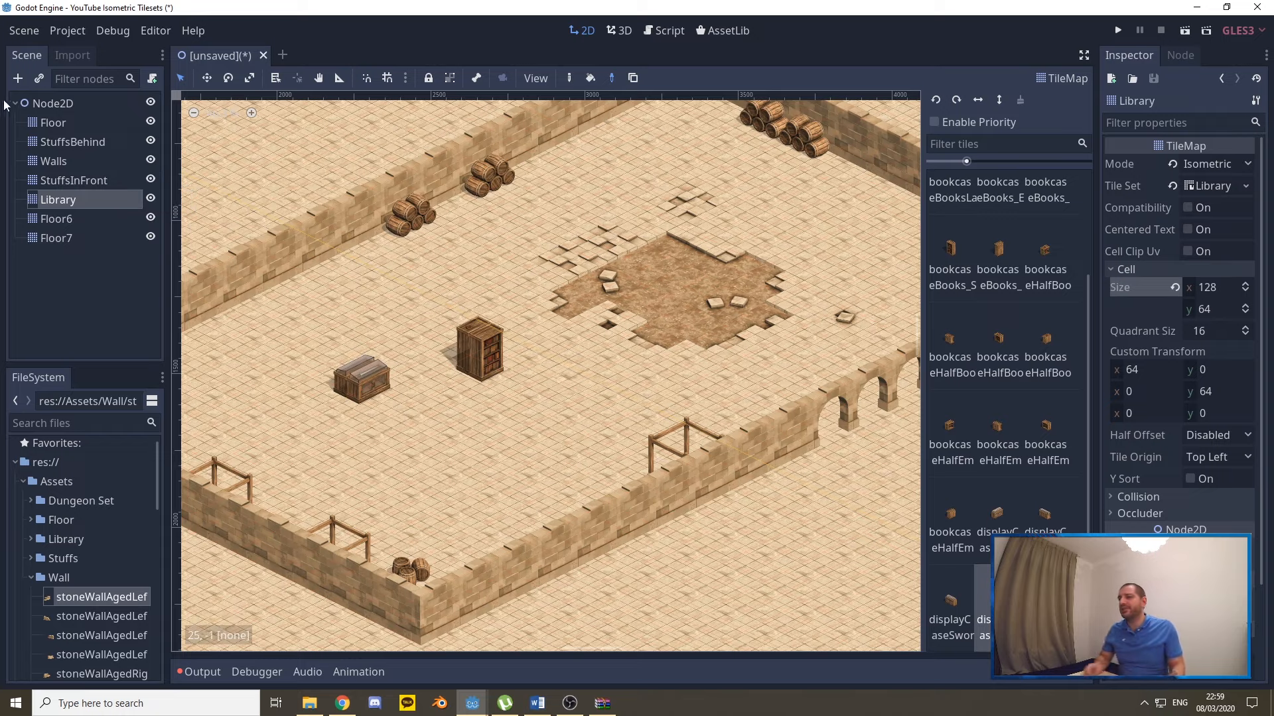
Compare the StuffsBehind and Walls layers at the lower wall, and move the StuffsBehind node below Walls in the scene tree.
middle_click_drag(404, 455, 670, 273)
scroll(628, 312, "up", 4)
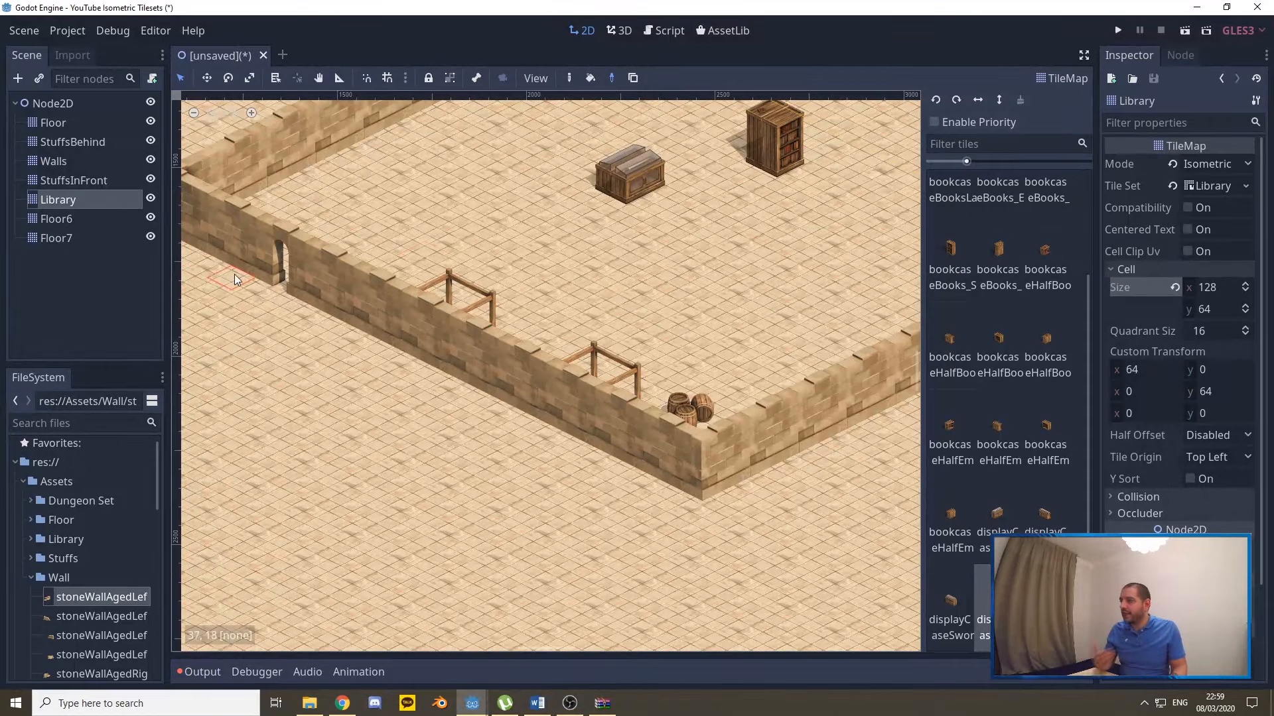
left_click(73, 181)
left_click(74, 142)
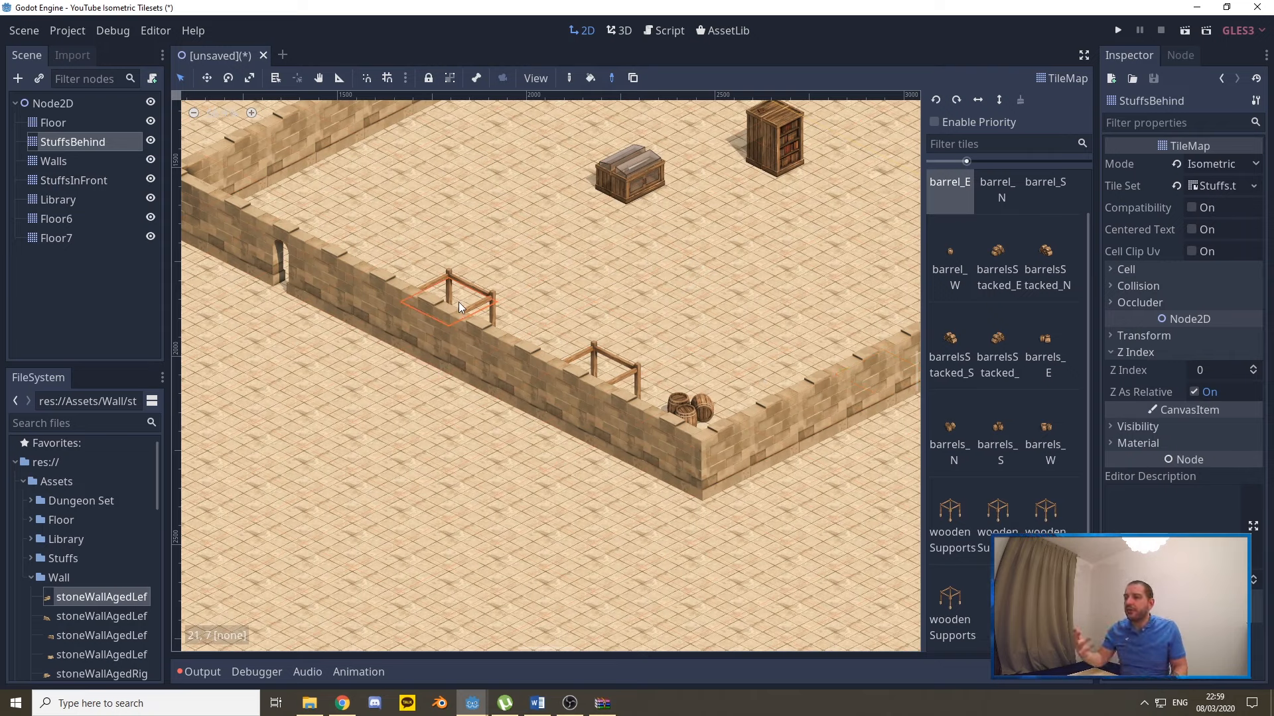
left_click(59, 162)
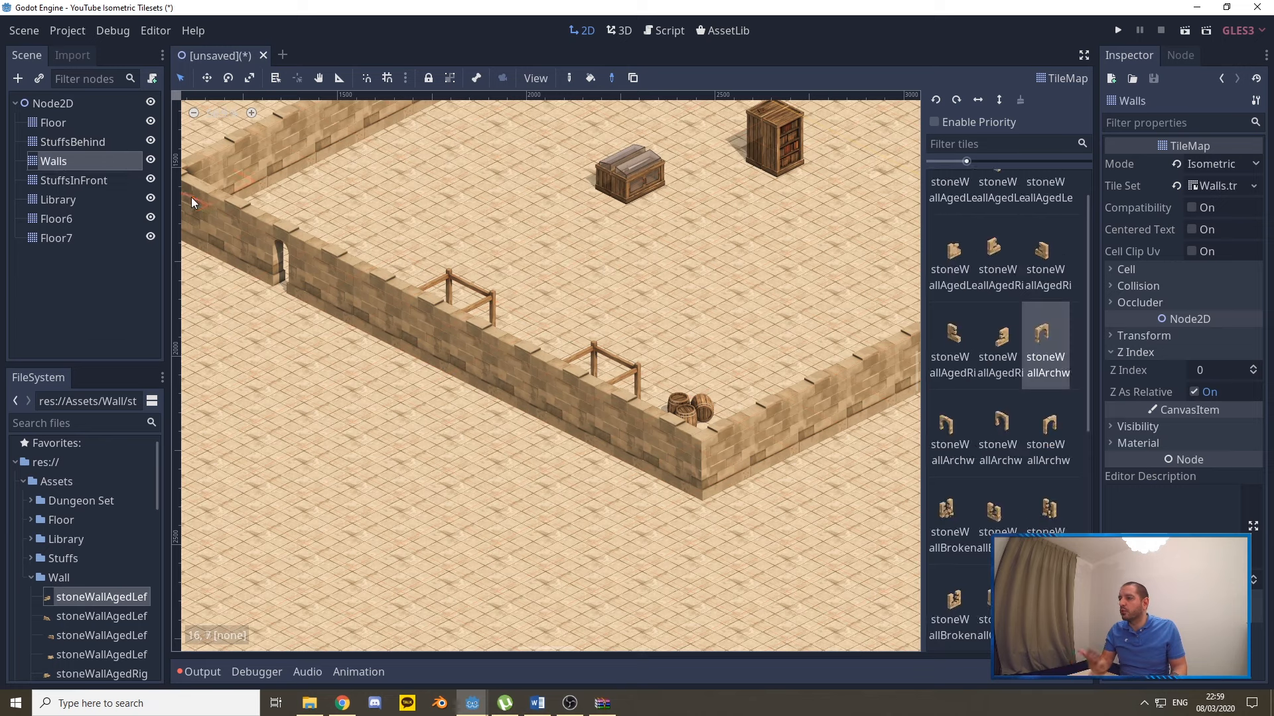
left_click(64, 144)
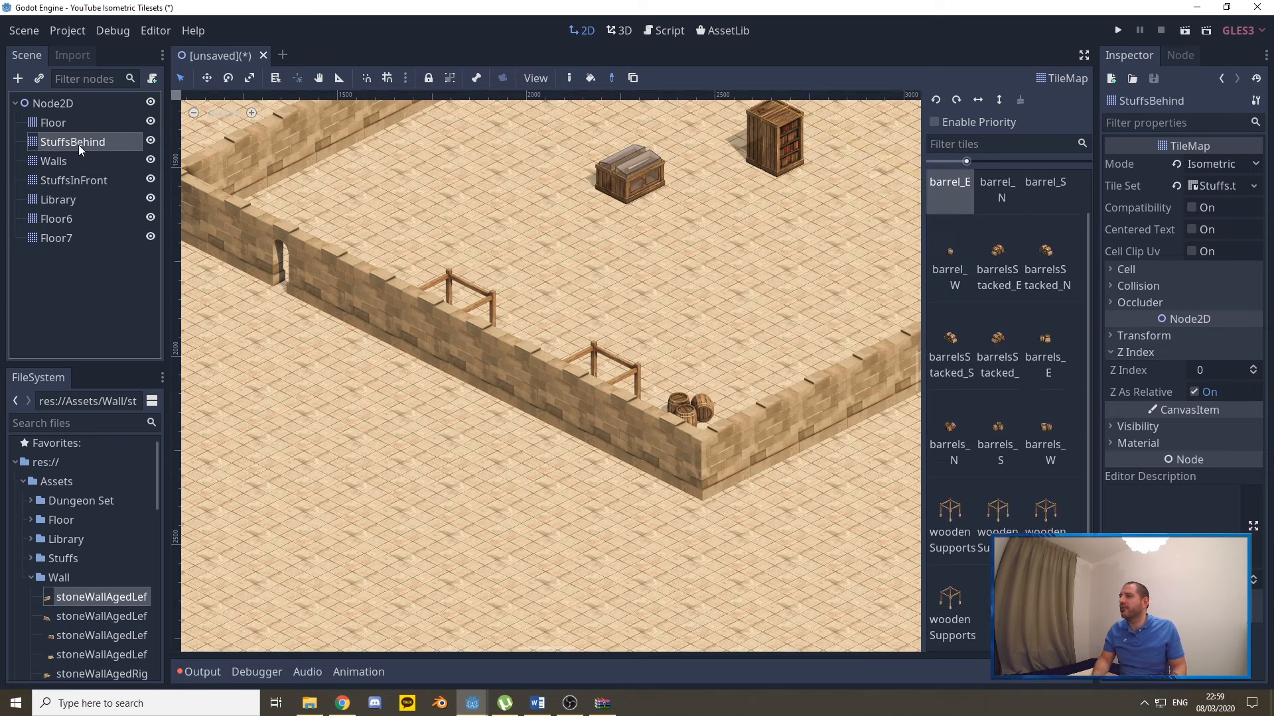
left_click_drag(78, 146, 85, 169)
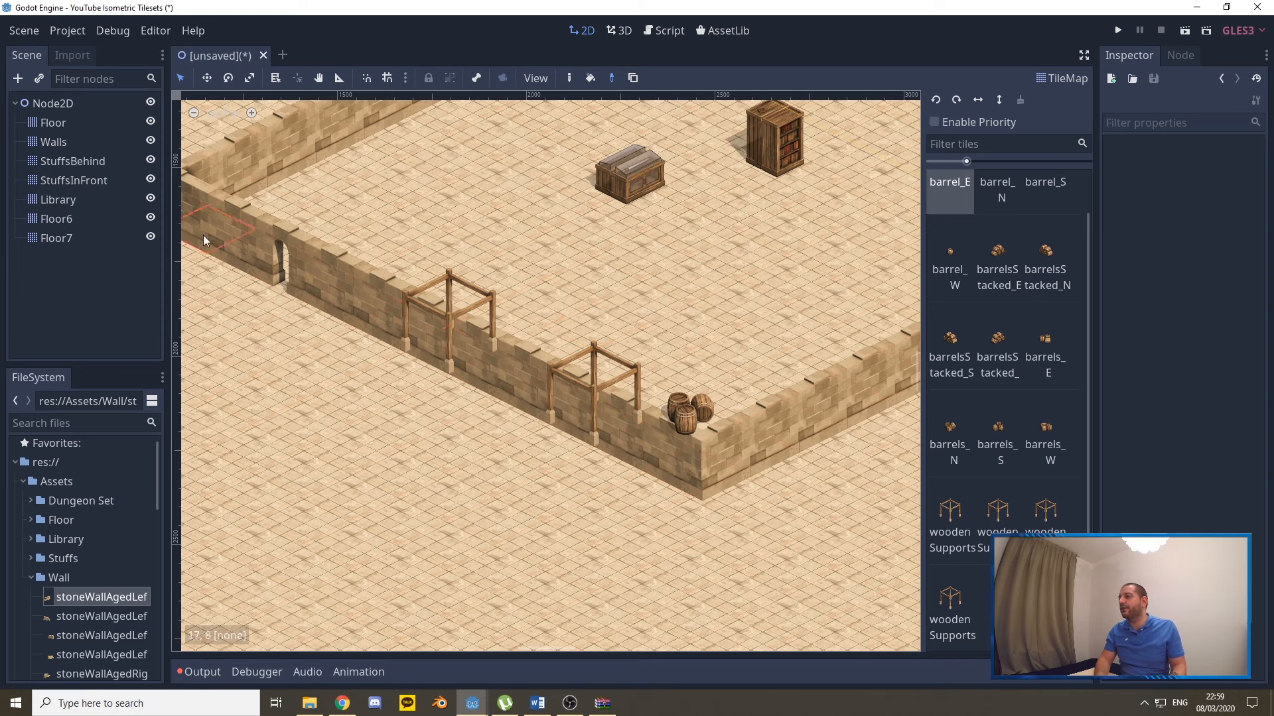
Set the Walls TileMap's Z Index to 1, switching it between 0 and 1 to compare the overlap with the wooden supports.
left_click(57, 142)
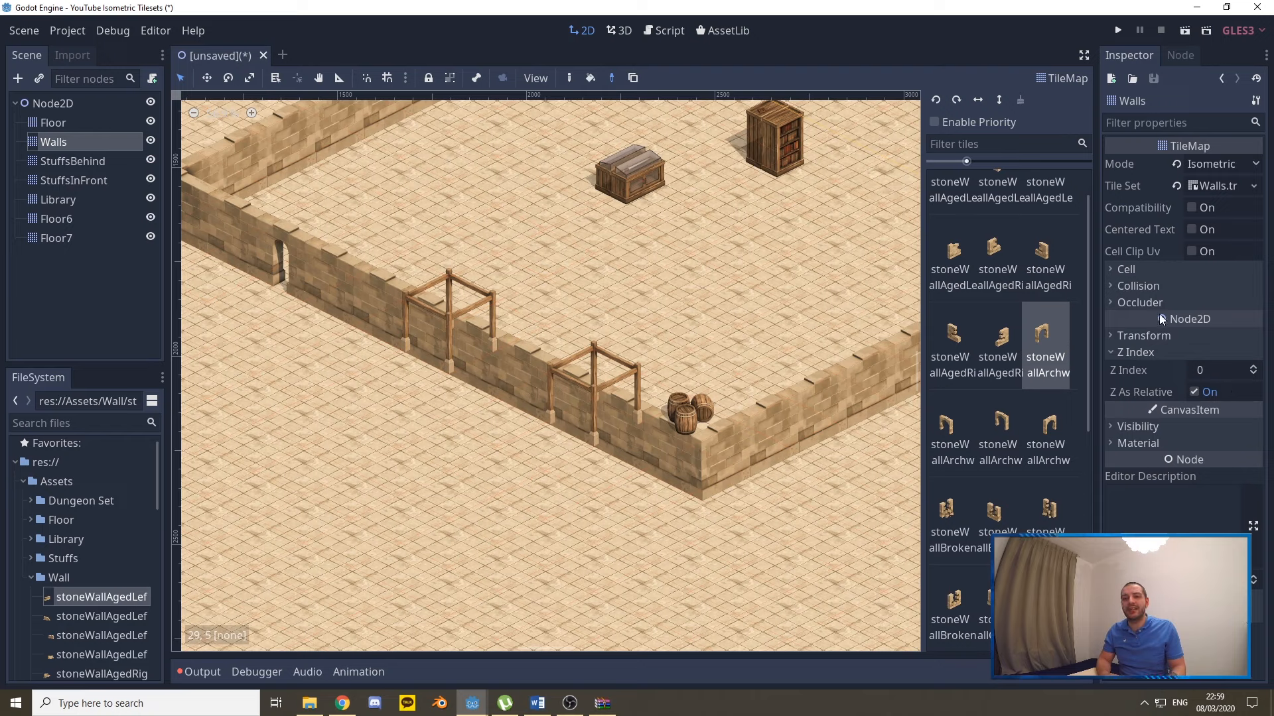
left_click(1254, 367)
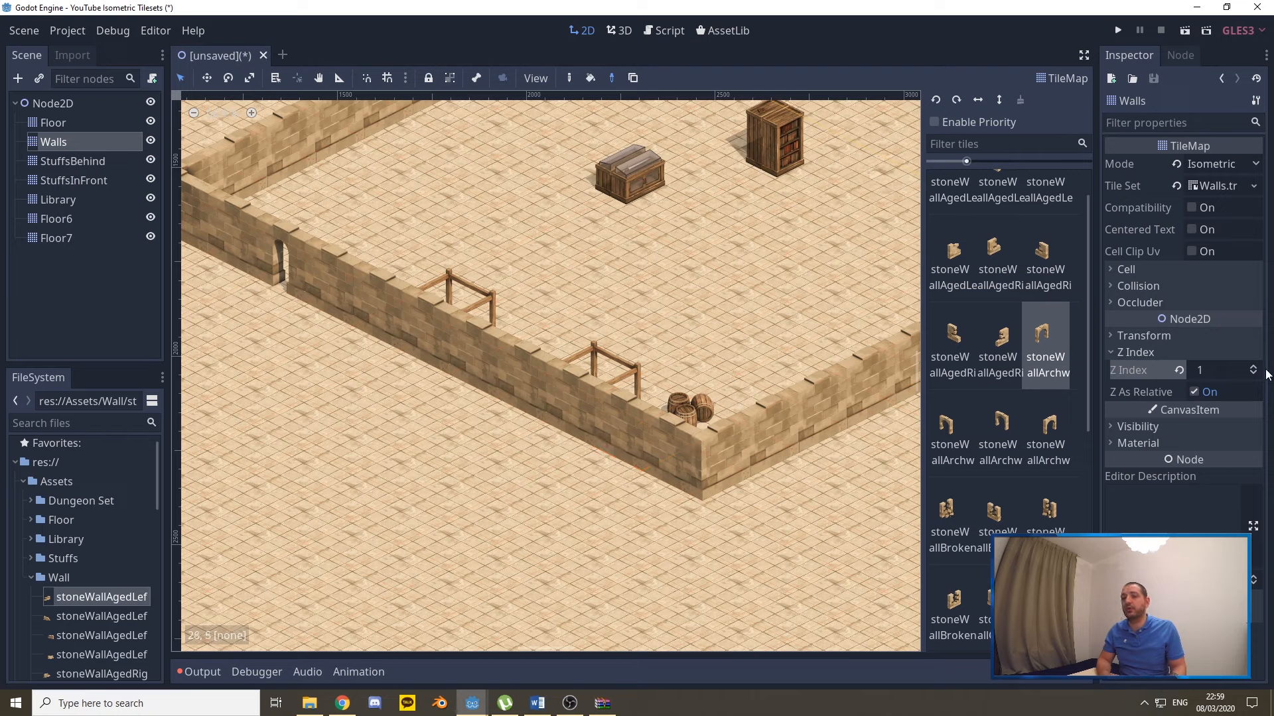
left_click(1254, 373)
left_click(1254, 368)
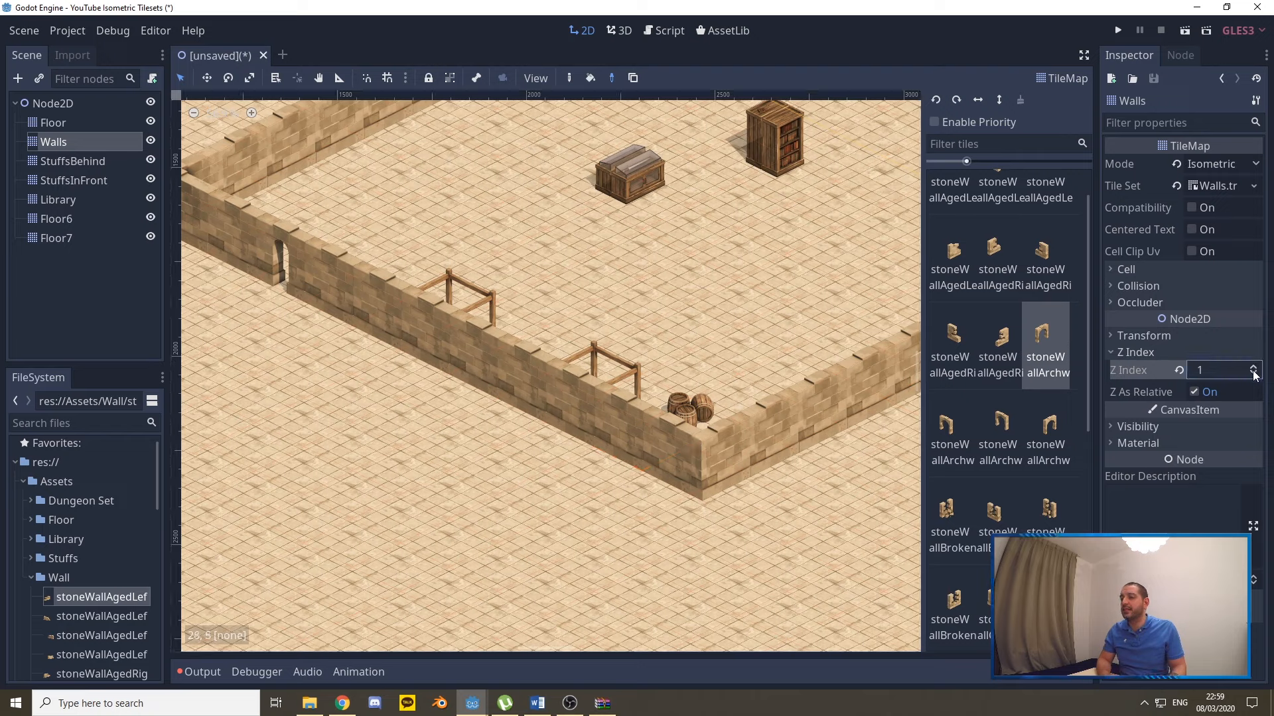
left_click(1254, 375)
left_click(1254, 368)
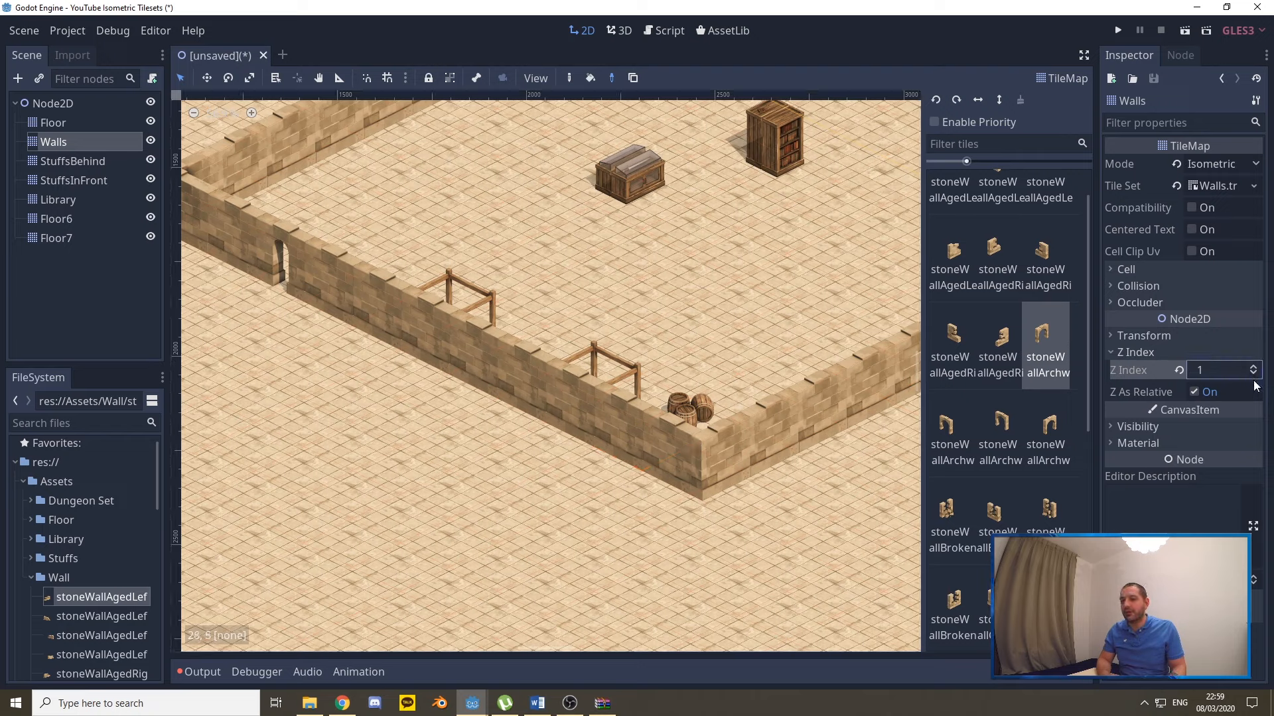
left_click(1254, 375)
left_click(1254, 368)
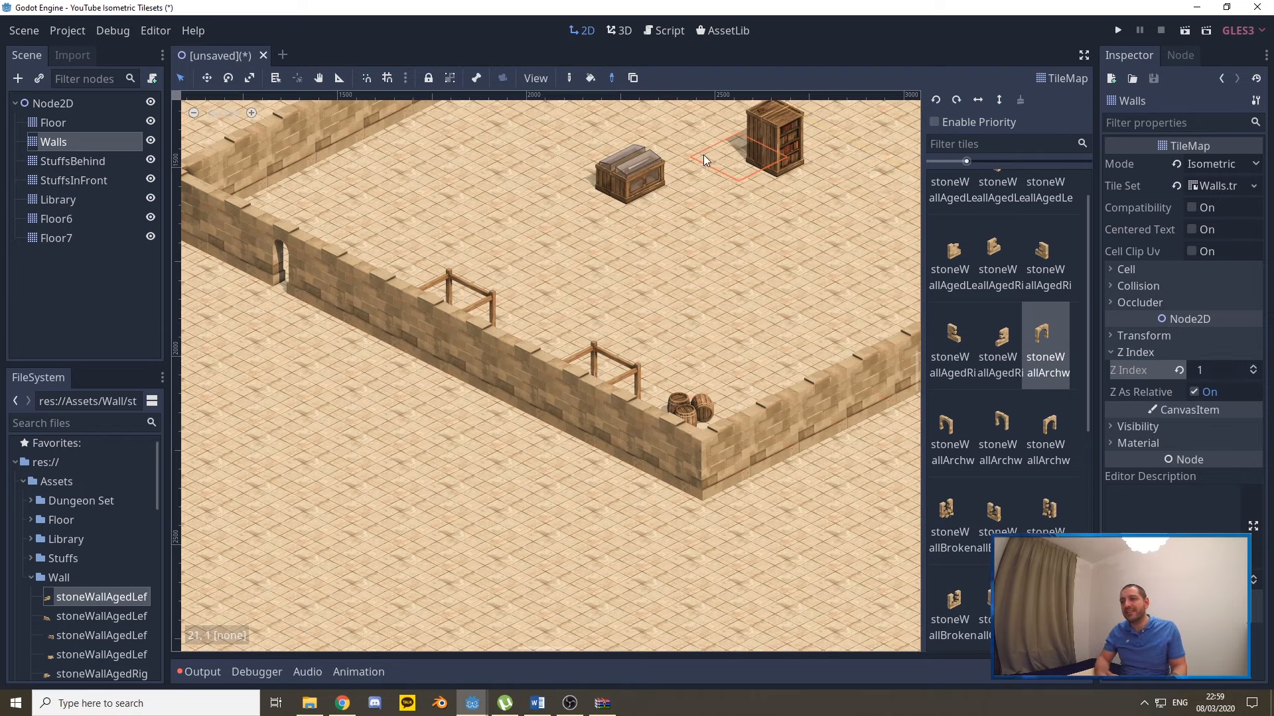
Set the StuffsInFront TileMap's Z Index to 1 so its stacked barrels draw over the walls.
middle_click_drag(703, 154, 337, 599)
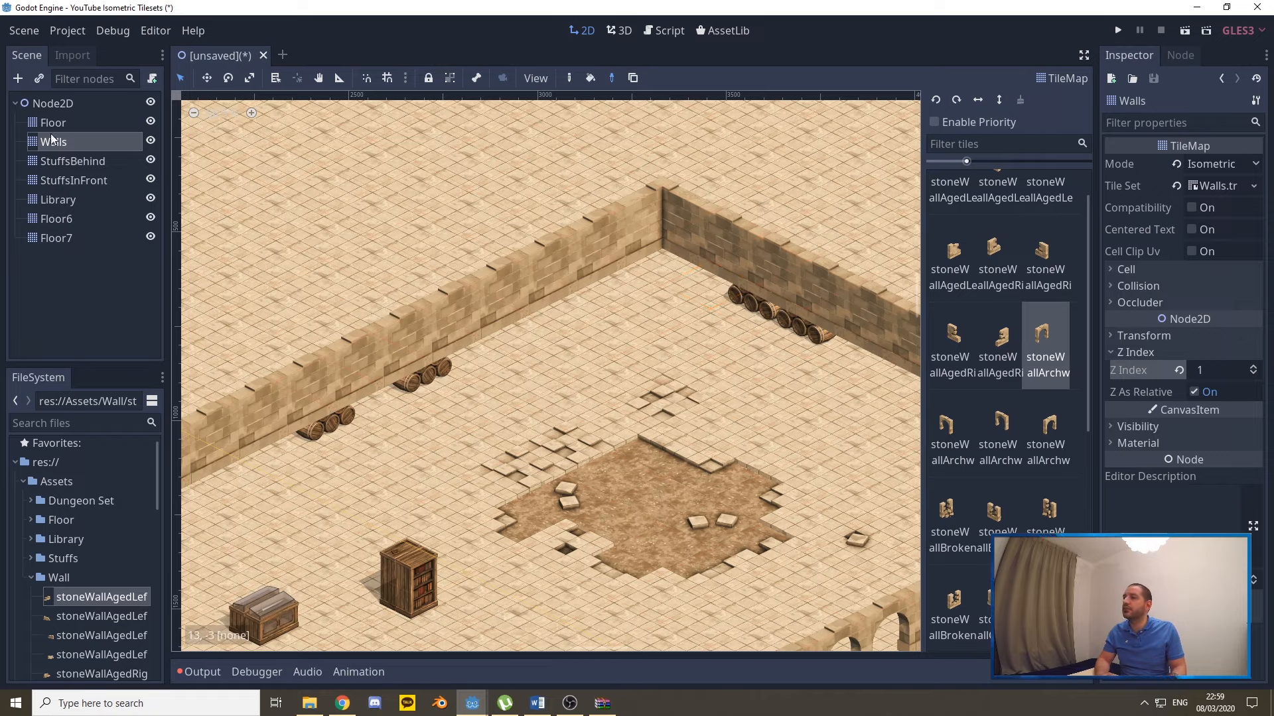
middle_click_drag(556, 420, 636, 266)
middle_click_drag(423, 380, 519, 254)
middle_click_drag(468, 392, 553, 356)
middle_click_drag(667, 287, 504, 410)
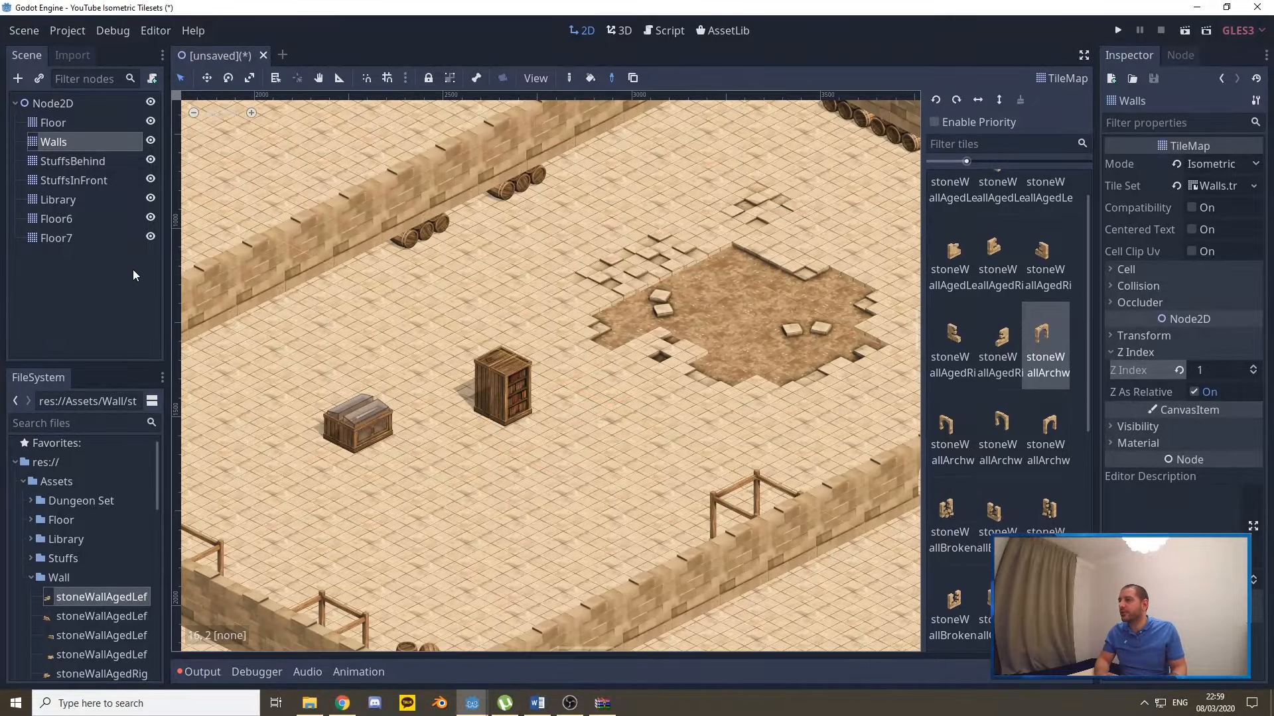
left_click(78, 183)
left_click(1253, 368)
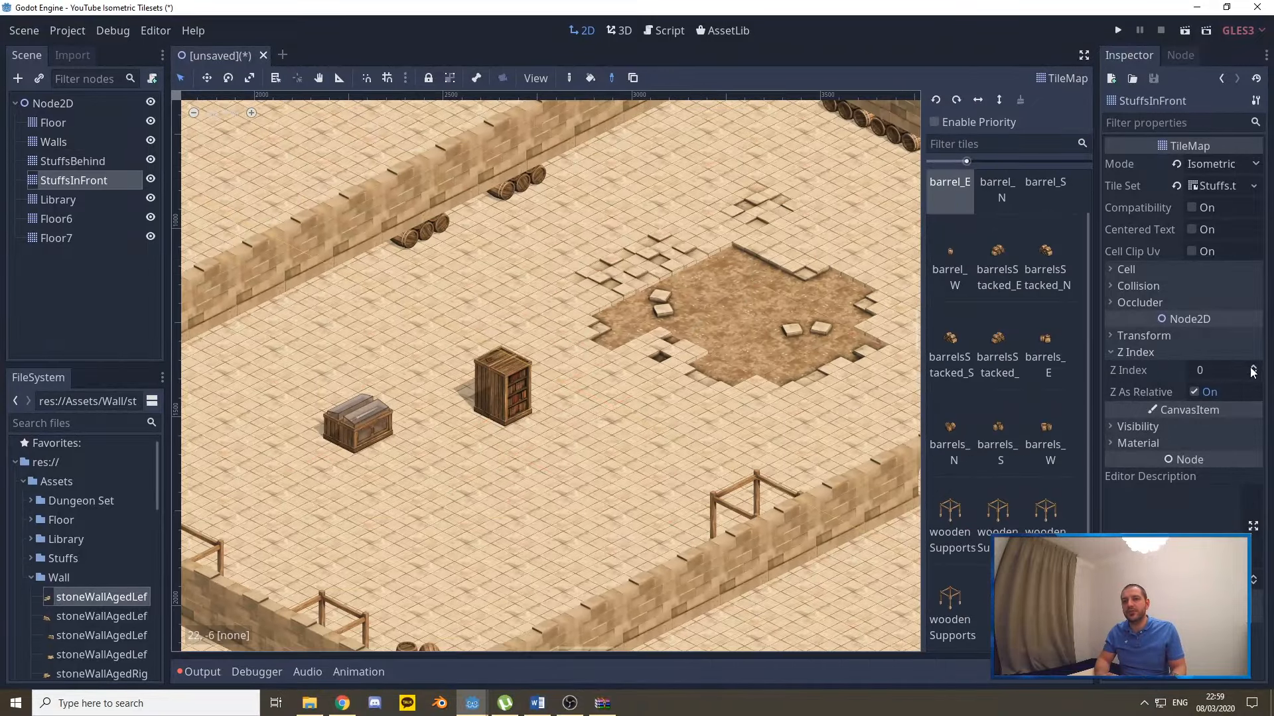
middle_click_drag(790, 229, 555, 367)
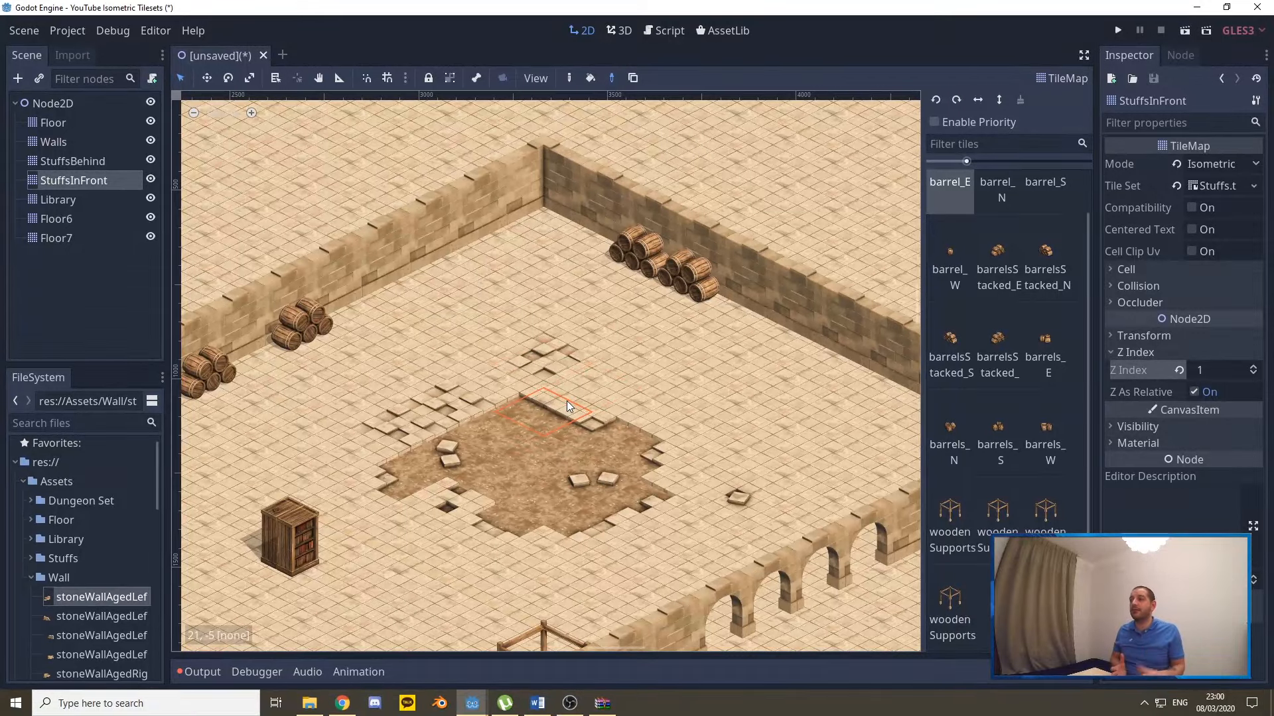
middle_click_drag(513, 452, 633, 379)
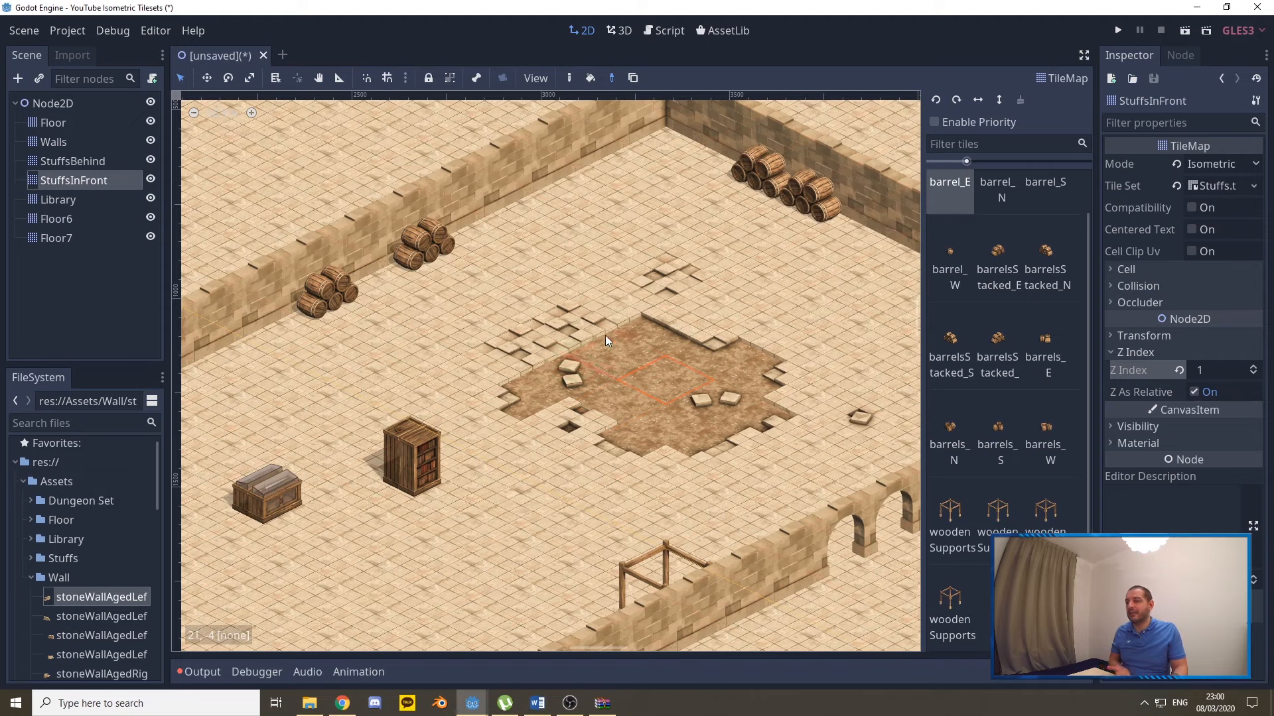
On the Library TileMap, place a bookcaseBooks_E tile directly in front of the stacked barrels closest to the dirt patch along the upper-left wall.
left_click(58, 199)
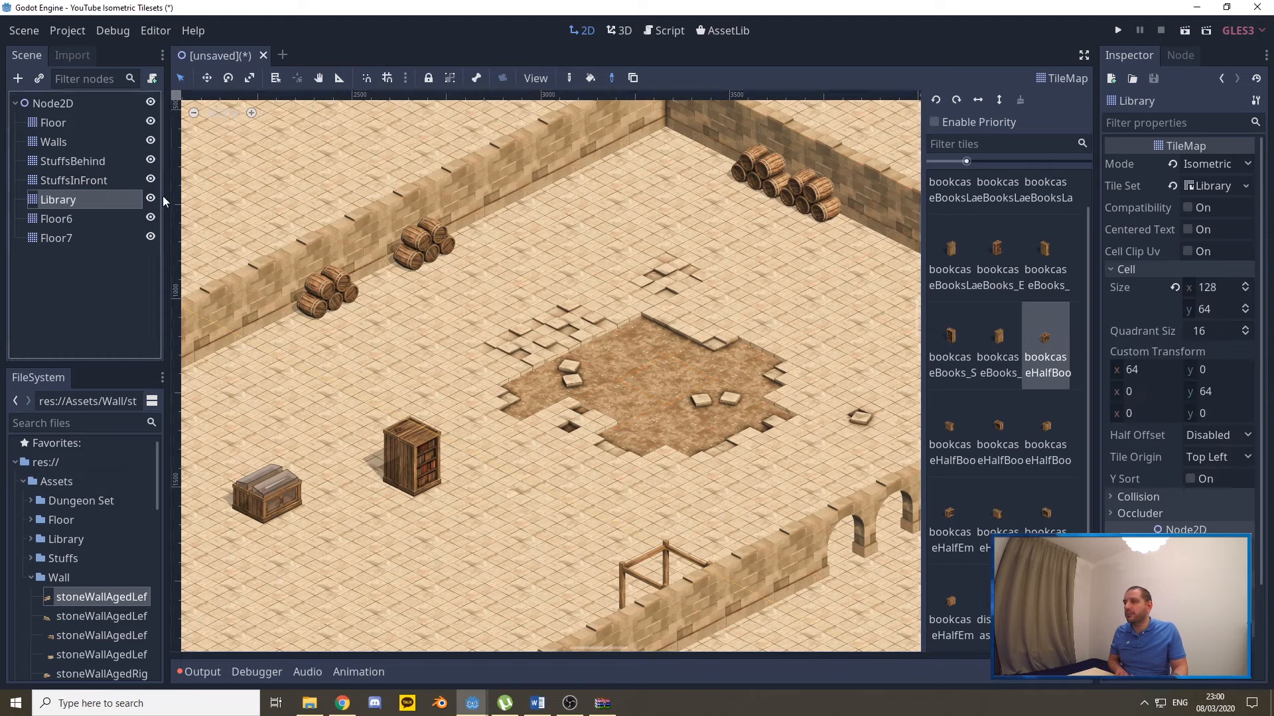
left_click(997, 255)
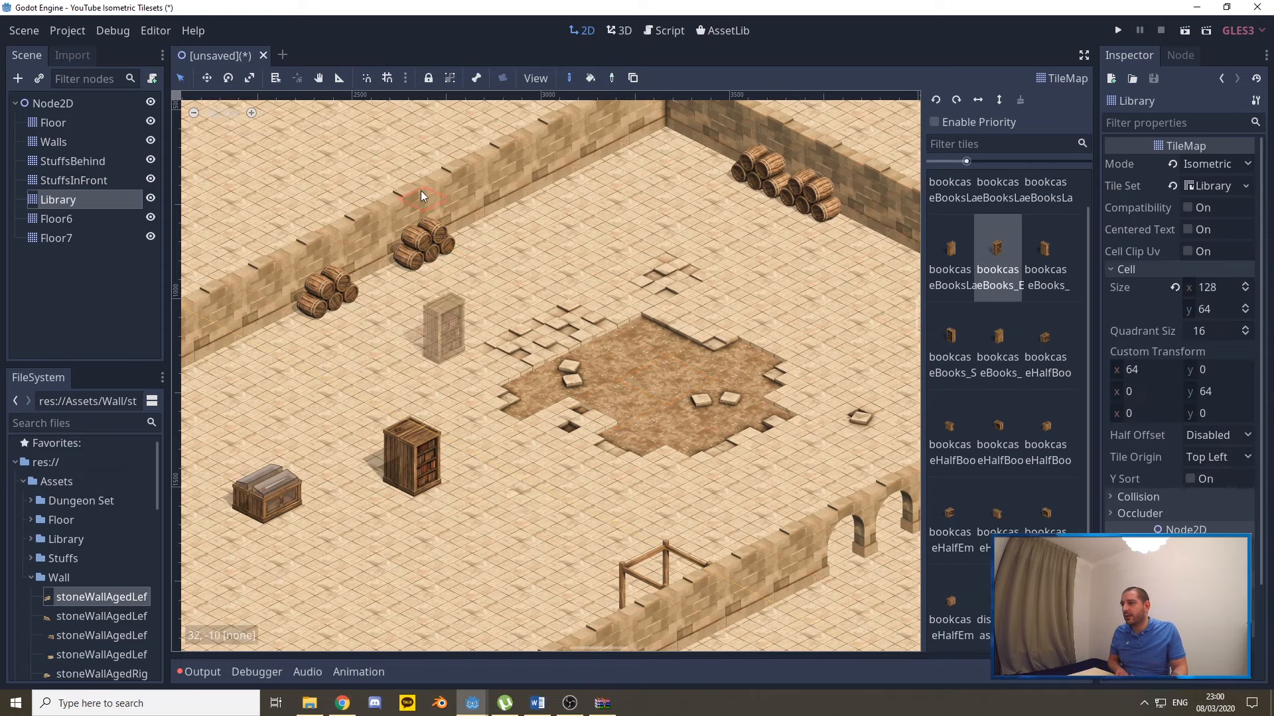
left_click(409, 134)
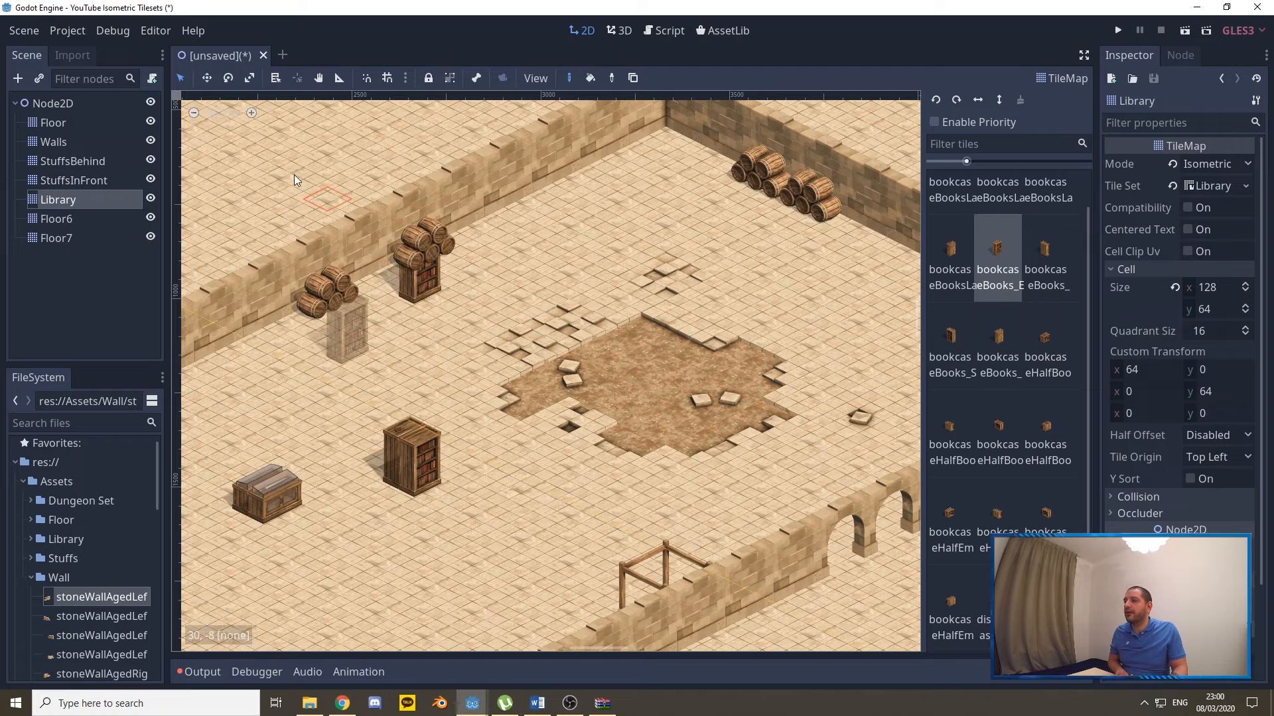
scroll(348, 184, "up", 3)
scroll(494, 258, "down", 5)
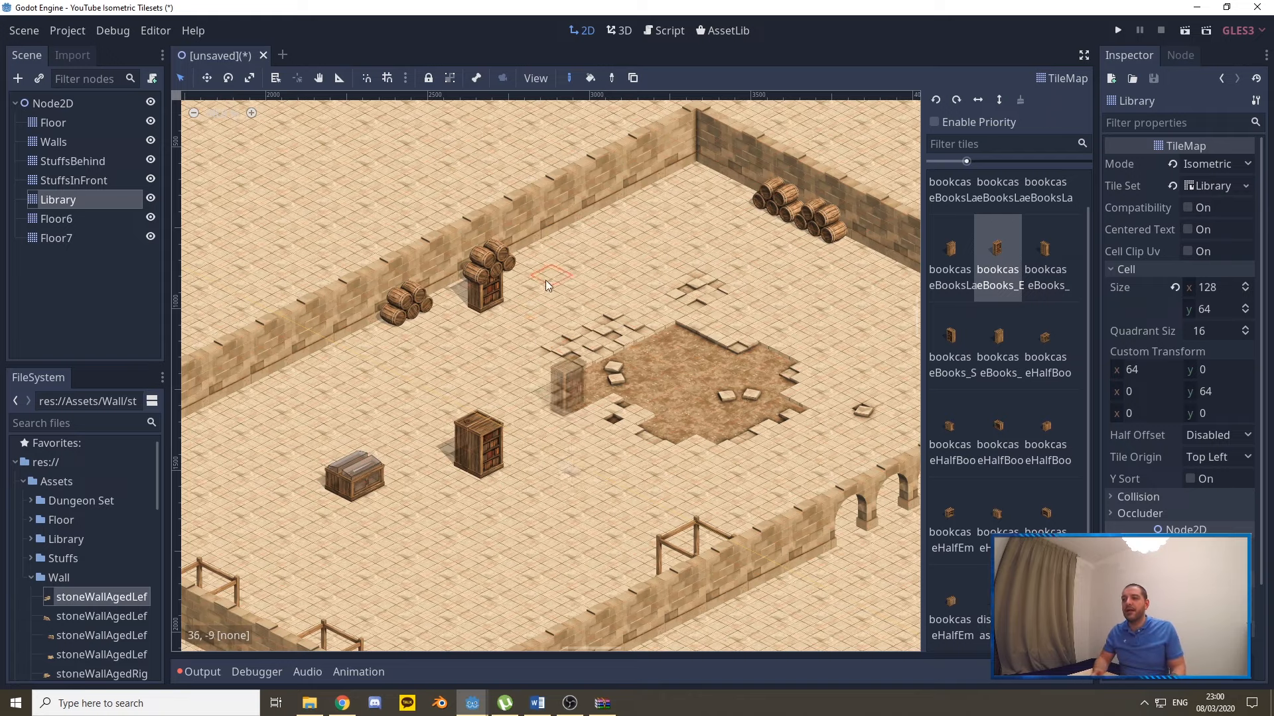
middle_click_drag(534, 337, 537, 219)
scroll(541, 232, "up", 1)
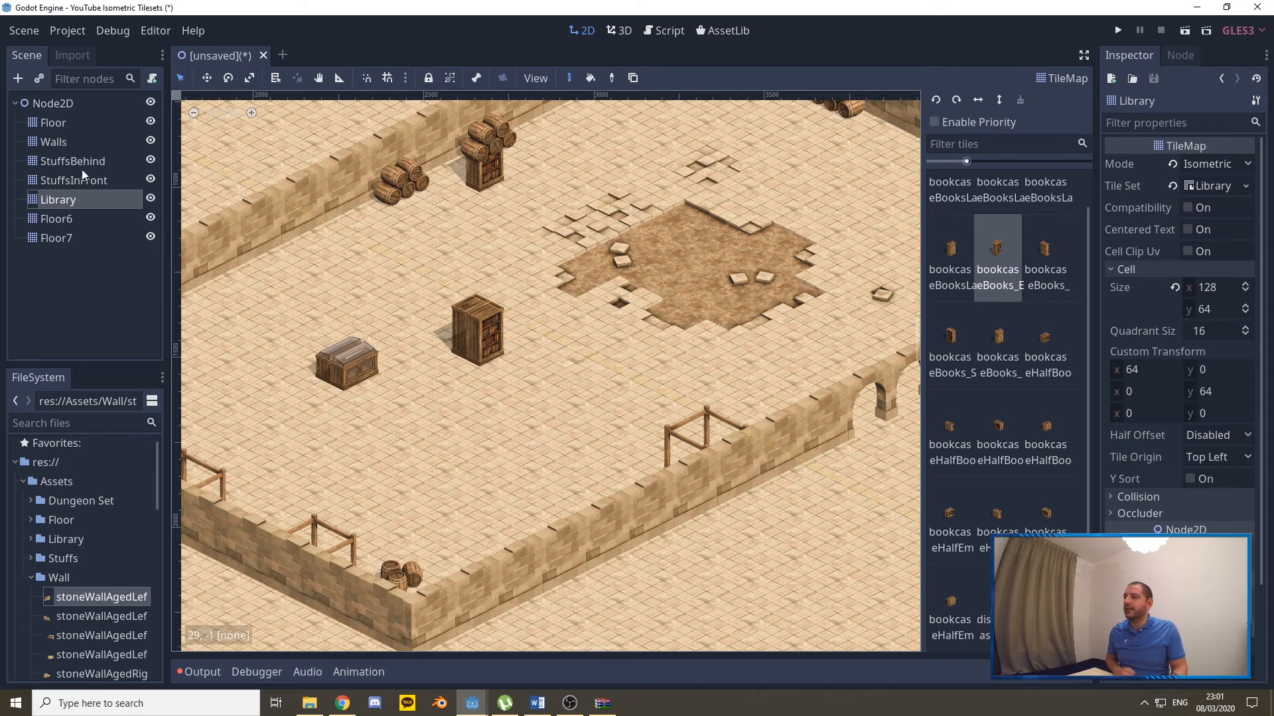
Move the StuffsBehind node above Walls in the scene tree and check the Z Index of both TileMaps.
left_click_drag(73, 161, 74, 135)
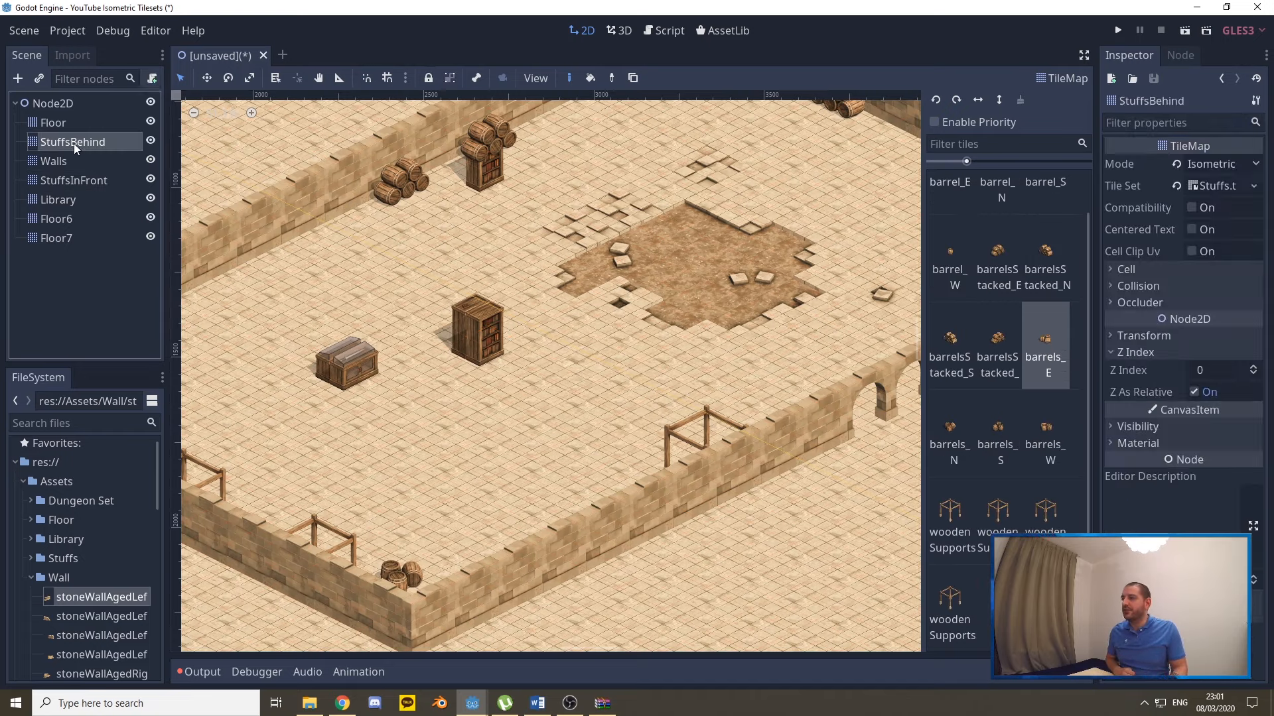
scroll(691, 315, "down", 2)
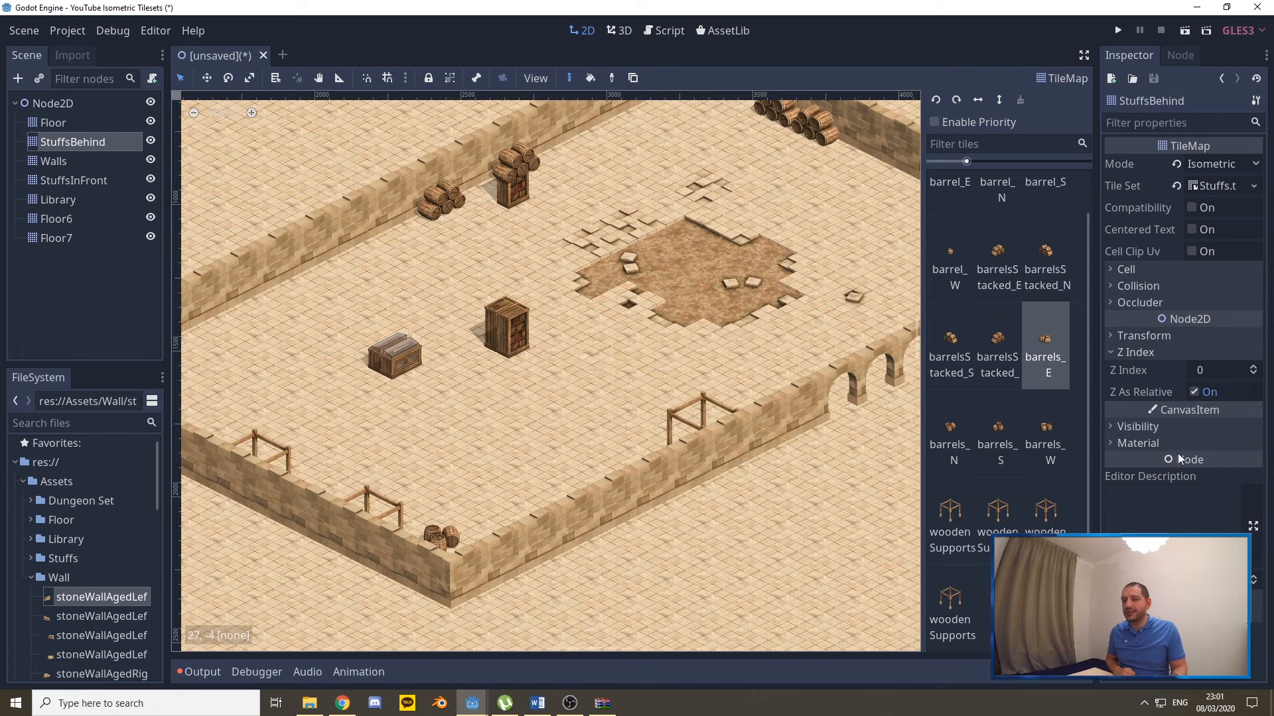
left_click(61, 163)
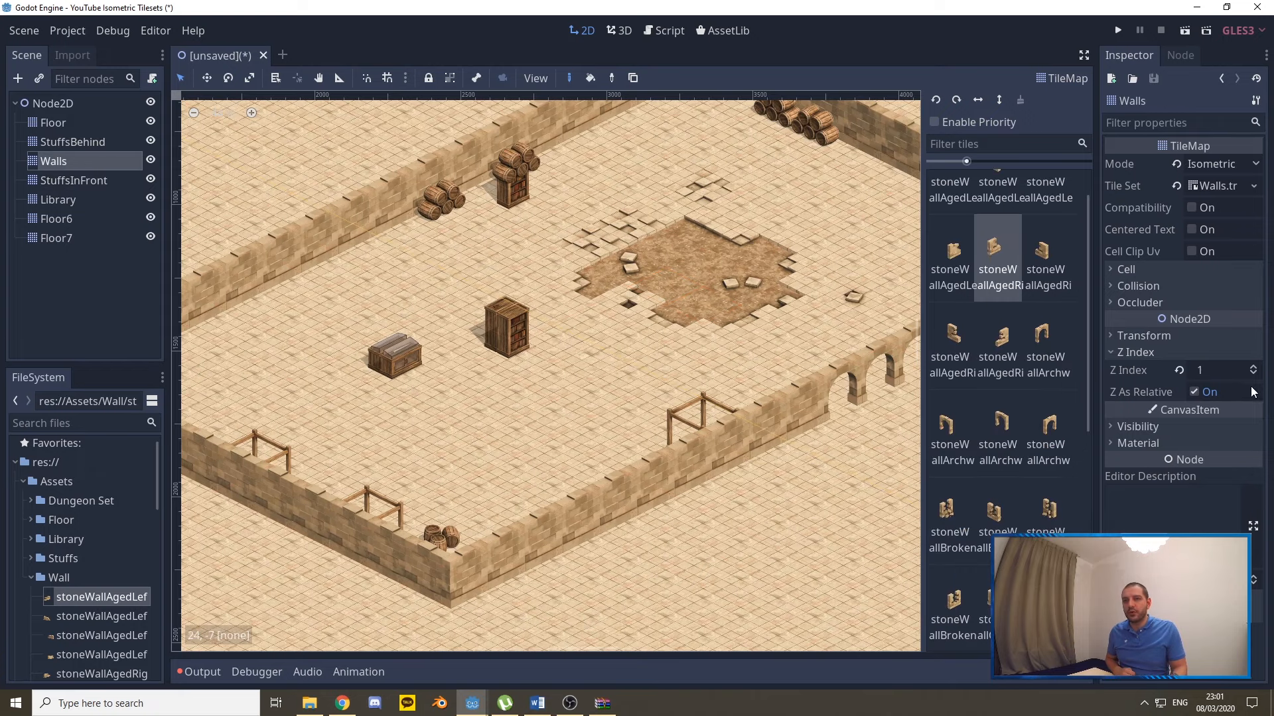
Set the StuffsInFront TileMap's Z Index to 0 and inspect how the bookcase overlaps the stacked barrels.
left_click(73, 180)
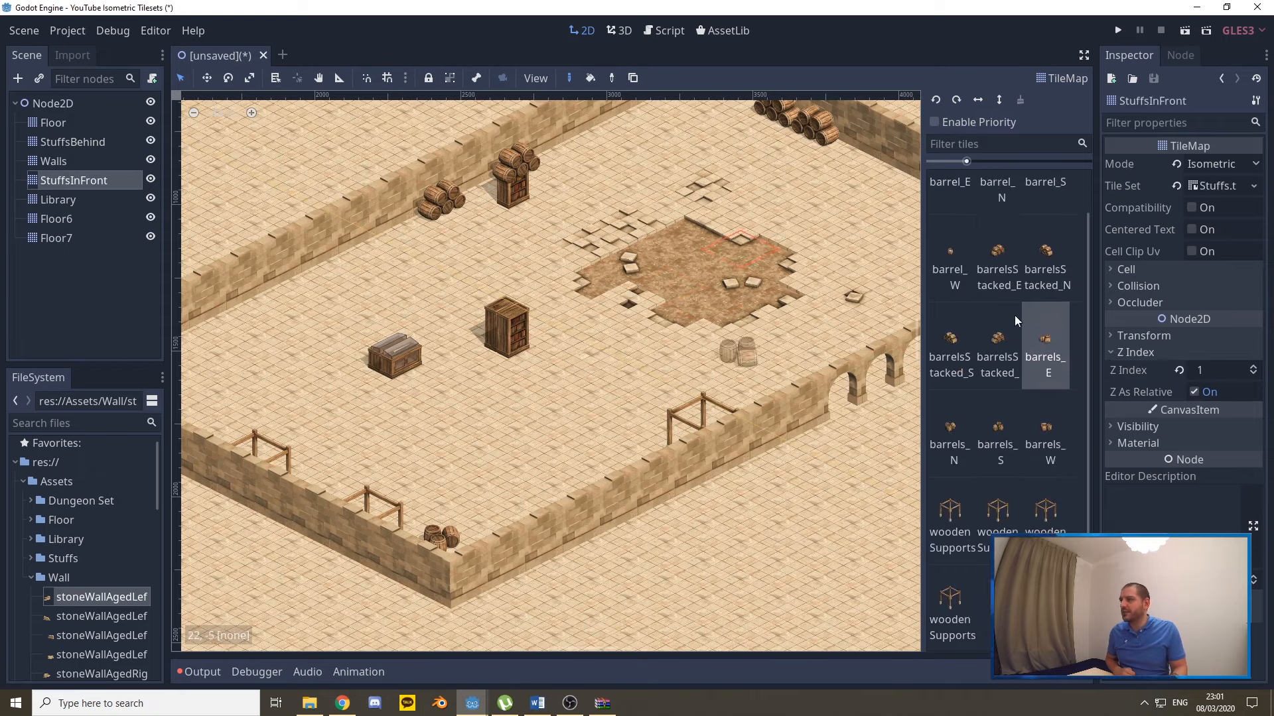
left_click(1253, 374)
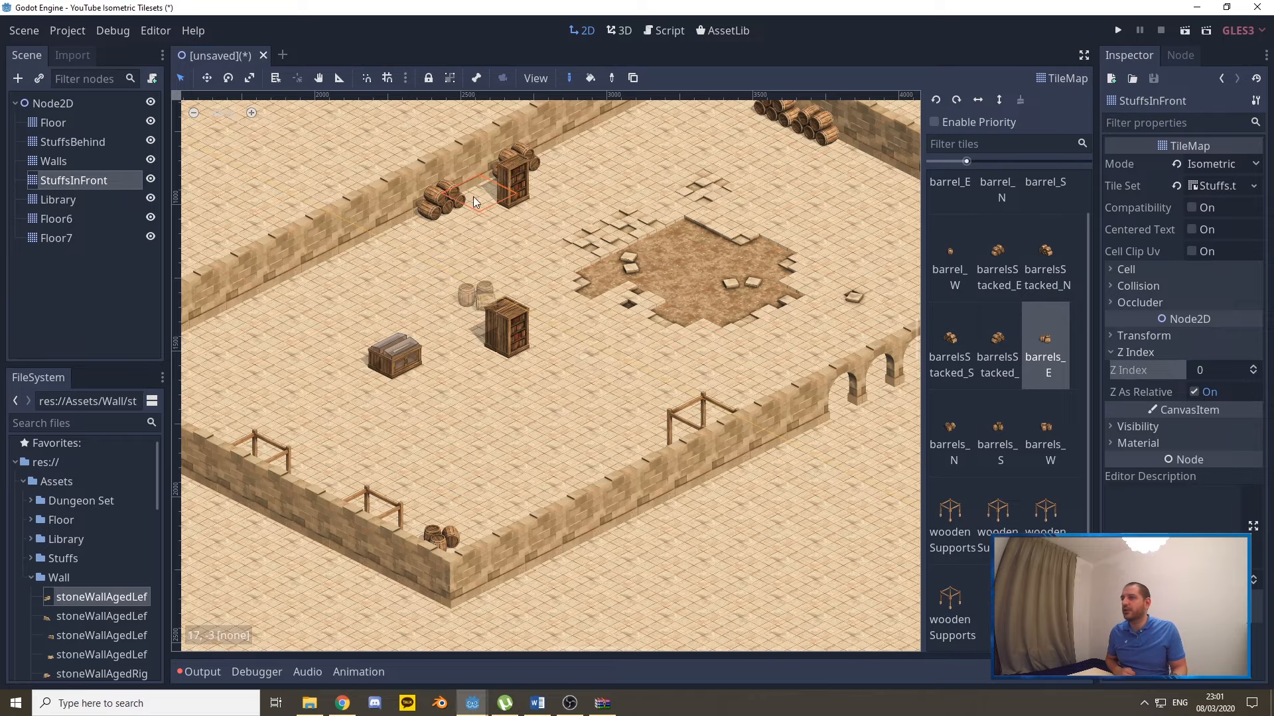
scroll(484, 358, "up", 4)
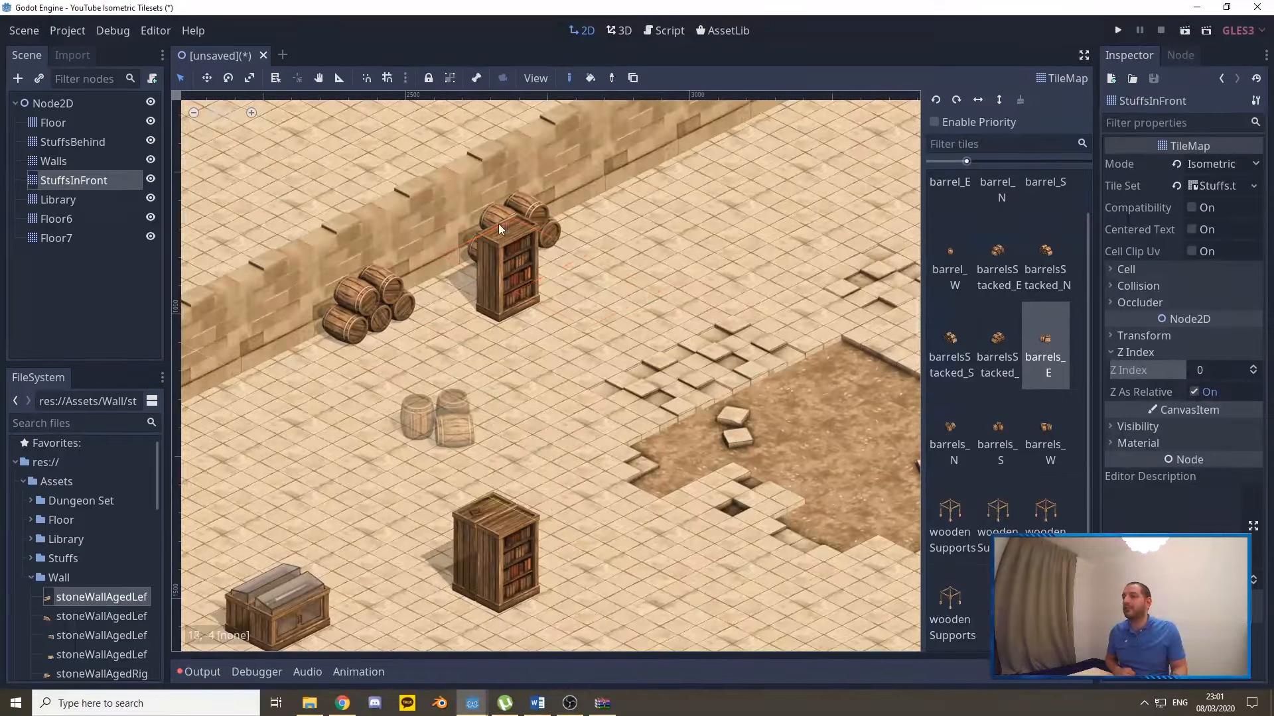
scroll(575, 309, "down", 3)
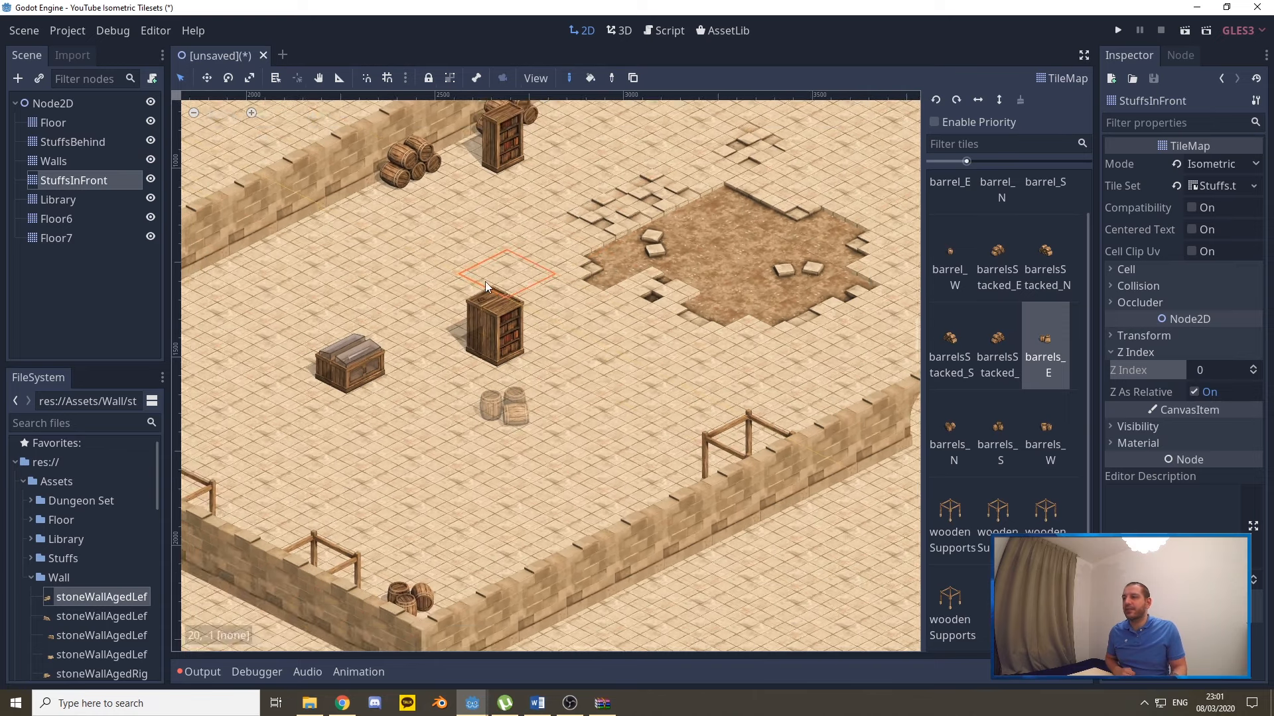
middle_click_drag(484, 281, 567, 318)
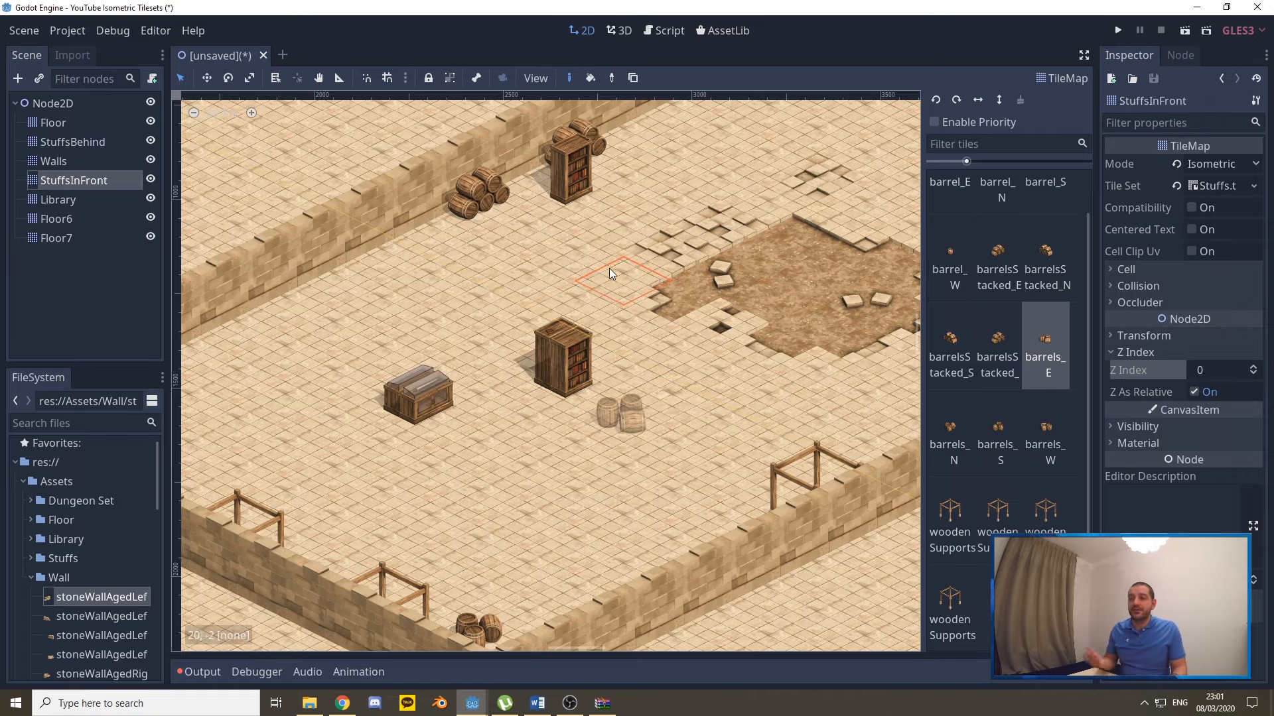
middle_click_drag(609, 268, 488, 320)
scroll(488, 320, "down", 2)
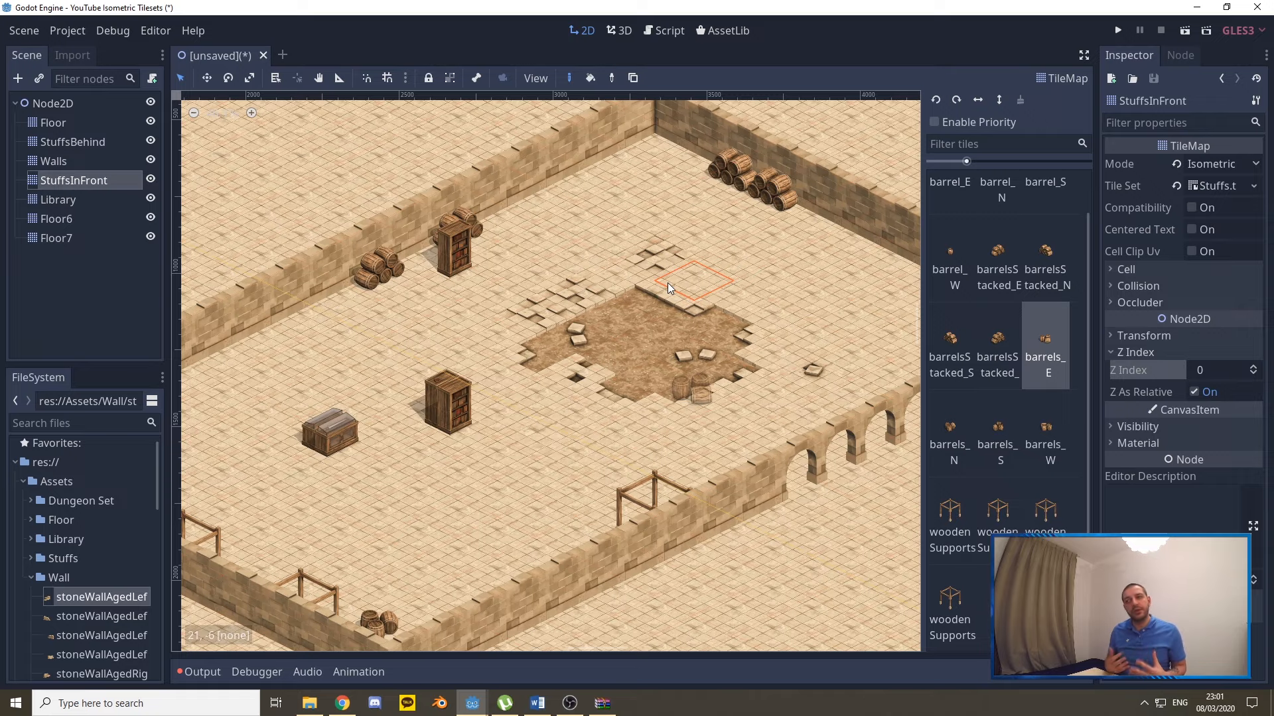
middle_click_drag(539, 272, 619, 260)
scroll(620, 260, "down", 3)
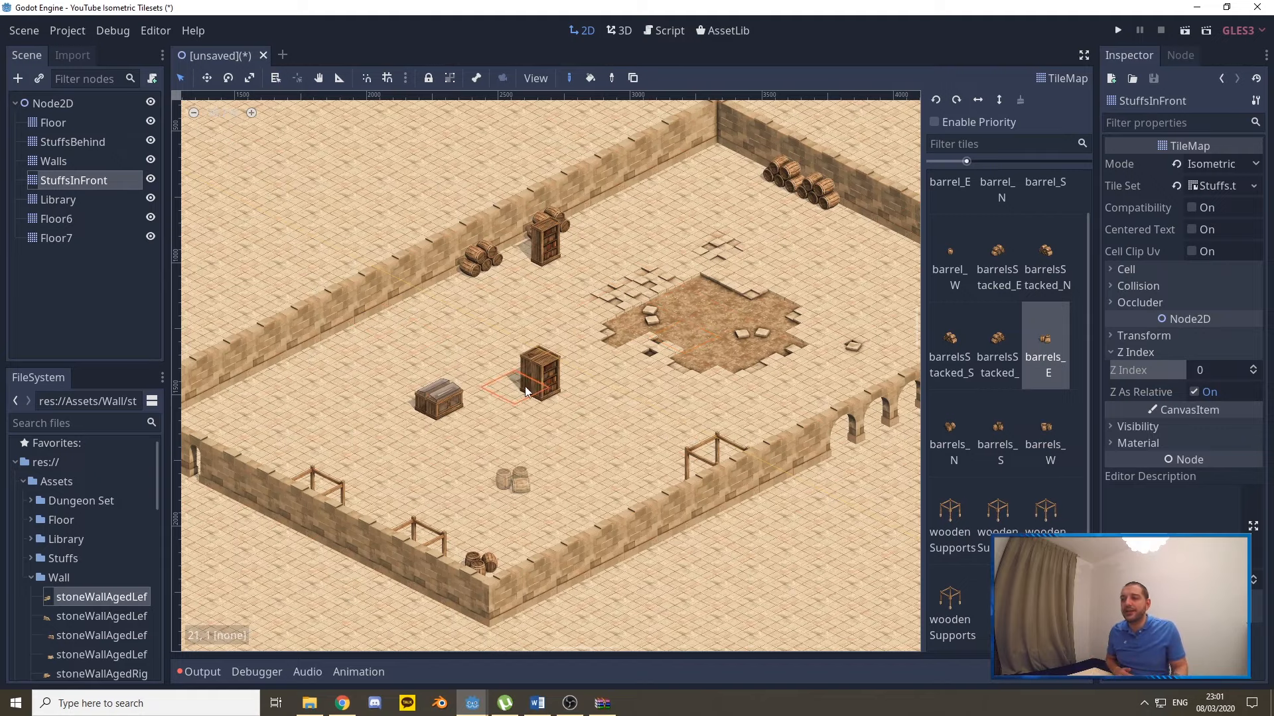
On the Library TileMap, place a bookcaseBooks_S tile on the open floor just in front of the back-to-back bookcases, beside the display cases.
scroll(520, 386, "up", 3)
scroll(556, 364, "up", 3)
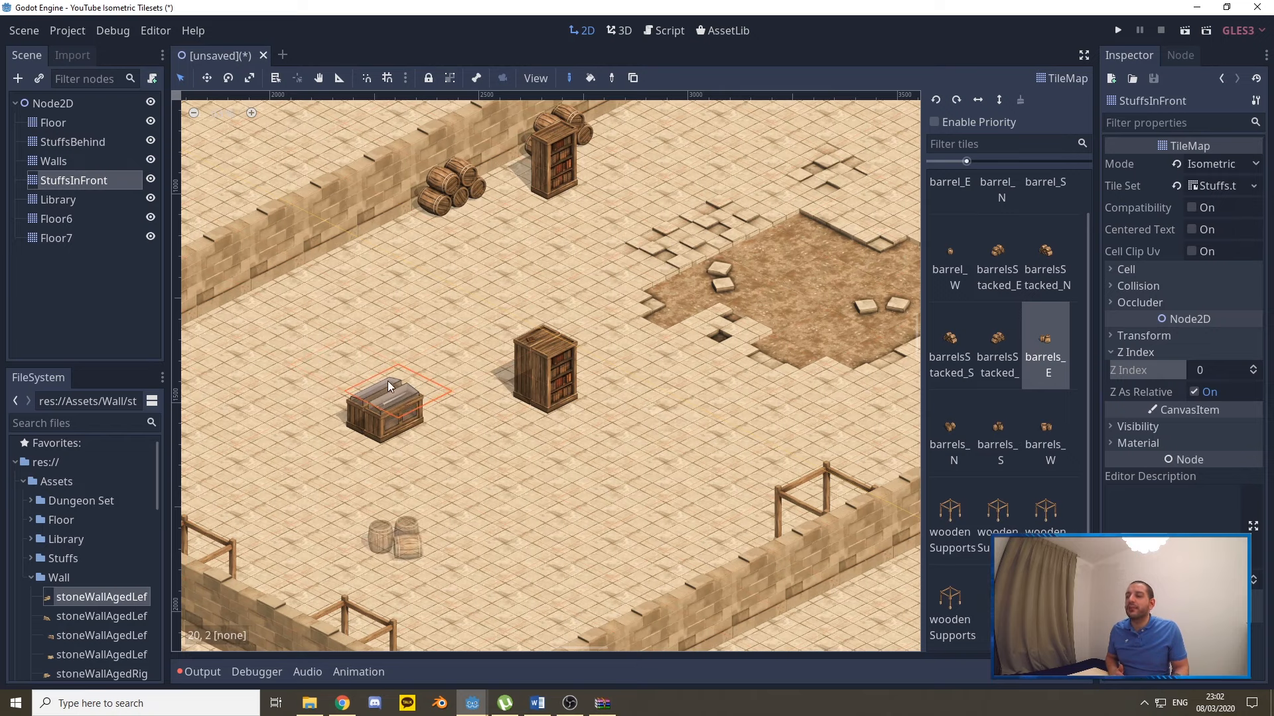
left_click(58, 200)
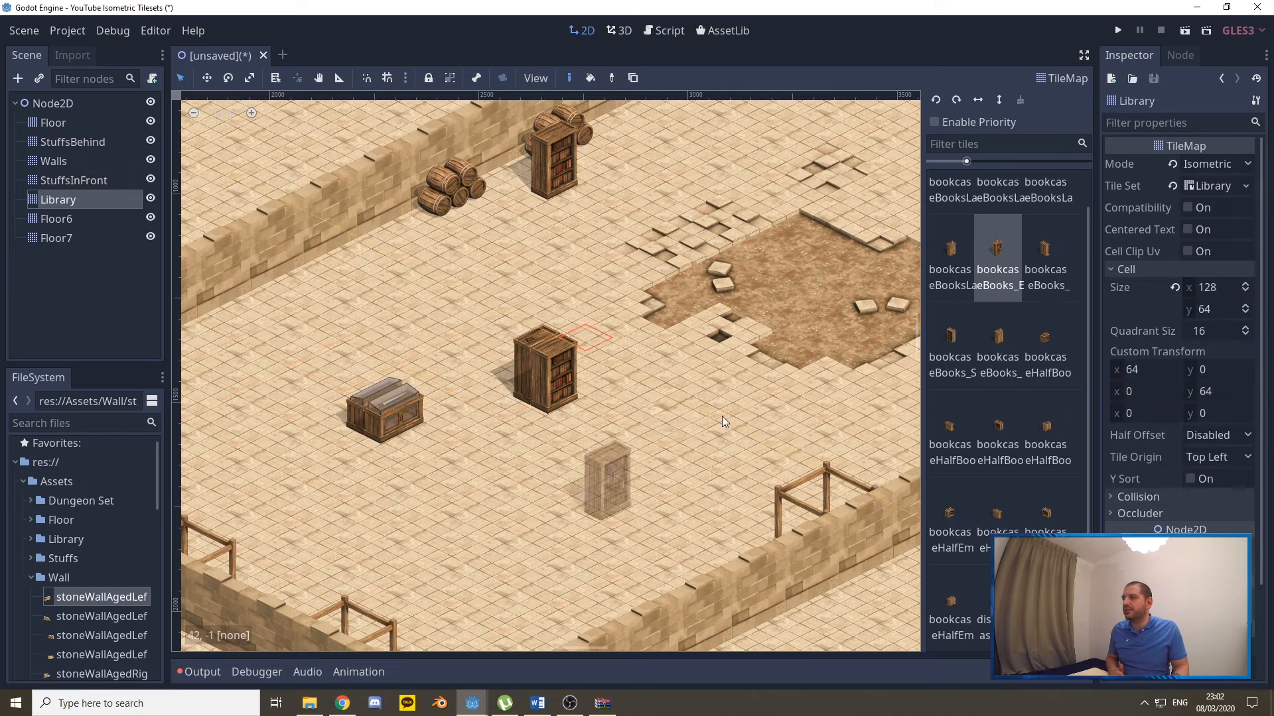
left_click(950, 342)
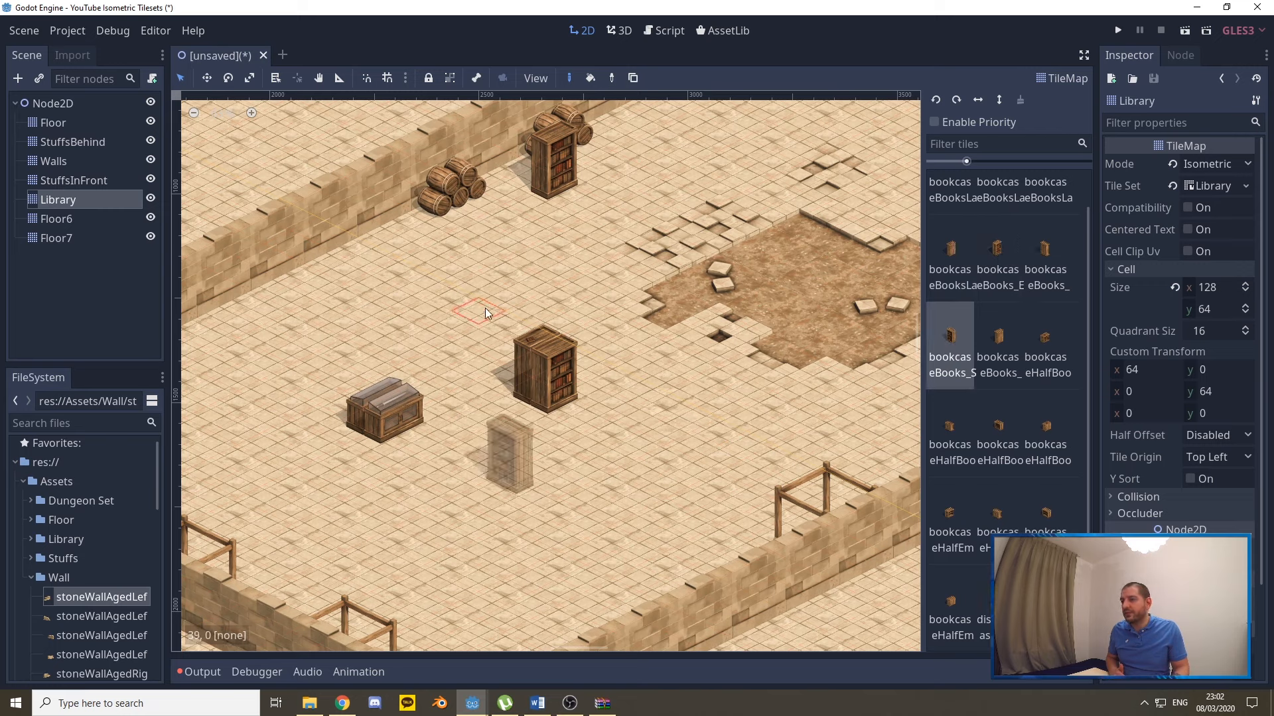
left_click(492, 281)
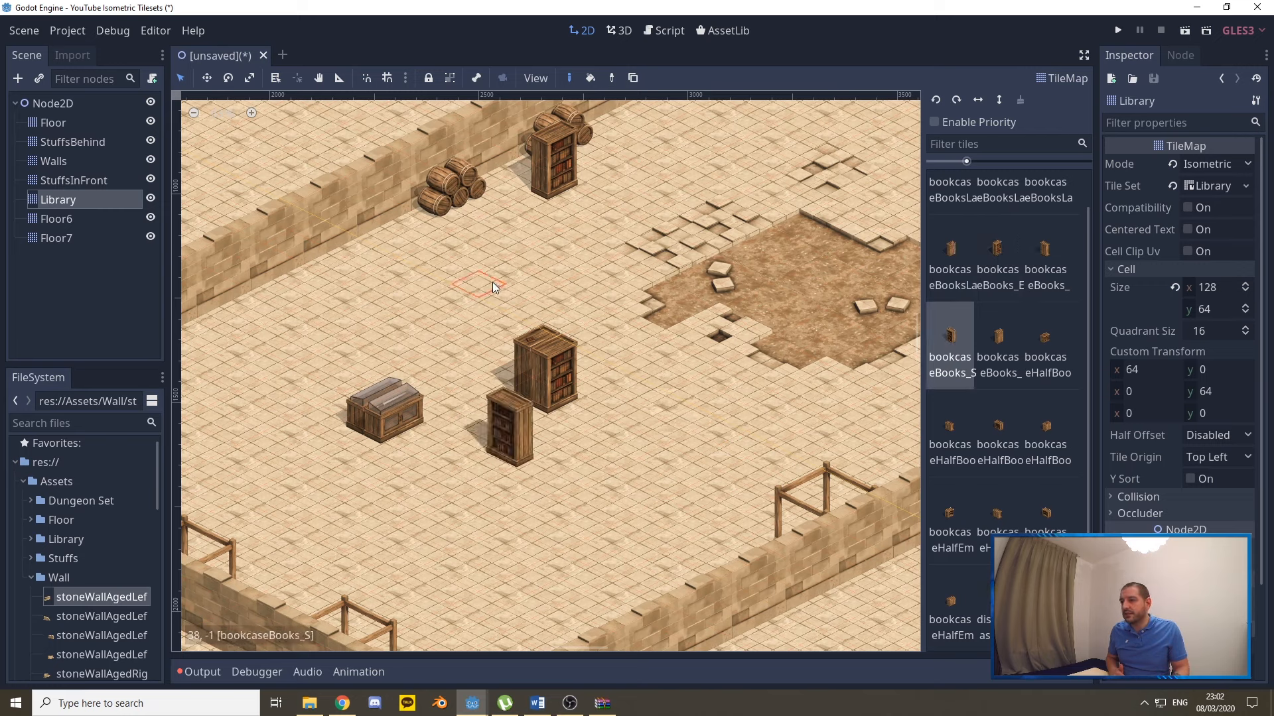